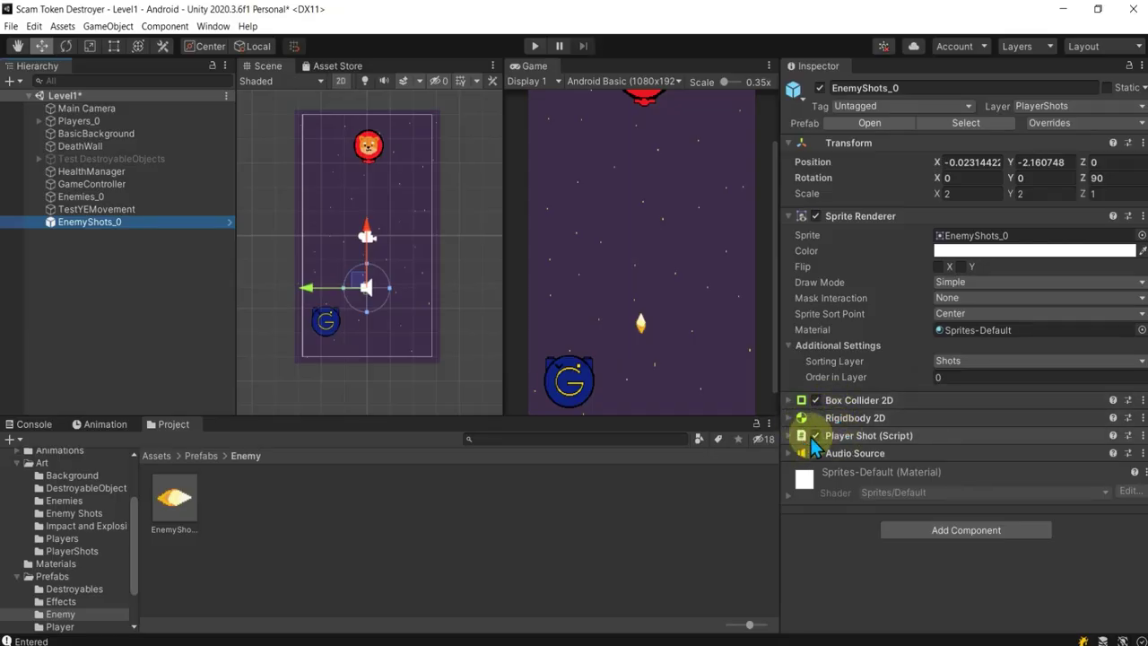
Remove the Player Shot (Script) component from EnemyShots_0 via its context menu.
{"action": "left_click", "coordinate": [876, 437]}
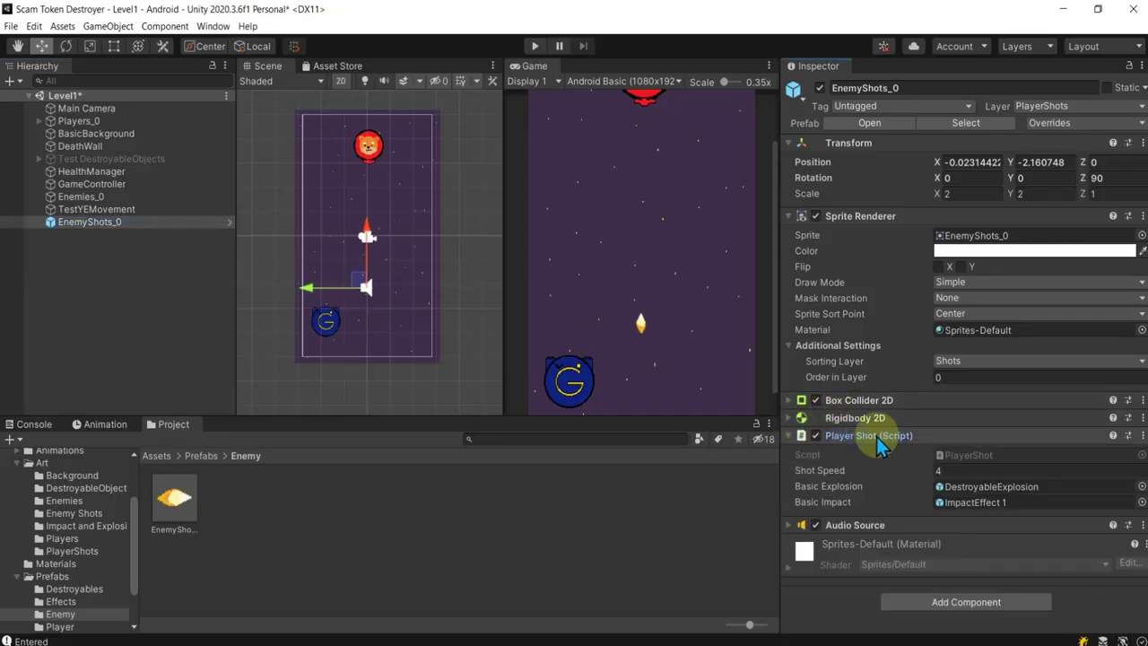
{"action": "left_click", "coordinate": [788, 436]}
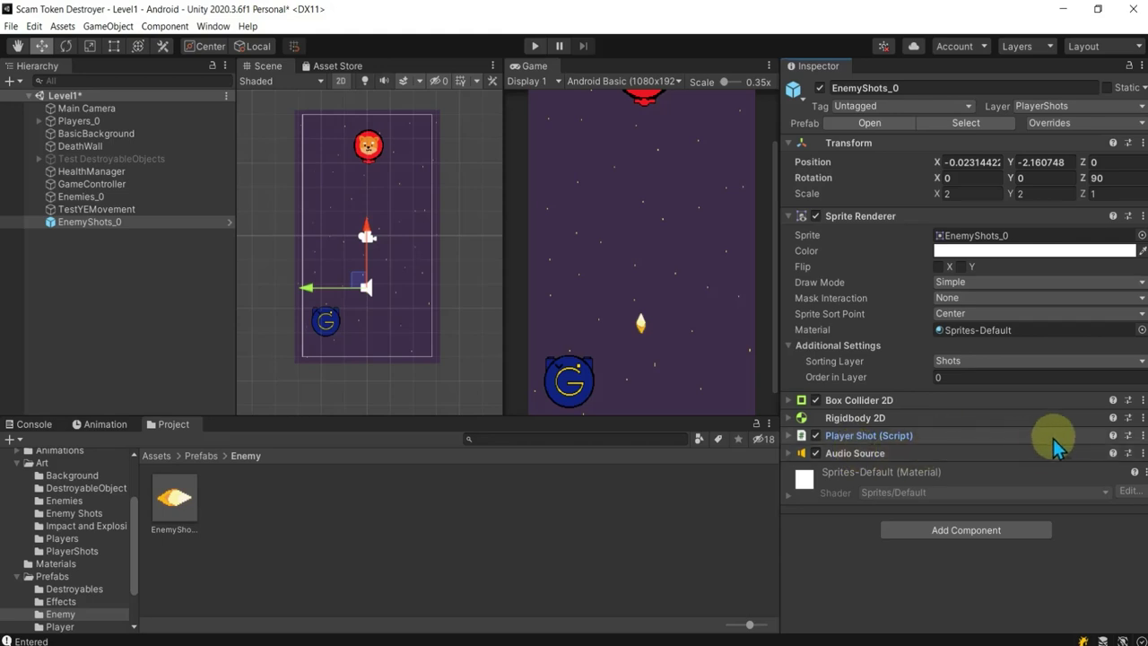
{"action": "left_click", "coordinate": [1141, 435]}
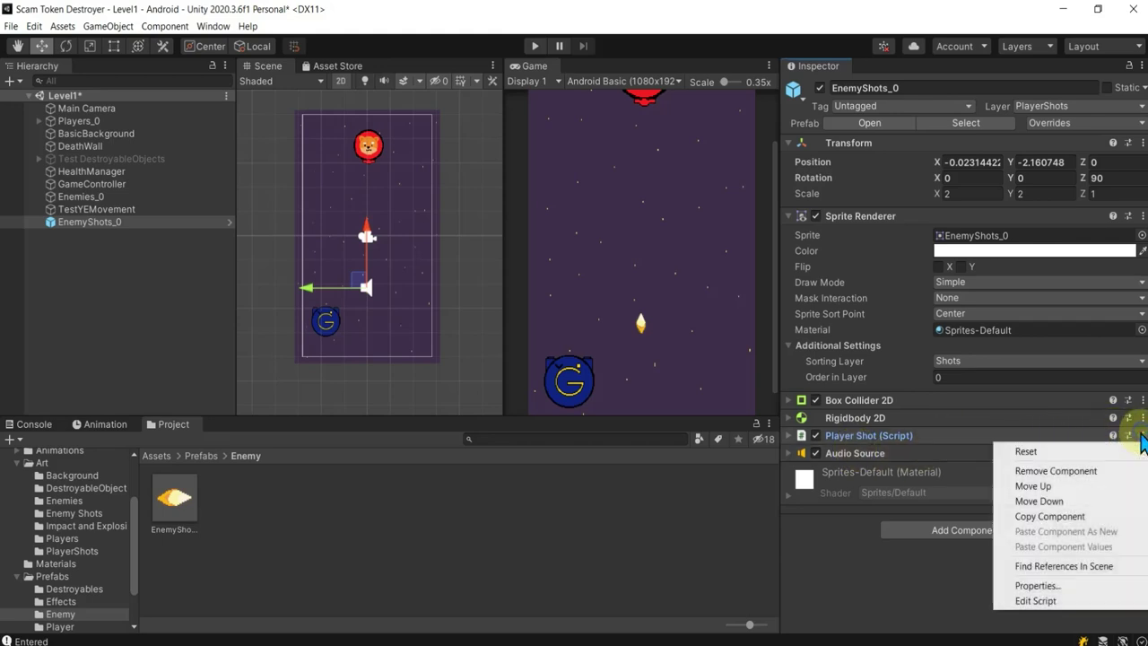
{"action": "left_click", "coordinate": [1079, 472]}
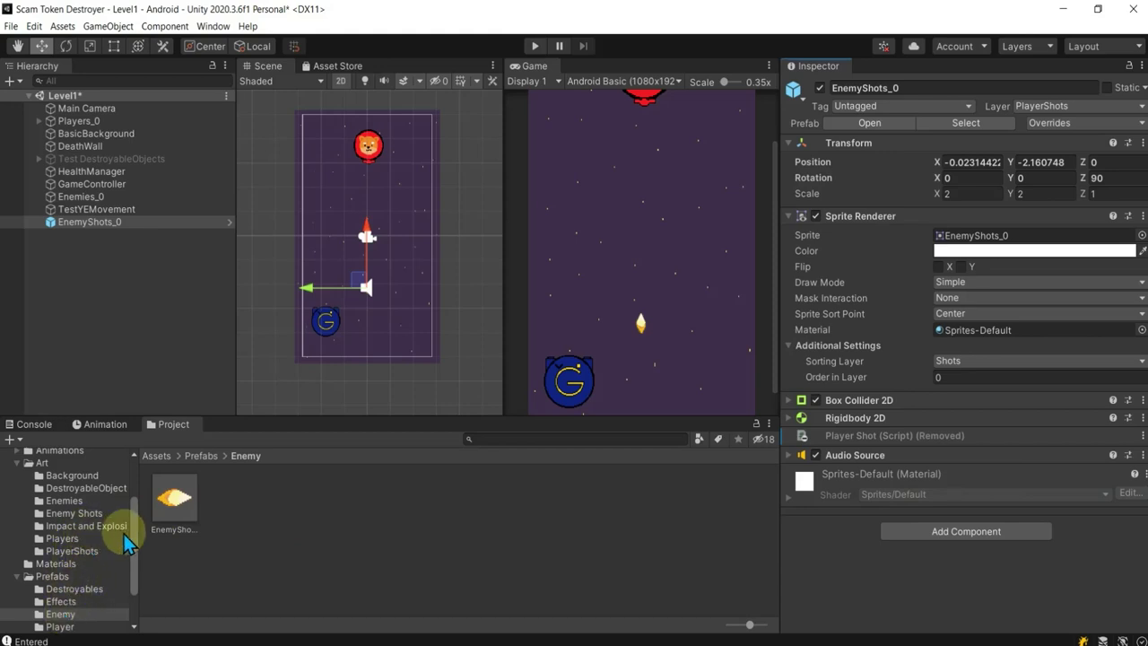
{"action": "left_click_drag", "start_coordinate": [132, 541], "coordinate": [130, 570]}
Create a C# script in Assets/Scripts and name it EnemyShot.
{"action": "left_click", "coordinate": [72, 598]}
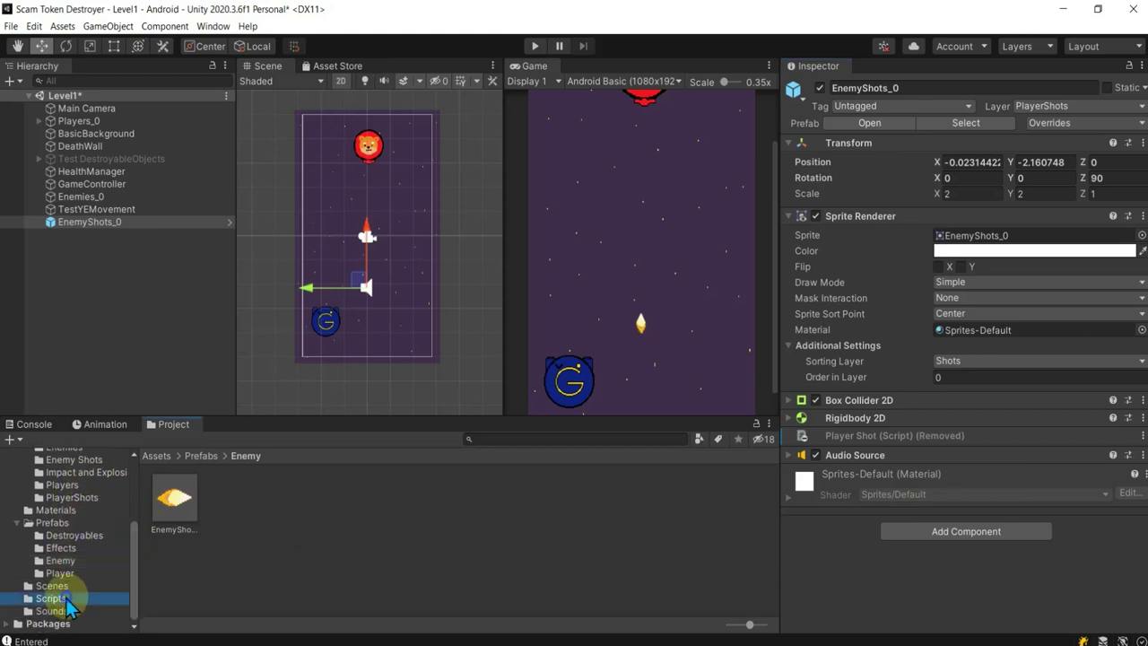
{"action": "right_click", "coordinate": [267, 583]}
{"action": "mouse_move", "coordinate": [297, 229]}
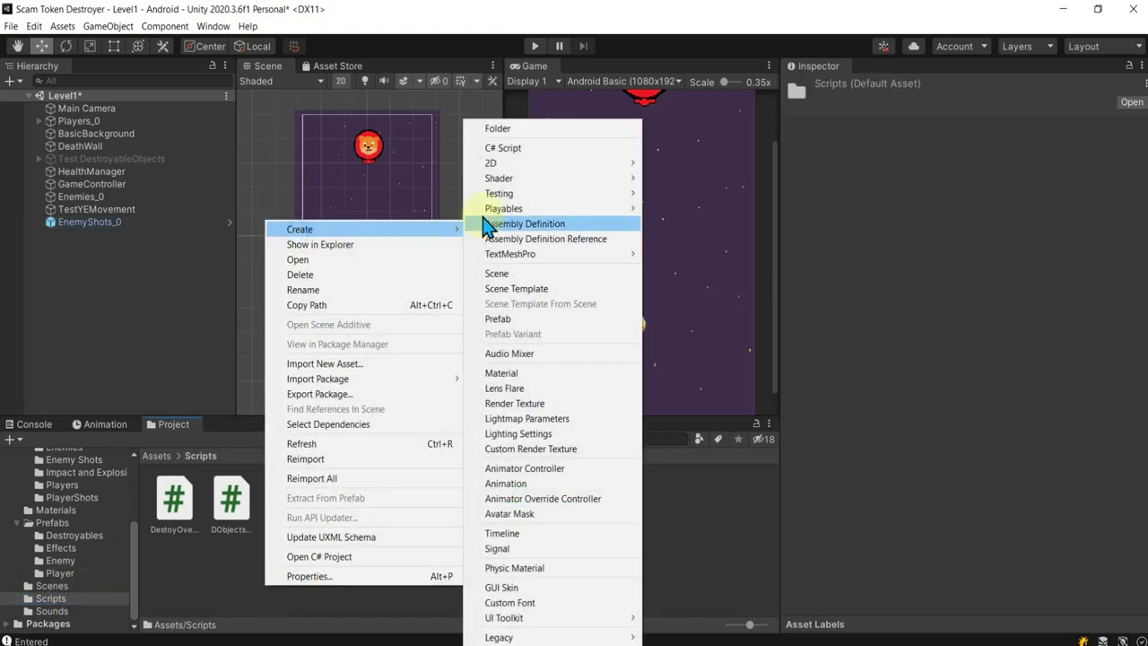
{"action": "left_click", "coordinate": [515, 149]}
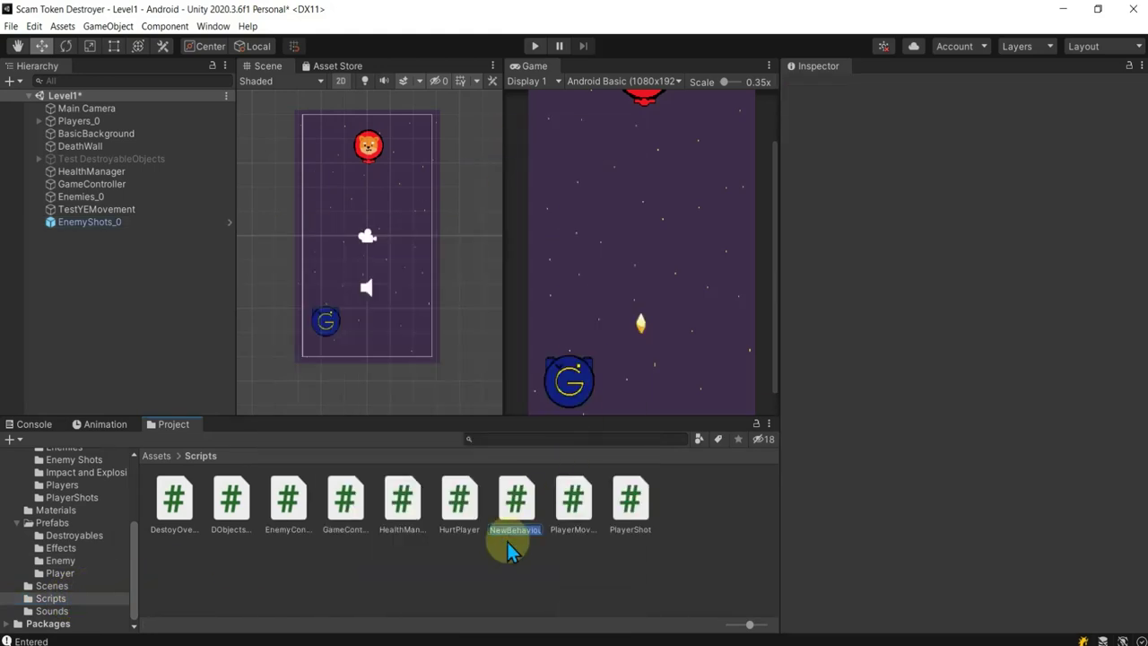
{"action": "key", "text": "BackSpace"}
{"action": "key", "text": "BackSpace"}
{"action": "type", "text": "nemyShot"}
{"action": "key", "text": "alt+Tab"}
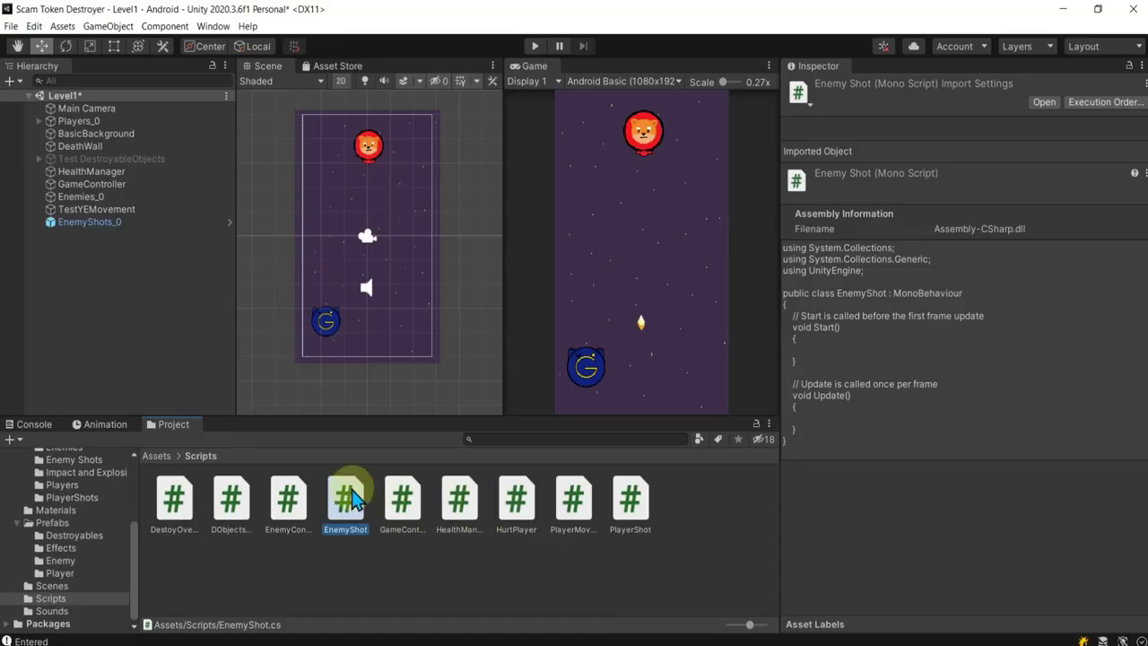
Copy PlayerShot.cs code from line 7 onward and select EnemyShot.cs's Start and Update methods.
{"action": "double_click", "coordinate": [351, 498]}
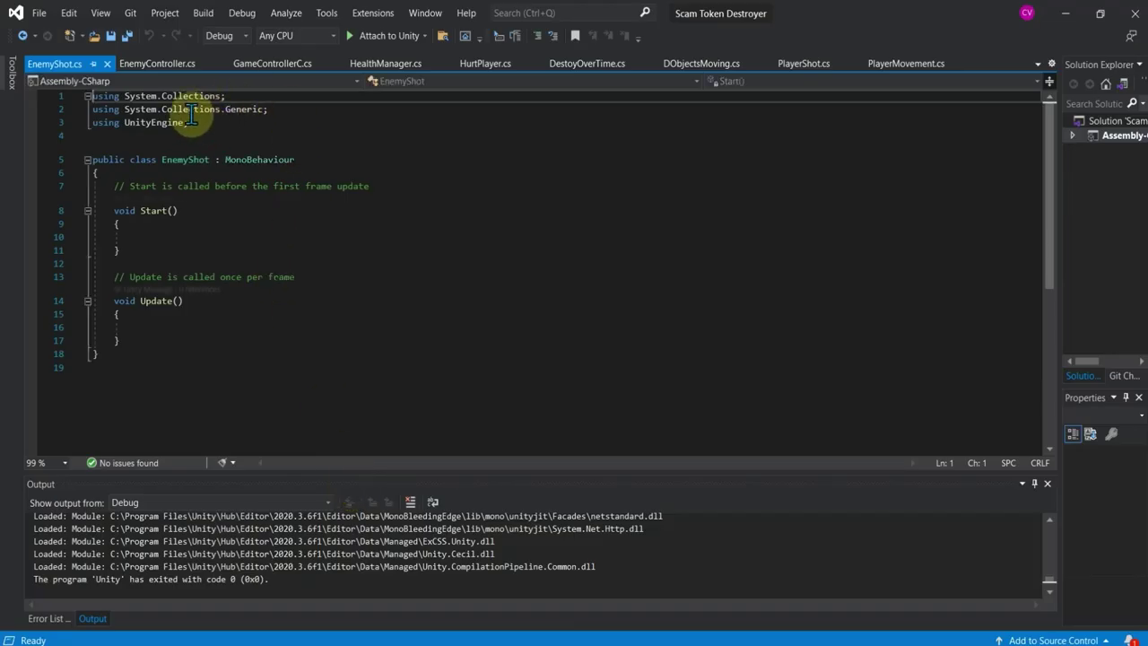
{"action": "left_click", "coordinate": [805, 67]}
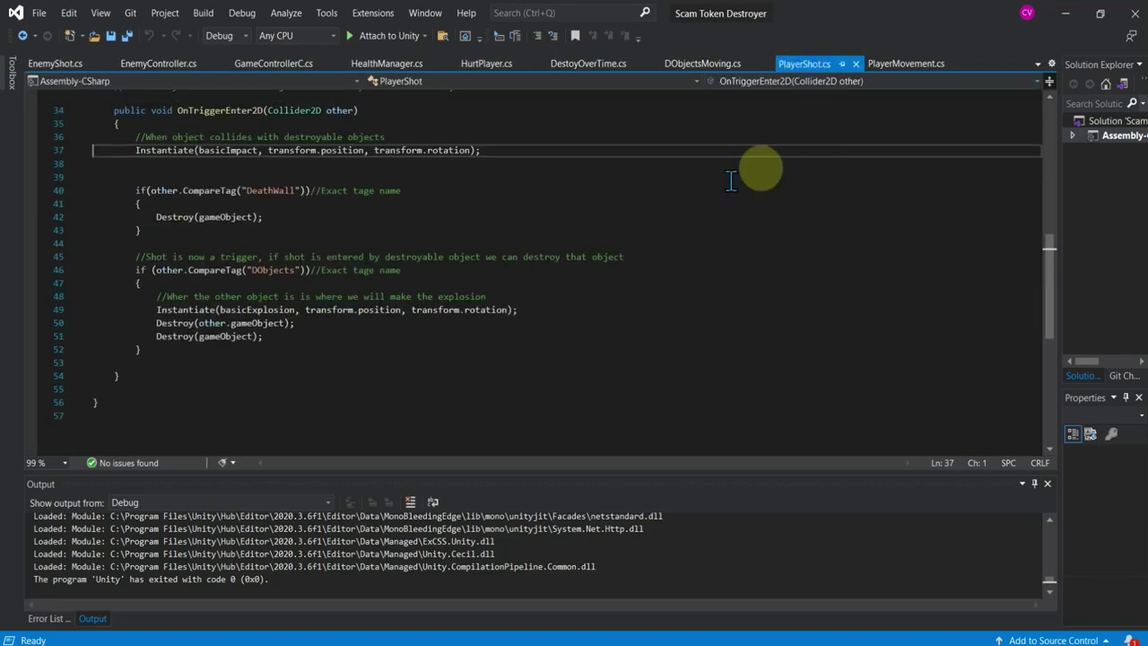
{"action": "scroll", "coordinate": [224, 382], "scroll_direction": "up", "scroll_amount": 1}
{"action": "scroll", "coordinate": [185, 387], "scroll_direction": "down", "scroll_amount": 1}
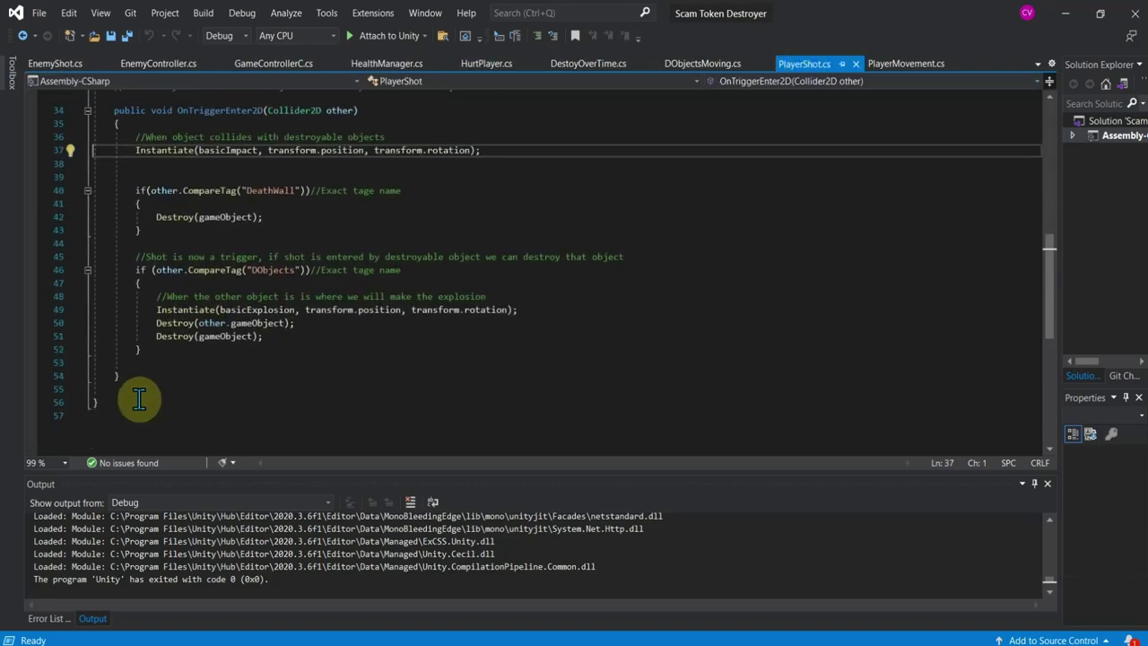
{"action": "mouse_move", "coordinate": [130, 376]}
{"action": "left_mouse_down"}
{"action": "mouse_move", "coordinate": [102, 69]}
{"action": "mouse_move", "coordinate": [99, 192]}
{"action": "mouse_move", "coordinate": [93, 172]}
{"action": "left_mouse_up"}
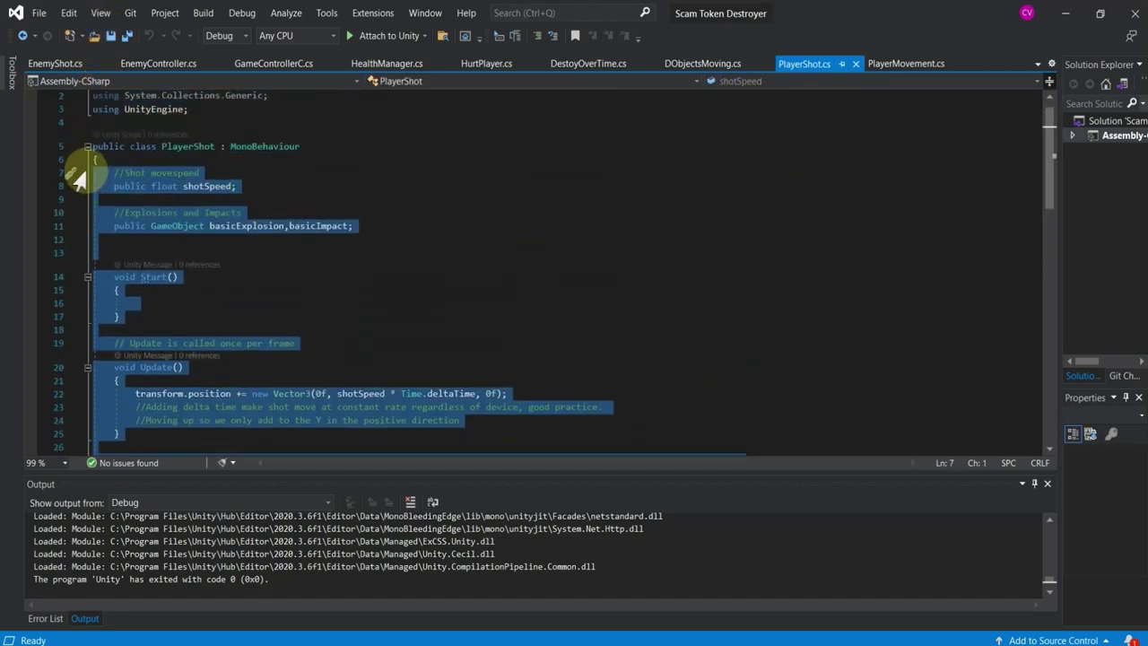
{"action": "right_click", "coordinate": [151, 178]}
{"action": "left_click", "coordinate": [185, 448]}
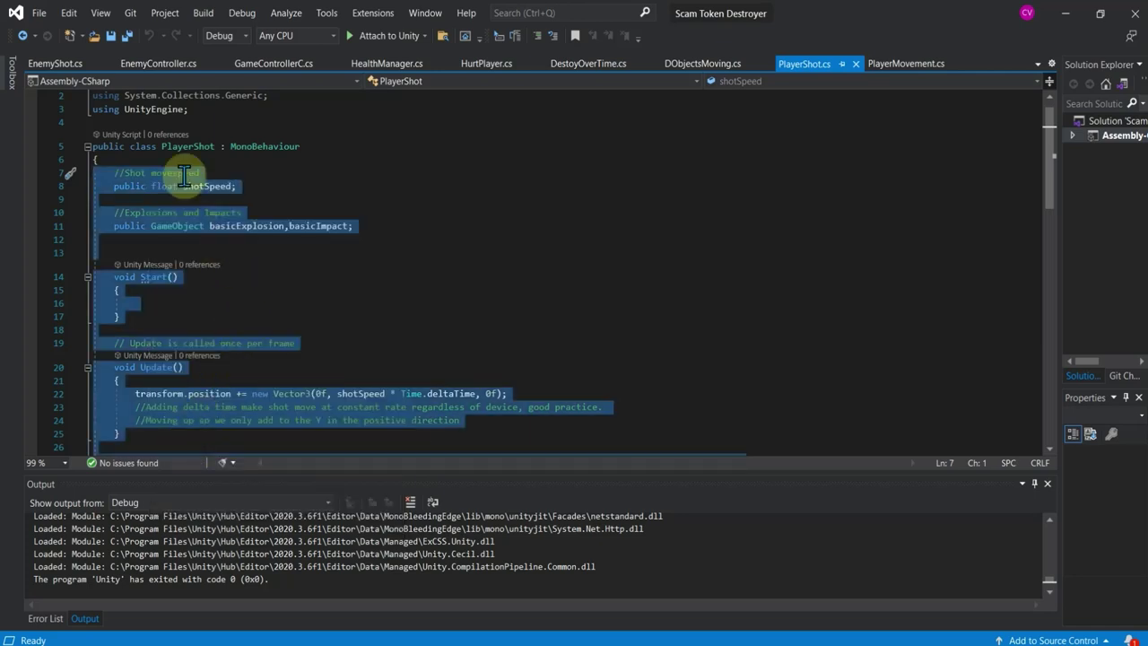
{"action": "left_click", "coordinate": [65, 64]}
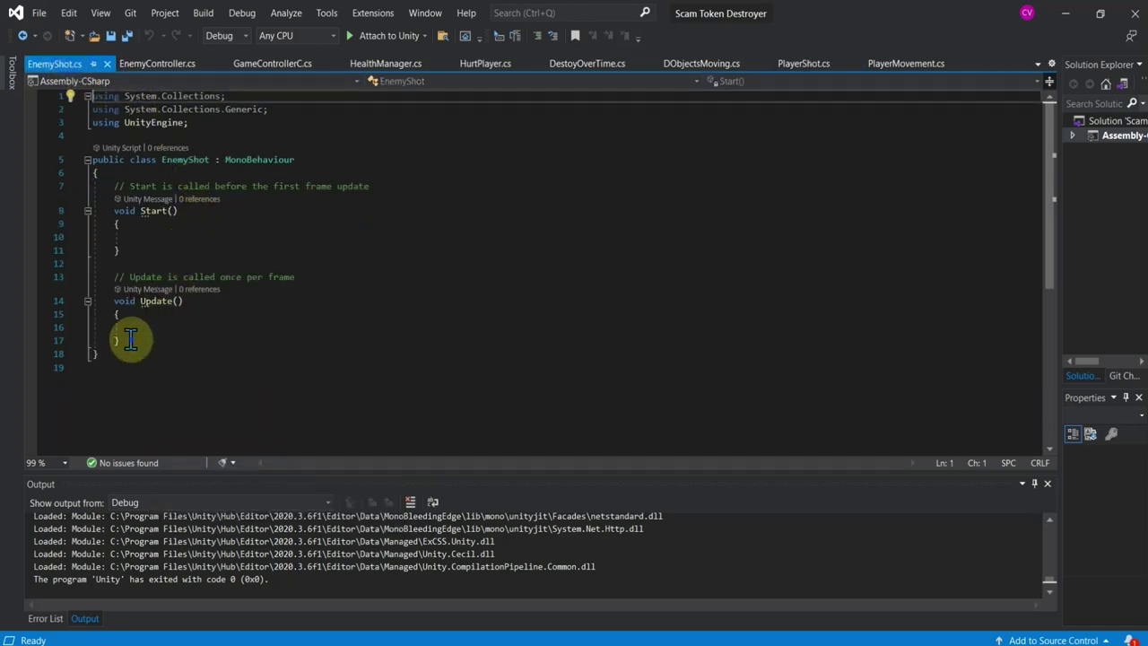
{"action": "left_click_drag", "start_coordinate": [128, 340], "coordinate": [67, 193]}
Paste the PlayerShot code into EnemyShot and change the DObjects tag check to Player.
{"action": "key", "text": "ctrl+v"}
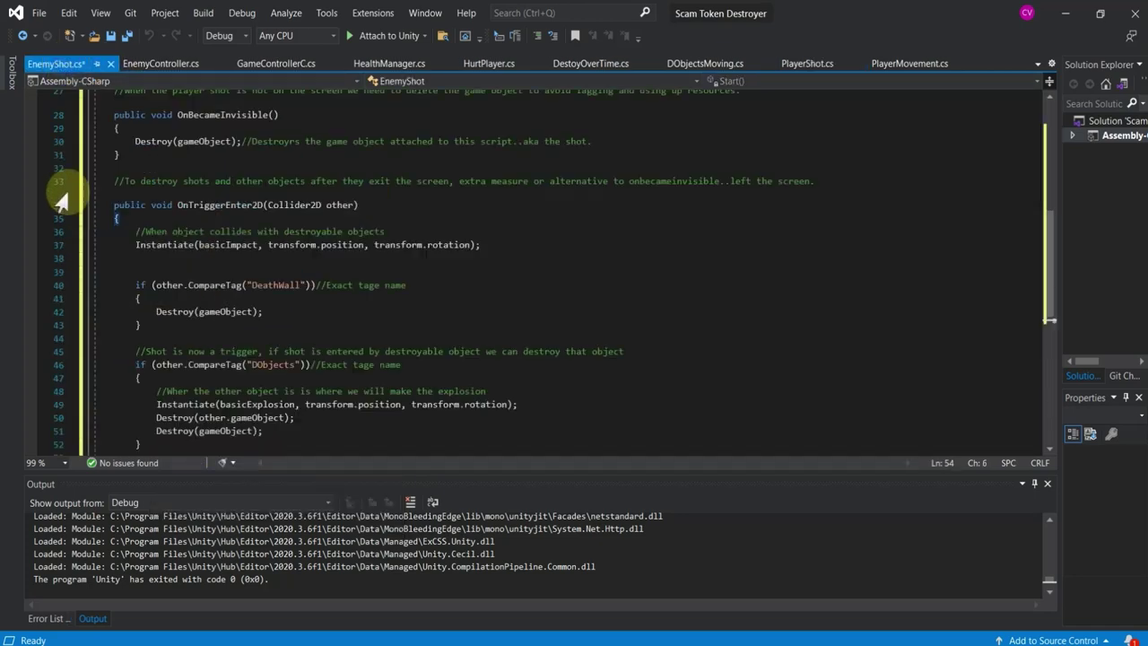
{"action": "left_click", "coordinate": [283, 365]}
{"action": "scroll", "coordinate": [311, 371], "scroll_direction": "down", "scroll_amount": 1}
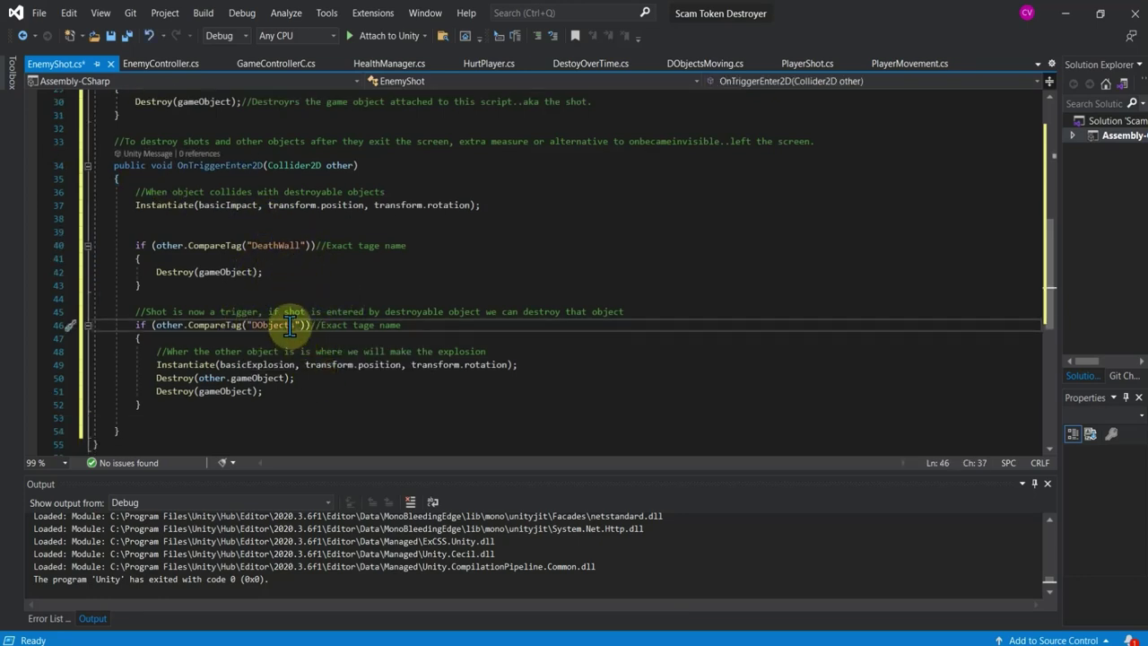
{"action": "double_click", "coordinate": [272, 325]}
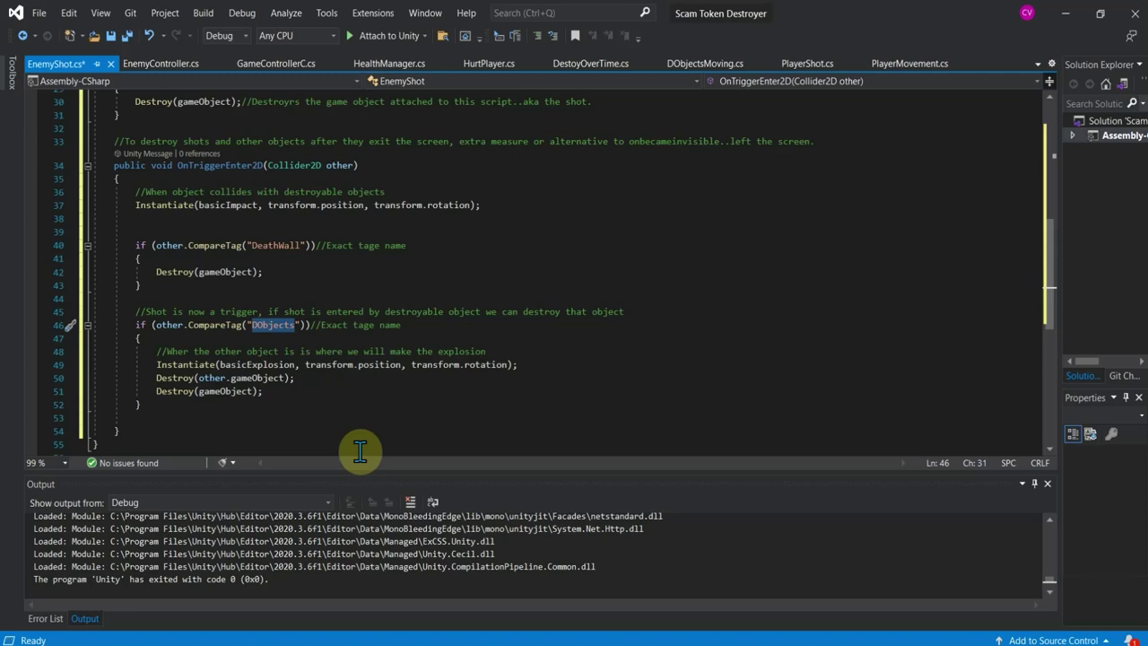
{"action": "type", "text": "Player"}
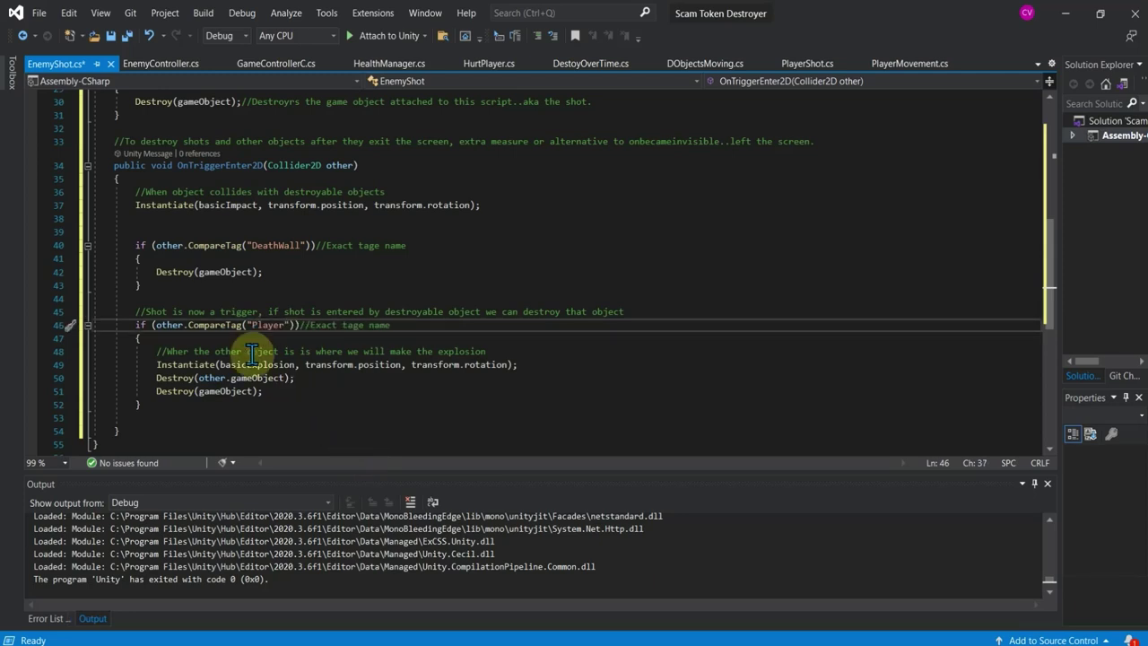
{"action": "left_click", "coordinate": [254, 365]}
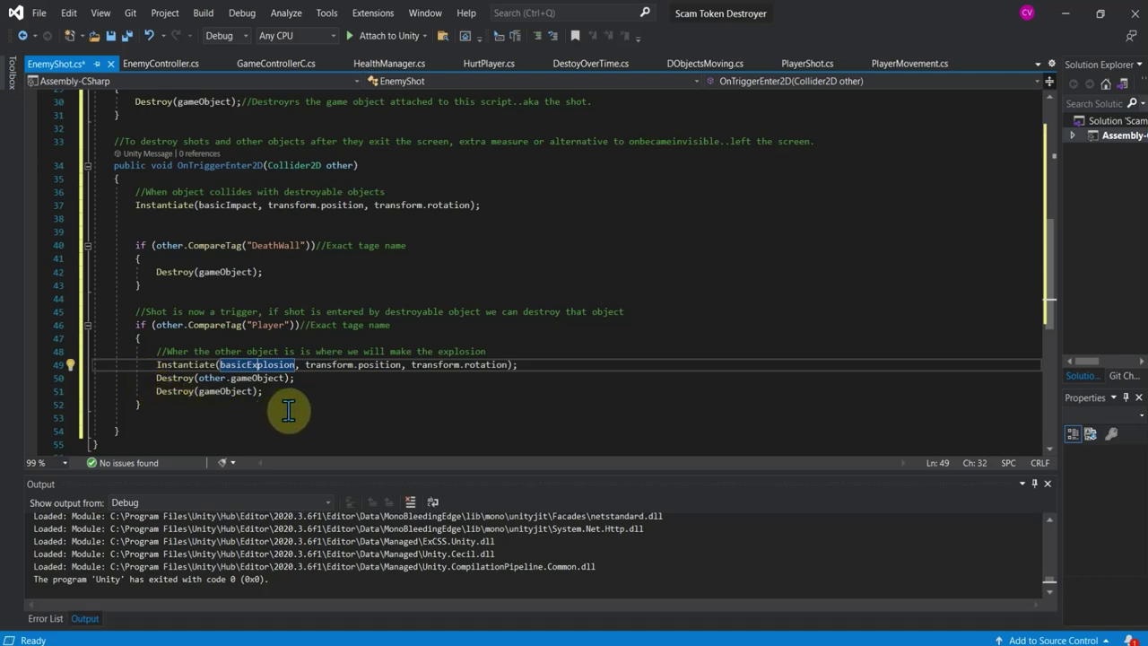
Delete the explosion and destroy lines 48–51 from the Player branch.
{"action": "scroll", "coordinate": [288, 411], "scroll_direction": "up", "scroll_amount": 3}
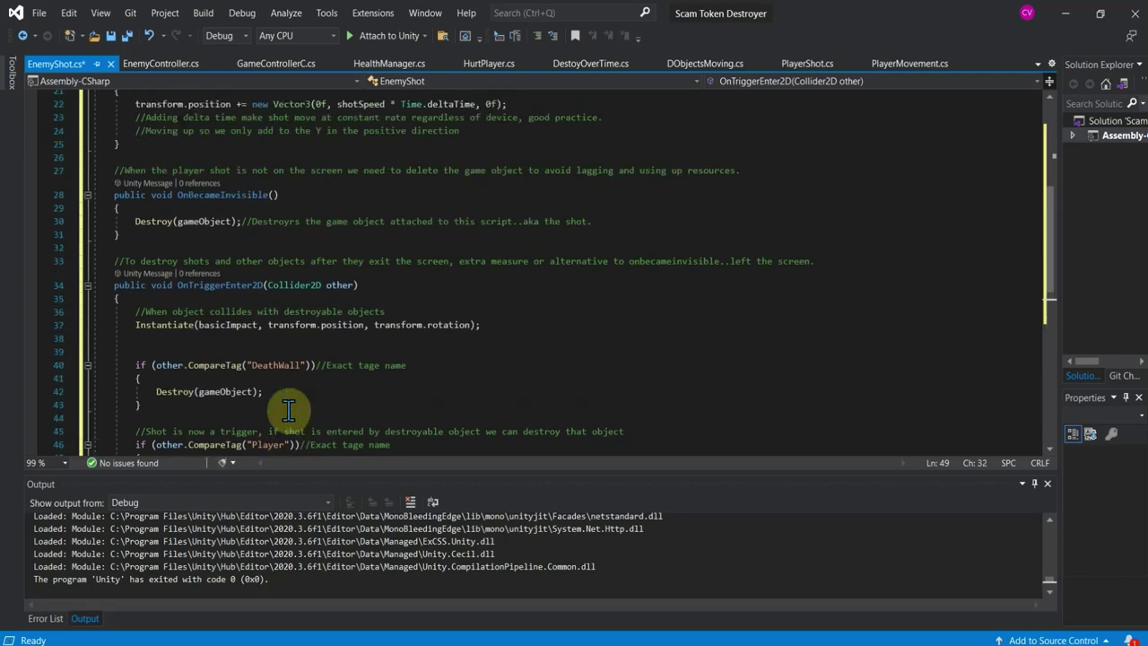
{"action": "double_click", "coordinate": [227, 324]}
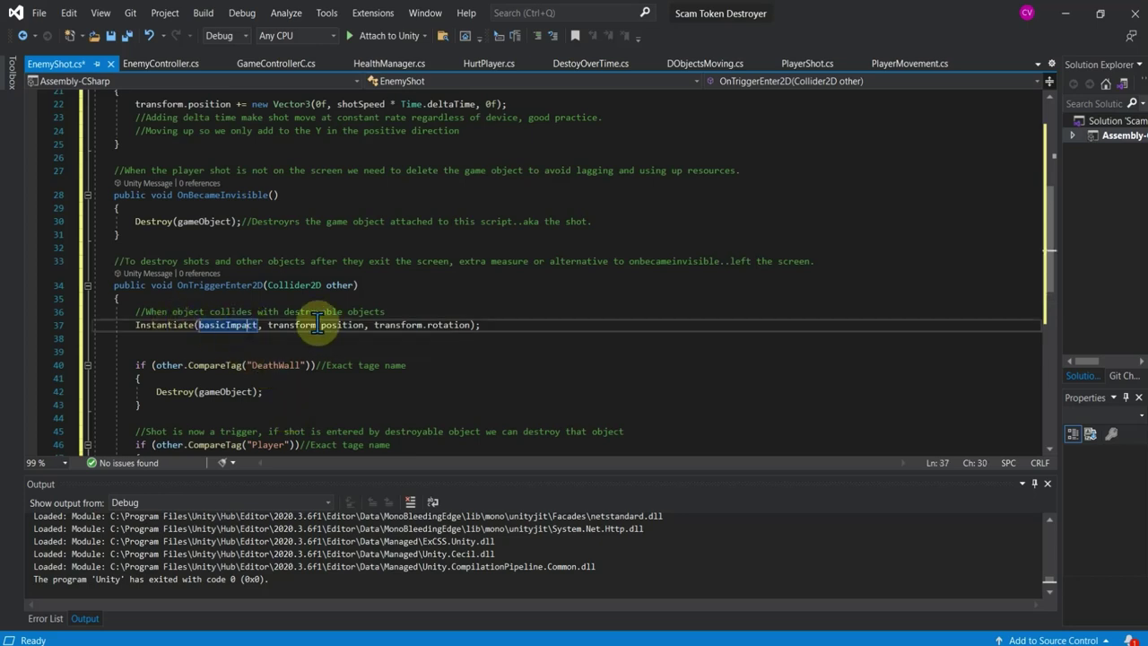
{"action": "scroll", "coordinate": [367, 366], "scroll_direction": "up", "scroll_amount": 1}
{"action": "scroll", "coordinate": [365, 364], "scroll_direction": "down", "scroll_amount": 2}
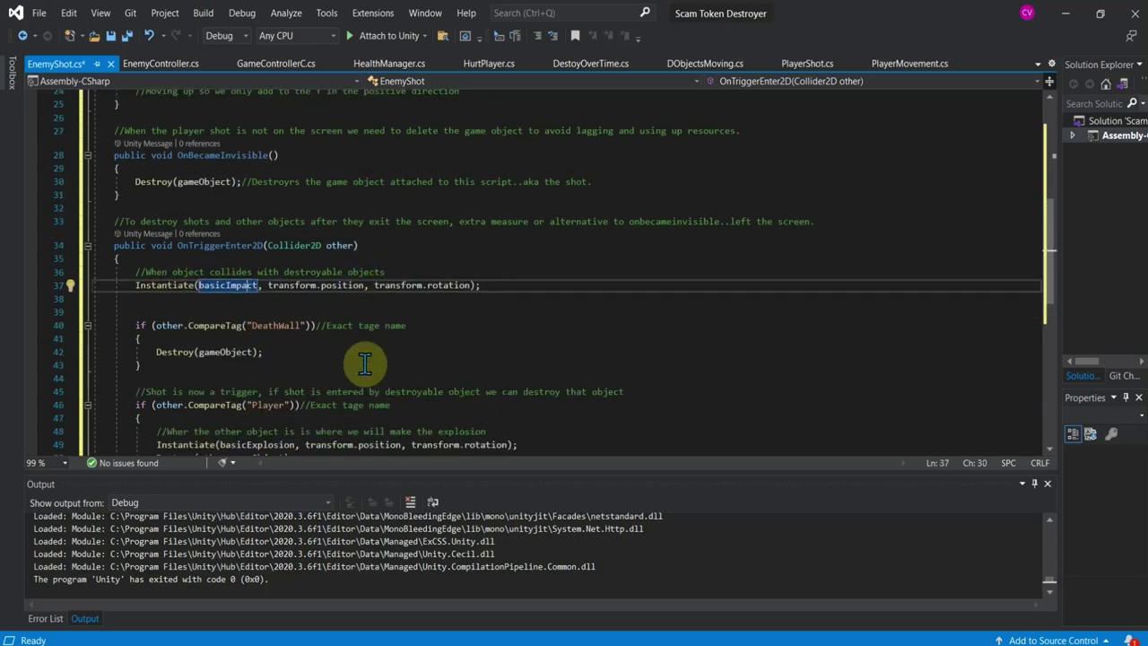
{"action": "scroll", "coordinate": [365, 363], "scroll_direction": "down", "scroll_amount": 1}
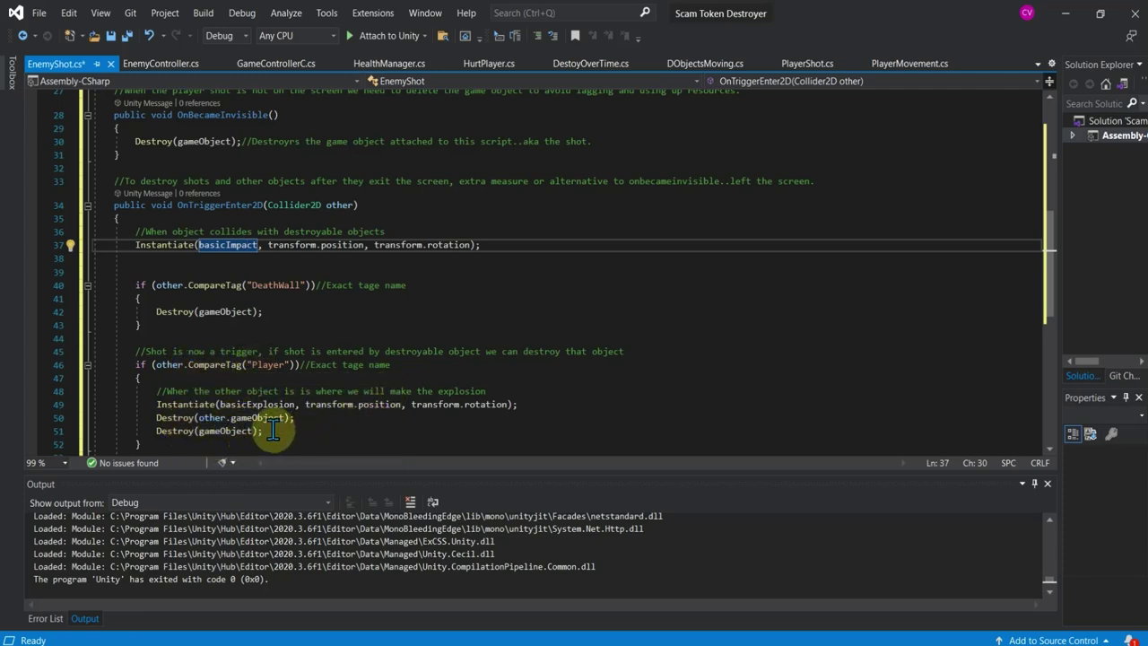
{"action": "left_click_drag", "start_coordinate": [274, 430], "coordinate": [82, 391]}
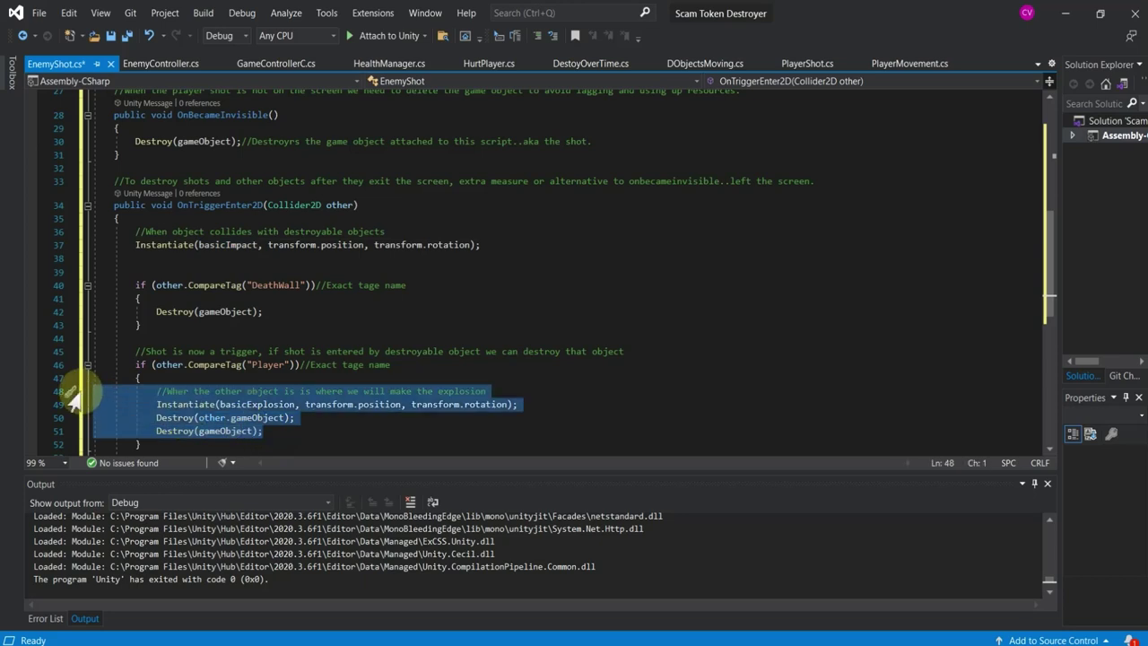
{"action": "key", "text": "ctrl+x"}
Change the Update movement operator from += to -= so the shot travels downward.
{"action": "scroll", "coordinate": [221, 330], "scroll_direction": "up", "scroll_amount": 4}
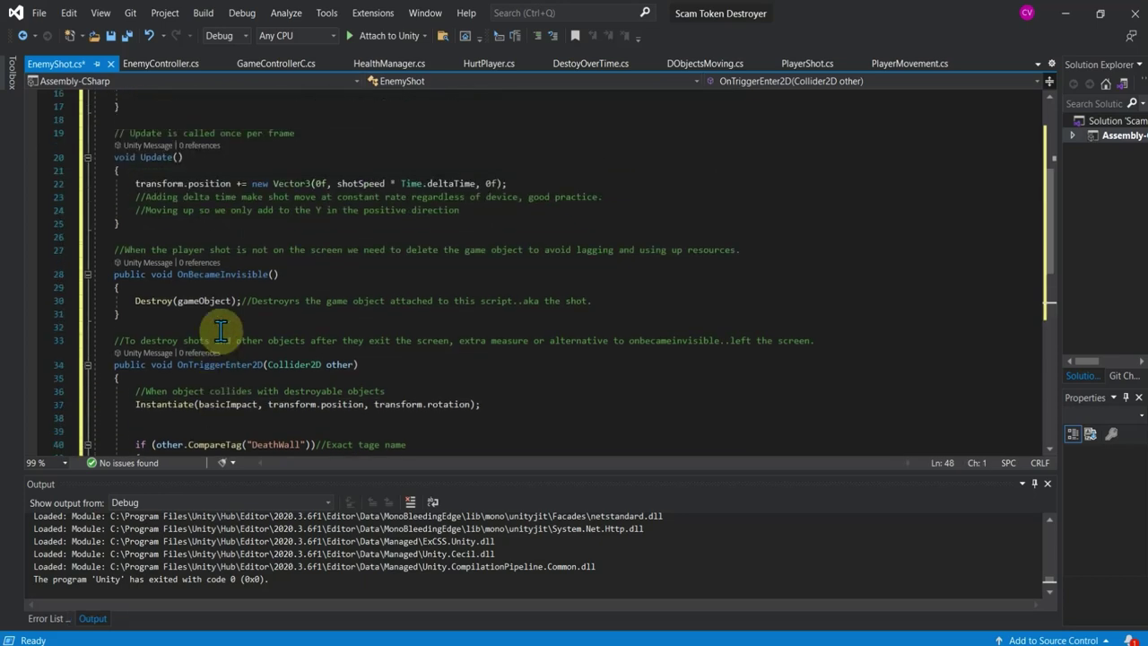
{"action": "left_click", "coordinate": [146, 301]}
{"action": "left_click", "coordinate": [218, 274]}
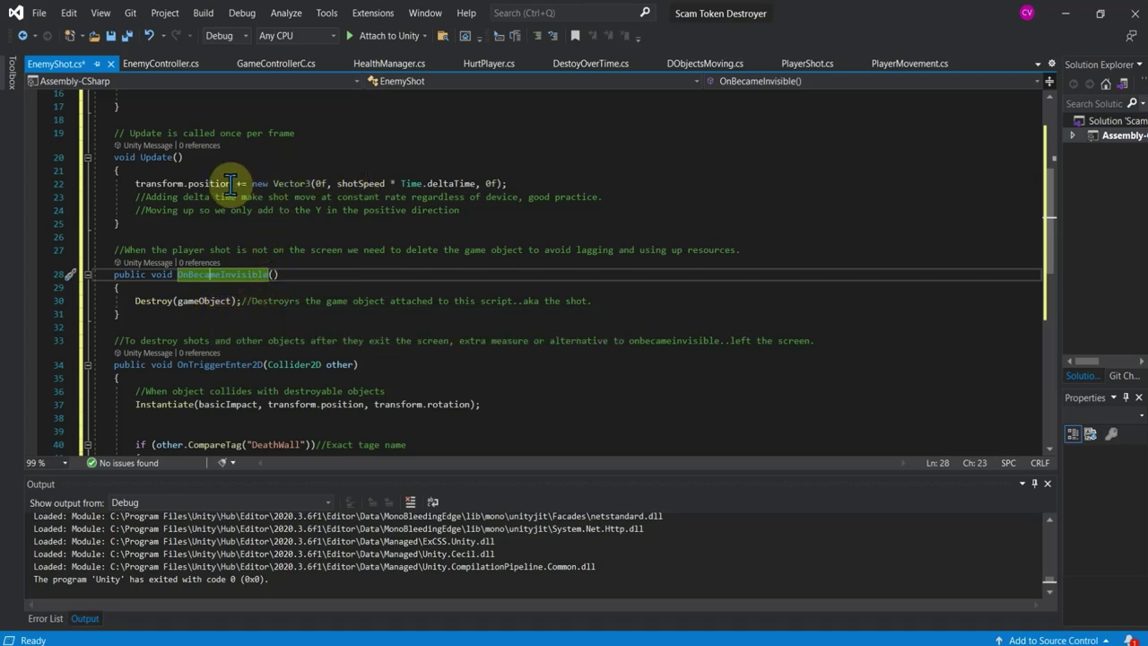
{"action": "left_click", "coordinate": [286, 183]}
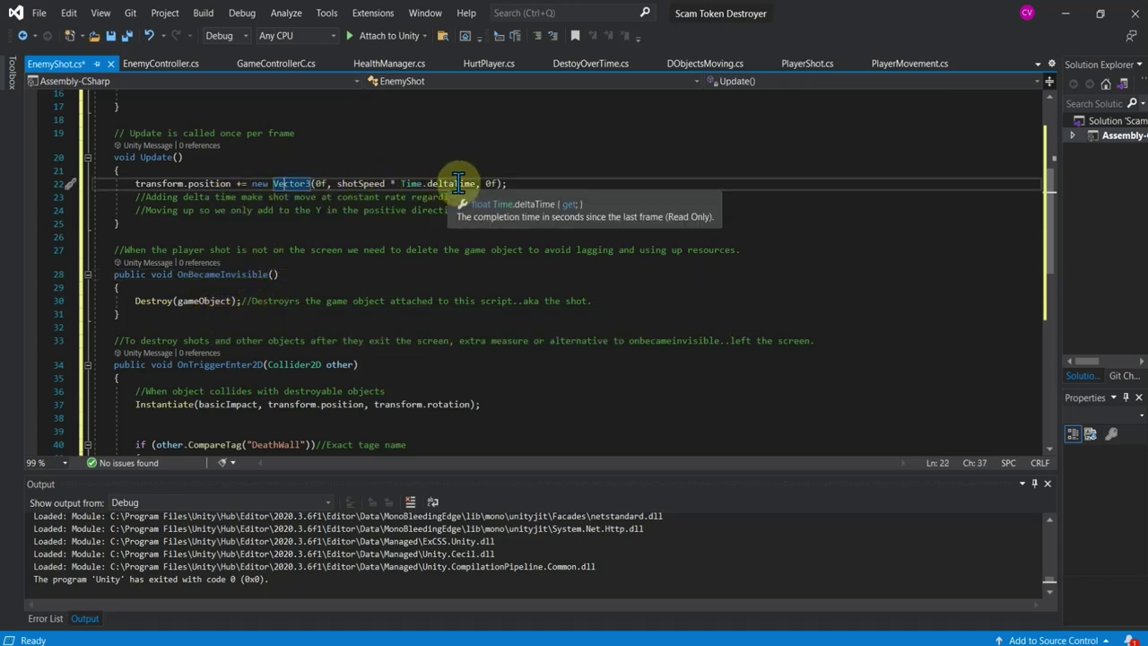
{"action": "left_click", "coordinate": [241, 177]}
{"action": "double_click", "coordinate": [238, 176]}
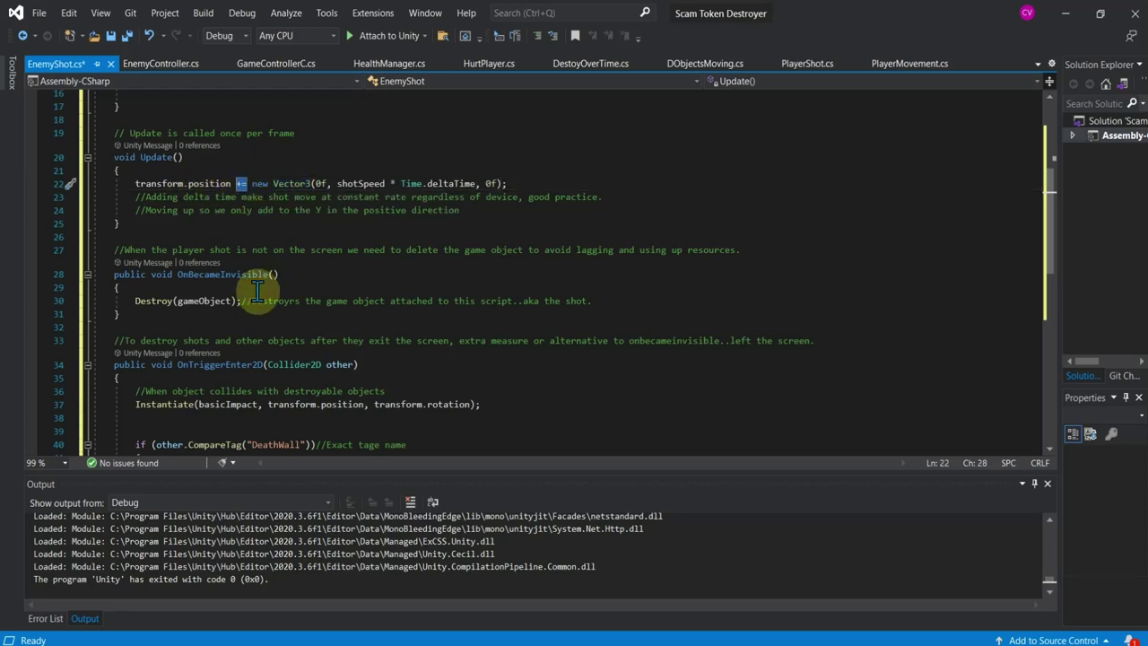
{"action": "type", "text": "-="}
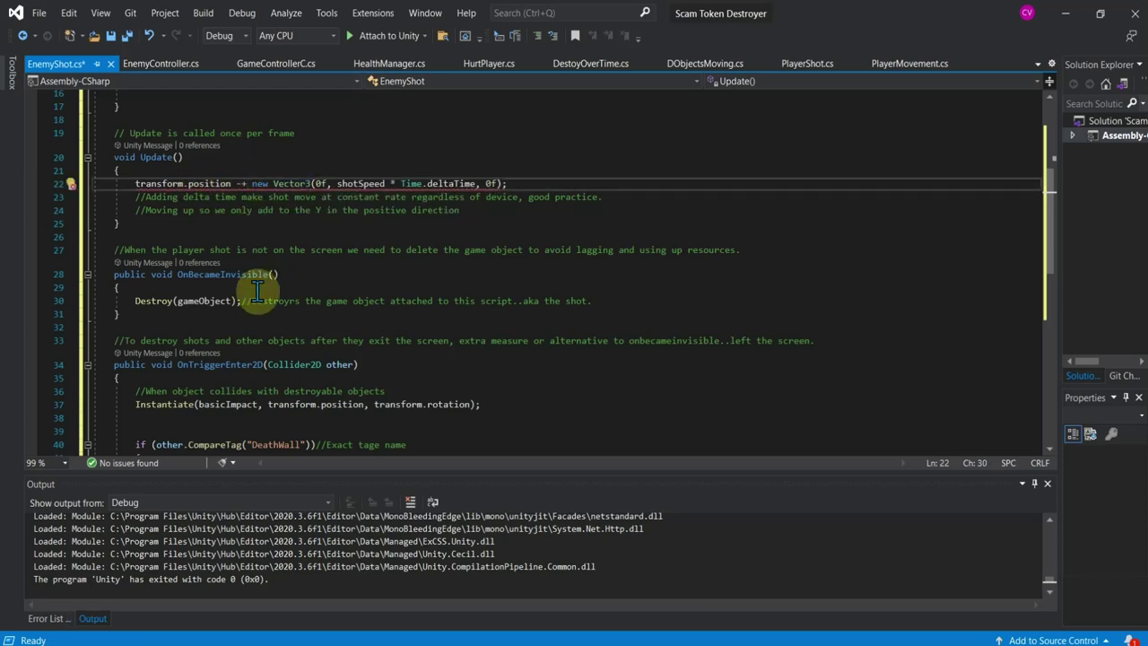
Add a Debug.Log("Hit Player") call inside the Player CompareTag block and save.
{"action": "left_click", "coordinate": [451, 326]}
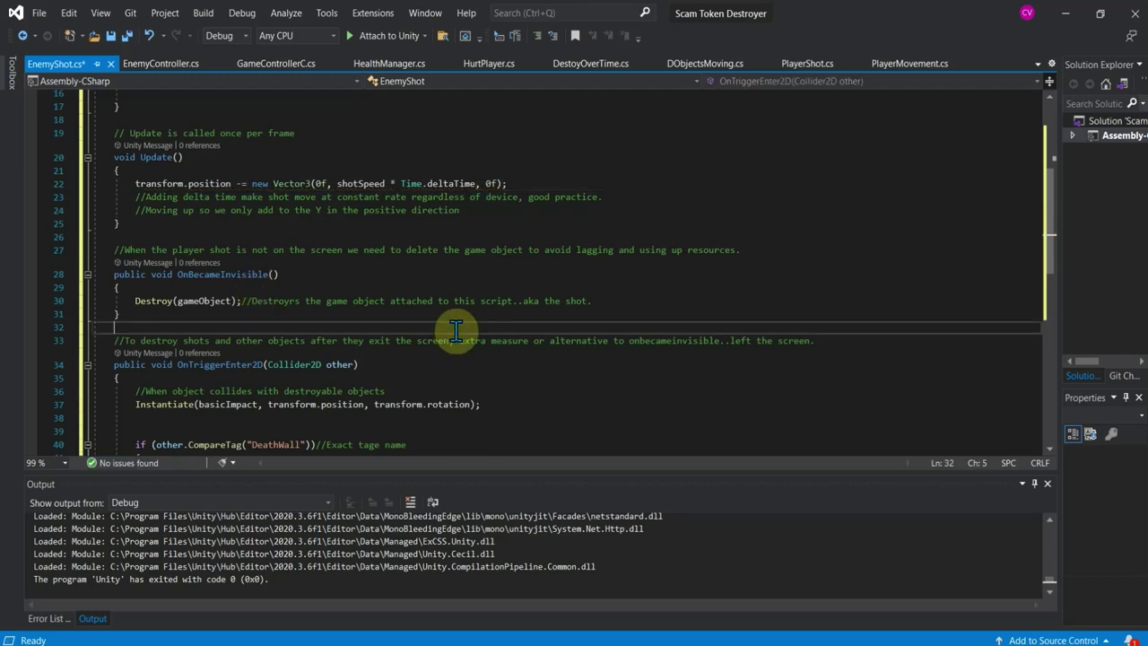
{"action": "key", "text": "ctrl+s"}
{"action": "scroll", "coordinate": [437, 330], "scroll_direction": "down", "scroll_amount": 3}
{"action": "left_click", "coordinate": [187, 388]}
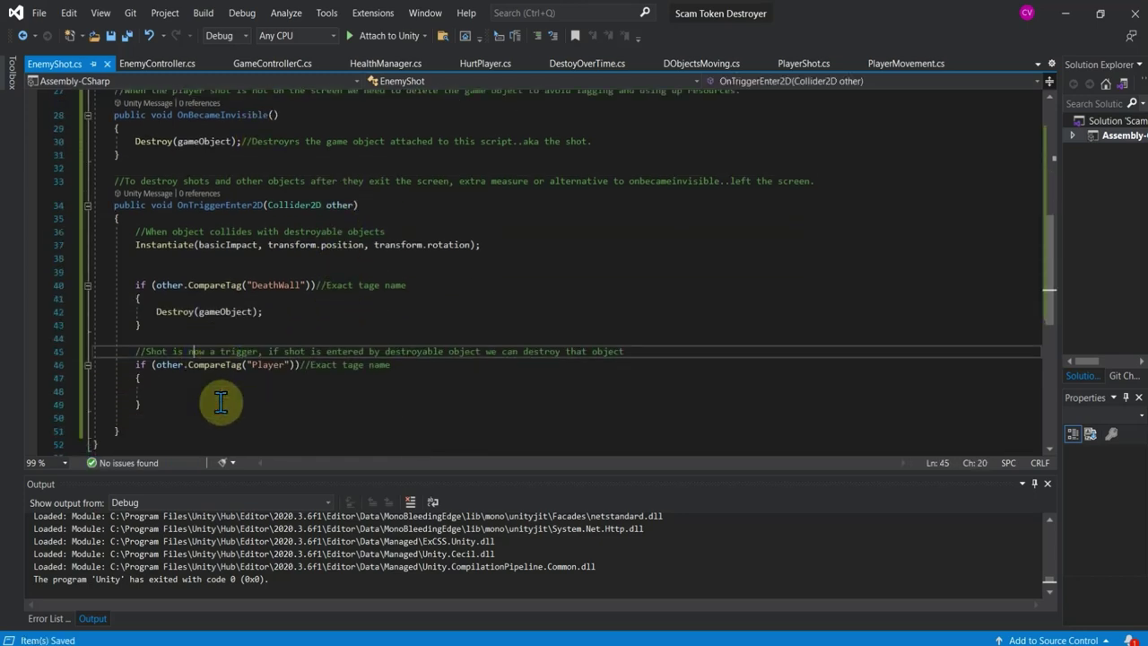
{"action": "scroll", "coordinate": [238, 301], "scroll_direction": "down", "scroll_amount": 1}
{"action": "left_click", "coordinate": [234, 393]}
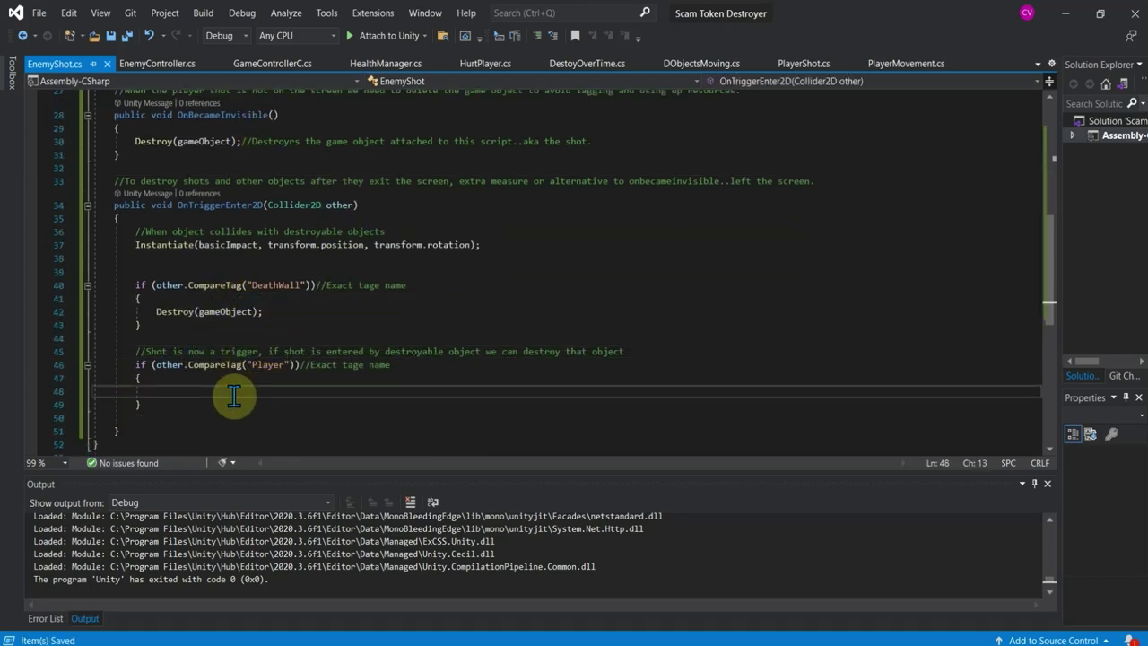
{"action": "scroll", "coordinate": [224, 296], "scroll_direction": "up", "scroll_amount": 2}
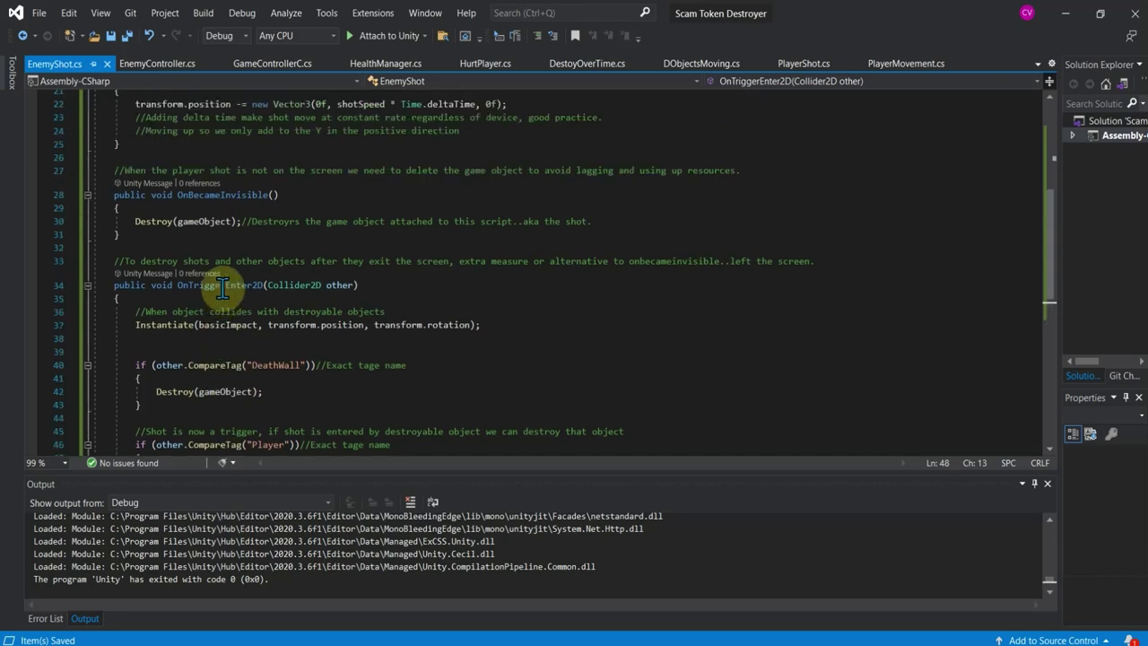
{"action": "left_click", "coordinate": [197, 235]}
{"action": "scroll", "coordinate": [260, 305], "scroll_direction": "down", "scroll_amount": 2}
{"action": "left_click", "coordinate": [234, 391]}
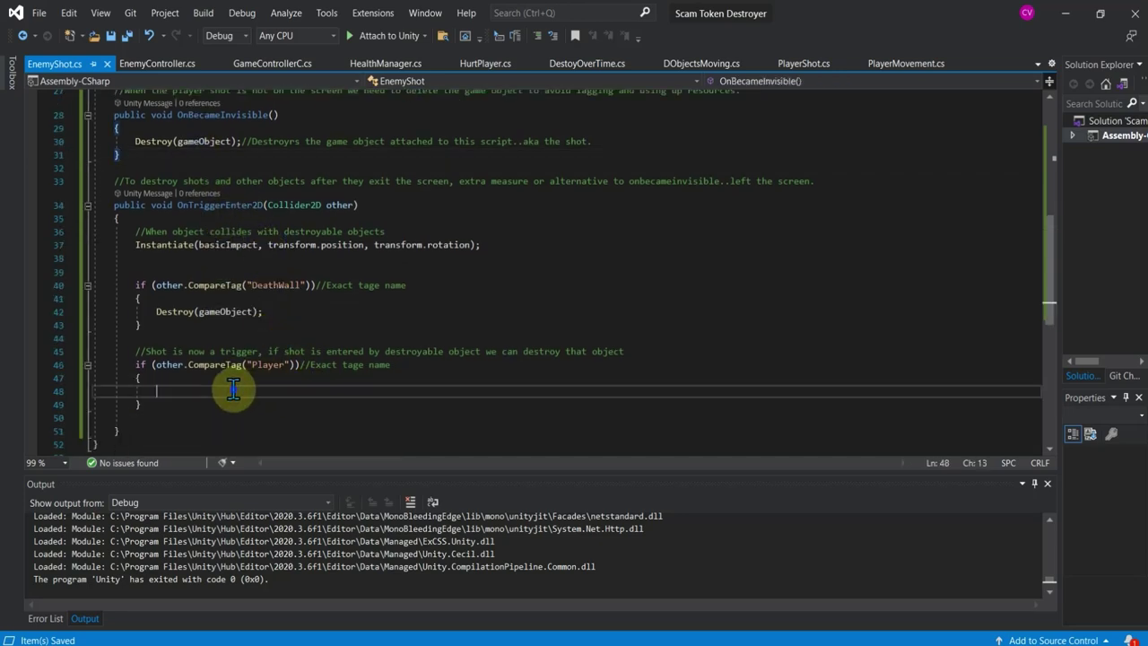
{"action": "type", "text": "debug"}
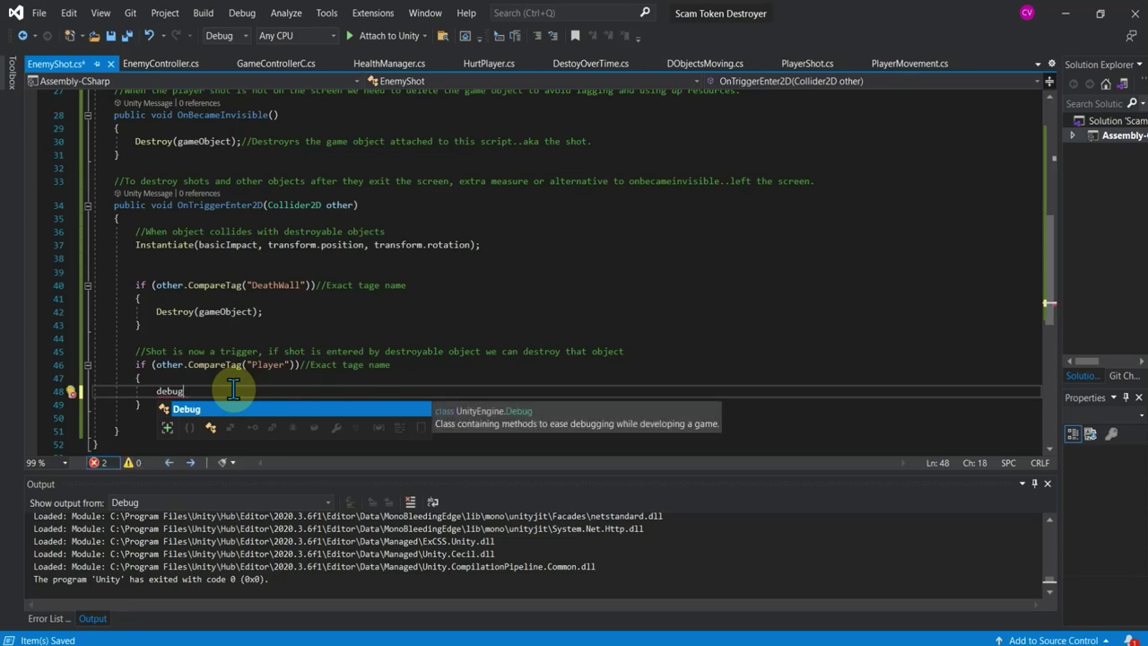
{"action": "type", "text": ".Log"}
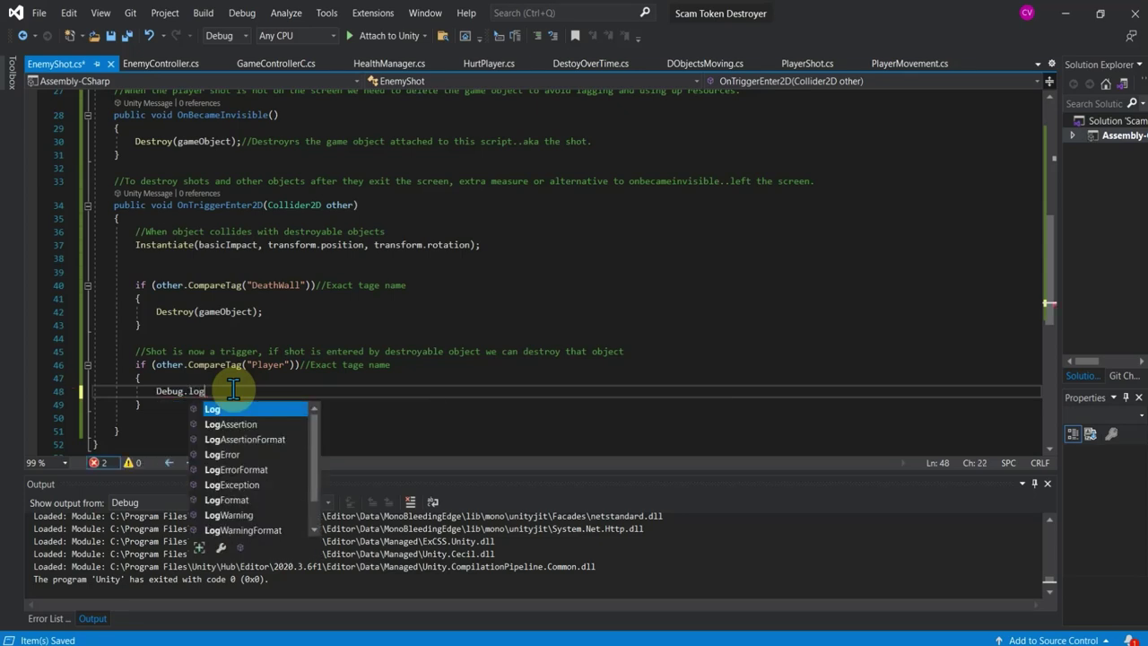
{"action": "type", "text": "(\"Hit Player"}
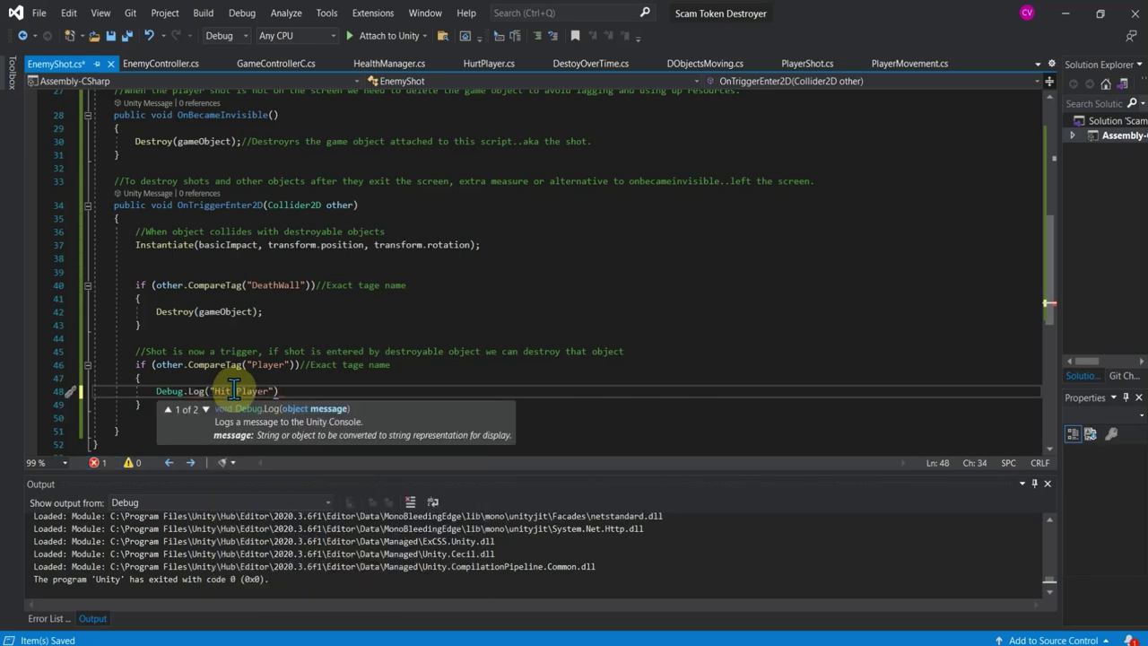
{"action": "left_click", "coordinate": [297, 377]}
{"action": "key", "text": "ctrl+s"}
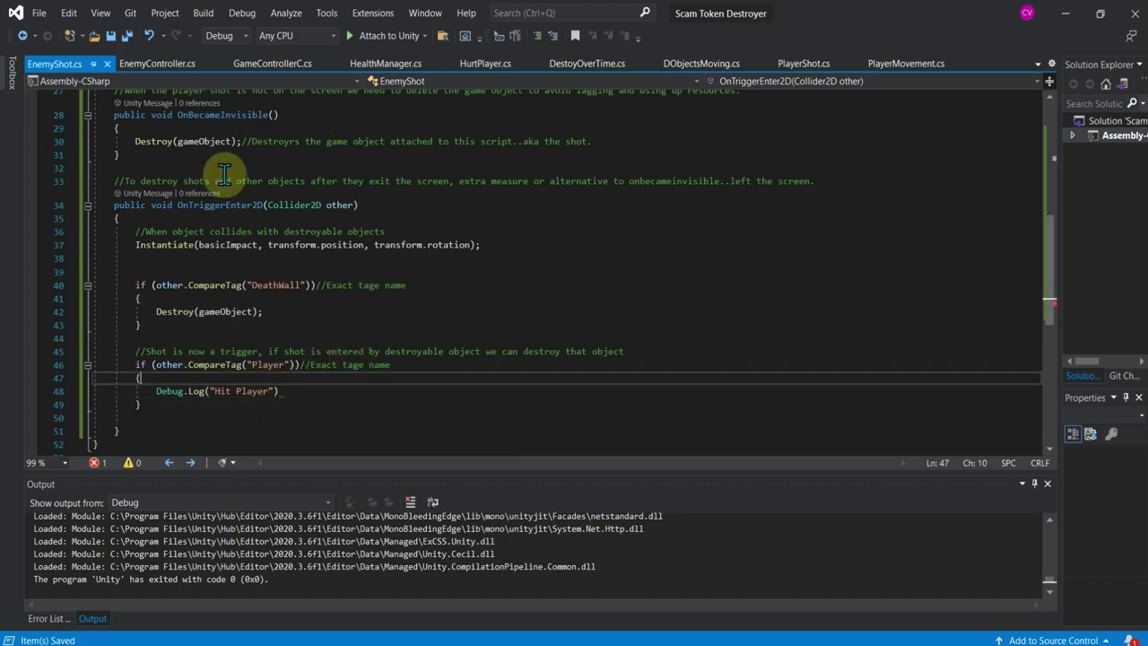
End the log line with a semicolon, then attach the debugger to Unity.
{"action": "left_click", "coordinate": [287, 393]}
{"action": "type", "text": ";"}
{"action": "left_click", "coordinate": [452, 365]}
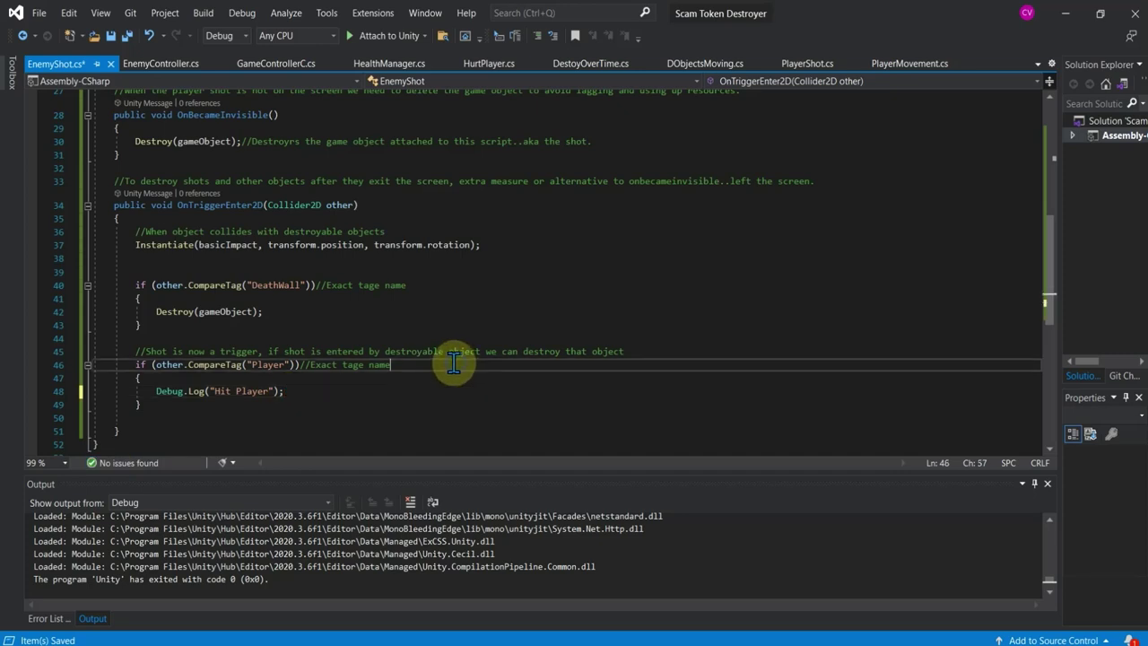
{"action": "left_click", "coordinate": [383, 37]}
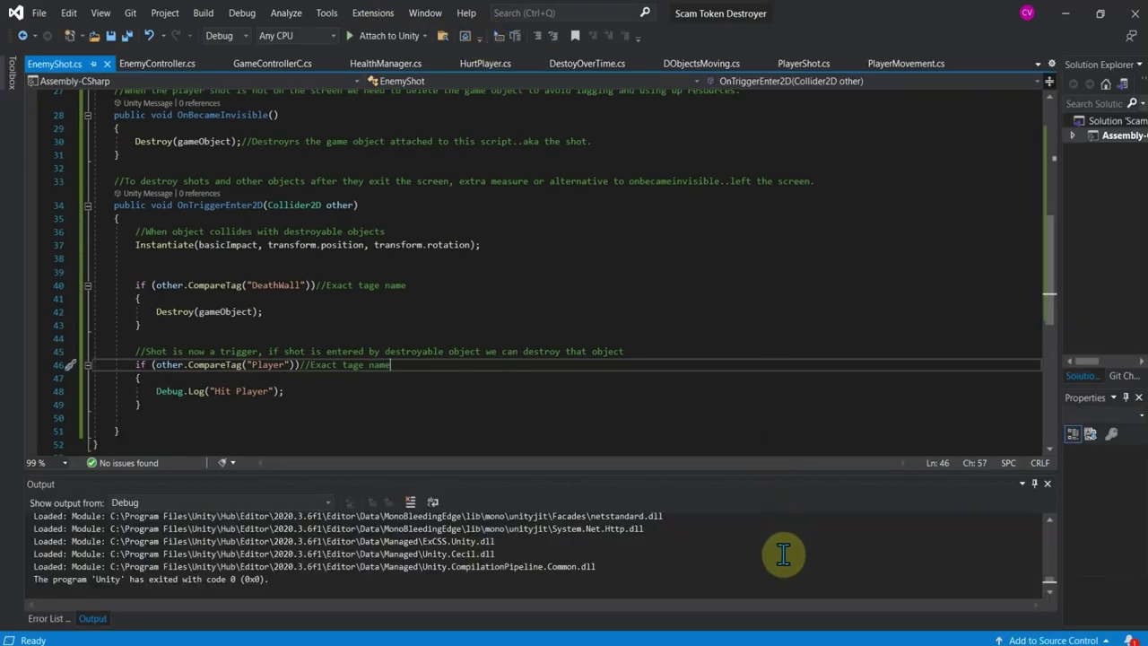
{"action": "left_click", "coordinate": [775, 639]}
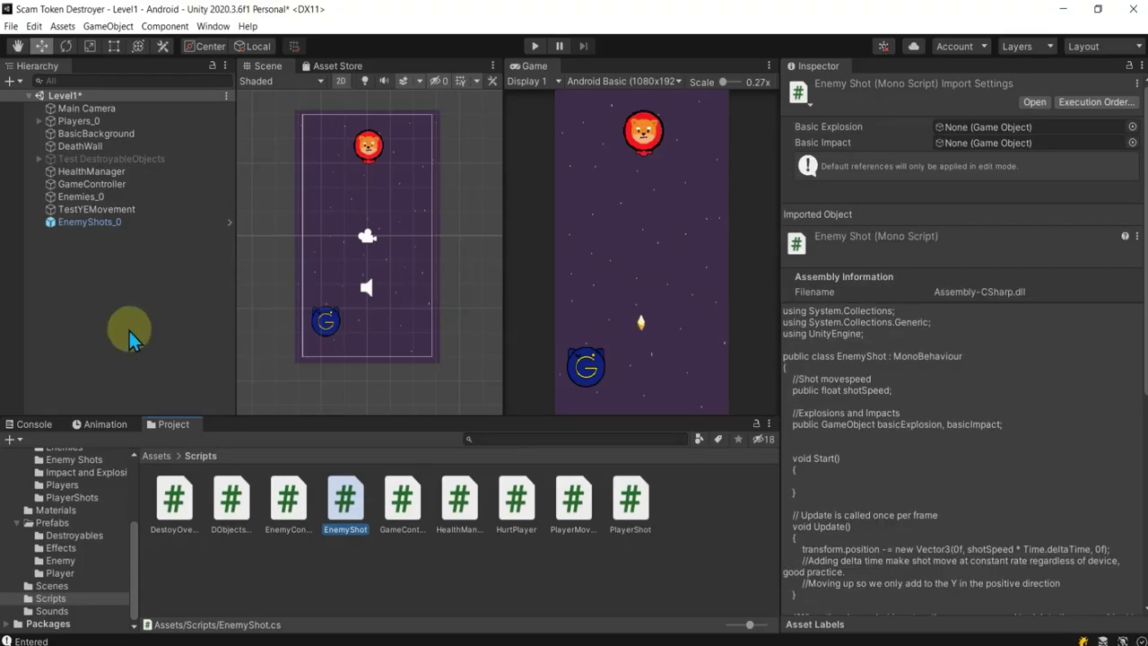
Rename User Layer 6 from PlayerShots to Shots via EnemyShots_0's Layer dropdown.
{"action": "left_click", "coordinate": [78, 223]}
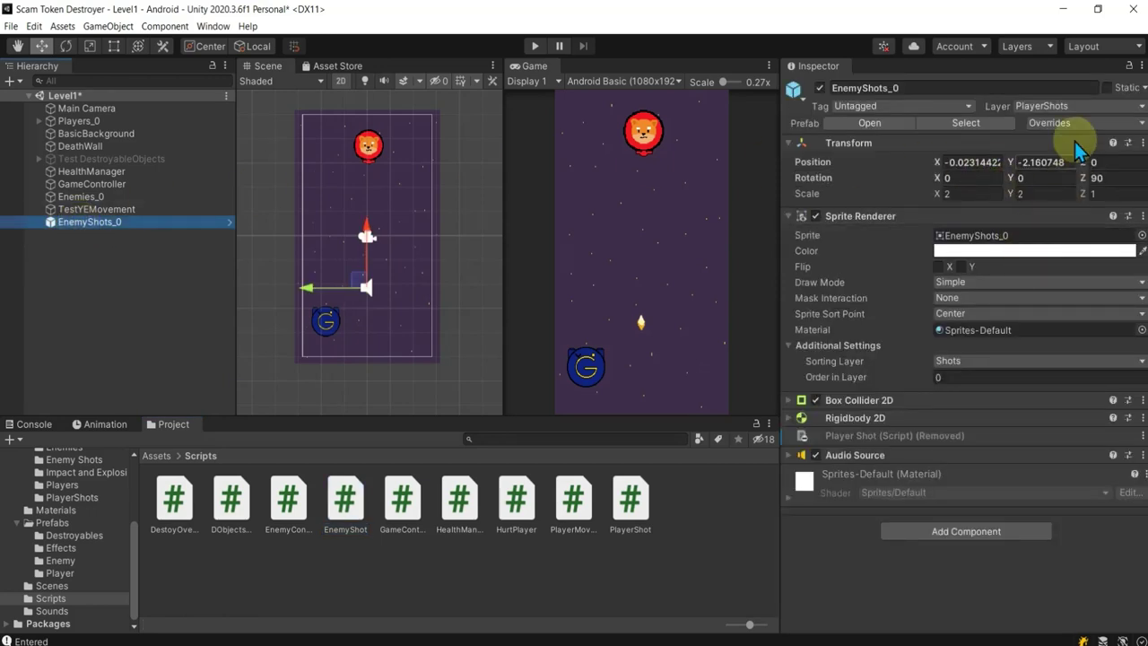
{"action": "left_click", "coordinate": [1066, 105]}
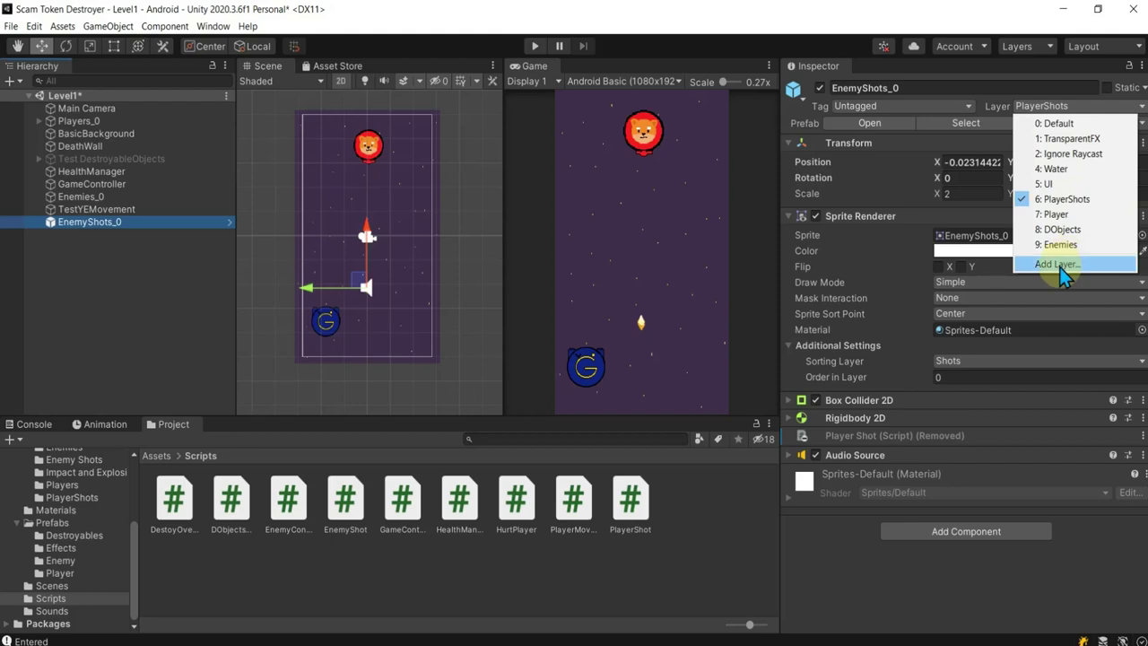
{"action": "left_click", "coordinate": [1060, 267]}
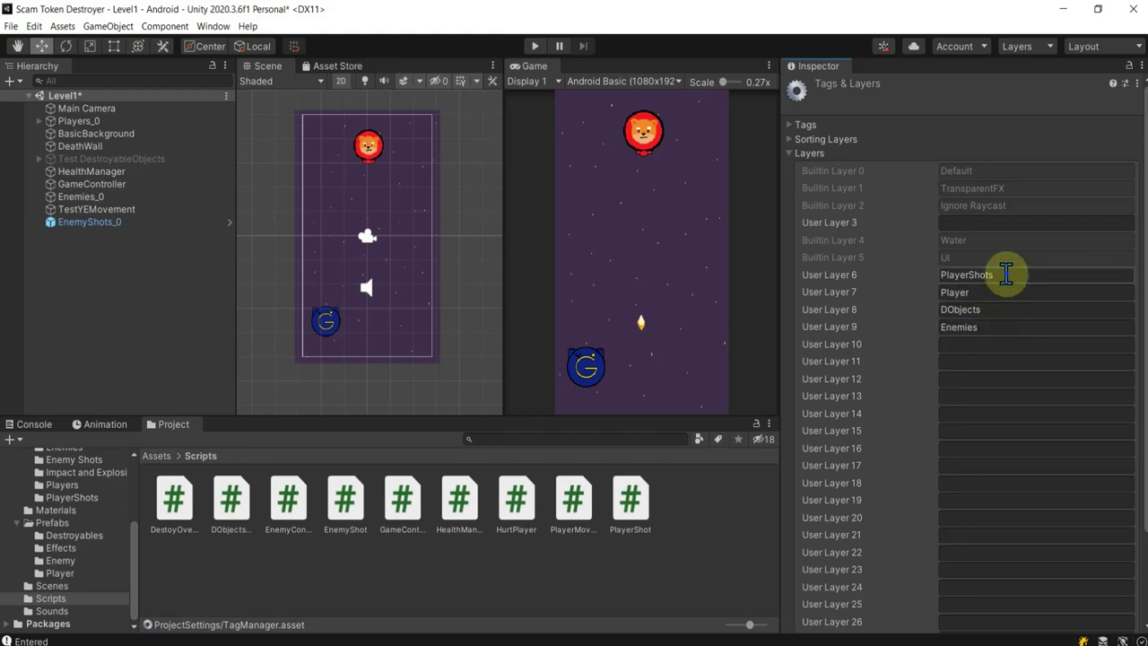
{"action": "left_click", "coordinate": [1008, 274]}
{"action": "type", "text": "Shots"}
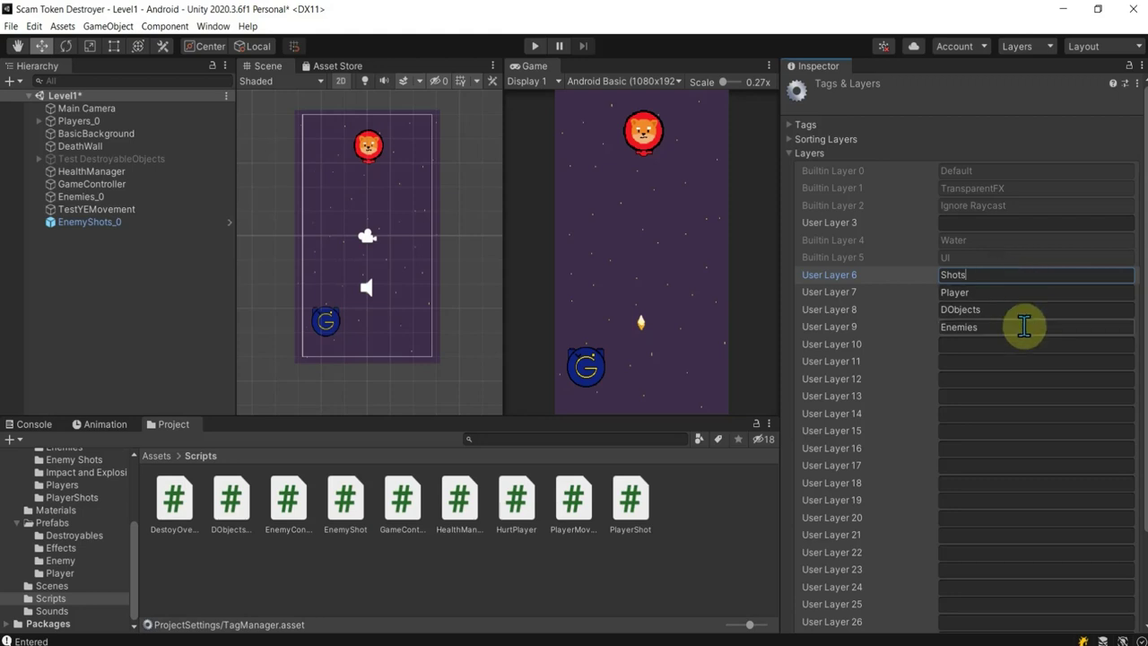
{"action": "left_click", "coordinate": [1017, 379]}
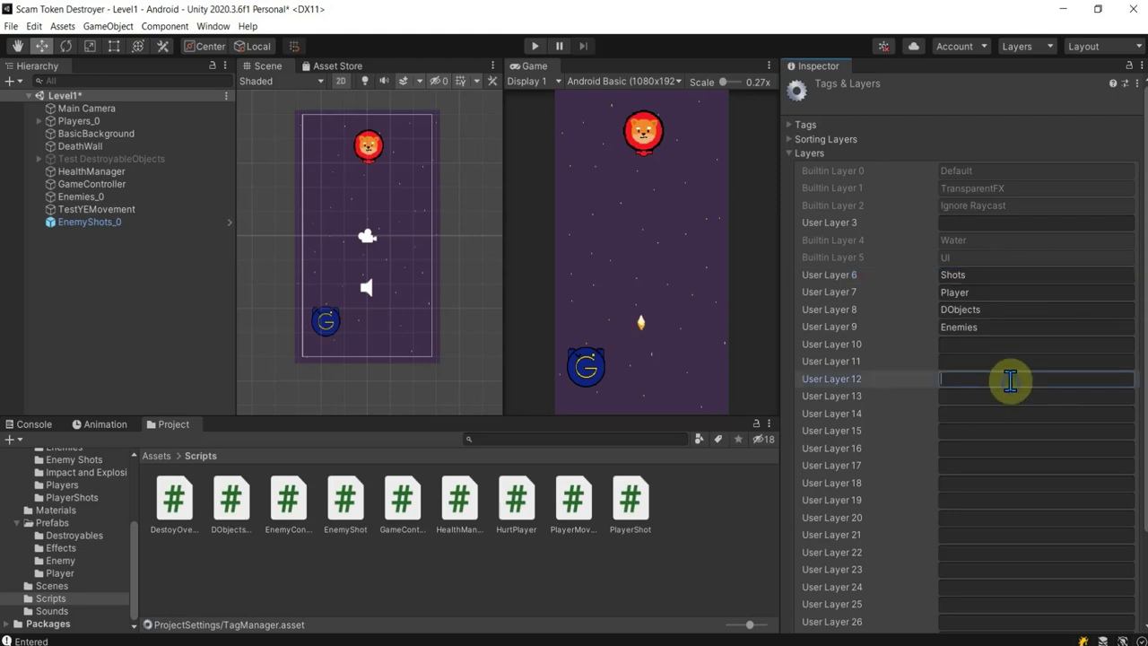
{"action": "left_click", "coordinate": [89, 221]}
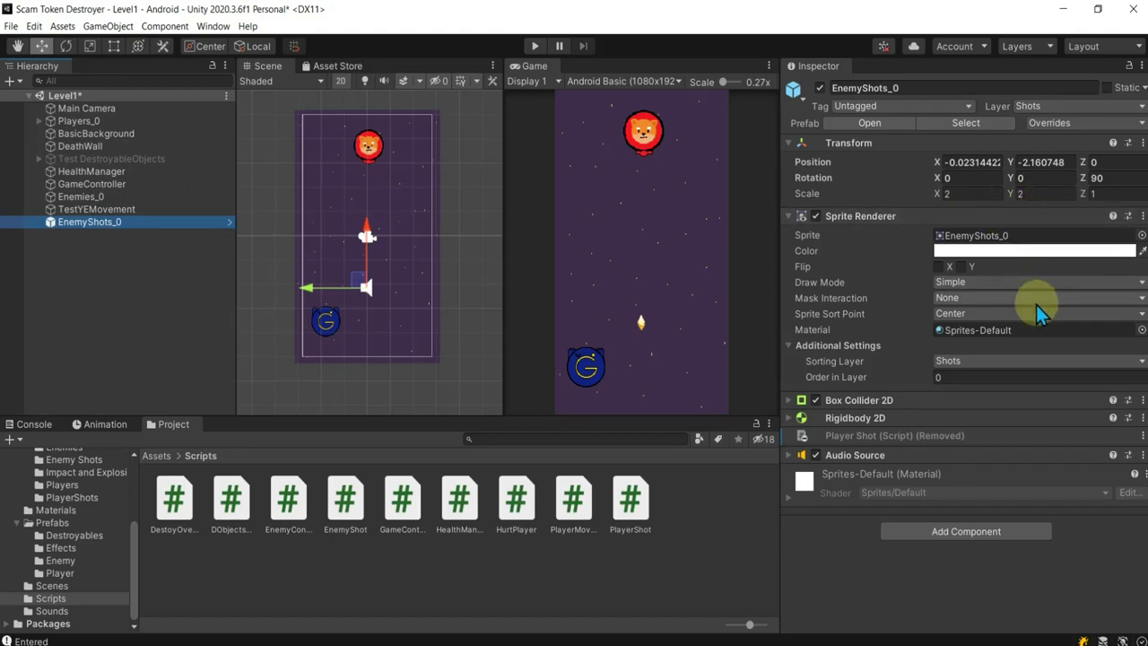
{"action": "left_click", "coordinate": [1010, 362]}
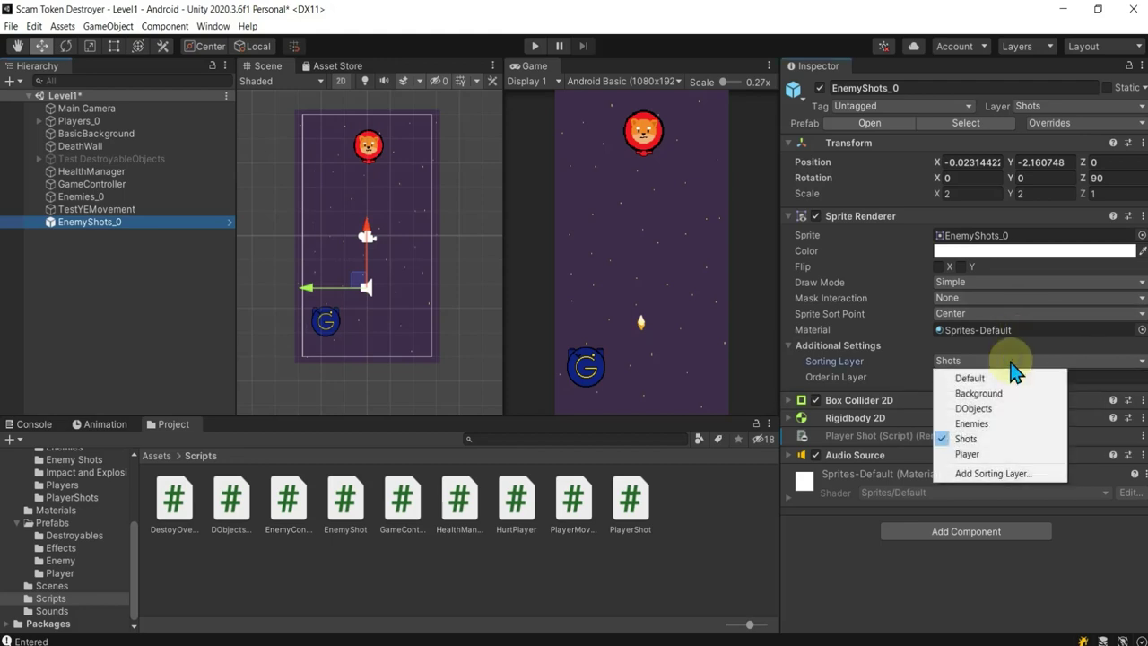
{"action": "left_click", "coordinate": [346, 553]}
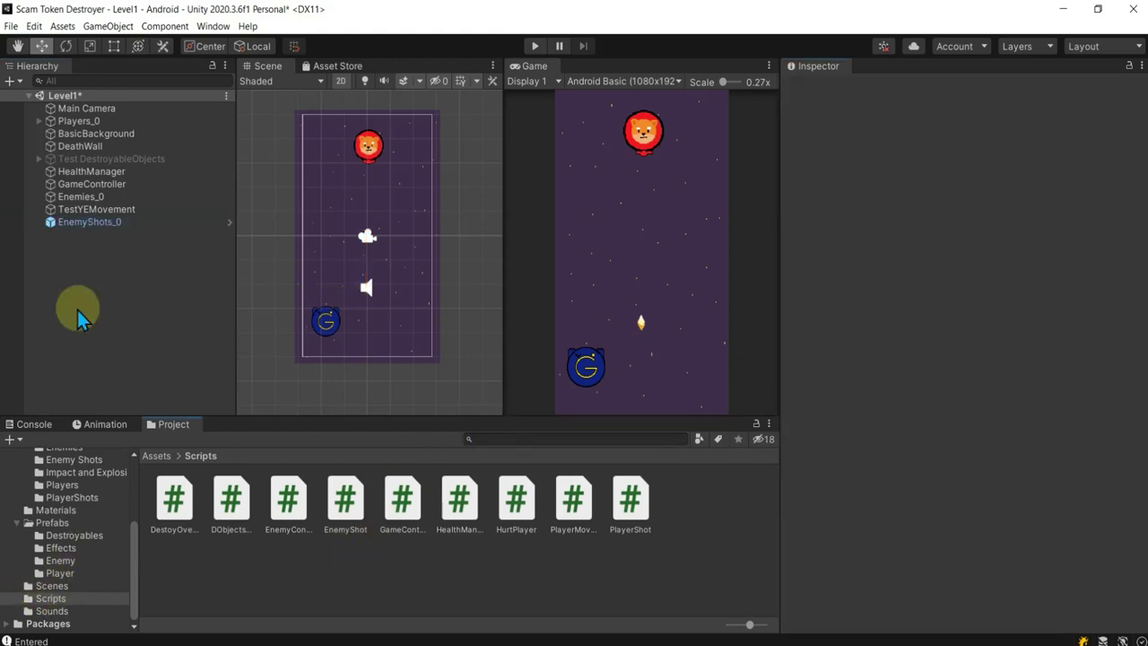
{"action": "left_click", "coordinate": [59, 574]}
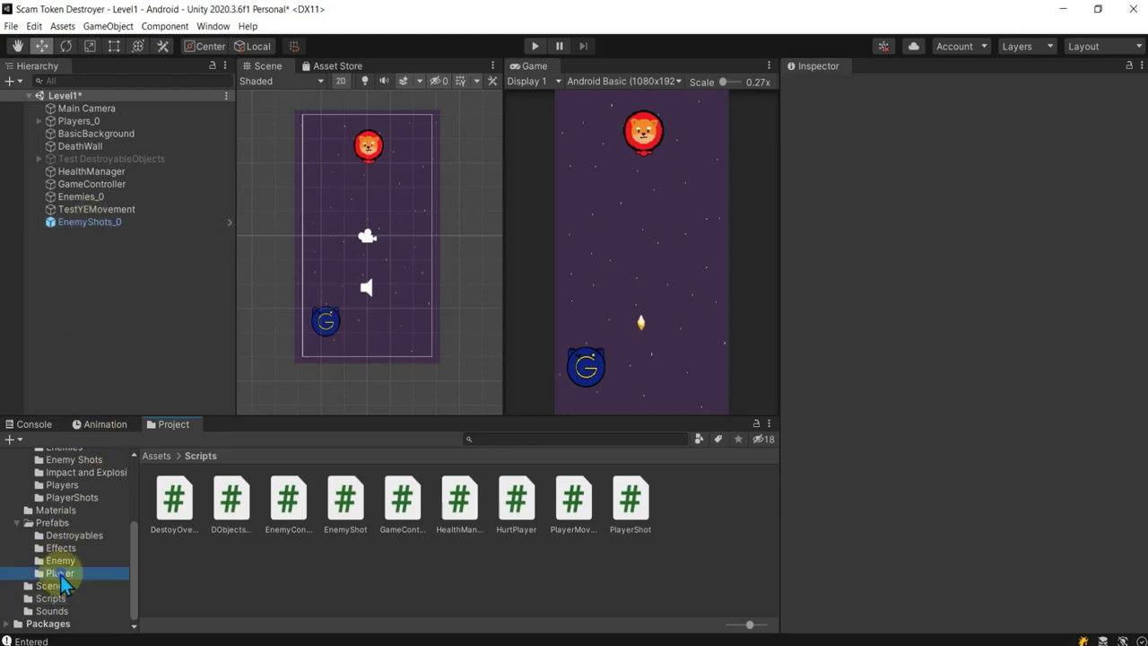
{"action": "left_click", "coordinate": [231, 498]}
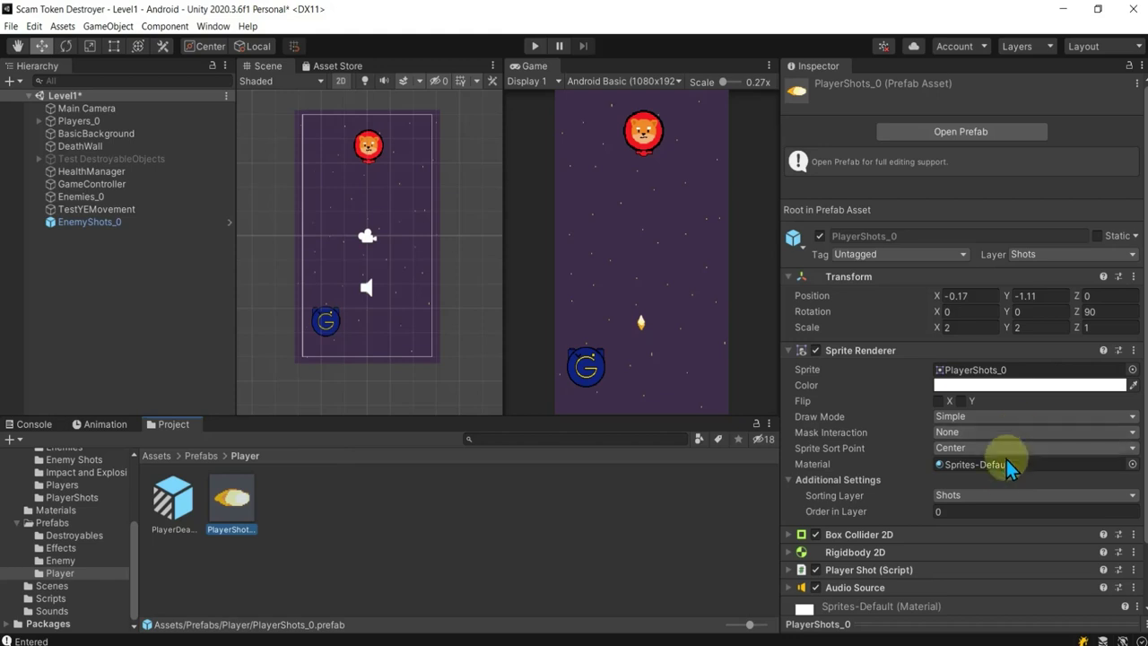
{"action": "left_click", "coordinate": [94, 220]}
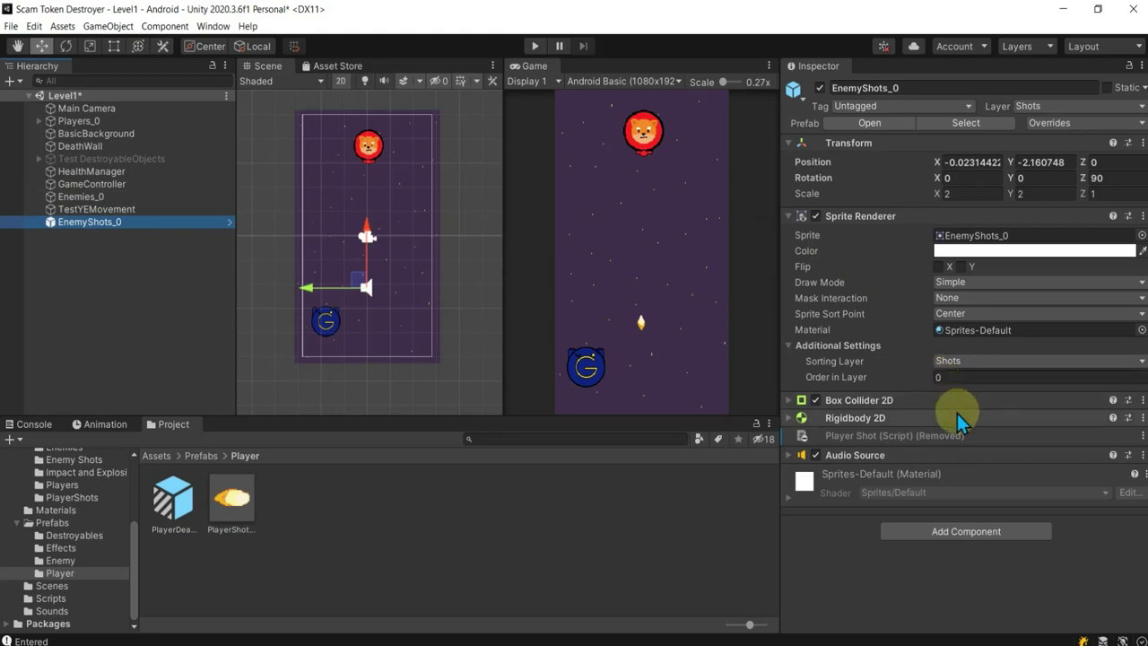
{"action": "left_click", "coordinate": [1042, 108]}
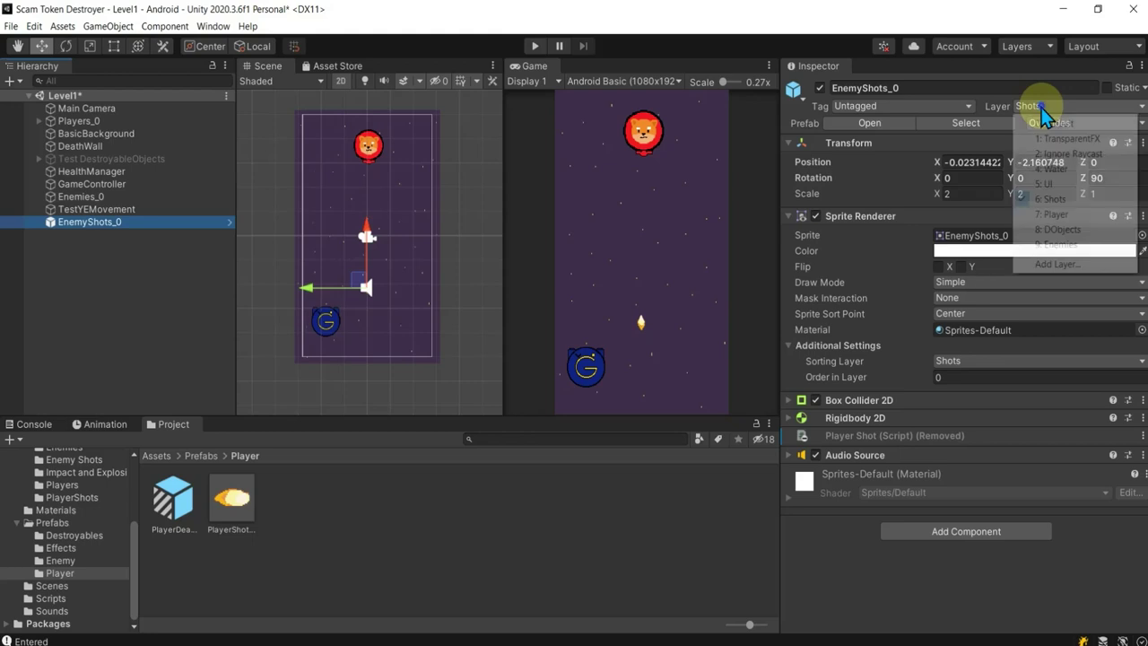
{"action": "left_click", "coordinate": [35, 26]}
{"action": "left_click", "coordinate": [161, 425]}
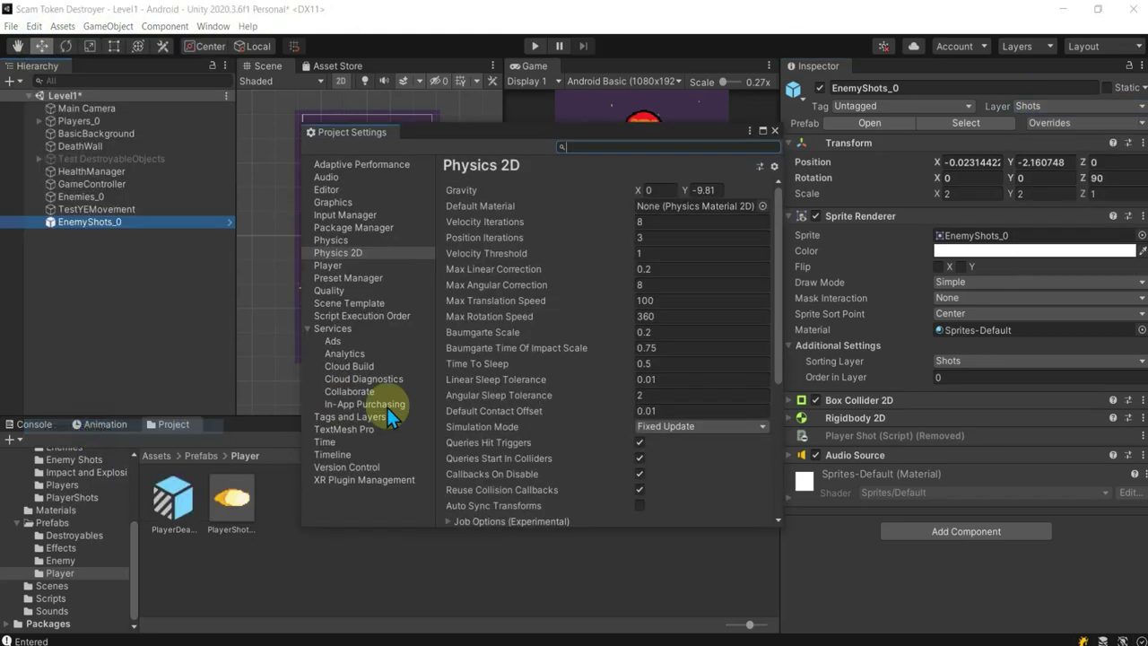
{"action": "scroll", "coordinate": [565, 470], "scroll_direction": "down", "scroll_amount": 1}
{"action": "scroll", "coordinate": [565, 473], "scroll_direction": "down", "scroll_amount": 4}
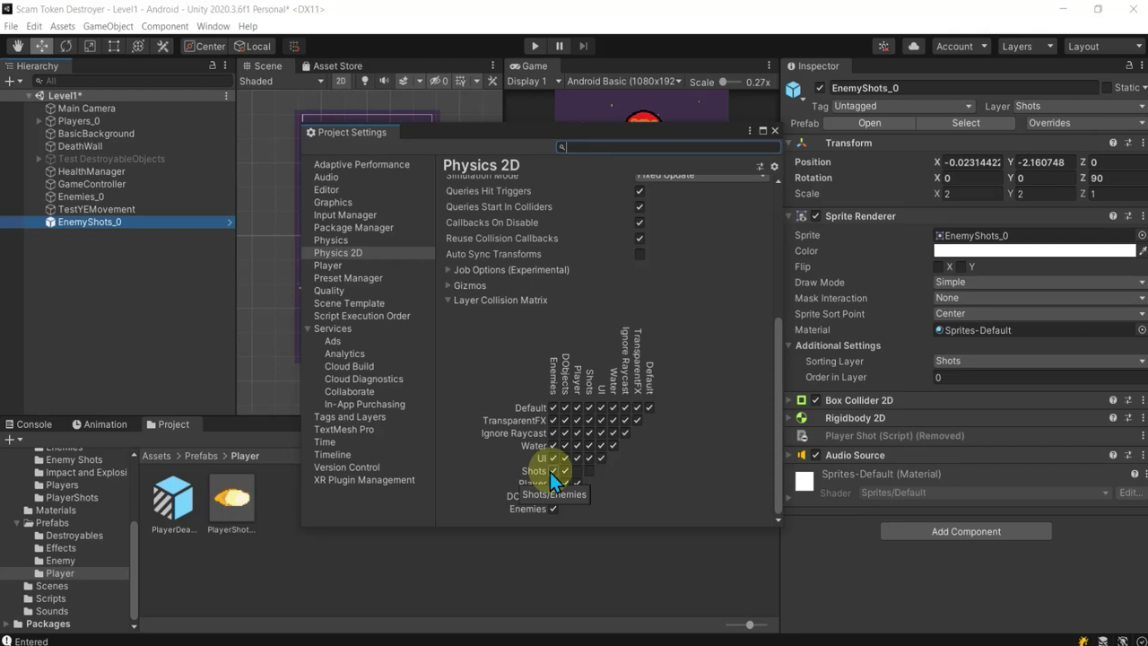
{"action": "left_click", "coordinate": [773, 131]}
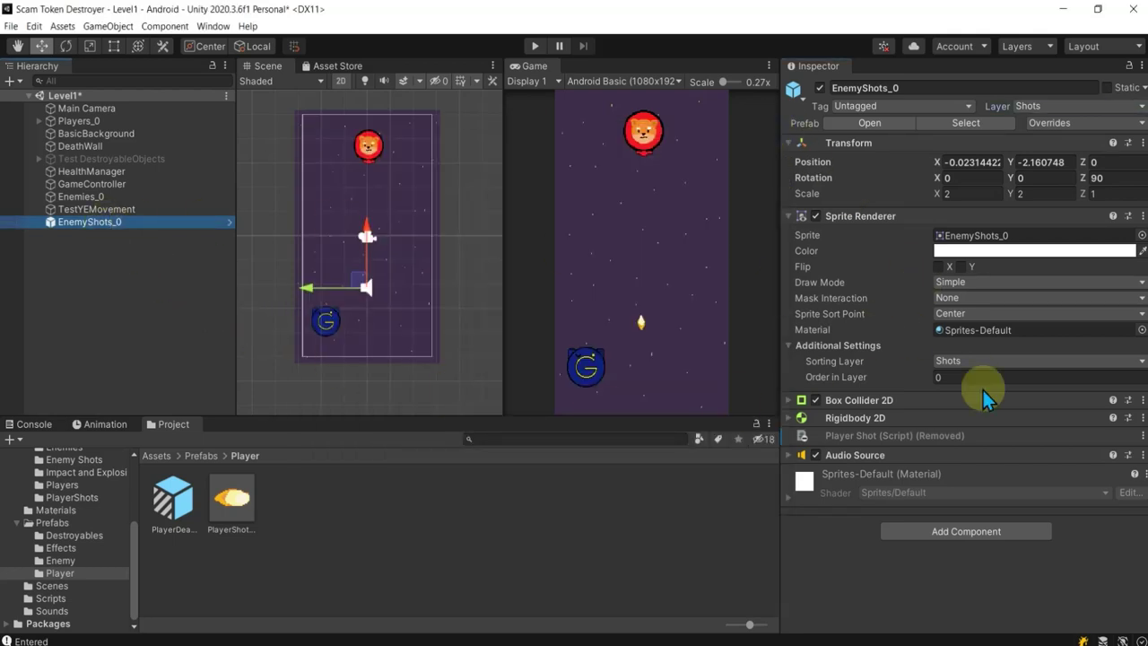
In Sorting Layers, restore the PlayerShots name and add a new sorting layer above Player.
{"action": "left_click", "coordinate": [1000, 364]}
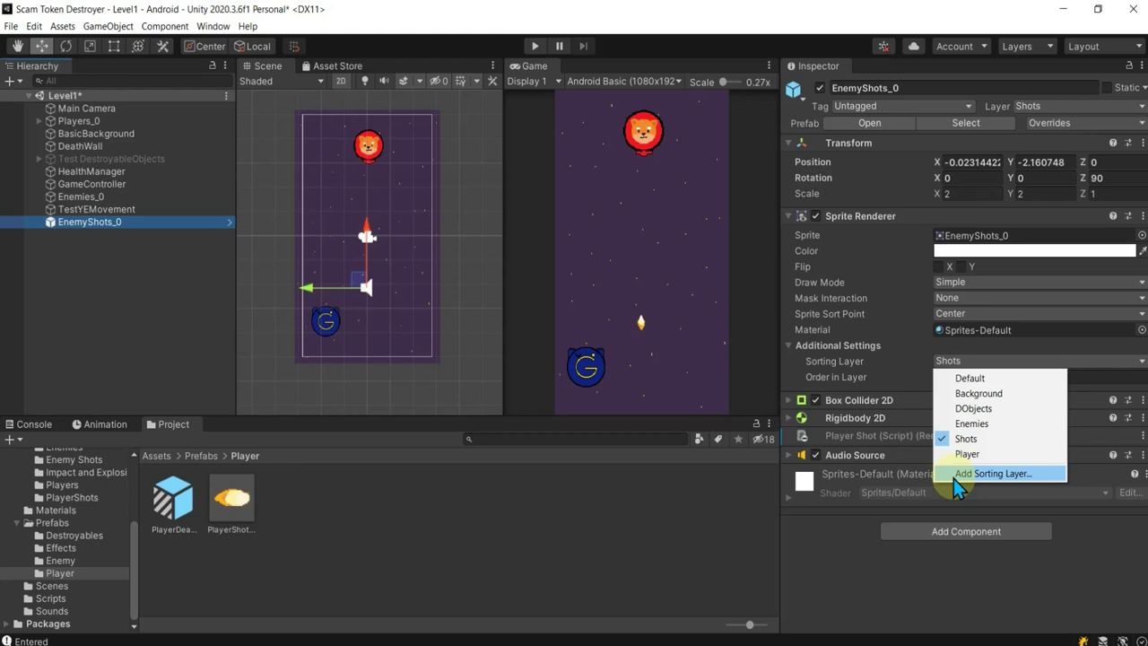
{"action": "left_click", "coordinate": [953, 478]}
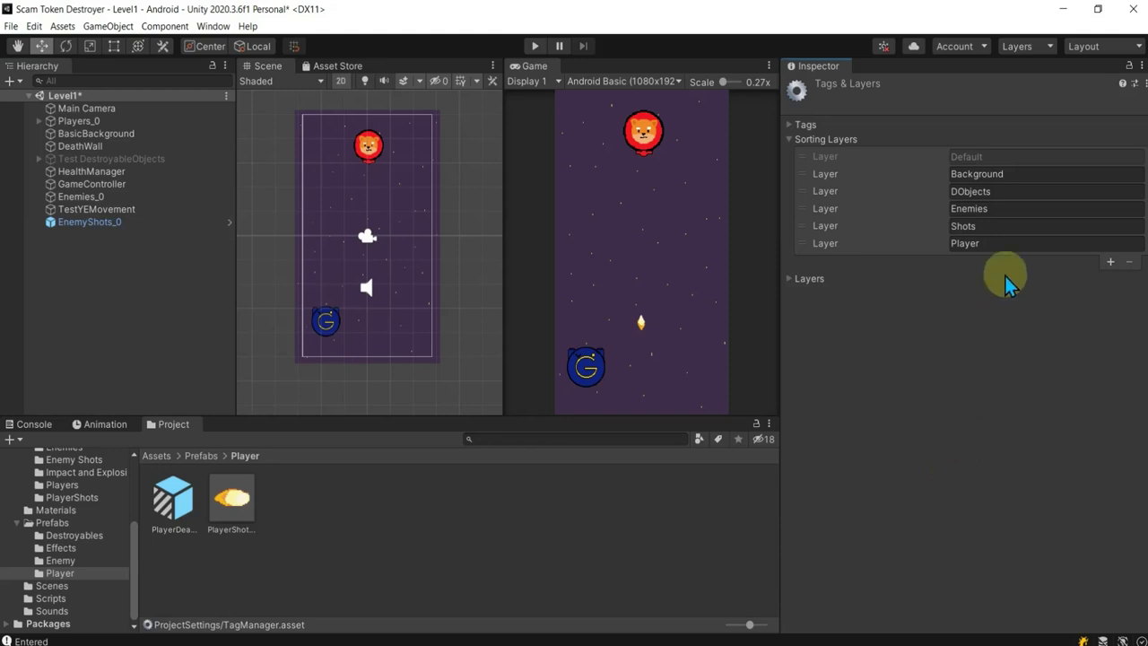
{"action": "left_click", "coordinate": [952, 226]}
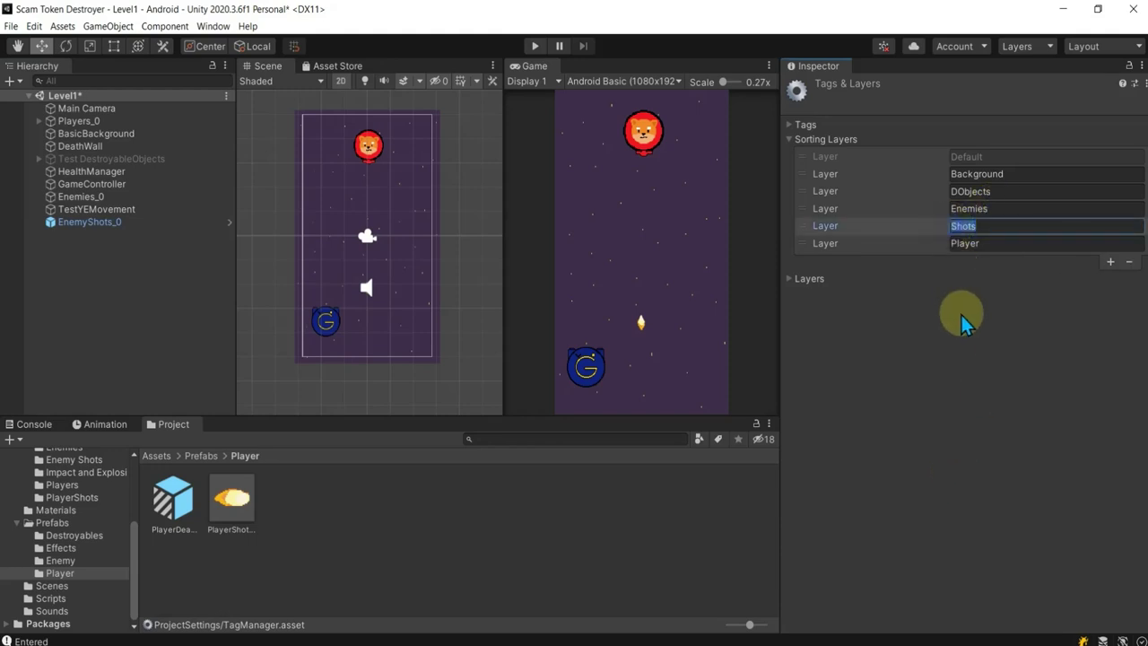
{"action": "left_click", "coordinate": [956, 226]}
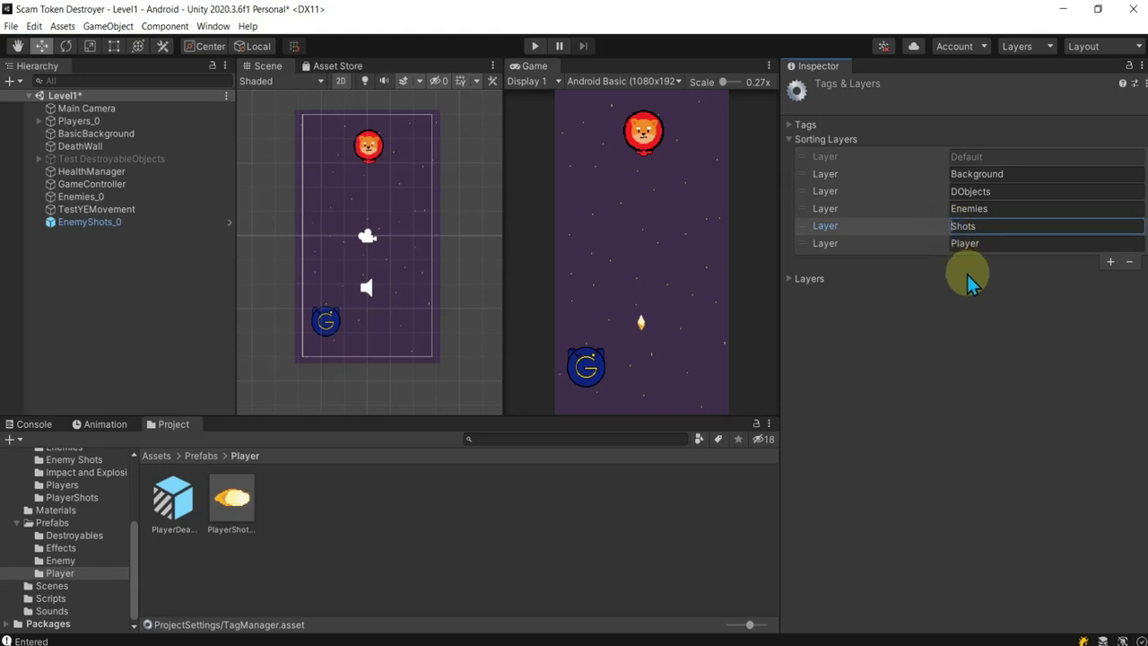
{"action": "type", "text": "Player"}
{"action": "left_click", "coordinate": [1110, 261]}
{"action": "left_click", "coordinate": [1002, 261]}
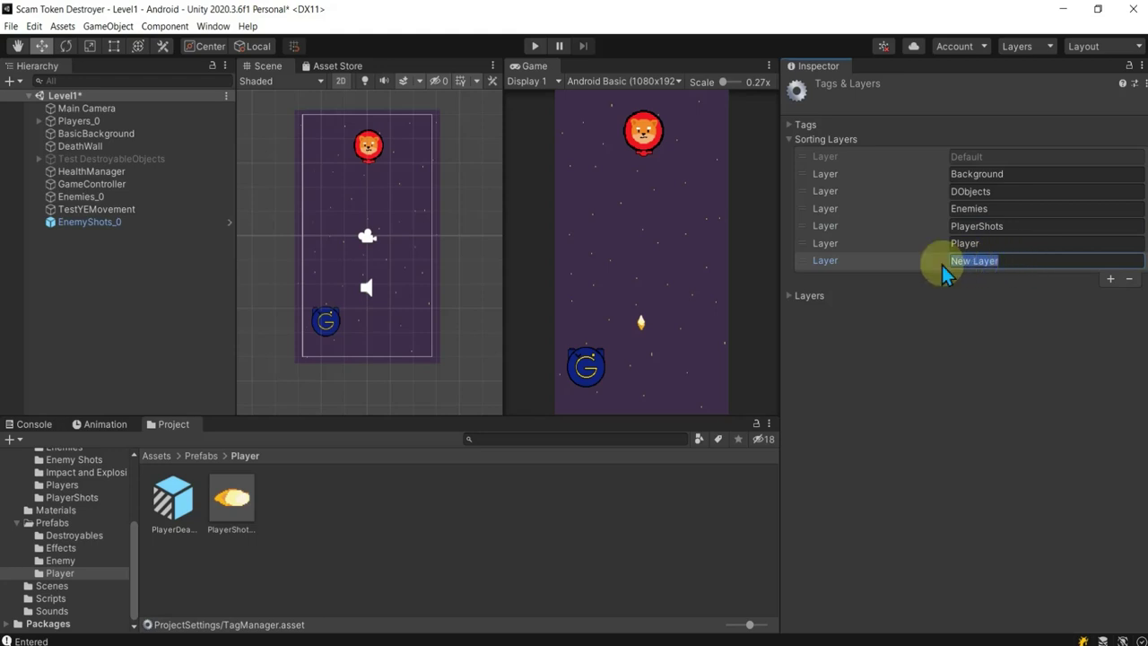
{"action": "left_click_drag", "start_coordinate": [845, 263], "coordinate": [849, 227]}
{"action": "left_click", "coordinate": [998, 226]}
{"action": "type", "text": "EnemyShots"}
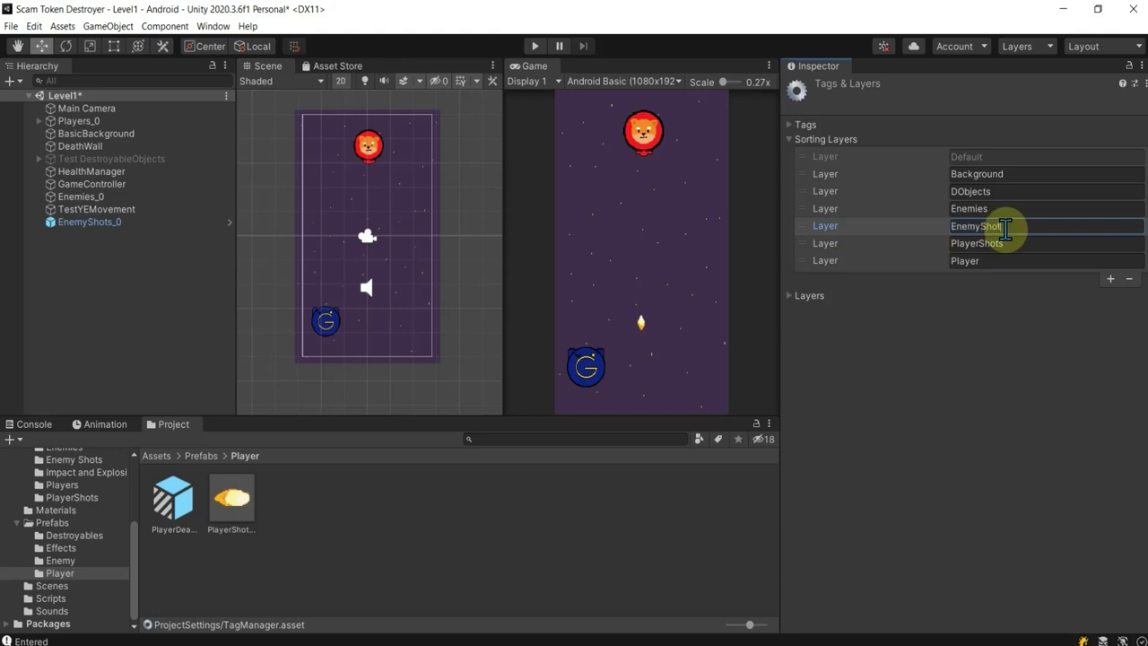
Rename PlayerShots to Shots, remove the emptied EnemyShots sorting layer, and reselect EnemyShots_0.
{"action": "left_click", "coordinate": [982, 243]}
{"action": "type", "text": "A"}
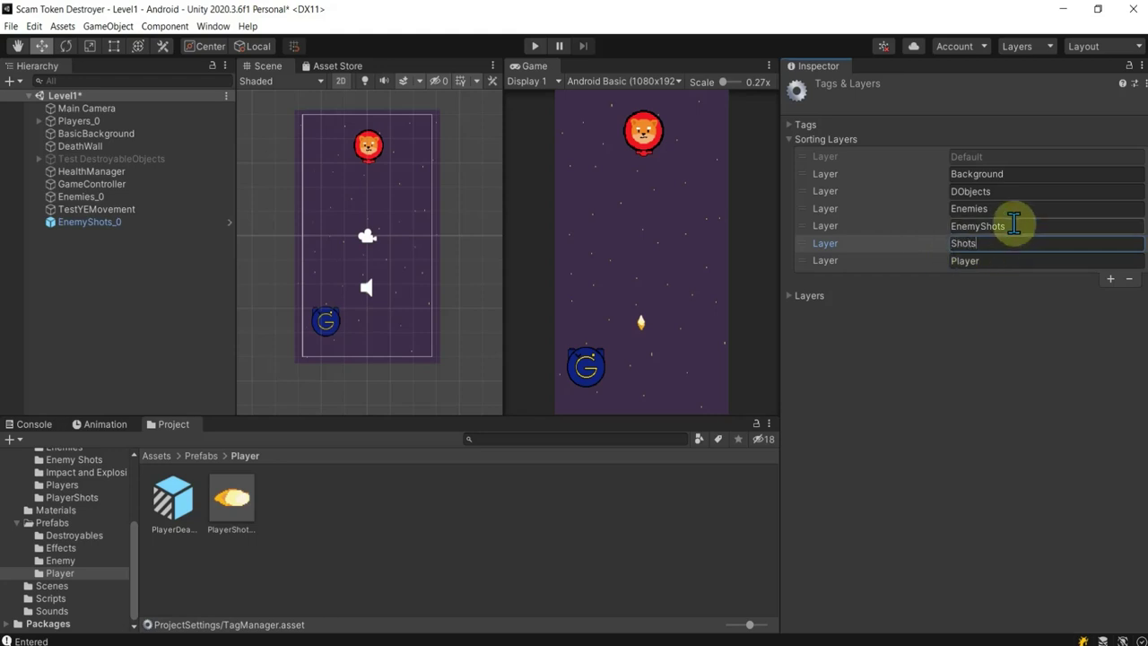
{"action": "left_click", "coordinate": [1015, 225]}
{"action": "key", "text": "BackSpace"}
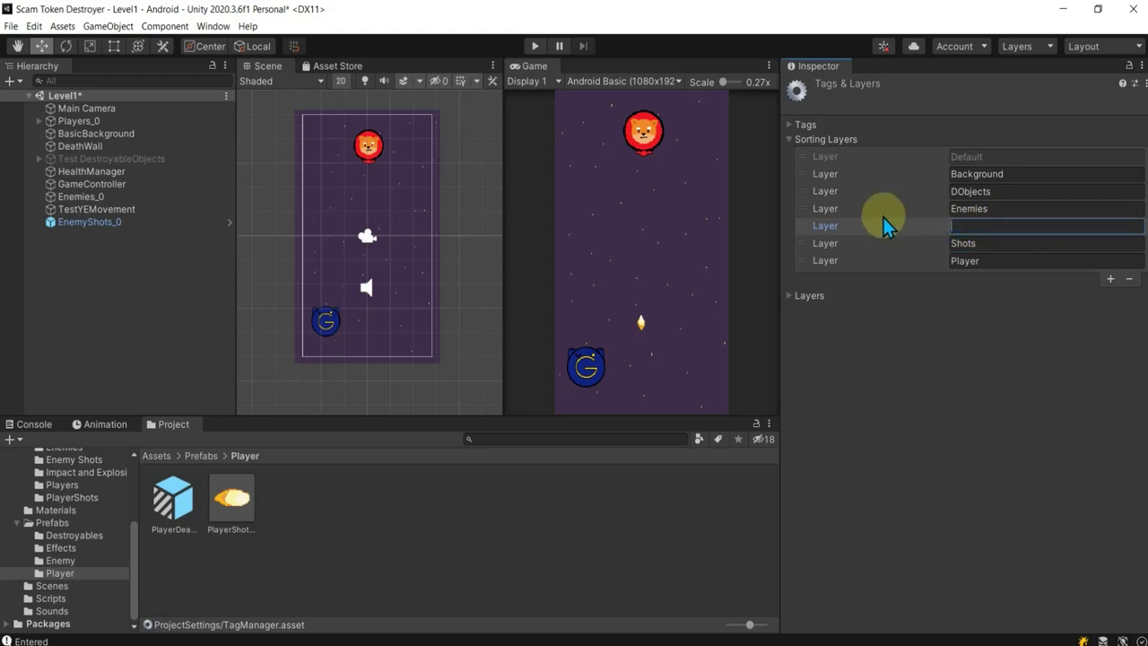
{"action": "left_click", "coordinate": [1128, 280]}
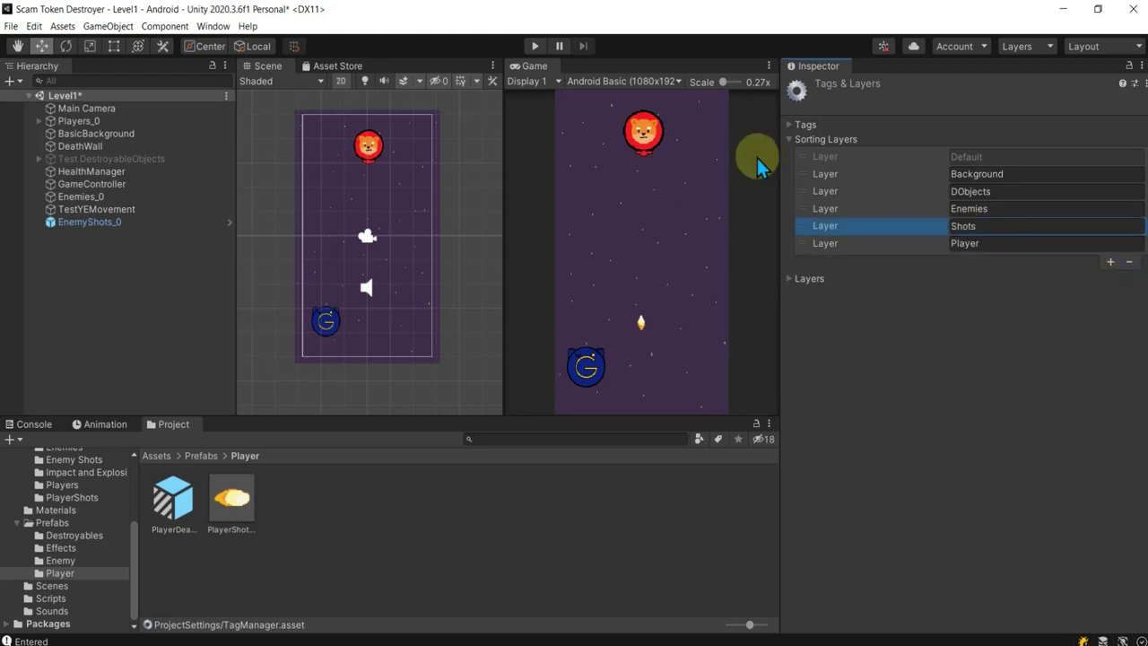
{"action": "left_click", "coordinate": [89, 222]}
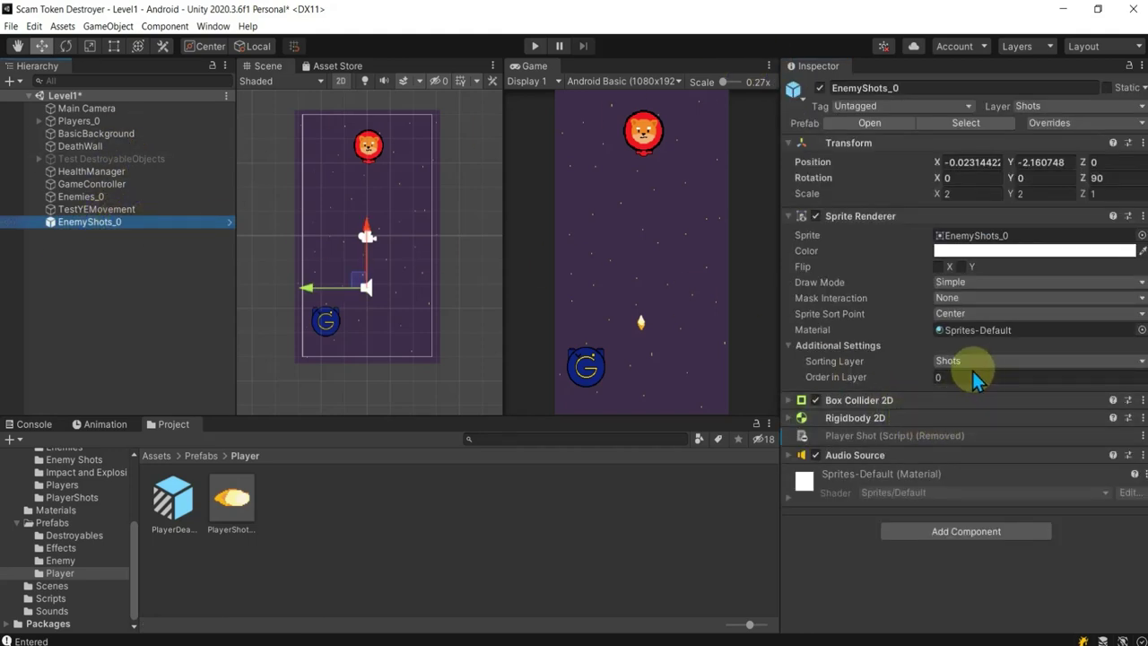
Add User Layer 10 named EnemyShots in Tags & Layers.
{"action": "left_click", "coordinate": [235, 502]}
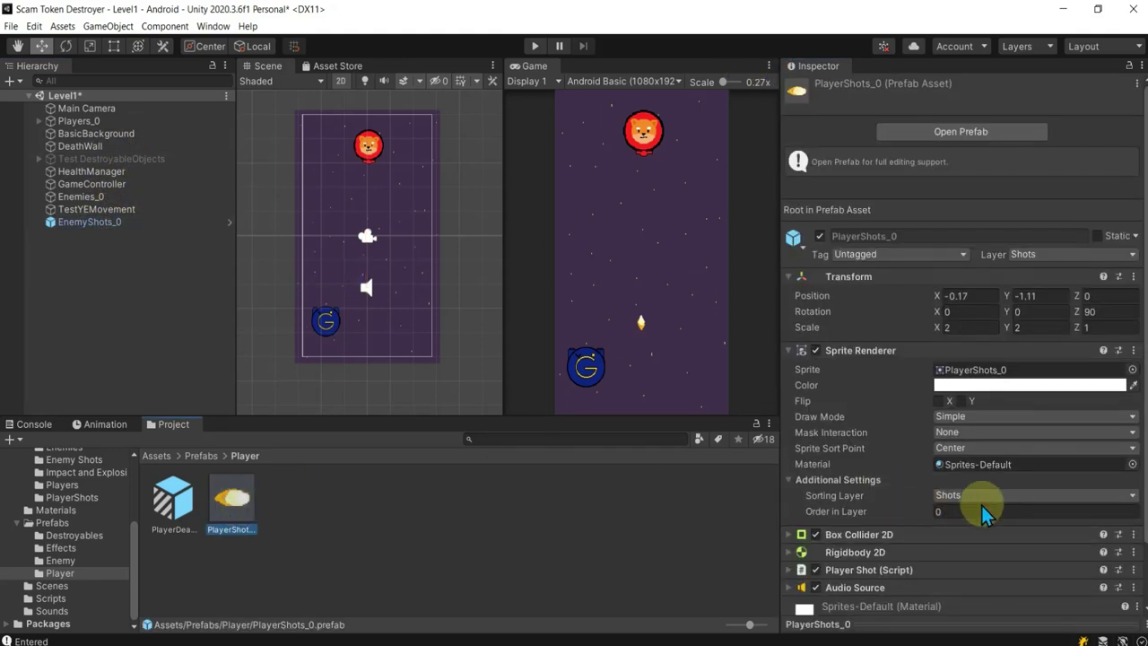
{"action": "left_click", "coordinate": [90, 222]}
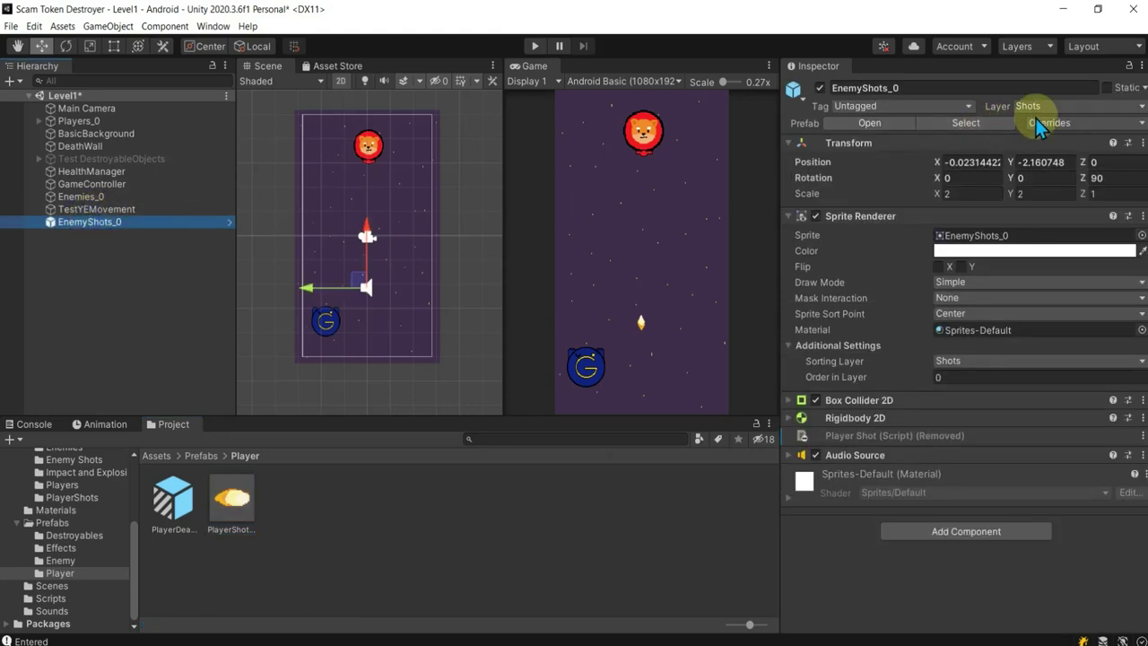
{"action": "left_click", "coordinate": [1122, 106]}
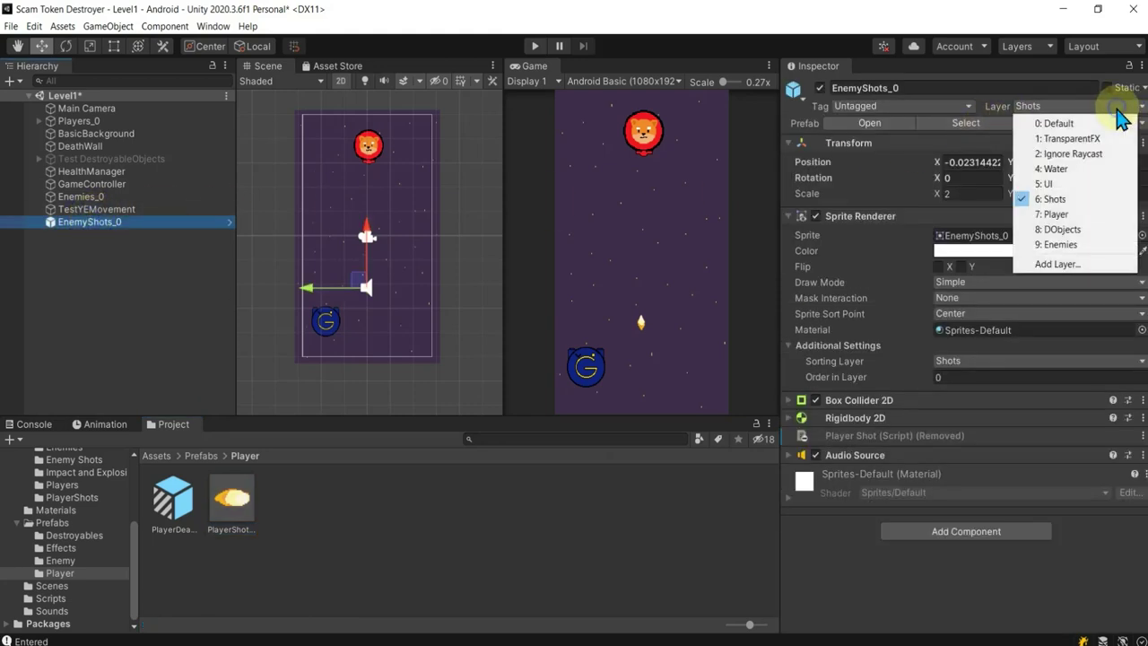
{"action": "left_click", "coordinate": [1068, 263]}
{"action": "left_click", "coordinate": [971, 347]}
{"action": "type", "text": "EnemyShots"}
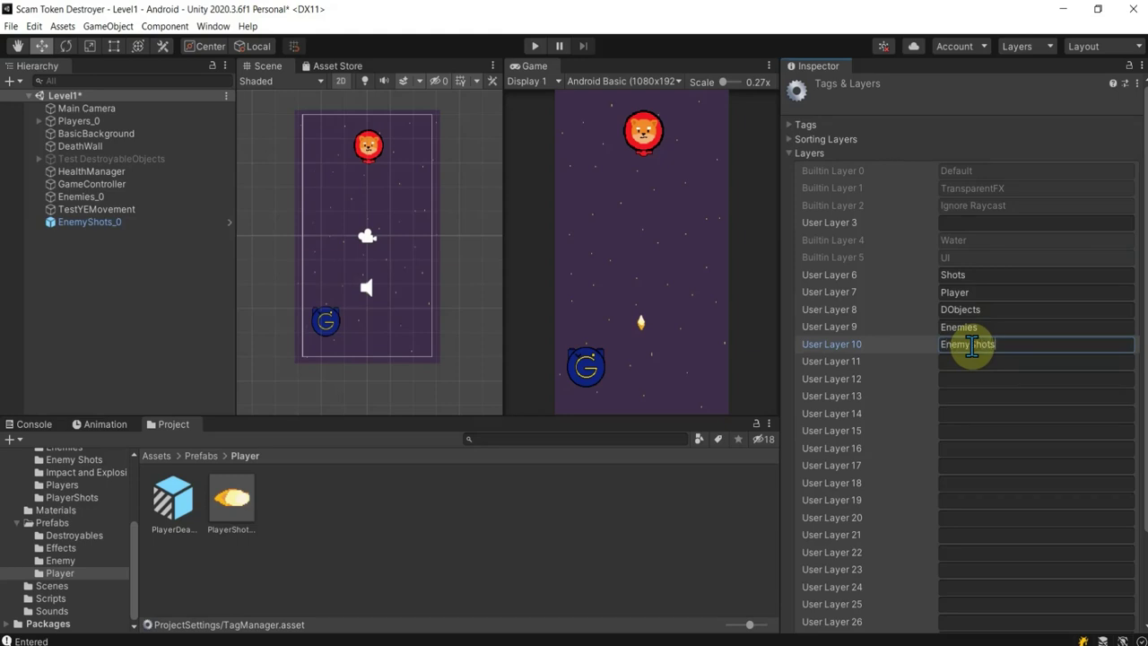
{"action": "left_click", "coordinate": [987, 379]}
{"action": "left_click", "coordinate": [1006, 343]}
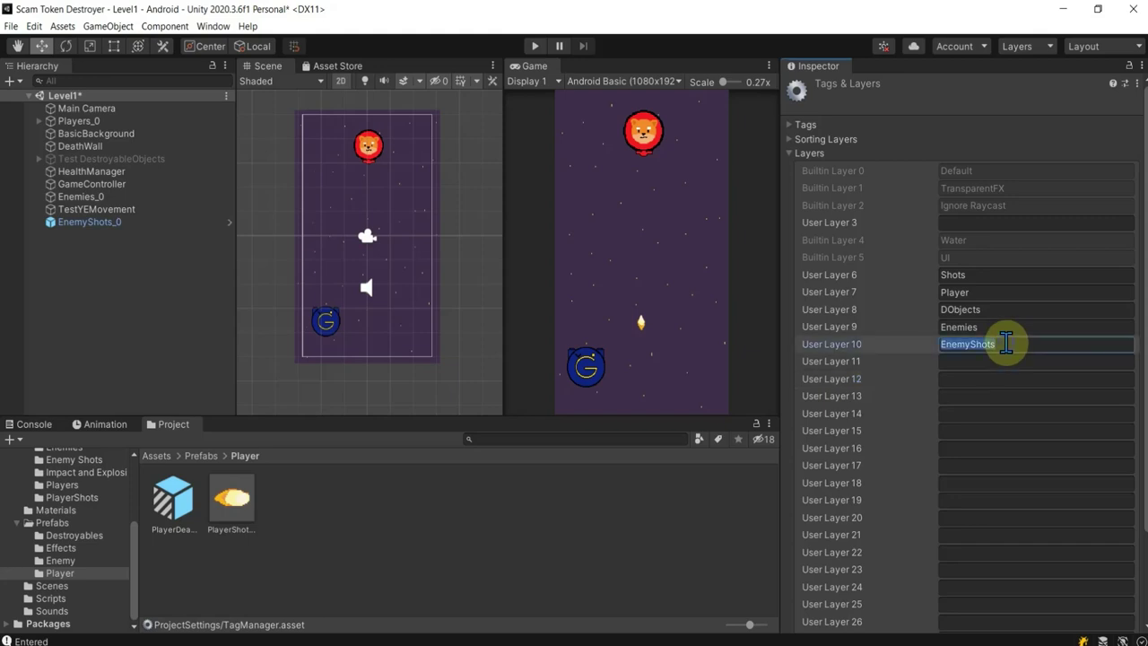
Set EnemyShots_0's Layer to EnemyShots.
{"action": "left_click", "coordinate": [109, 221]}
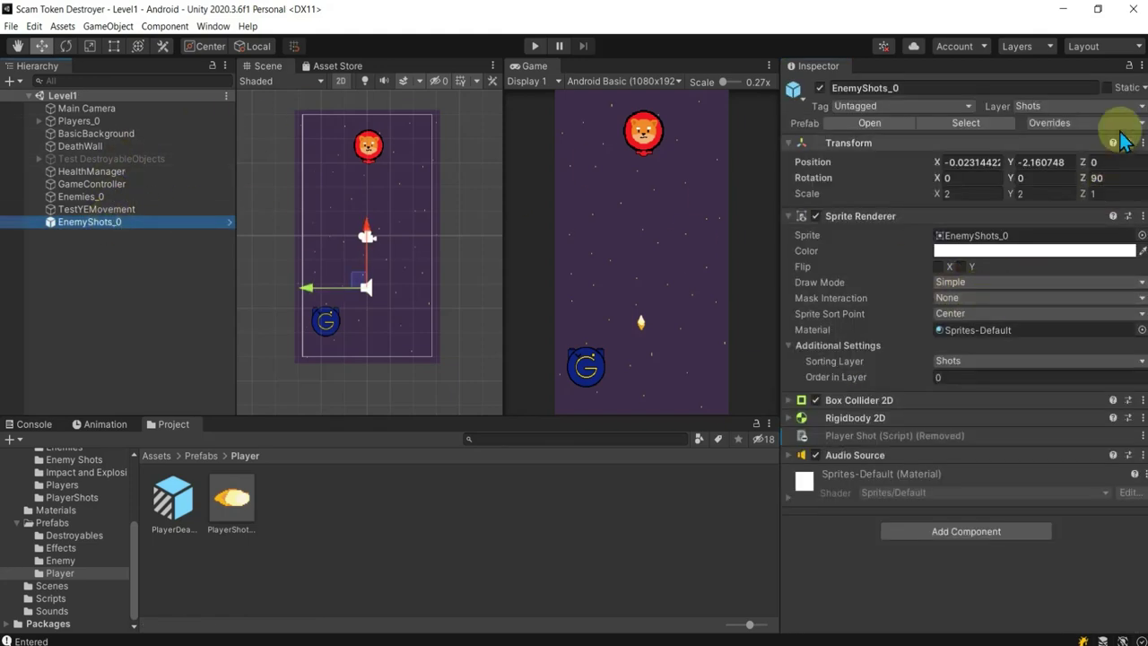
{"action": "left_click", "coordinate": [1105, 108]}
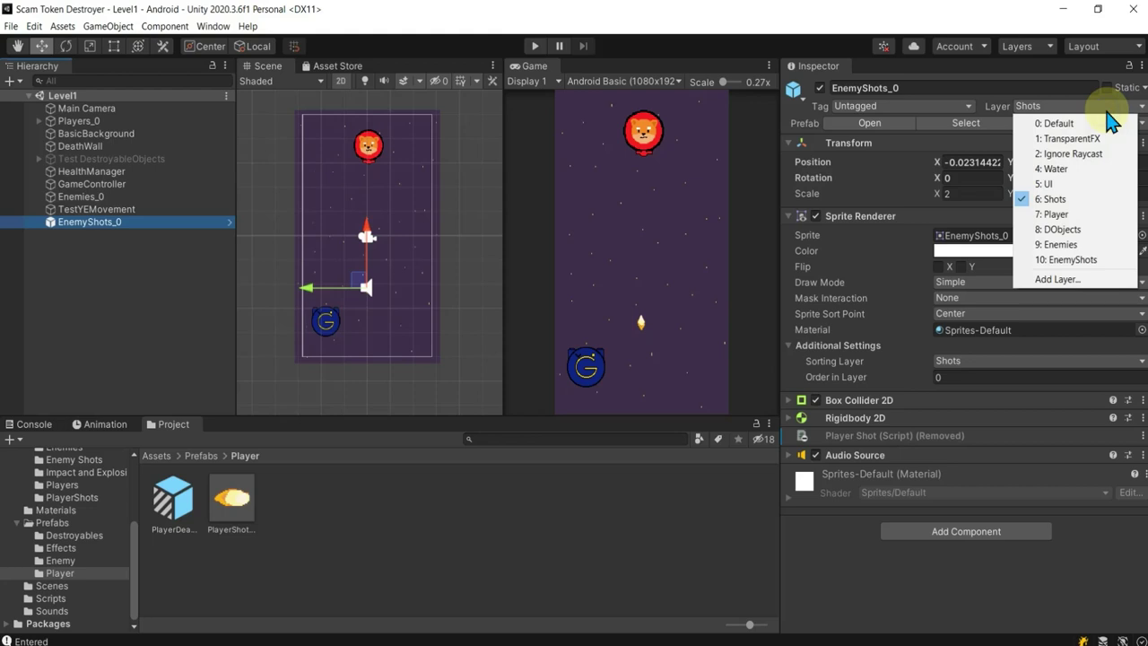
{"action": "left_click", "coordinate": [1067, 259]}
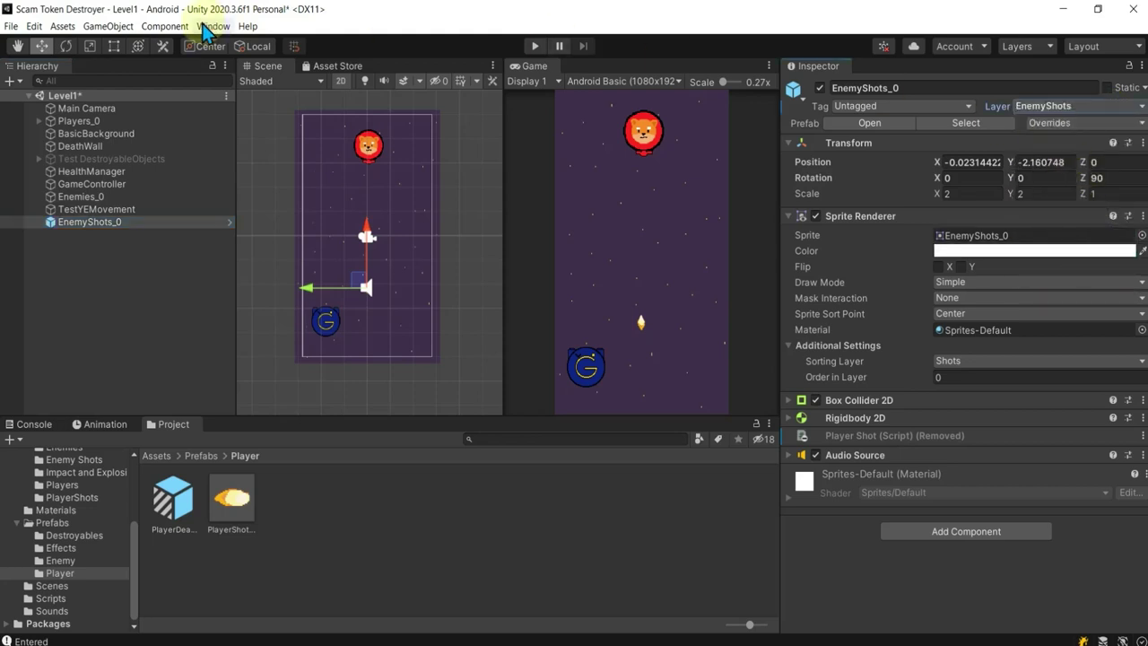
In Physics 2D's collision matrix, uncheck Shots/Player, EnemyShots/DObjects and EnemyShots/Enemies.
{"action": "left_click", "coordinate": [33, 26]}
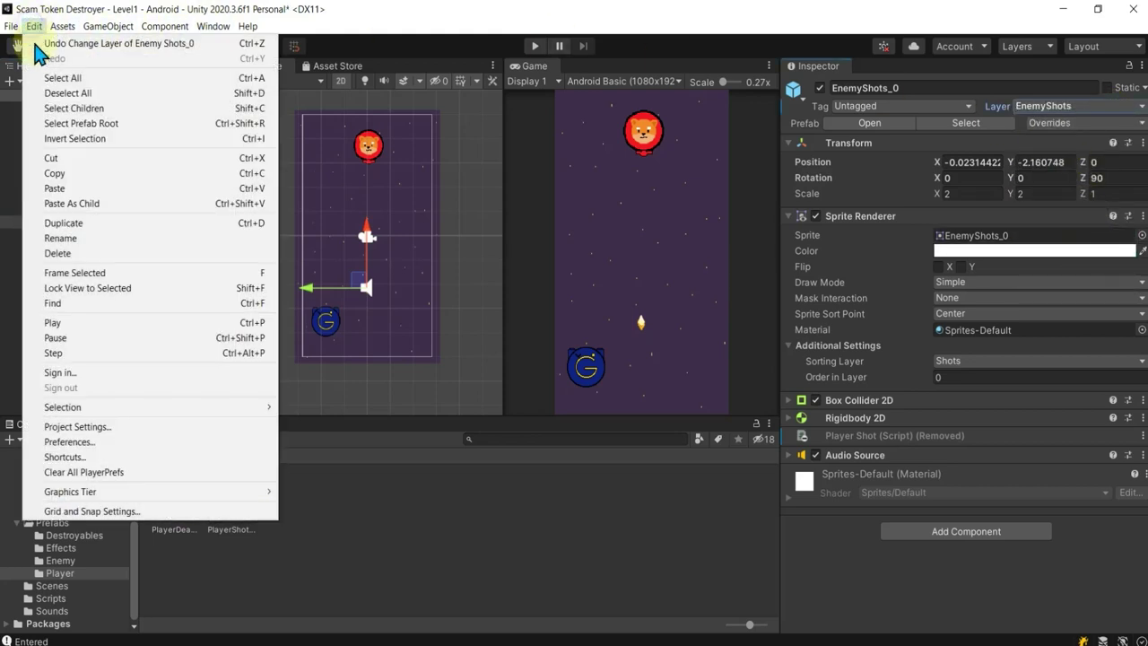
{"action": "left_click", "coordinate": [89, 427]}
{"action": "scroll", "coordinate": [574, 412], "scroll_direction": "down", "scroll_amount": 5}
{"action": "scroll", "coordinate": [636, 435], "scroll_direction": "down", "scroll_amount": 2}
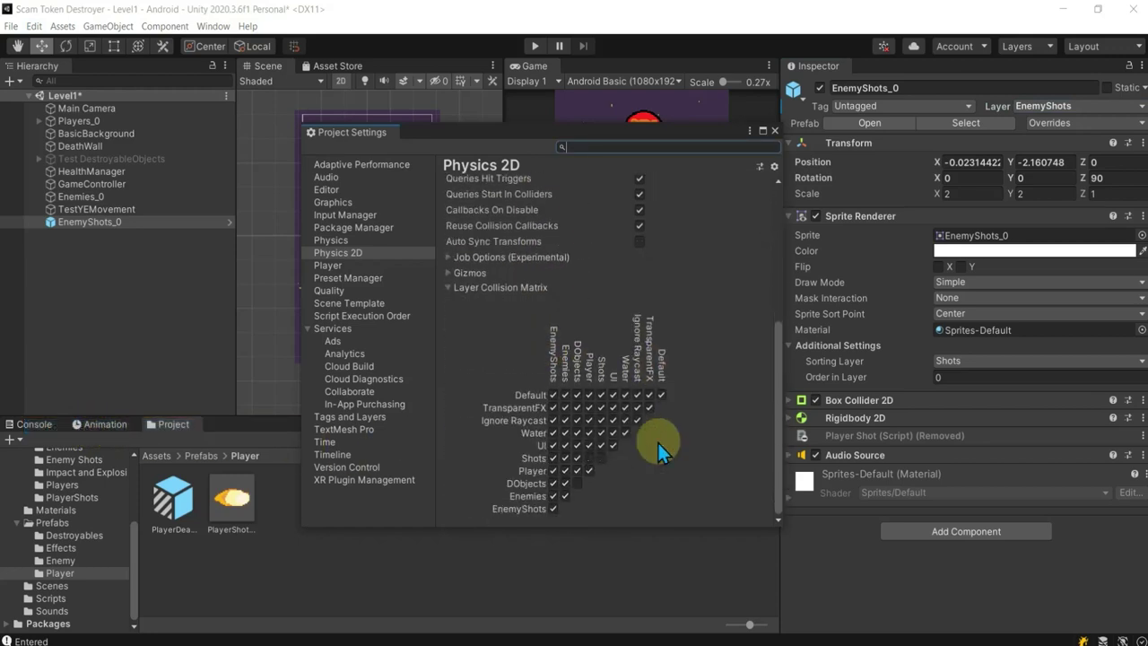
{"action": "left_click", "coordinate": [588, 459]}
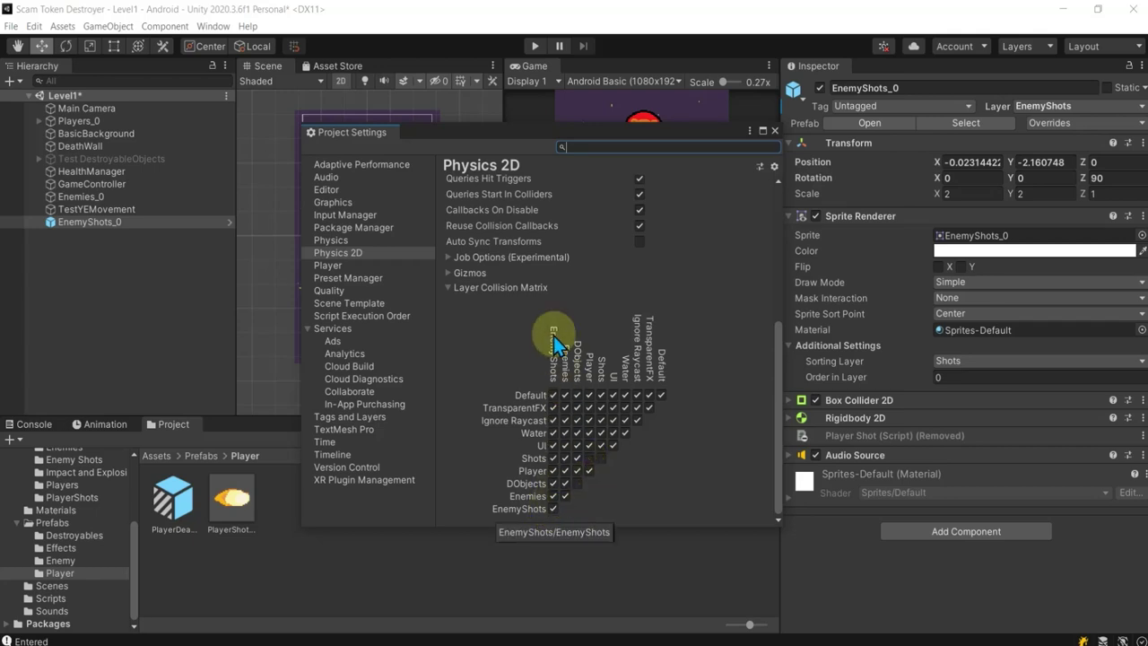
{"action": "left_click", "coordinate": [554, 482]}
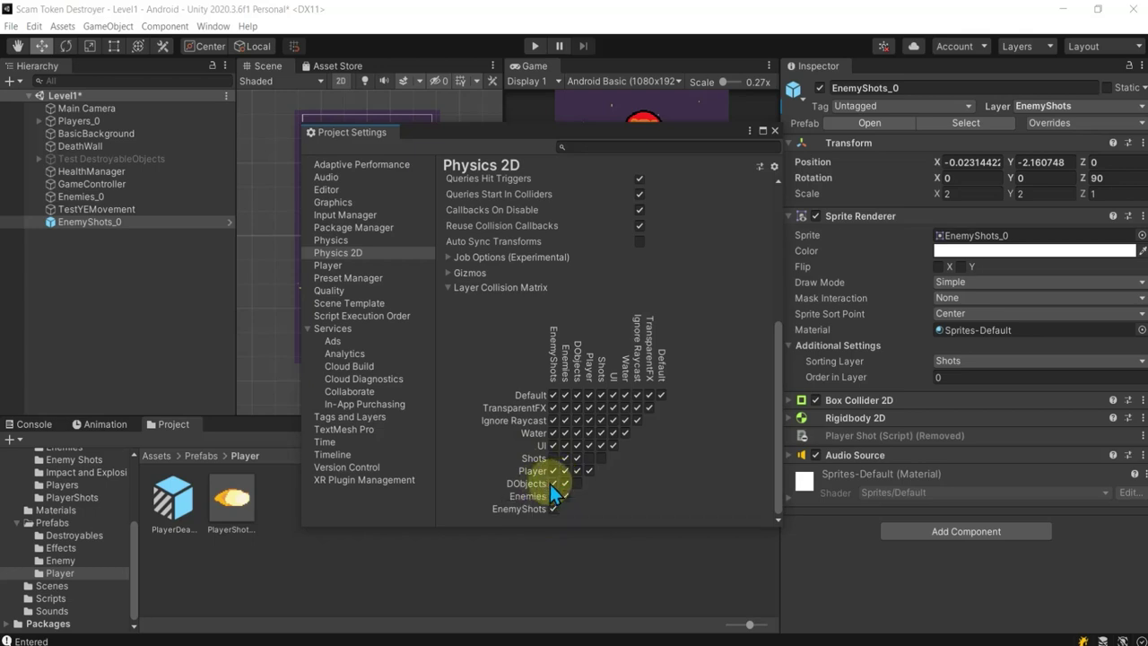
{"action": "left_click", "coordinate": [554, 498]}
{"action": "left_click", "coordinate": [775, 131]}
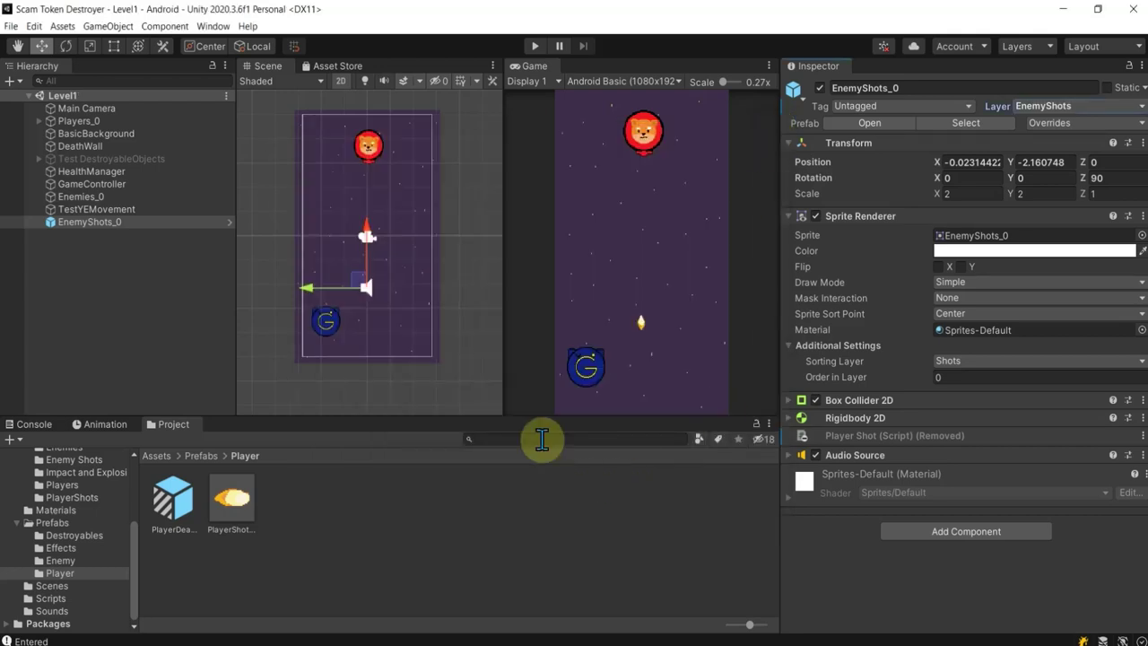
Move DestroyableObjects_0 (2) out of the Test DestroyableObjects group to the scene root.
{"action": "left_click", "coordinate": [79, 207]}
{"action": "left_click", "coordinate": [96, 161]}
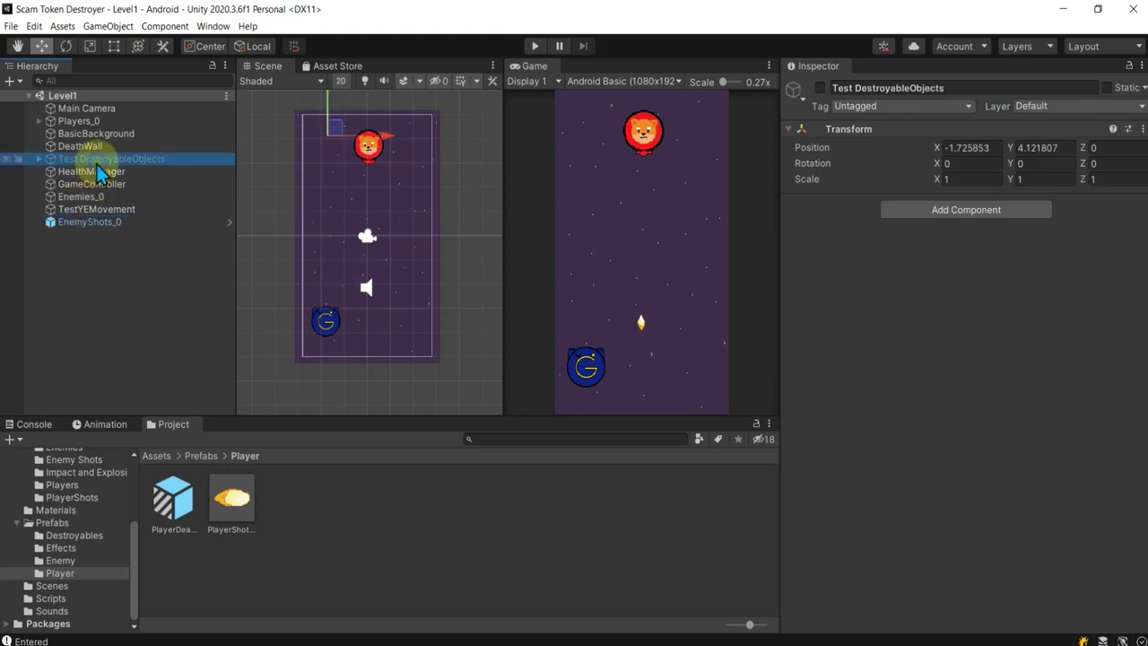
{"action": "left_click", "coordinate": [37, 159]}
{"action": "left_click", "coordinate": [83, 172]}
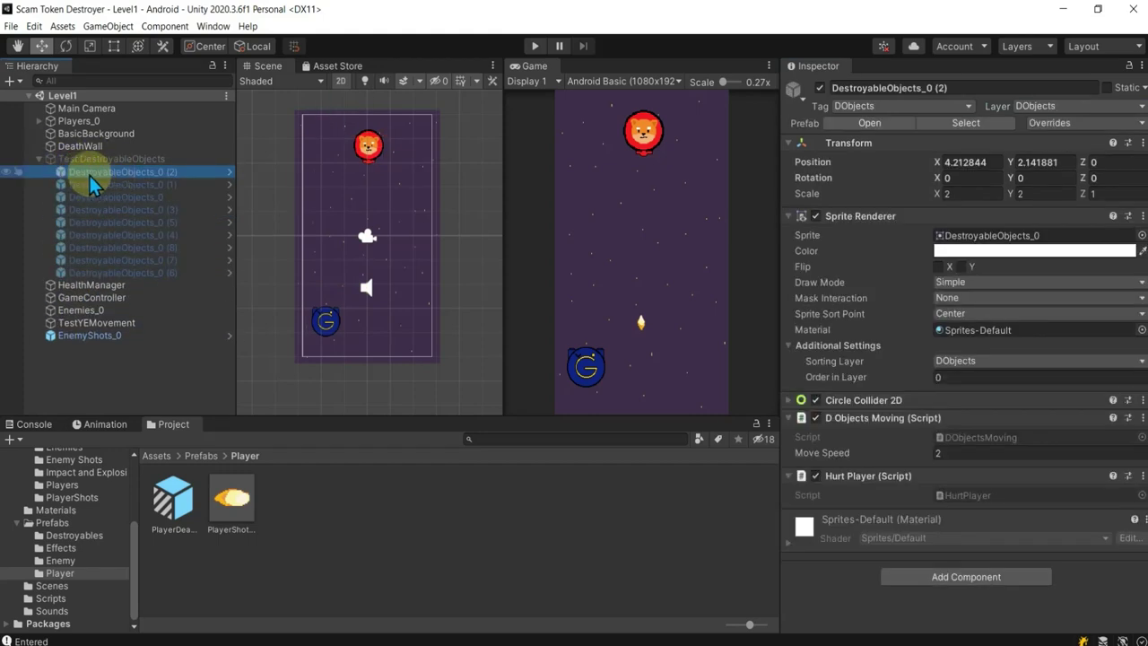
{"action": "left_click_drag", "start_coordinate": [90, 175], "coordinate": [154, 352]}
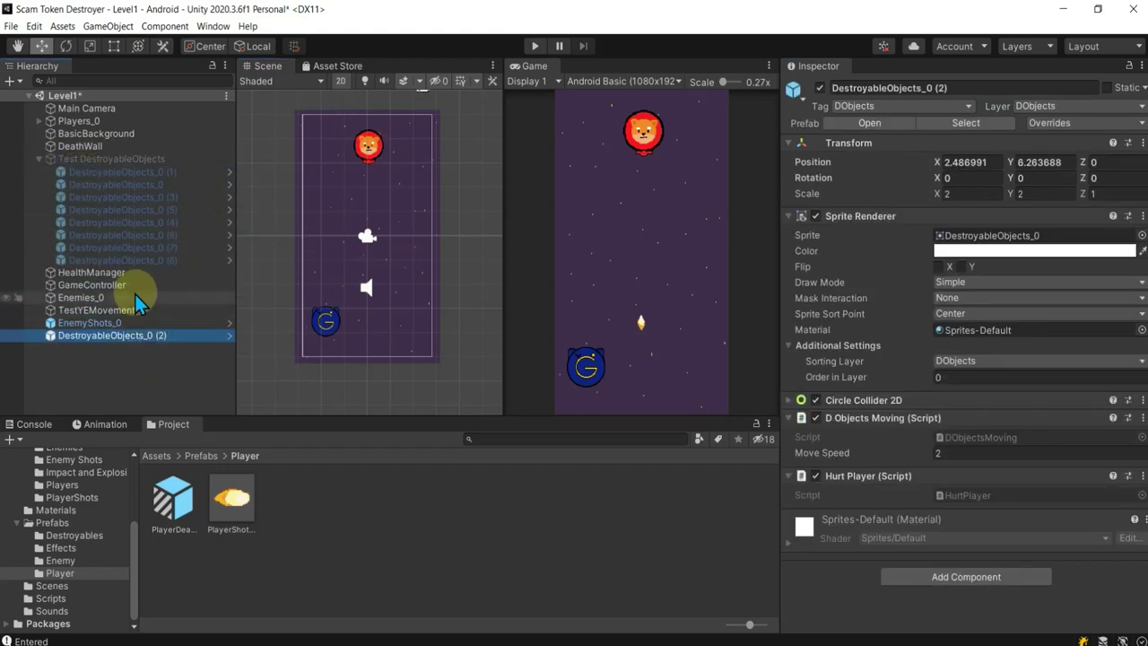
Set EnemyShots_0's Z rotation to -90.
{"action": "left_click", "coordinate": [110, 321]}
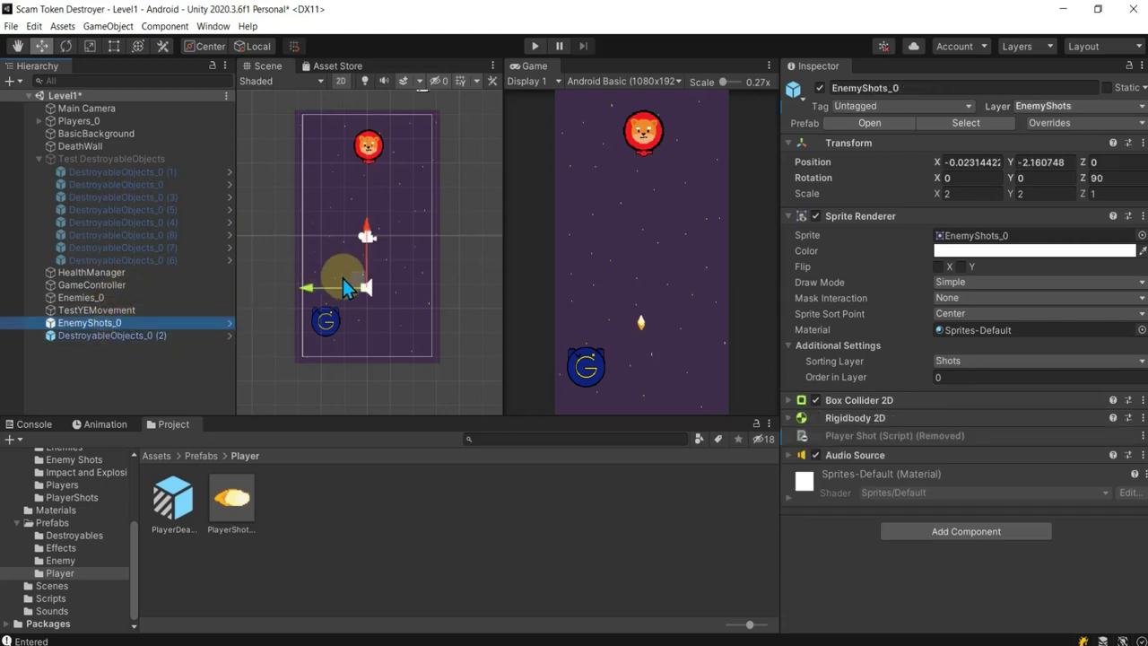
{"action": "scroll", "coordinate": [382, 287], "scroll_direction": "up", "scroll_amount": 2}
{"action": "scroll", "coordinate": [382, 288], "scroll_direction": "up", "scroll_amount": 3}
{"action": "scroll", "coordinate": [382, 292], "scroll_direction": "up", "scroll_amount": 2}
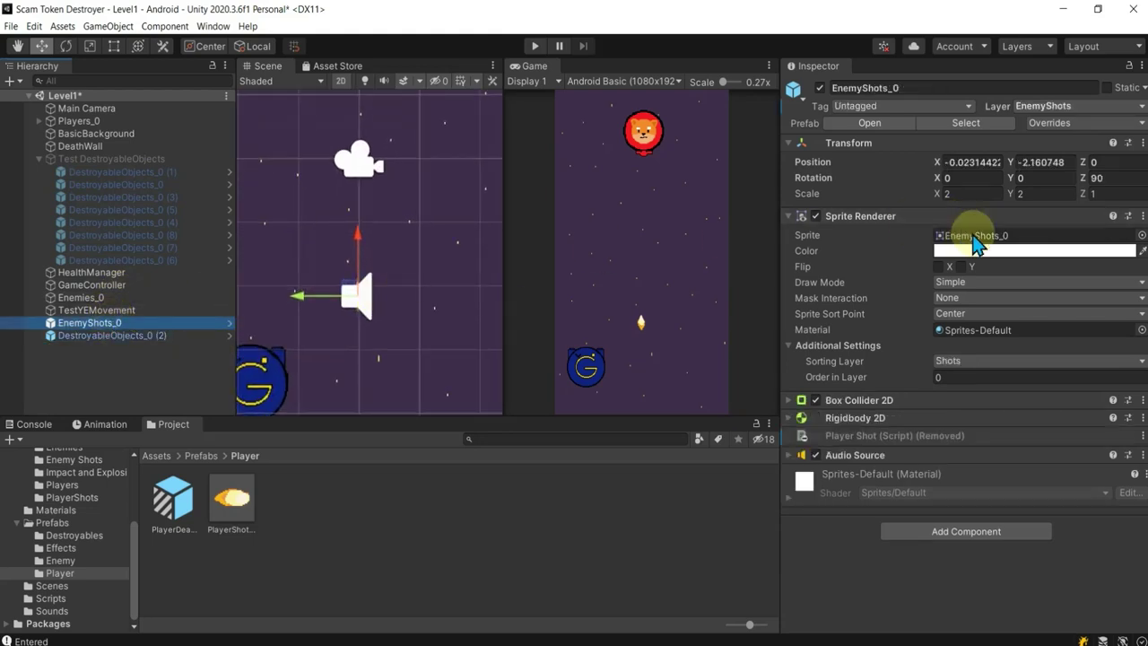
{"action": "left_click", "coordinate": [1102, 176]}
{"action": "type", "text": "0"}
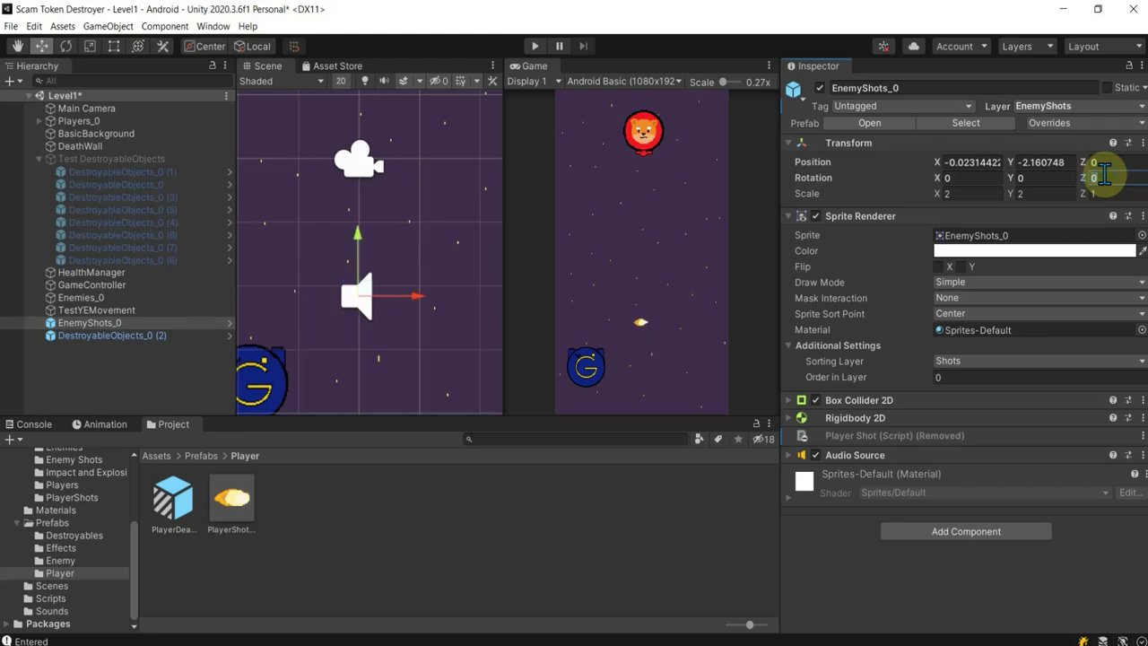
{"action": "type", "text": "-90"}
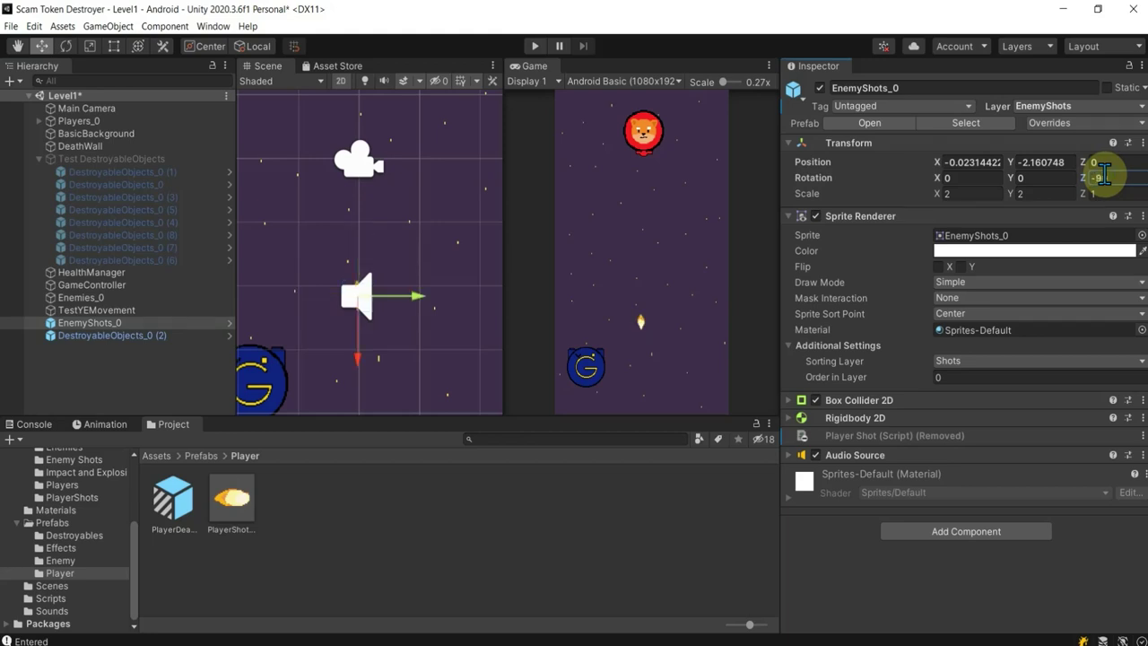
{"action": "left_click", "coordinate": [146, 324]}
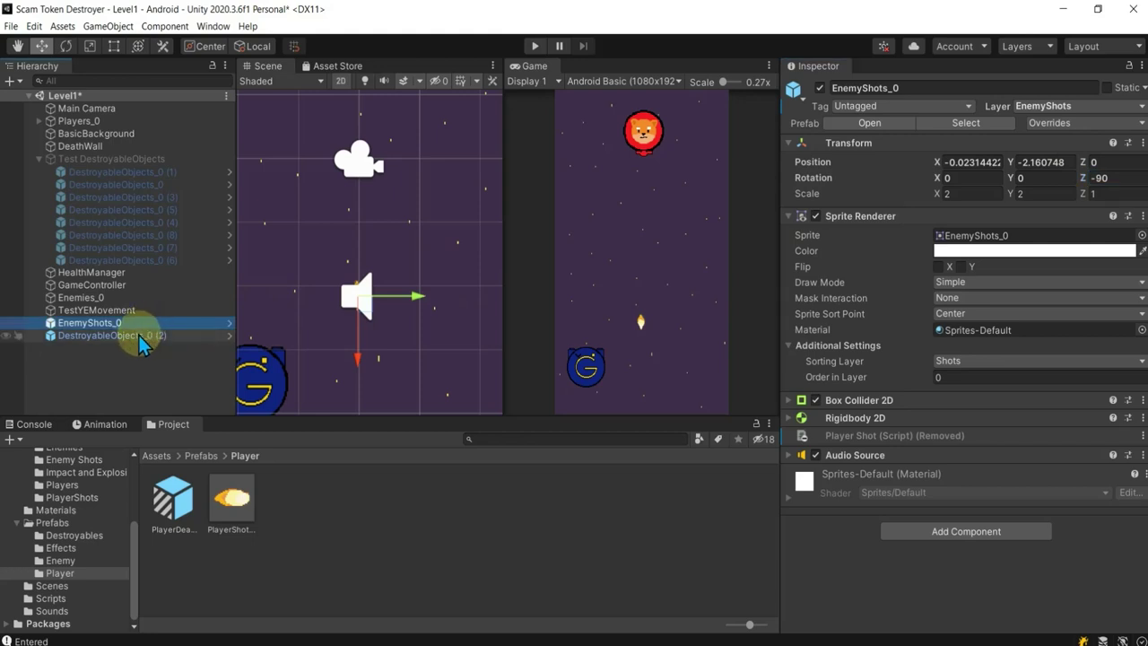
Move the DestroyableObjects_0 (2) document sprite into the play area.
{"action": "left_click", "coordinate": [141, 337]}
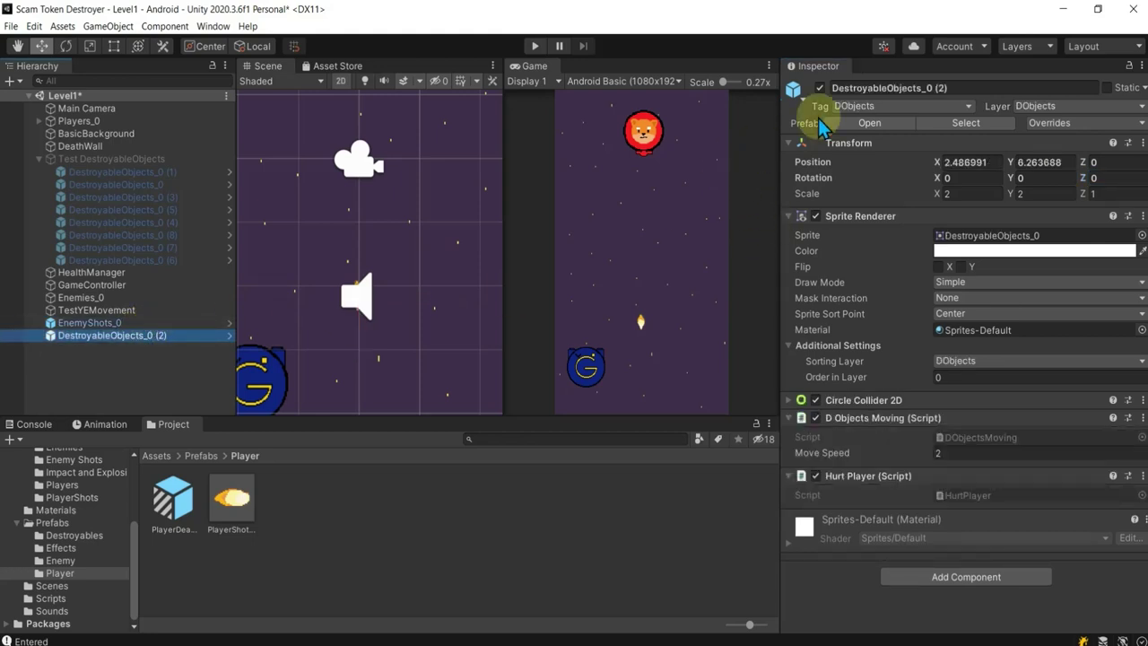
{"action": "scroll", "coordinate": [406, 272], "scroll_direction": "down", "scroll_amount": 4}
{"action": "middle_click_drag", "start_coordinate": [405, 273], "coordinate": [430, 310]}
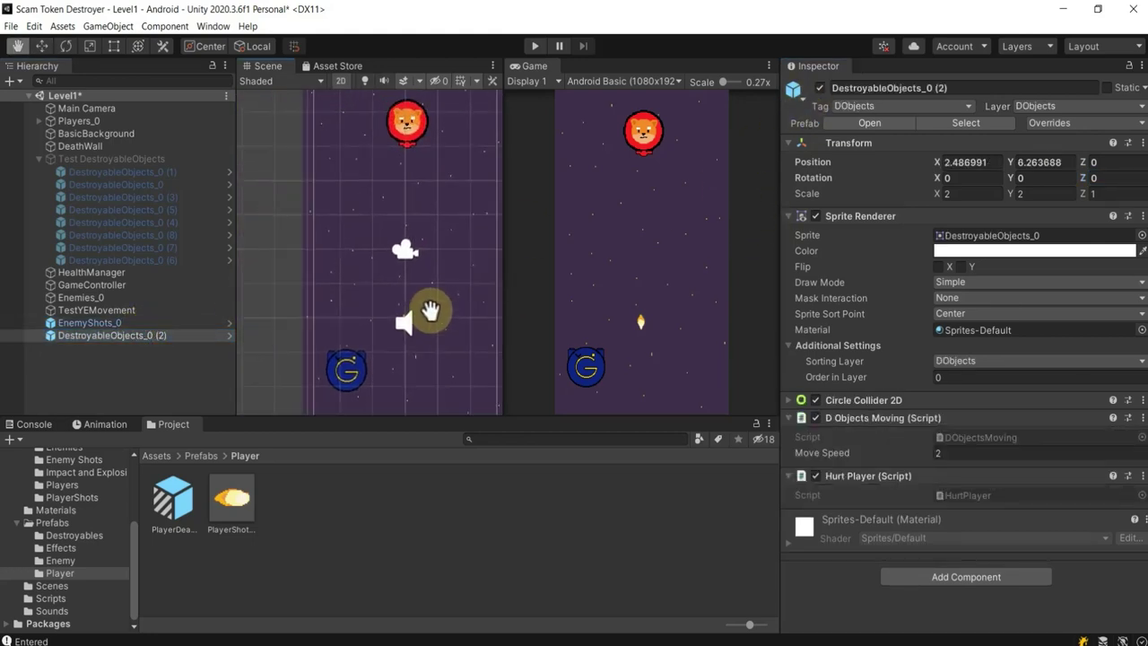
{"action": "double_click", "coordinate": [143, 334]}
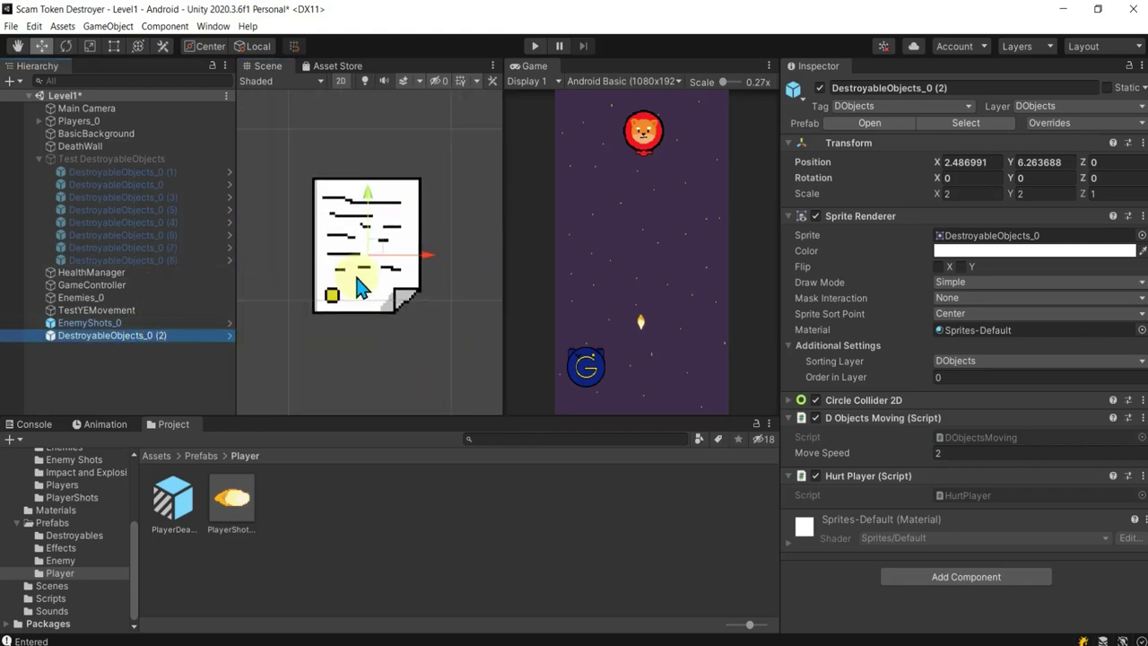
{"action": "scroll", "coordinate": [359, 296], "scroll_direction": "down", "scroll_amount": 4}
{"action": "middle_click_drag", "start_coordinate": [359, 321], "coordinate": [439, 216]}
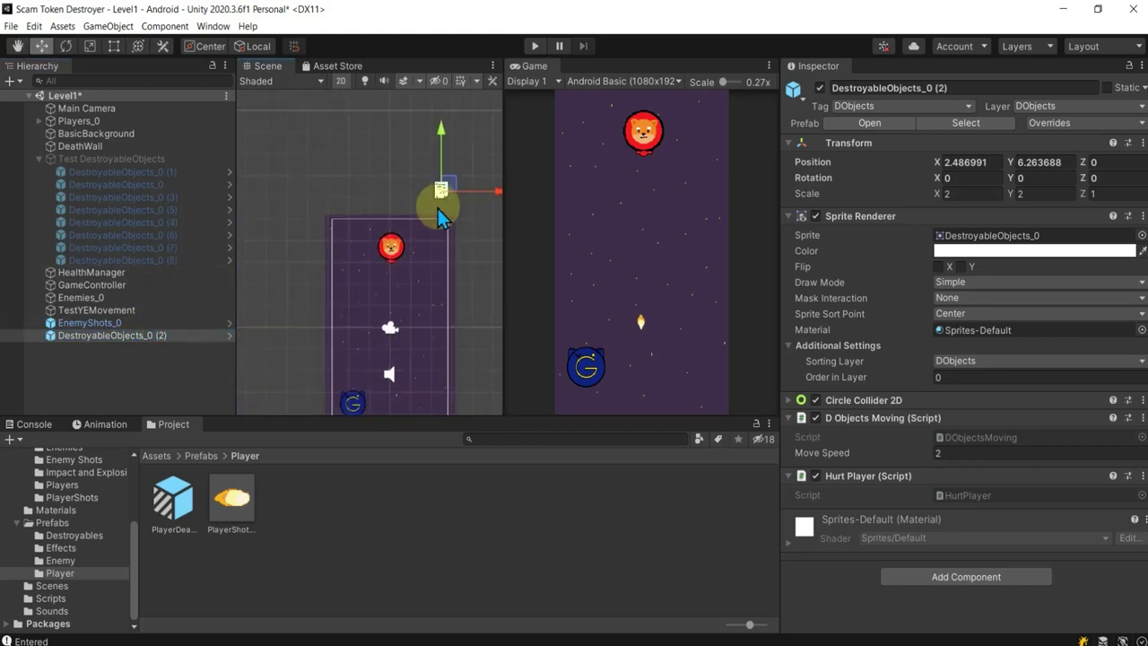
{"action": "left_click_drag", "start_coordinate": [445, 181], "coordinate": [392, 375]}
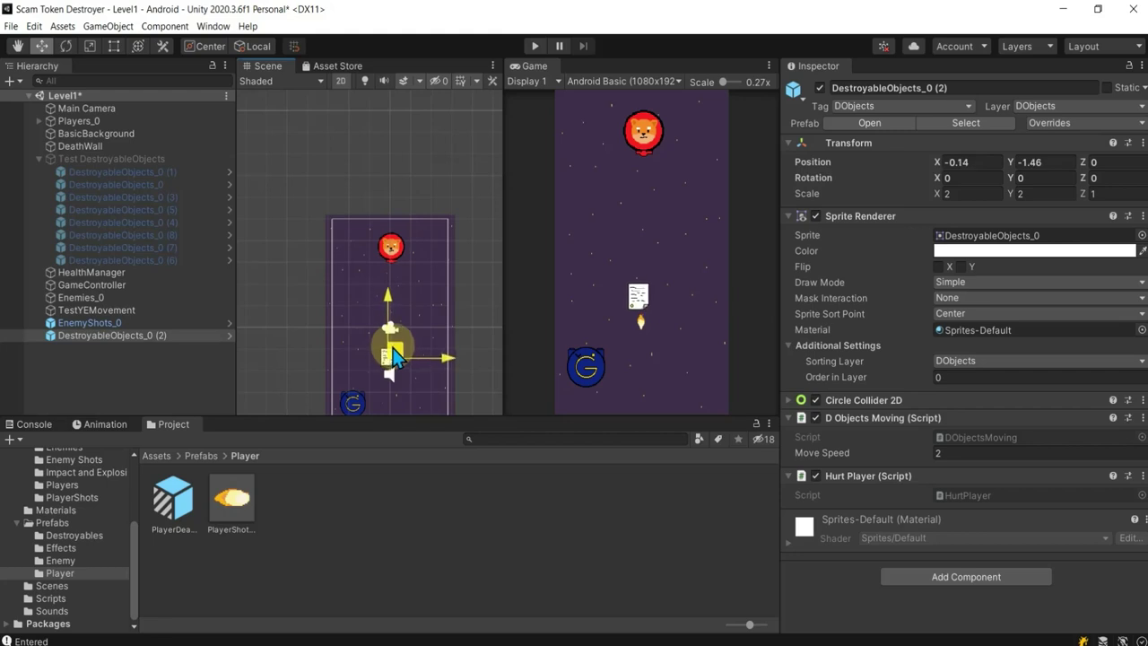
{"action": "scroll", "coordinate": [395, 381], "scroll_direction": "up", "scroll_amount": 2}
{"action": "middle_click_drag", "start_coordinate": [406, 403], "coordinate": [406, 289]}
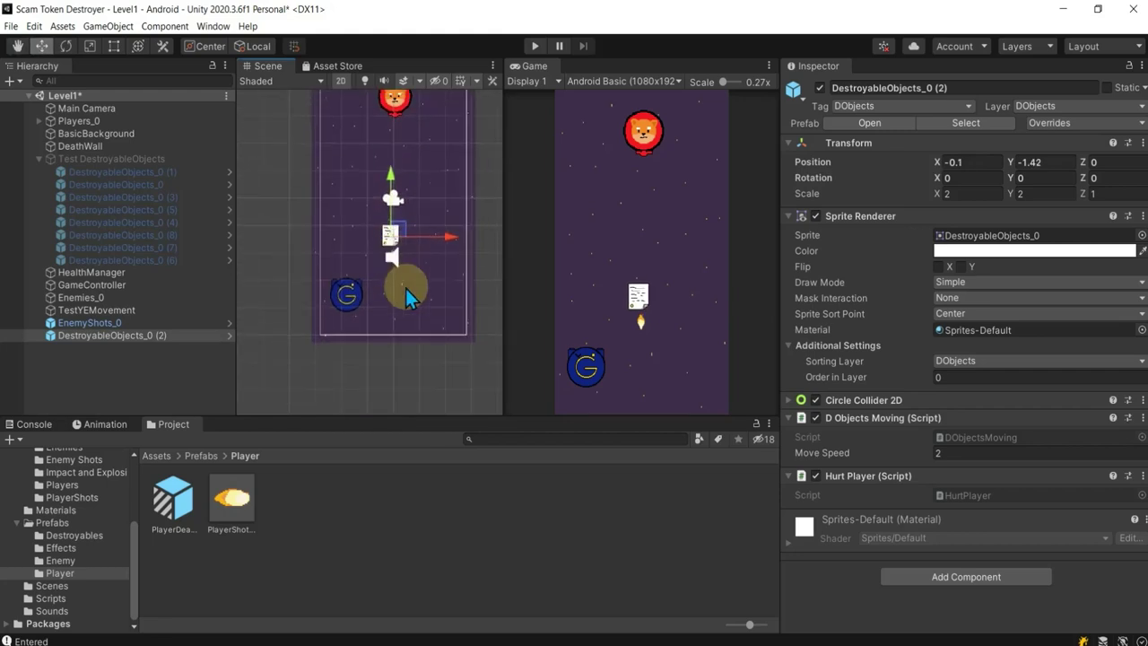
Move EnemyShots_0 up to about X -0.11, Y 1.88, just below the enemy.
{"action": "left_click", "coordinate": [189, 323]}
{"action": "left_click_drag", "start_coordinate": [403, 274], "coordinate": [400, 162]}
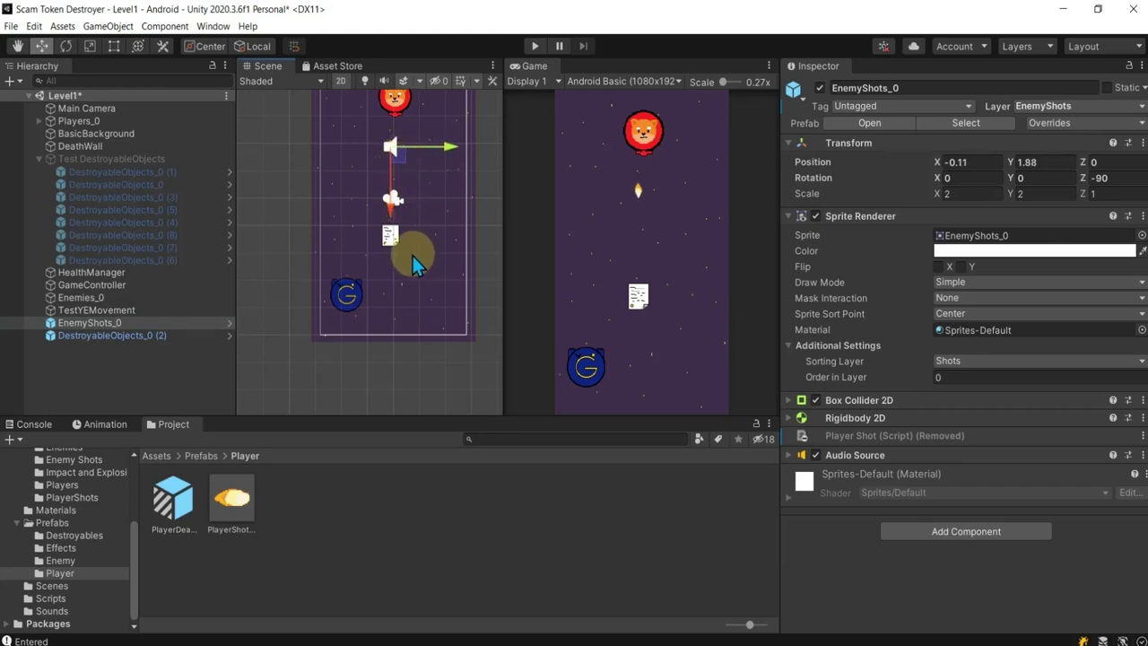
{"action": "left_click", "coordinate": [391, 233]}
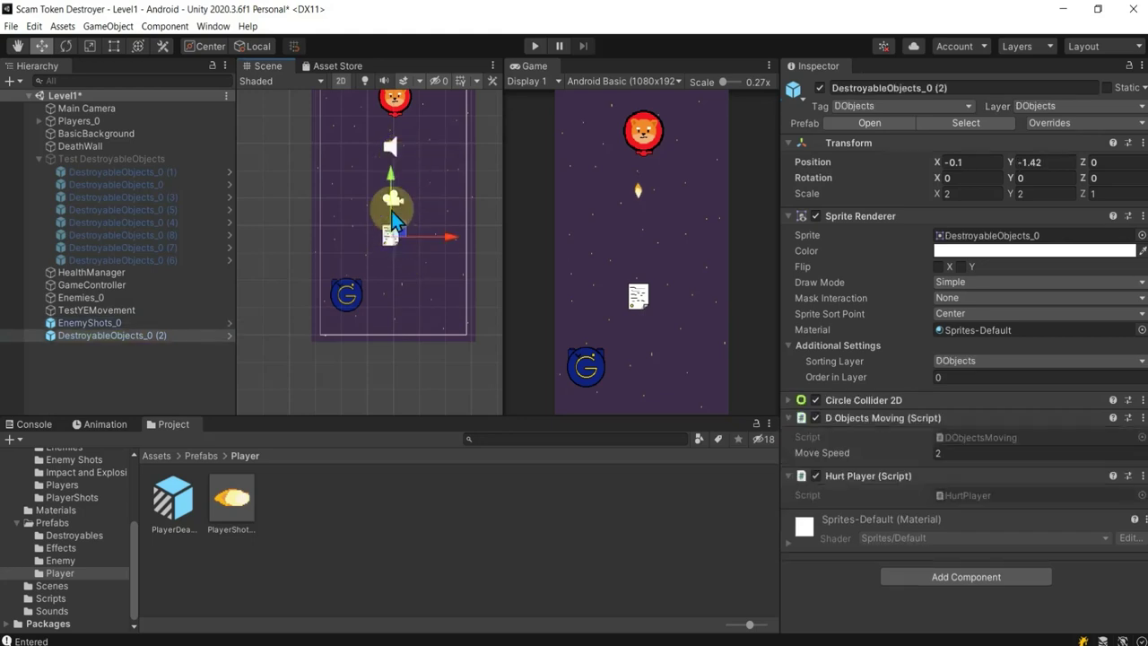
{"action": "left_click", "coordinate": [125, 323]}
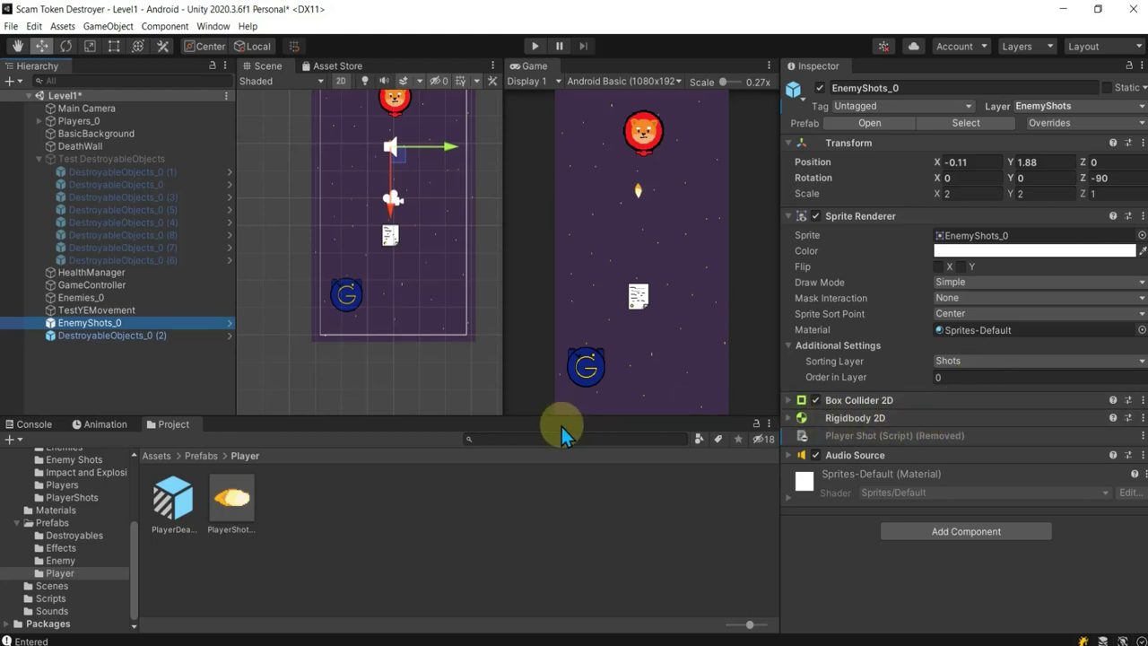
Move the player ship to X -0.01, then briefly attach and detach Visual Studio's debugger.
{"action": "left_click", "coordinate": [348, 296]}
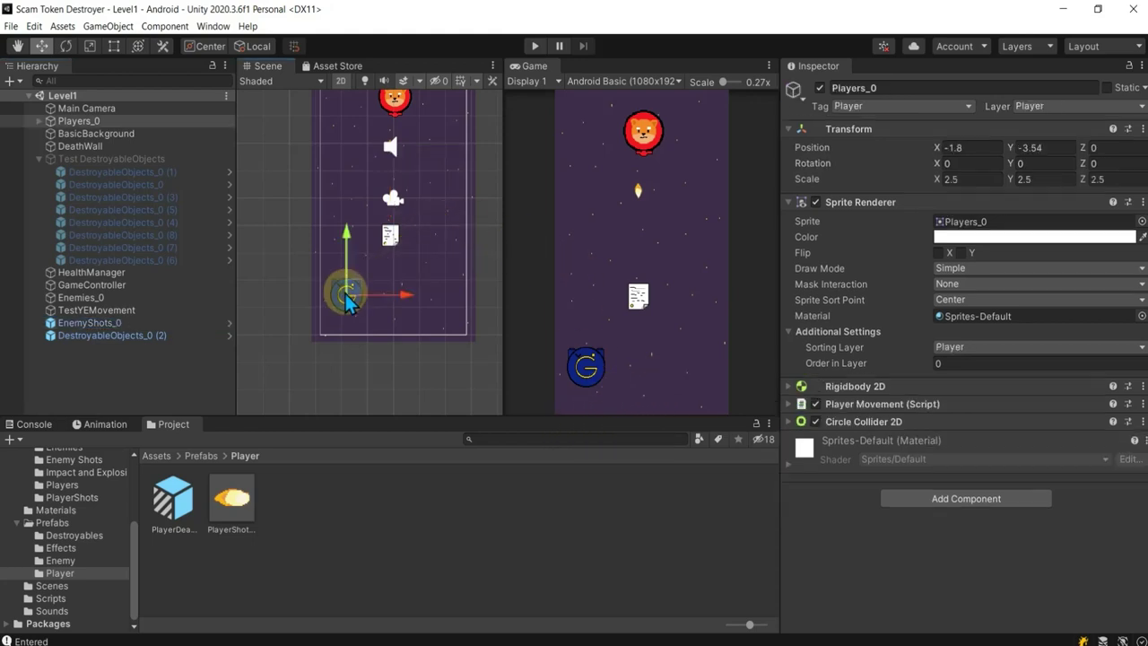
{"action": "left_click_drag", "start_coordinate": [348, 296], "coordinate": [400, 299]}
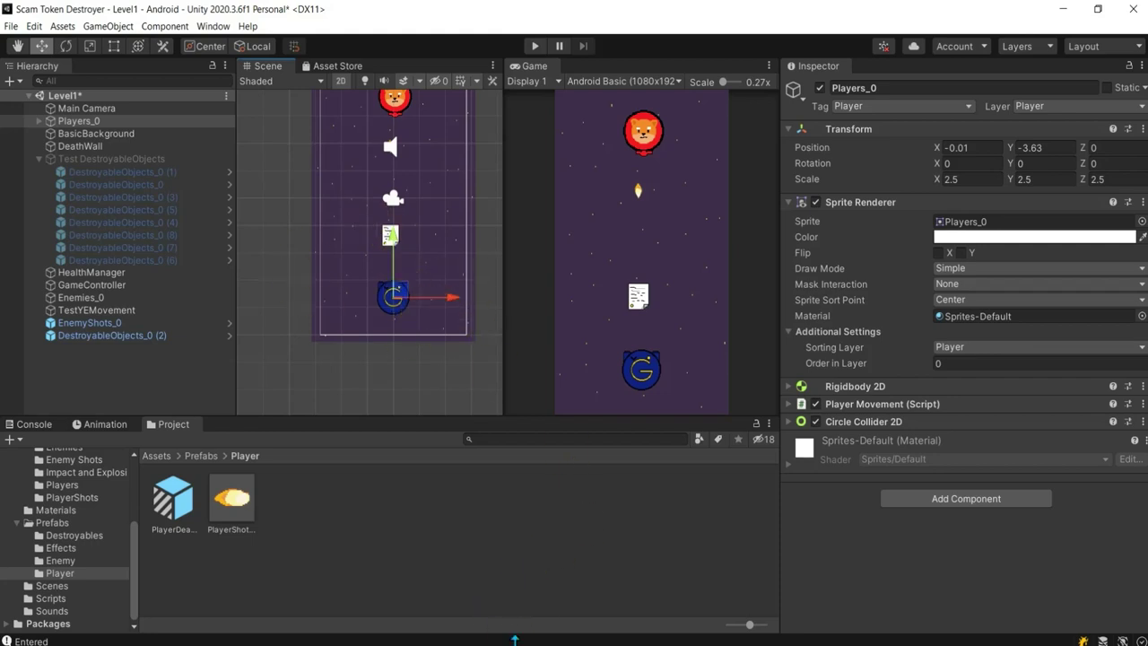
{"action": "mouse_move", "coordinate": [562, 642]}
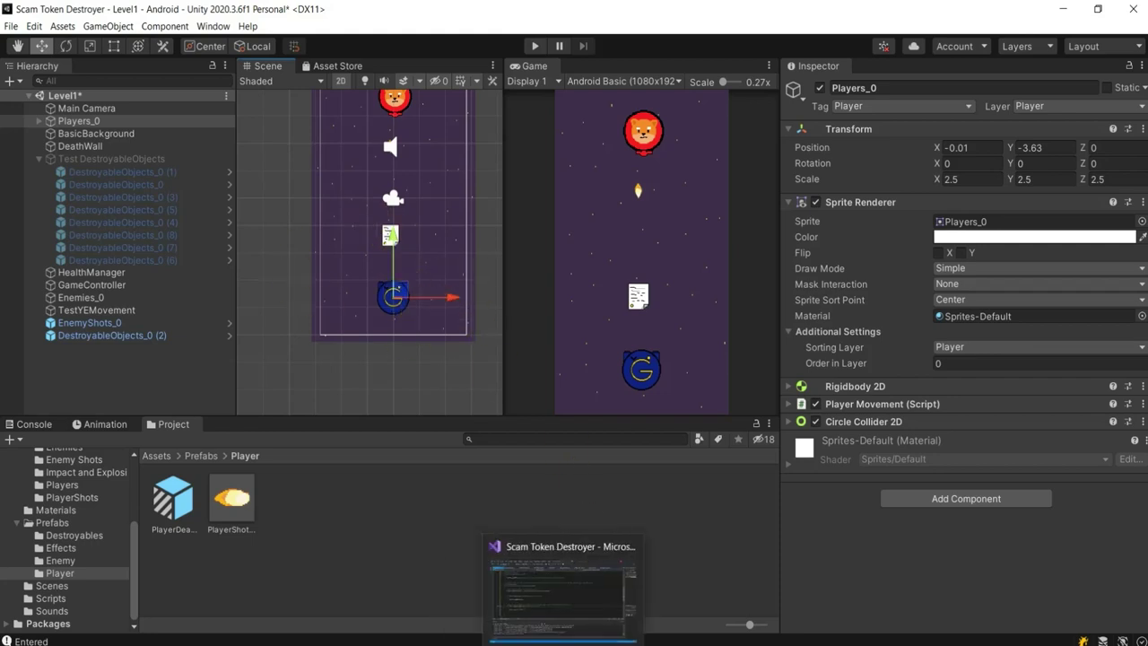
{"action": "left_click", "coordinate": [562, 592]}
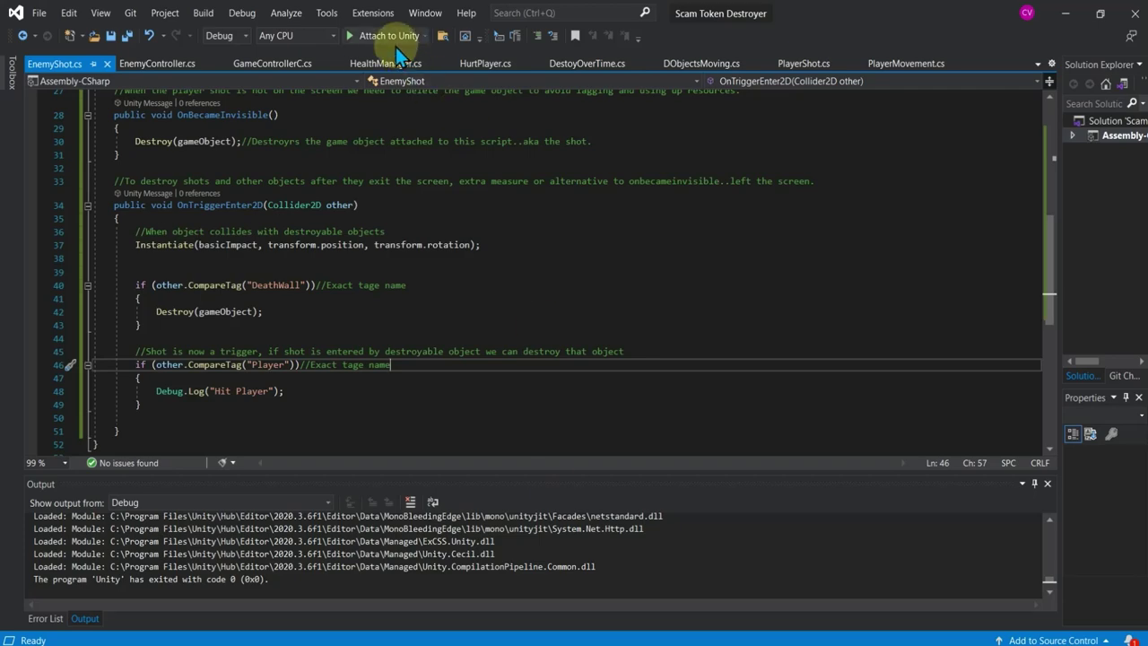
{"action": "left_click", "coordinate": [390, 37]}
{"action": "left_click", "coordinate": [488, 37]}
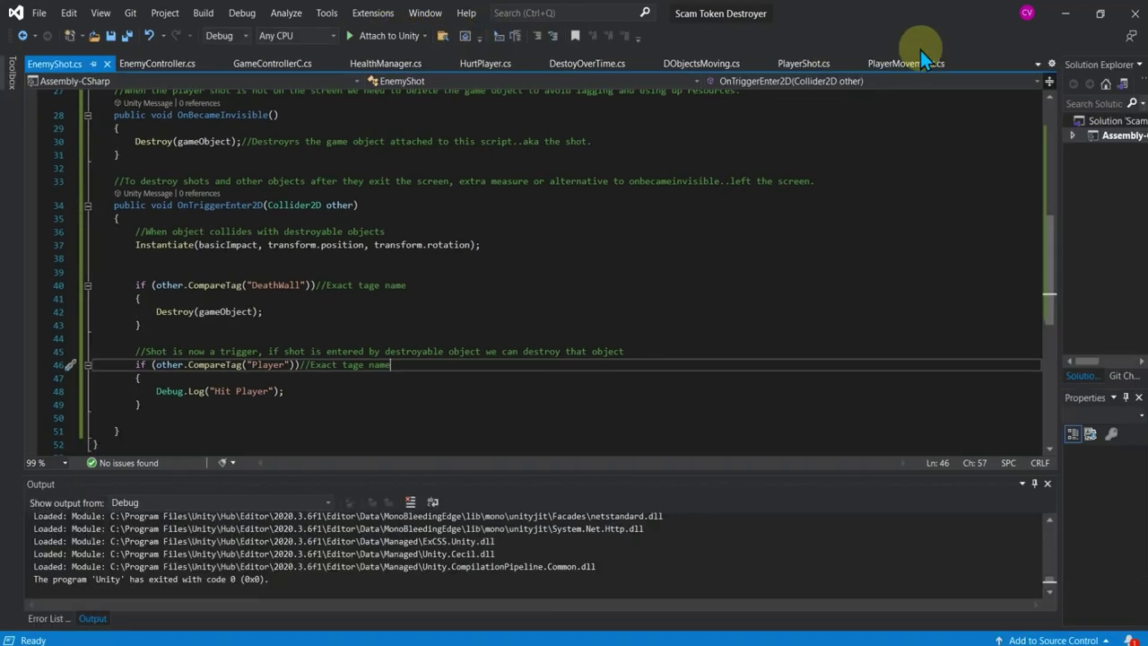
{"action": "left_click", "coordinate": [1076, 13]}
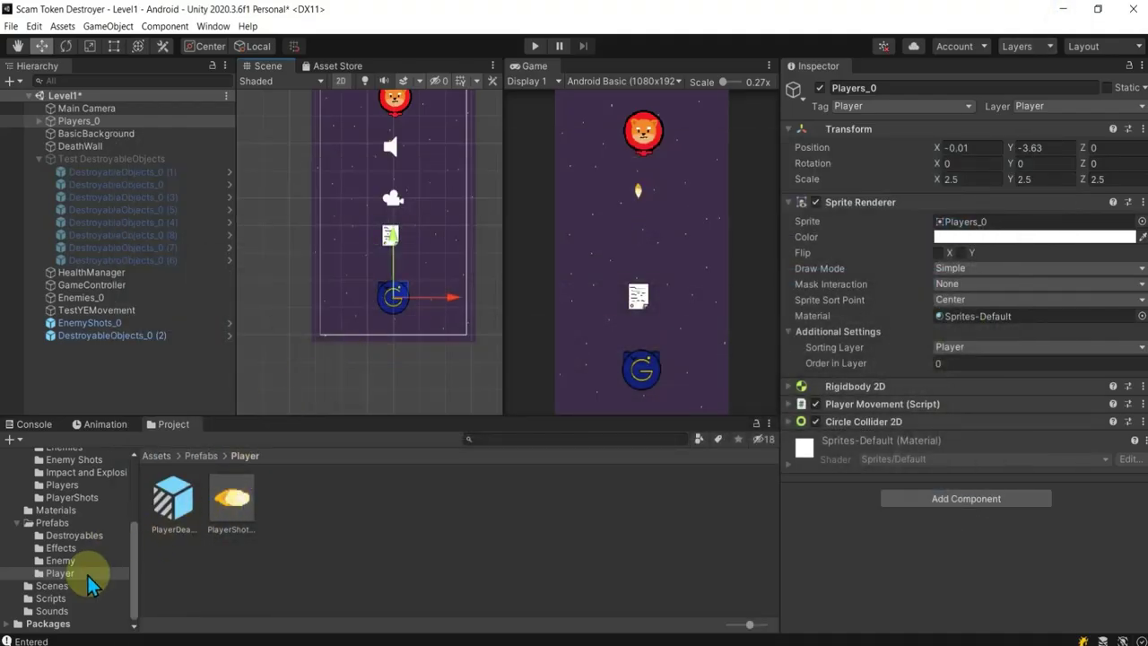
Attach the EnemyShot script from Assets/Scripts to EnemyShots_0 and open its code.
{"action": "left_click", "coordinate": [51, 598]}
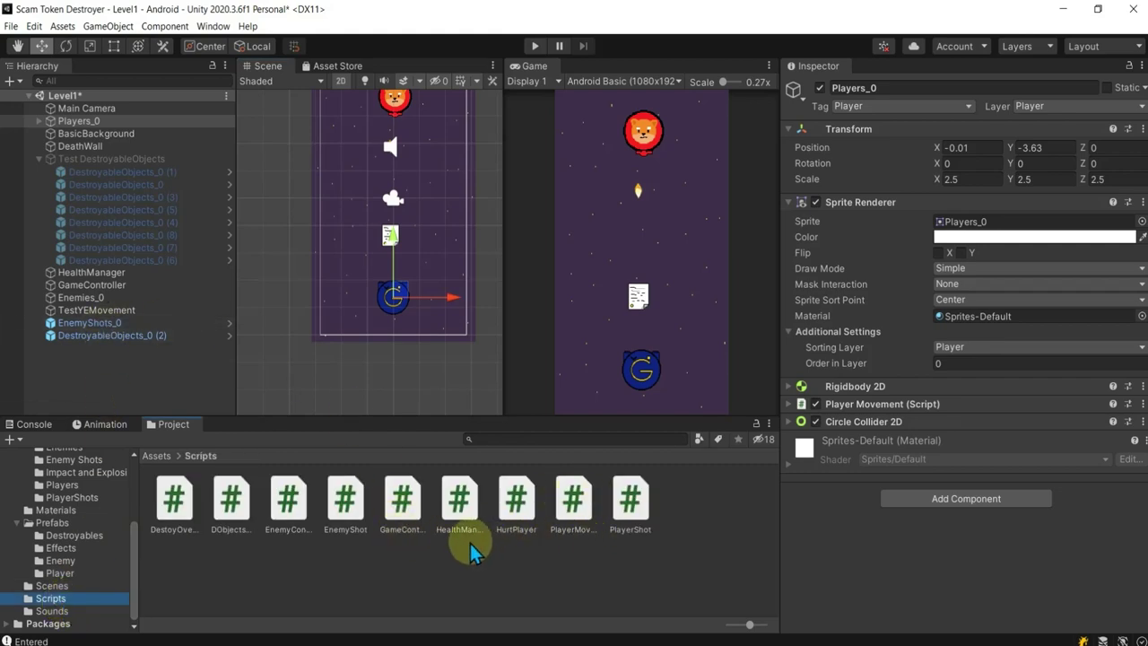
{"action": "left_click_drag", "start_coordinate": [344, 497], "coordinate": [116, 322]}
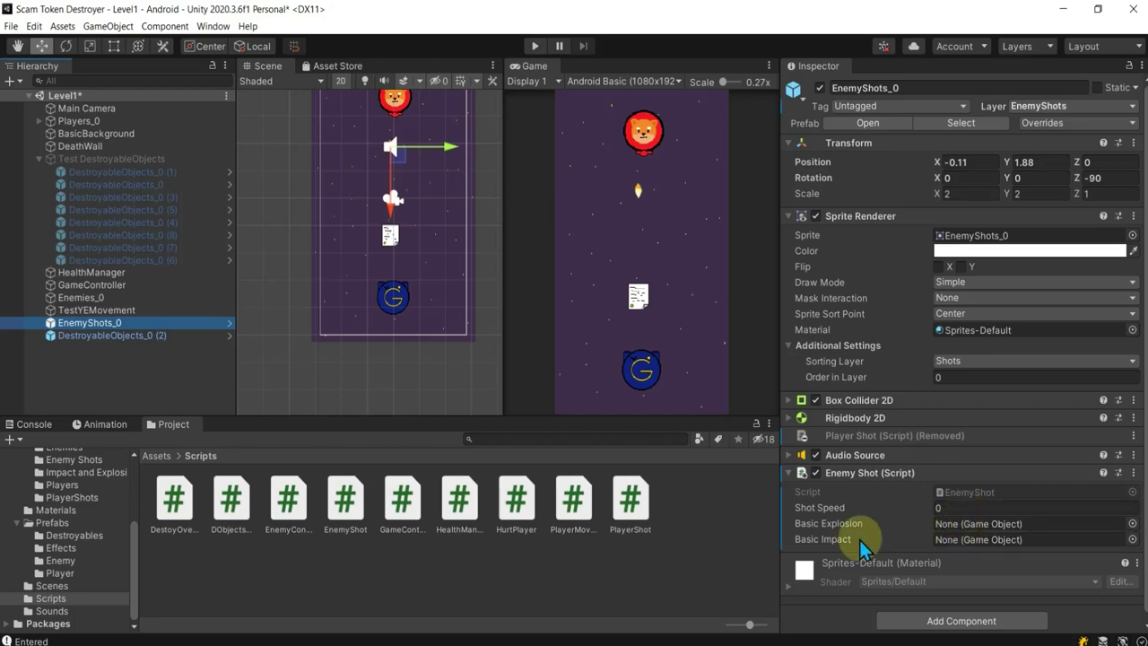
{"action": "left_click", "coordinate": [644, 623]}
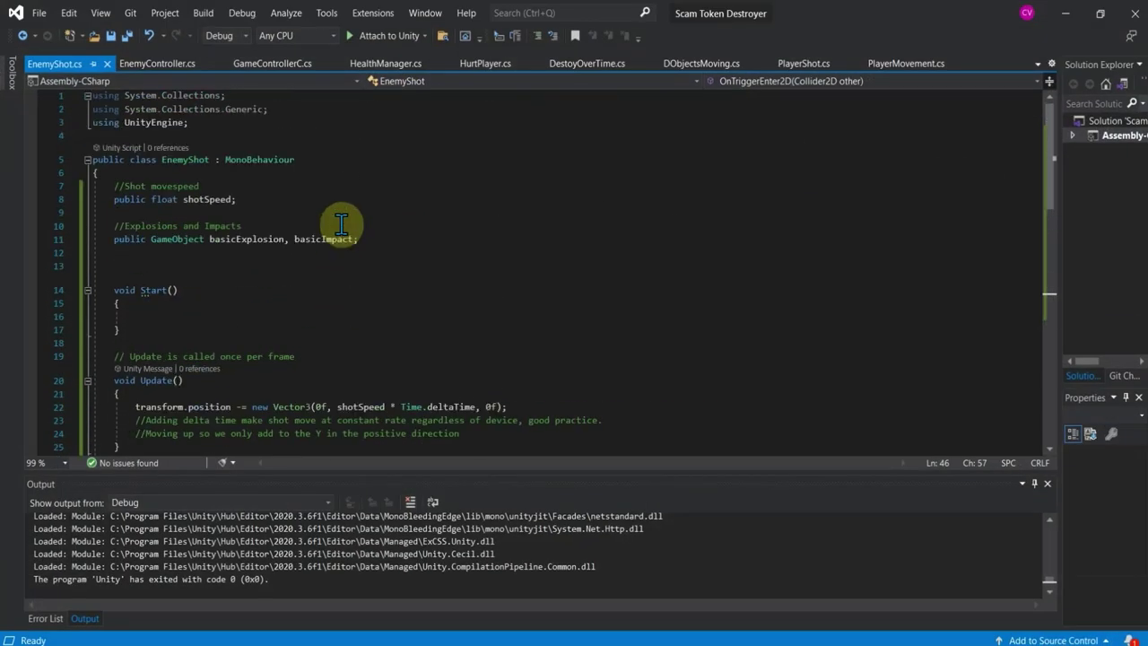
Delete the basicExplosion declaration from line 11, leaving only basicImpact.
{"action": "left_click", "coordinate": [289, 239]}
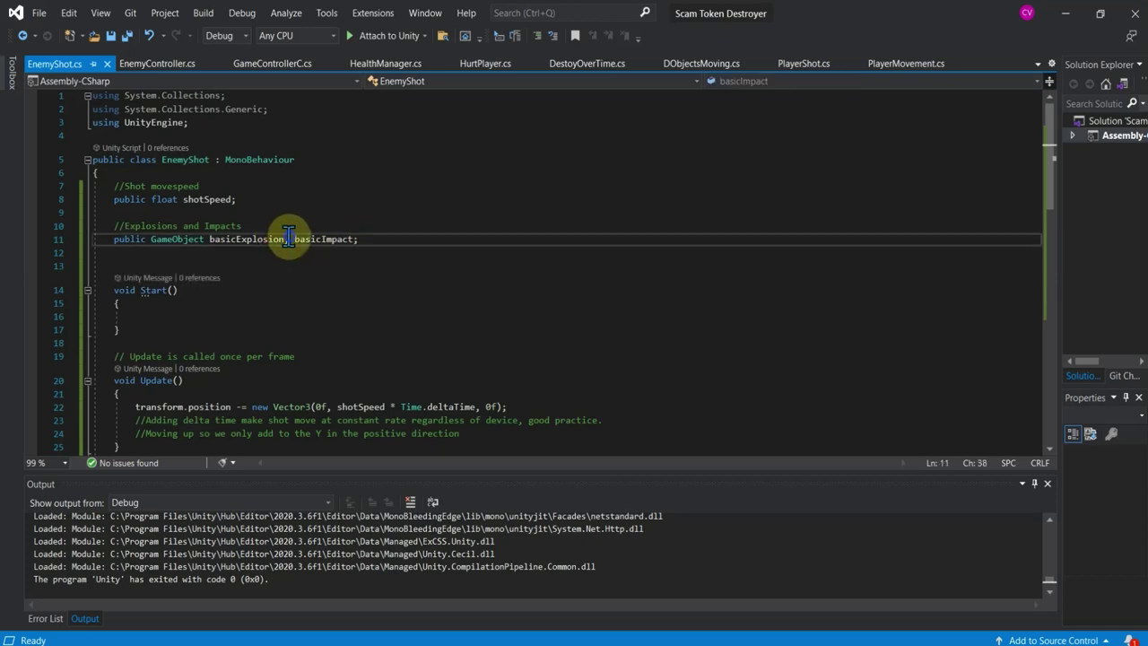
{"action": "left_click_drag", "start_coordinate": [288, 239], "coordinate": [209, 238]}
{"action": "key", "text": "BackSpace"}
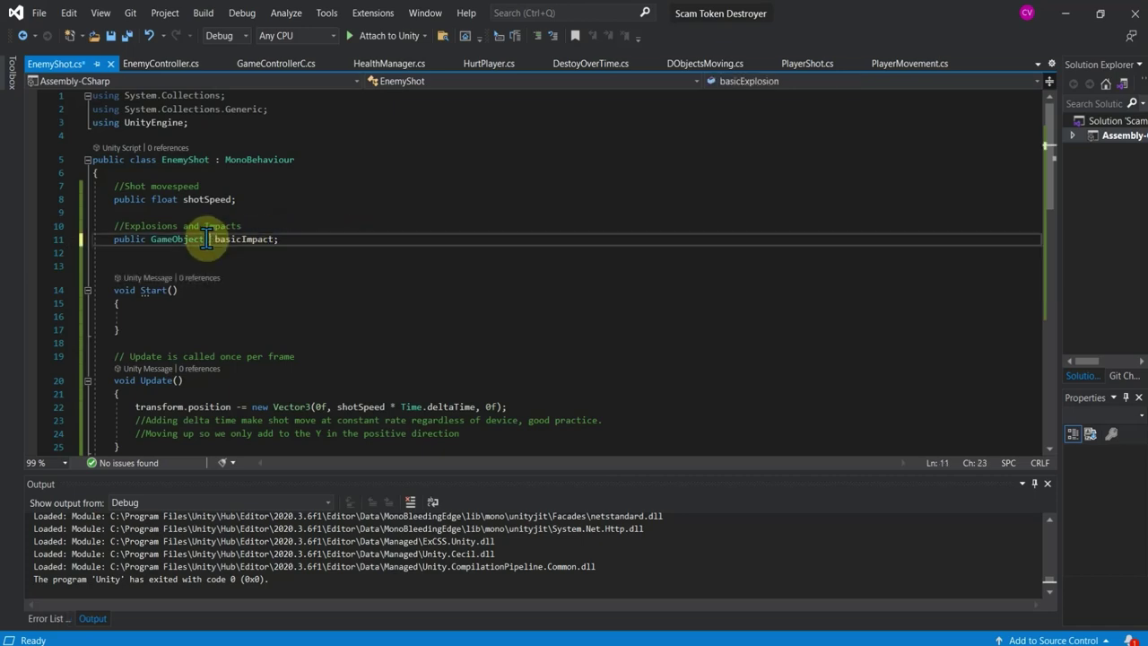
Attach to Unity to recompile, stop debugging, and minimise Visual Studio.
{"action": "left_click", "coordinate": [384, 36]}
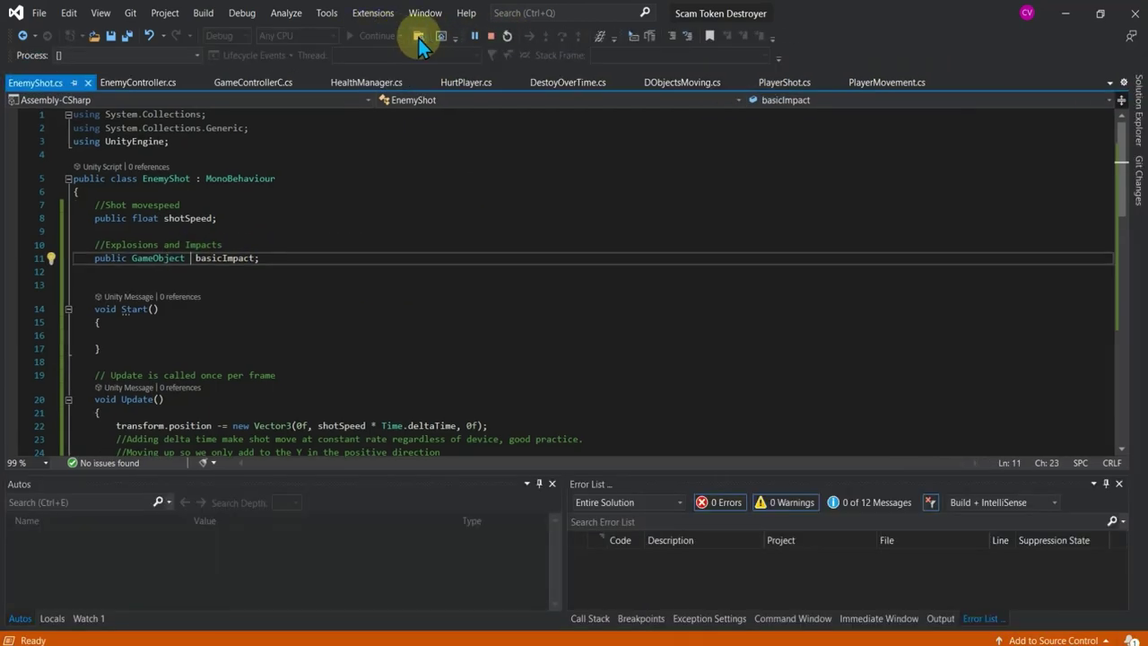
{"action": "left_click", "coordinate": [490, 37]}
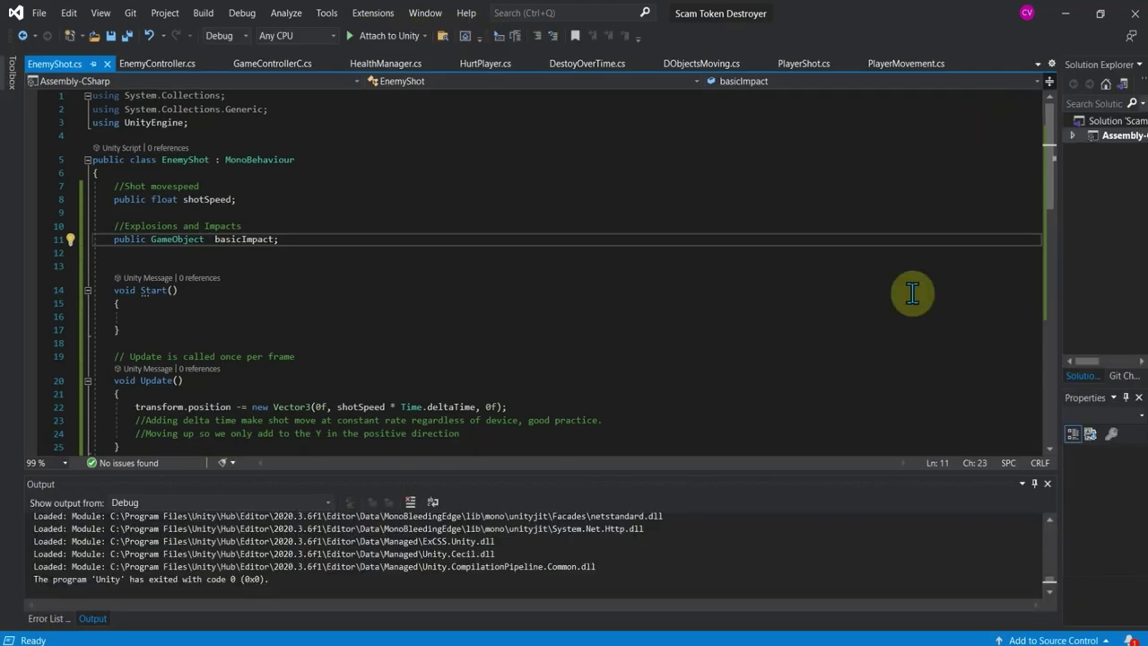
{"action": "left_click", "coordinate": [1064, 12]}
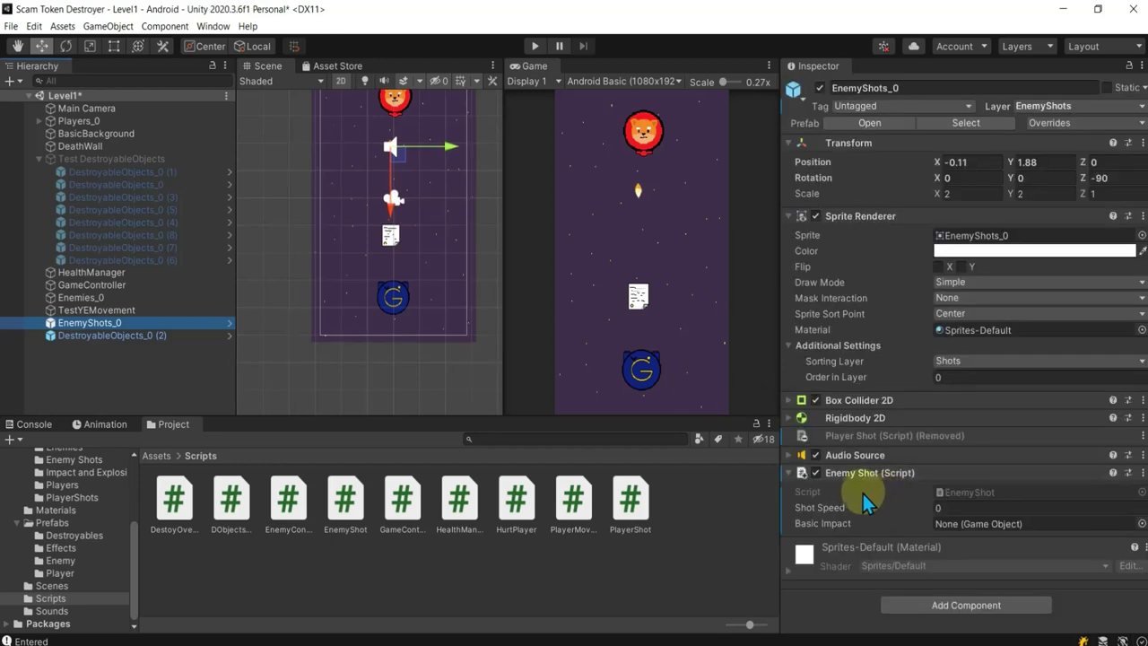
Set the enemy shot's Shot Speed to 1 and the paper's Move Speed to 0, then save.
{"action": "left_click", "coordinate": [941, 510]}
{"action": "type", "text": "1"}
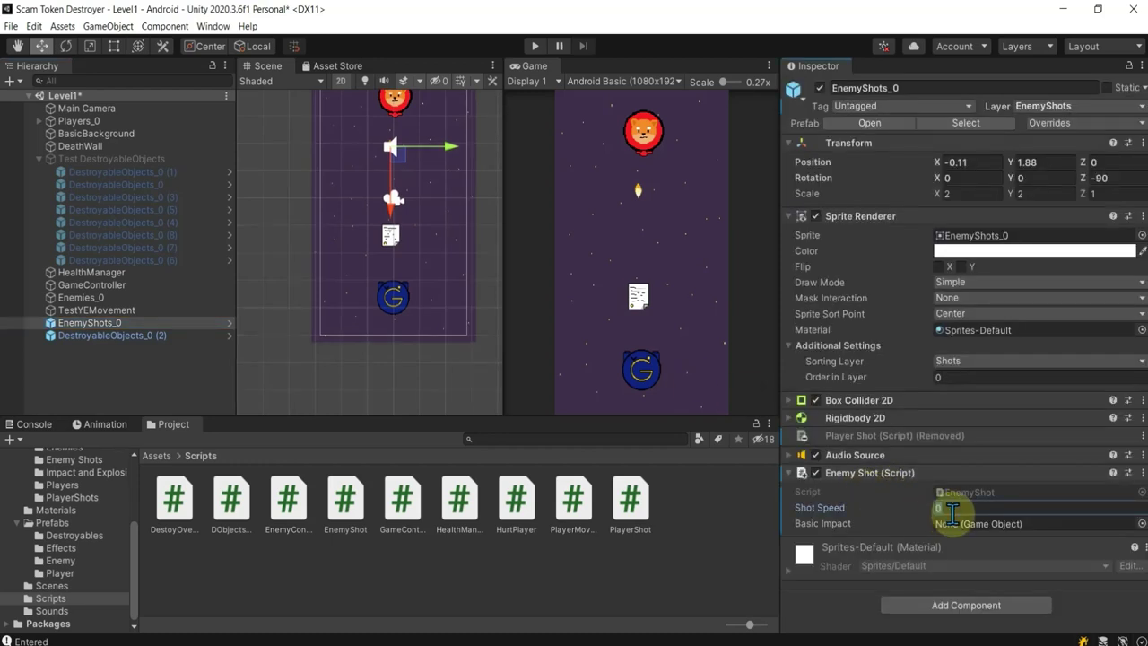
{"action": "left_click", "coordinate": [391, 235]}
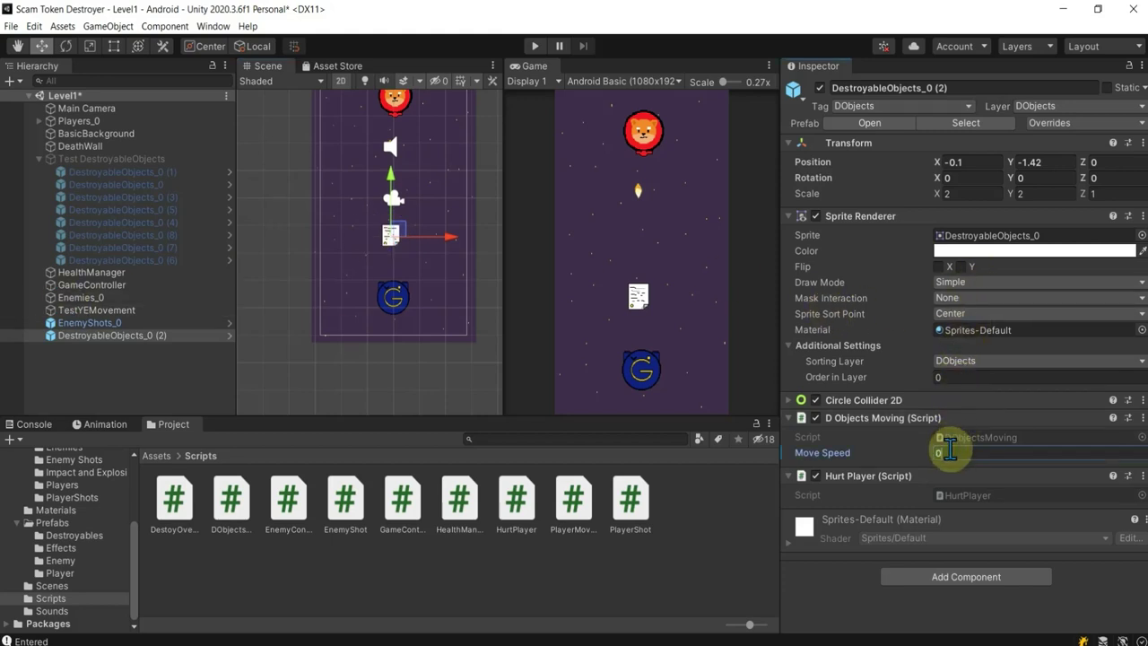
{"action": "key", "text": "ctrl+s"}
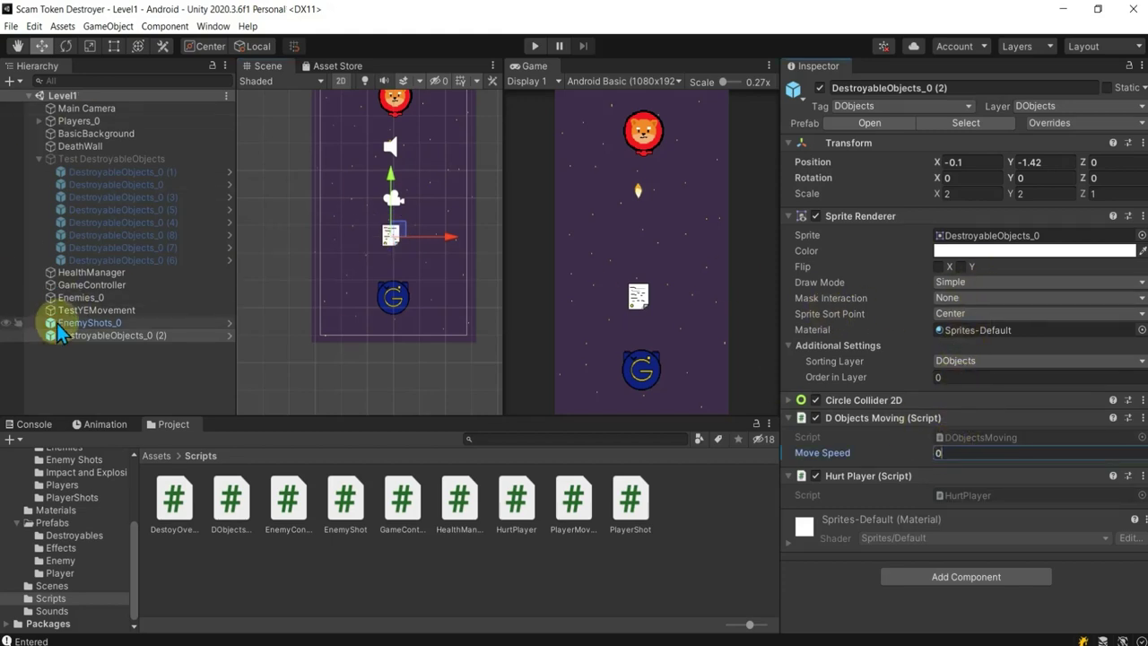
Assign the ImpactEffect 1 prefab as EnemyShots_0's Basic Impact and start a play-test.
{"action": "left_click", "coordinate": [56, 322]}
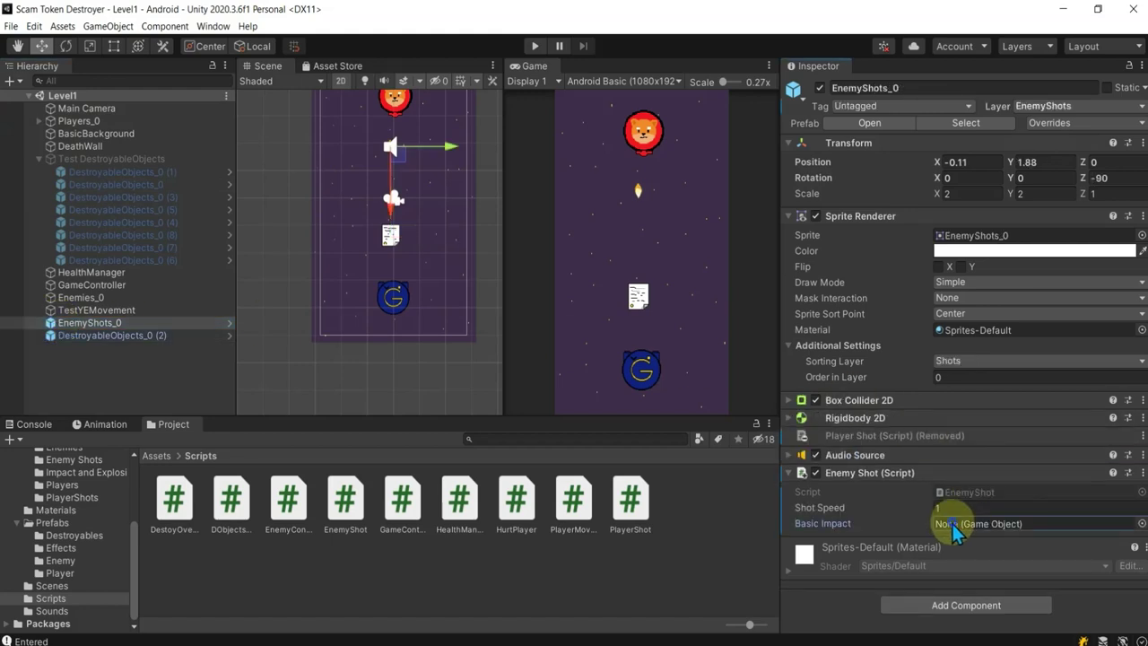
{"action": "left_click", "coordinate": [62, 525]}
{"action": "double_click", "coordinate": [227, 510]}
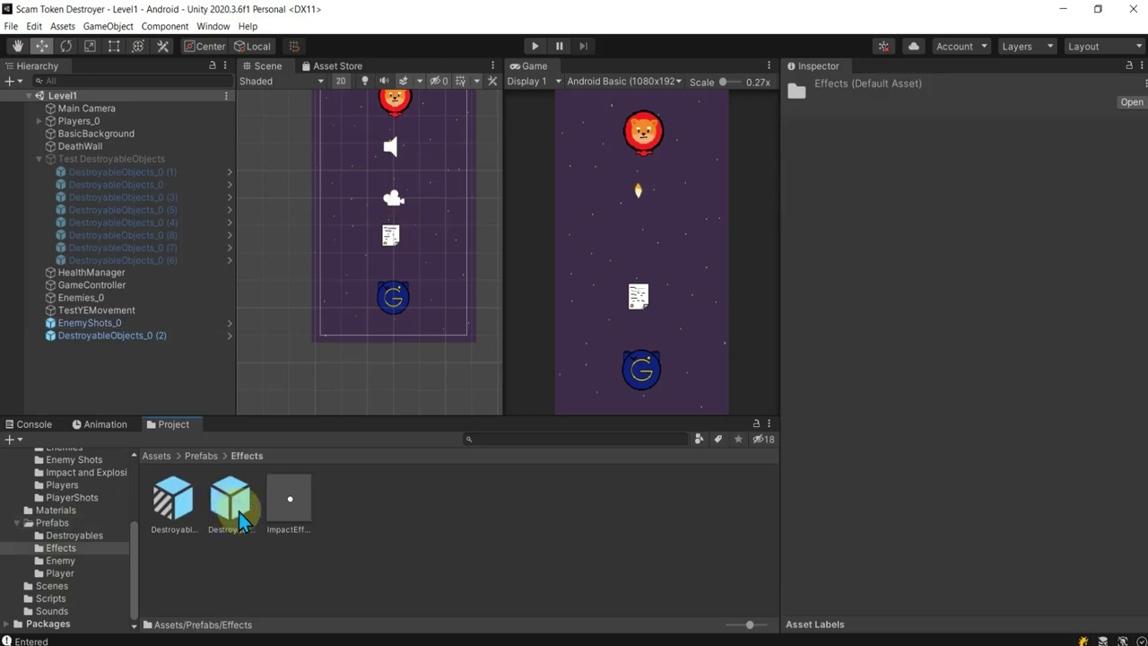
{"action": "left_click", "coordinate": [291, 499]}
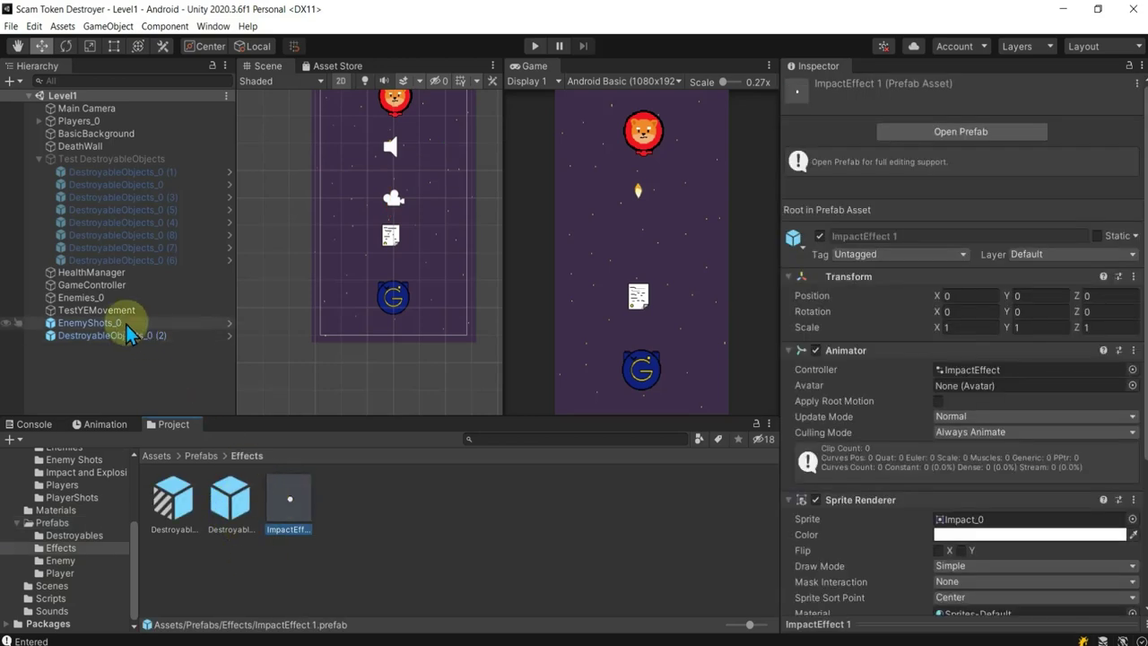
{"action": "left_click", "coordinate": [124, 324]}
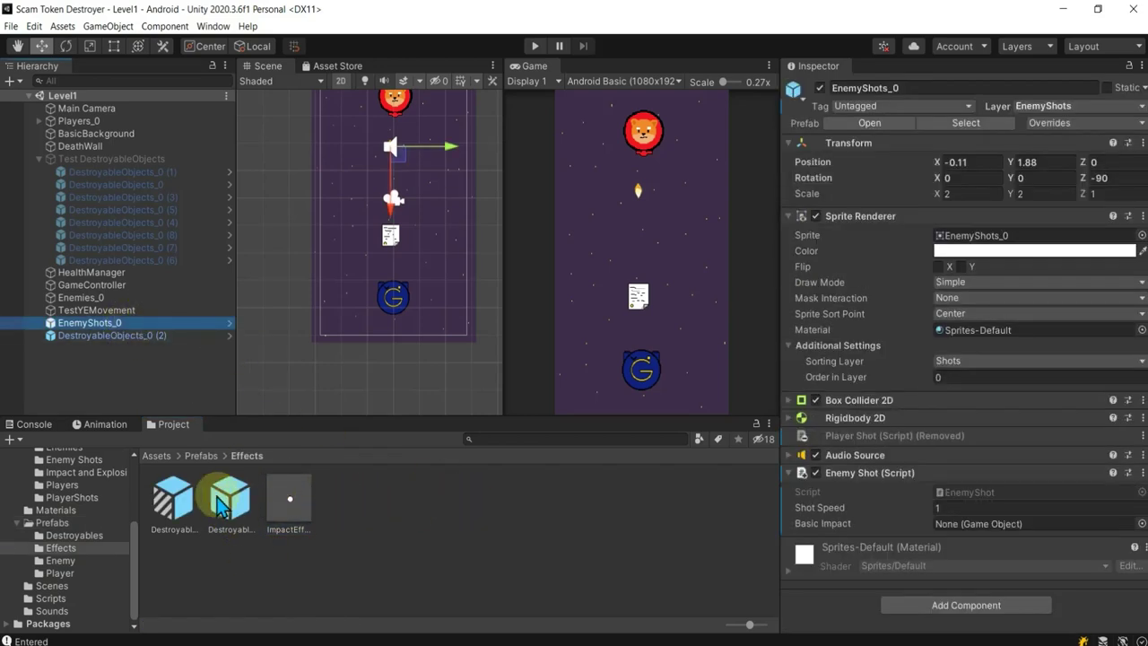
{"action": "left_click_drag", "start_coordinate": [289, 499], "coordinate": [977, 523]}
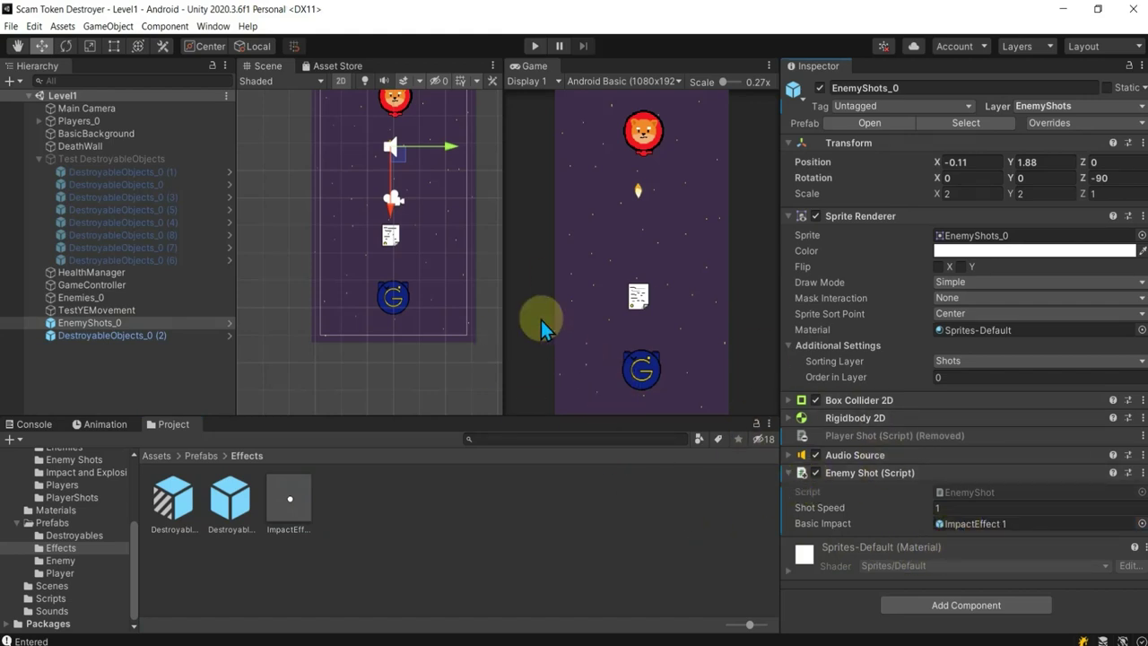
{"action": "left_click", "coordinate": [534, 47]}
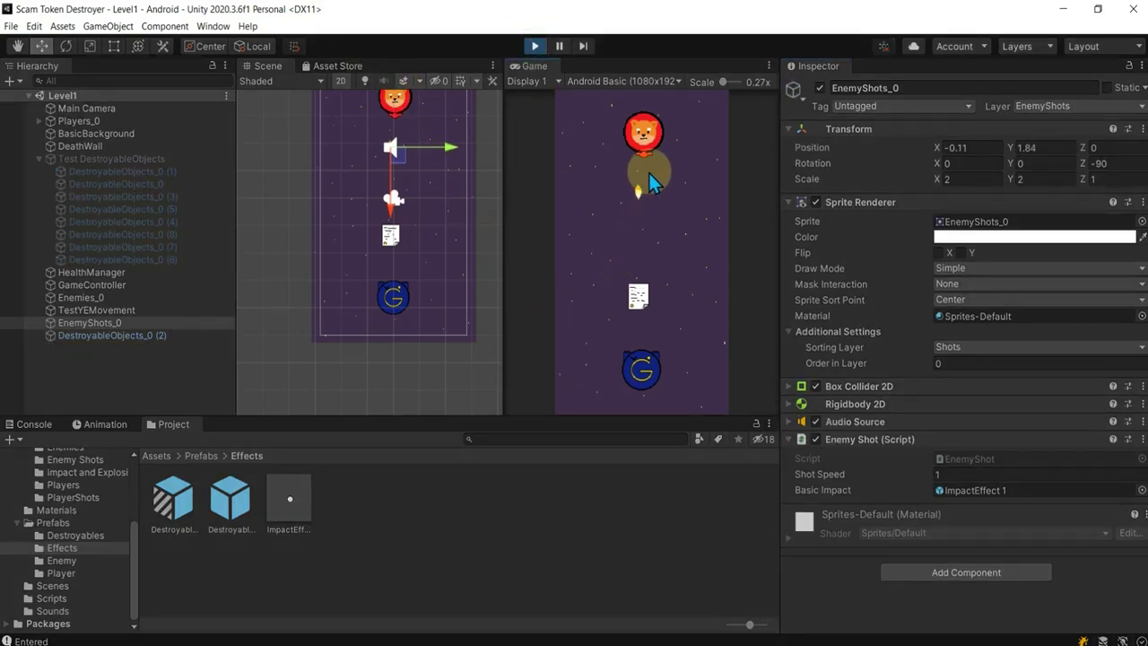
Pause the game, check the Hit Player entry in the Console, then stop playing.
{"action": "left_click", "coordinate": [559, 46]}
{"action": "left_click", "coordinate": [34, 424]}
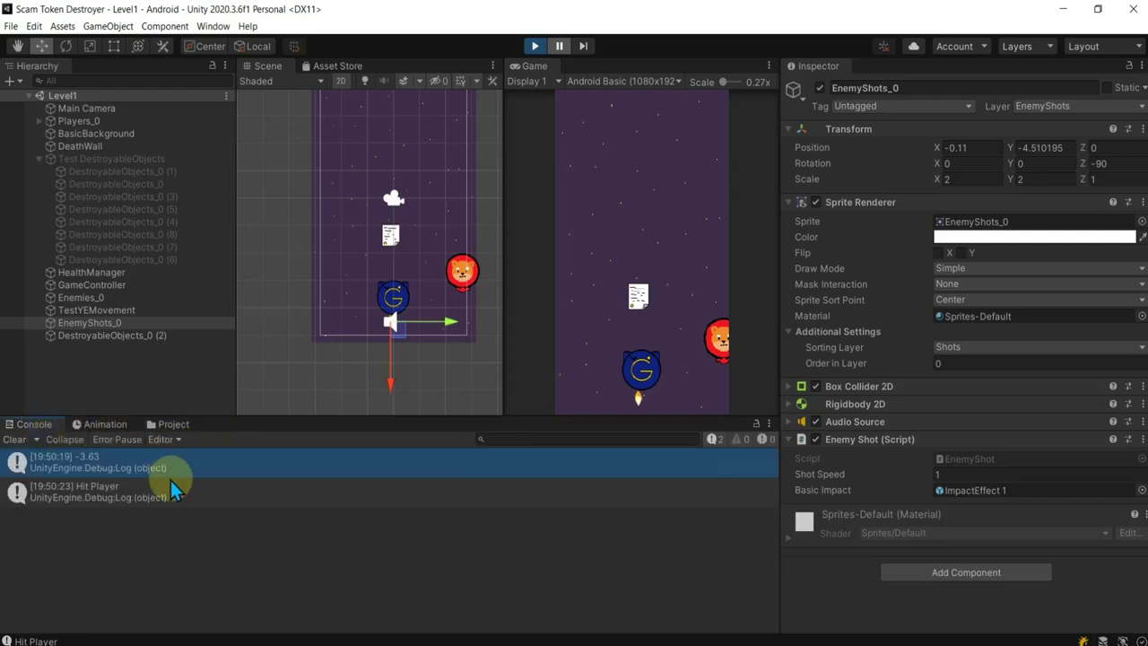
{"action": "left_click", "coordinate": [136, 501]}
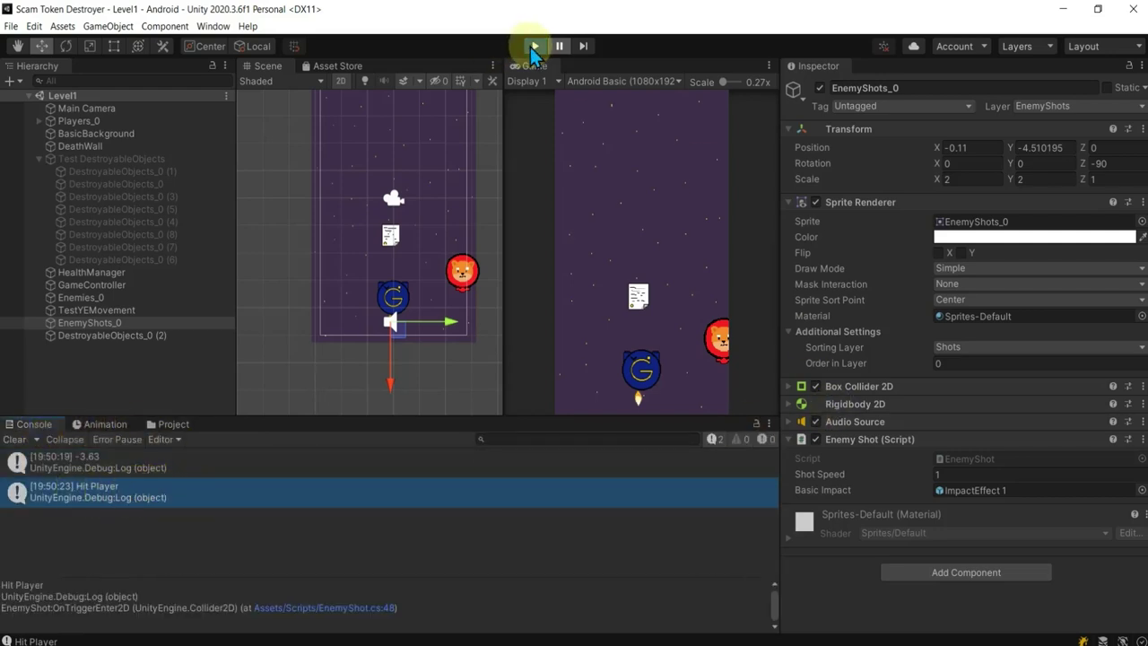
{"action": "left_click", "coordinate": [538, 46]}
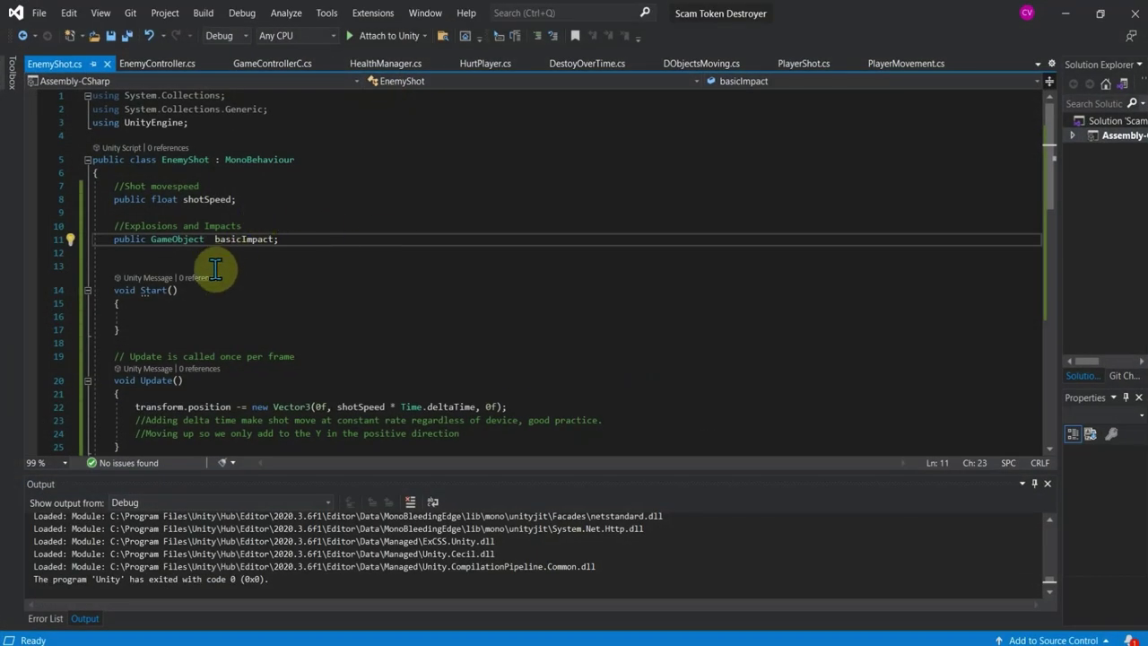
Add a HealthManager.instance.HurtPlayer() call below the Hit Player log line in the Player branch.
{"action": "scroll", "coordinate": [229, 375], "scroll_direction": "down", "scroll_amount": 8}
{"action": "scroll", "coordinate": [229, 375], "scroll_direction": "down", "scroll_amount": 4}
{"action": "scroll", "coordinate": [229, 375], "scroll_direction": "down", "scroll_amount": 2}
{"action": "scroll", "coordinate": [233, 377], "scroll_direction": "up", "scroll_amount": 1}
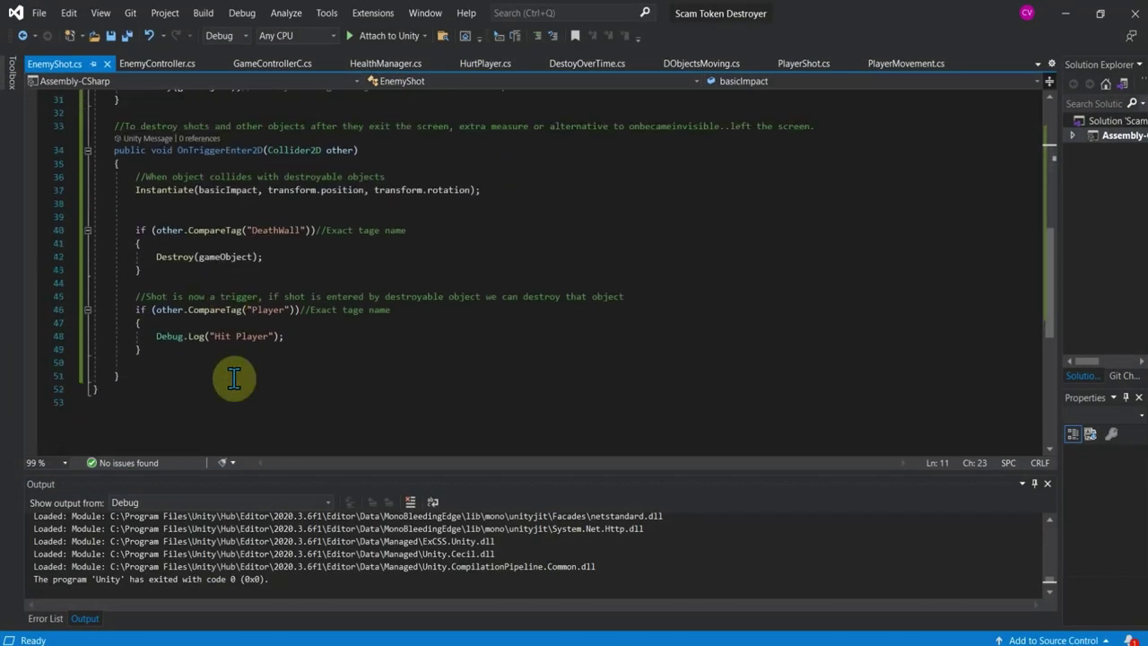
{"action": "scroll", "coordinate": [269, 350], "scroll_direction": "up", "scroll_amount": 1}
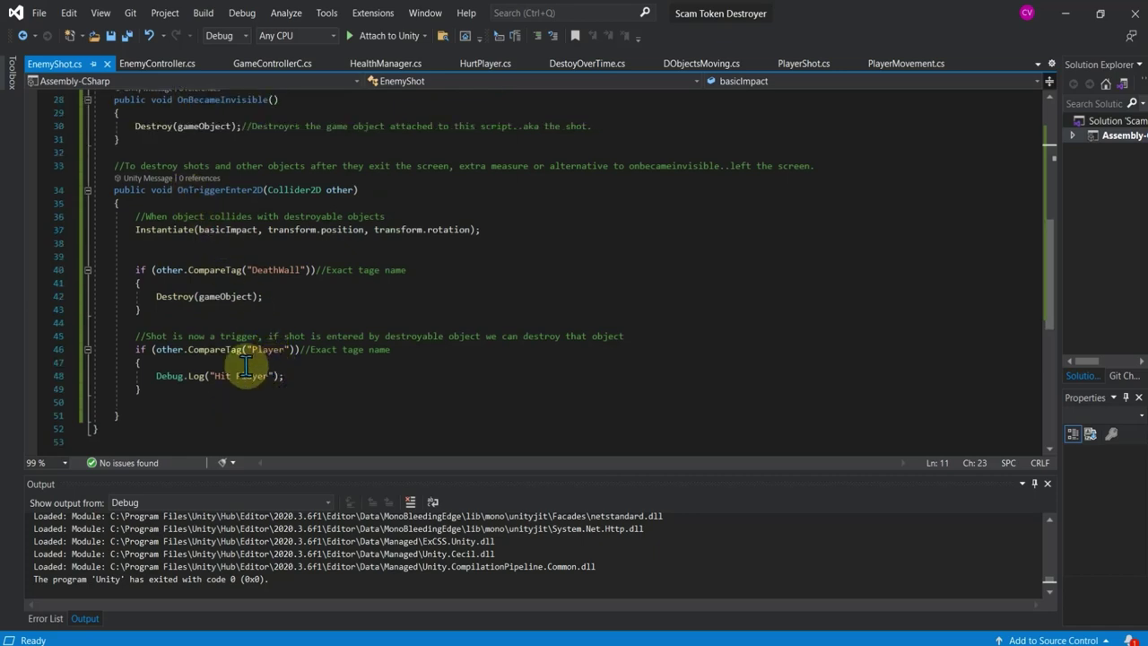
{"action": "left_click", "coordinate": [170, 363]}
{"action": "left_click", "coordinate": [326, 378]}
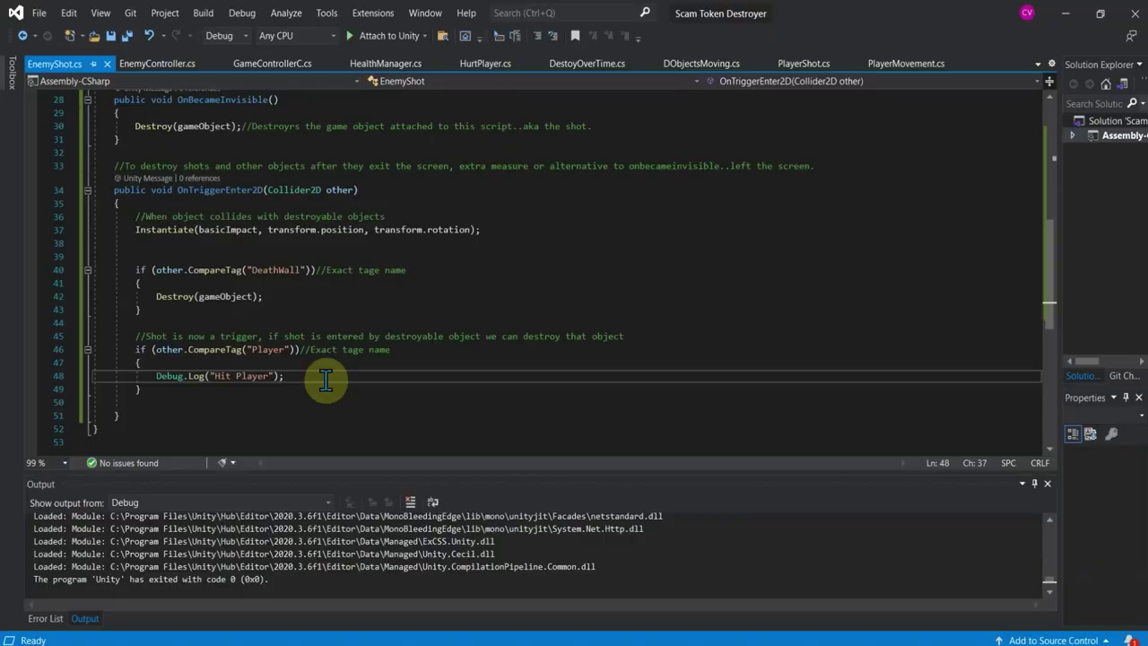
{"action": "key", "text": "Return"}
{"action": "type", "text": "//When player hit, they take damage so"}
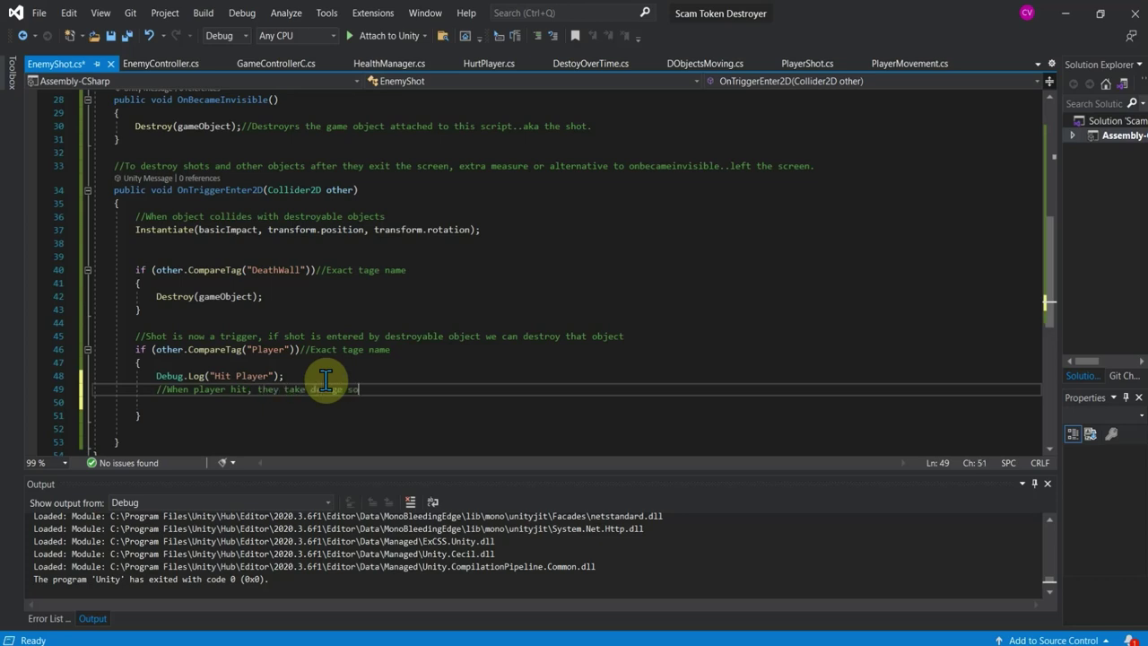
{"action": "key", "text": "Return"}
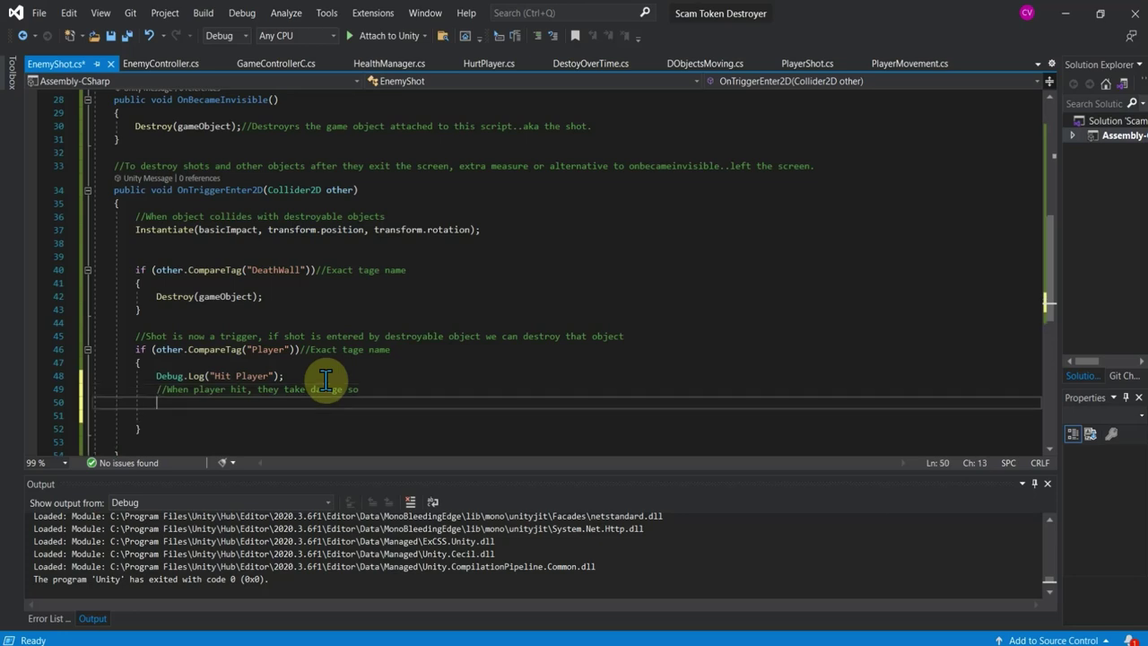
{"action": "type", "text": "hea"}
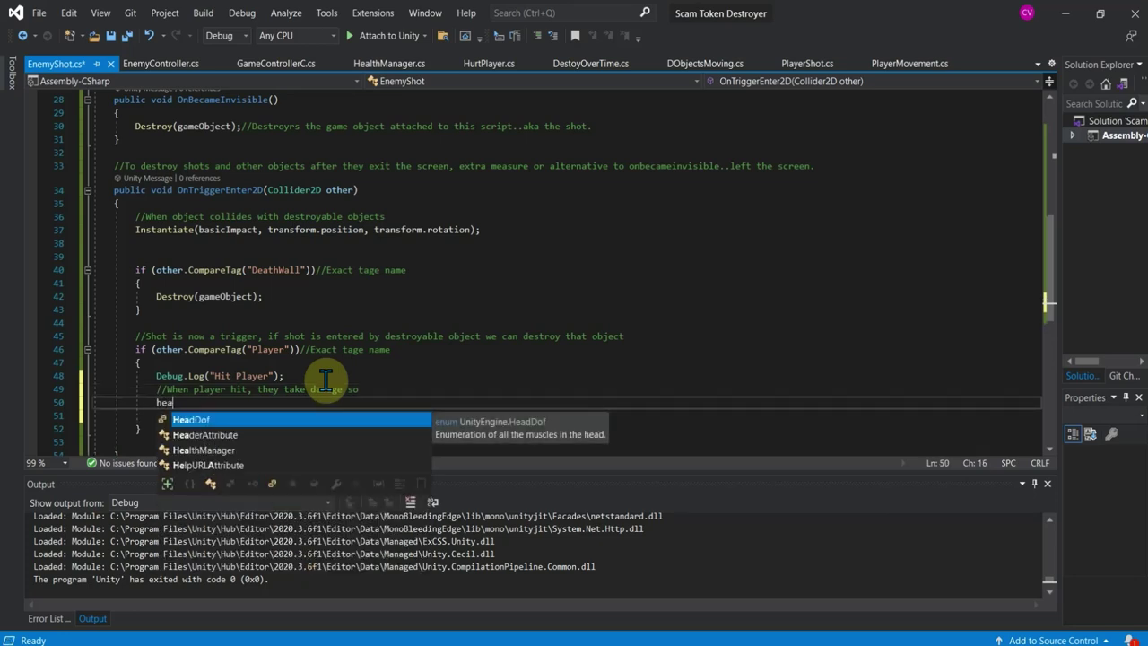
{"action": "key", "text": "Down"}
{"action": "key", "text": "Down"}
{"action": "key", "text": "Tab"}
{"action": "type", "text": "."}
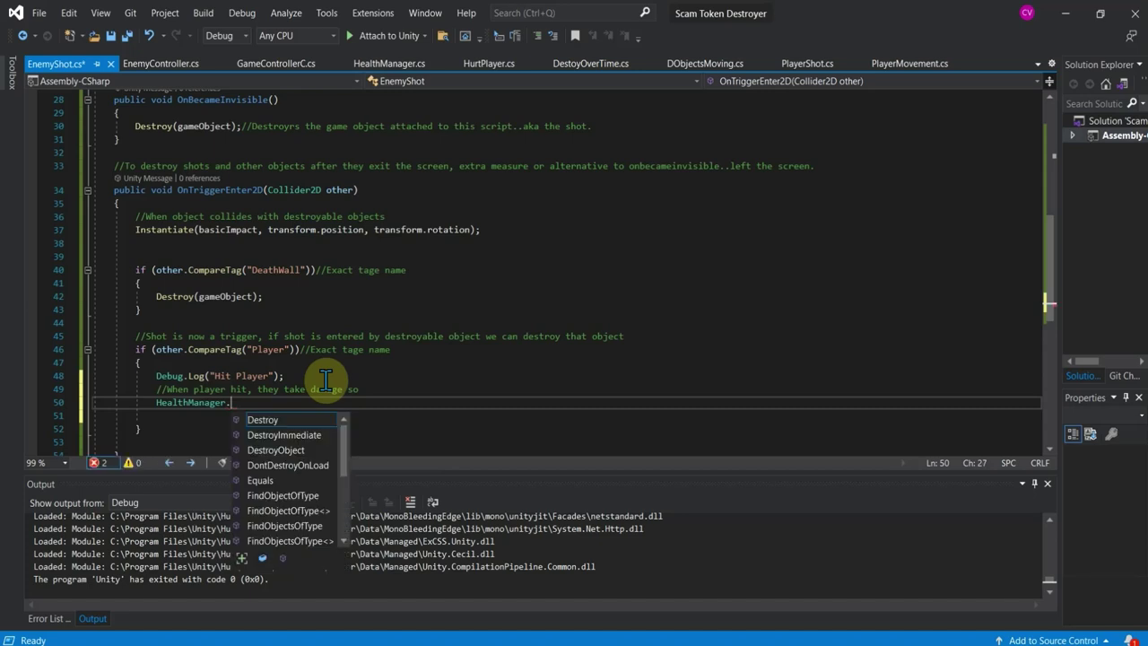
{"action": "type", "text": "ins"}
{"action": "key", "text": "Tab"}
{"action": "type", "text": "."}
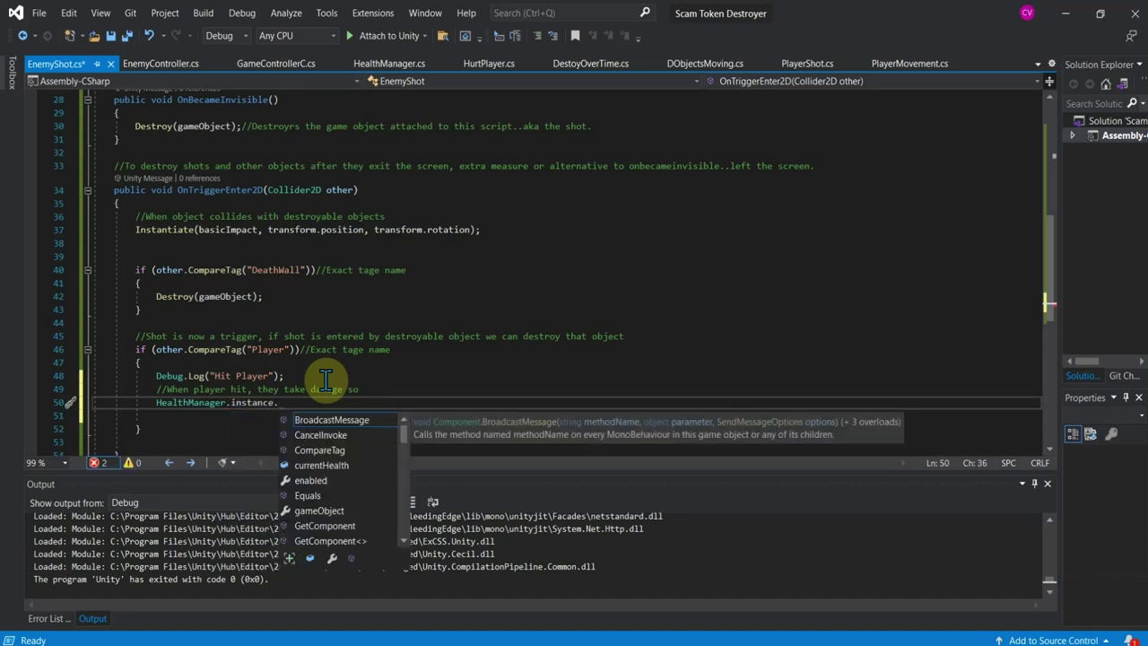
{"action": "type", "text": "p"}
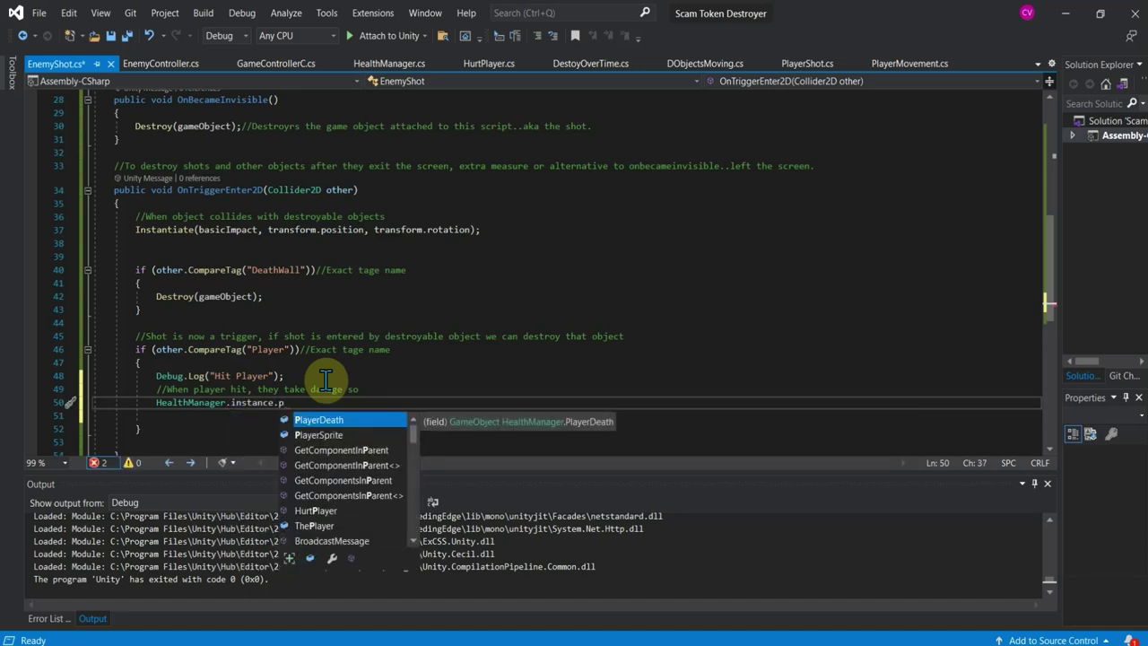
{"action": "key", "text": "BackSpace"}
{"action": "type", "text": "hu"}
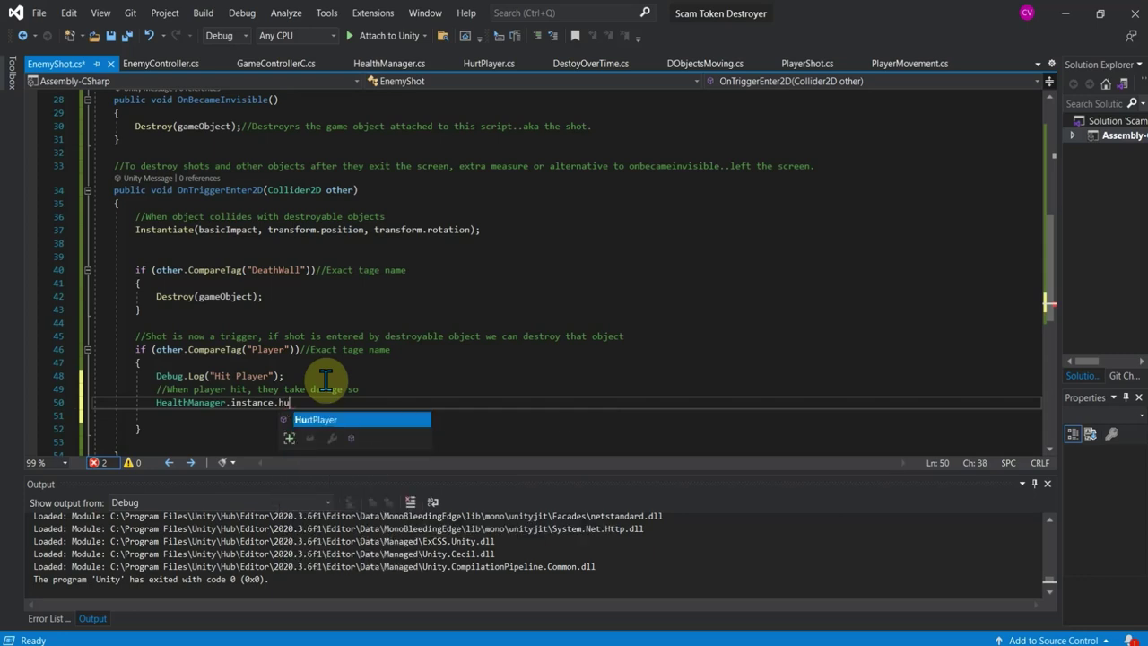
{"action": "key", "text": "Tab"}
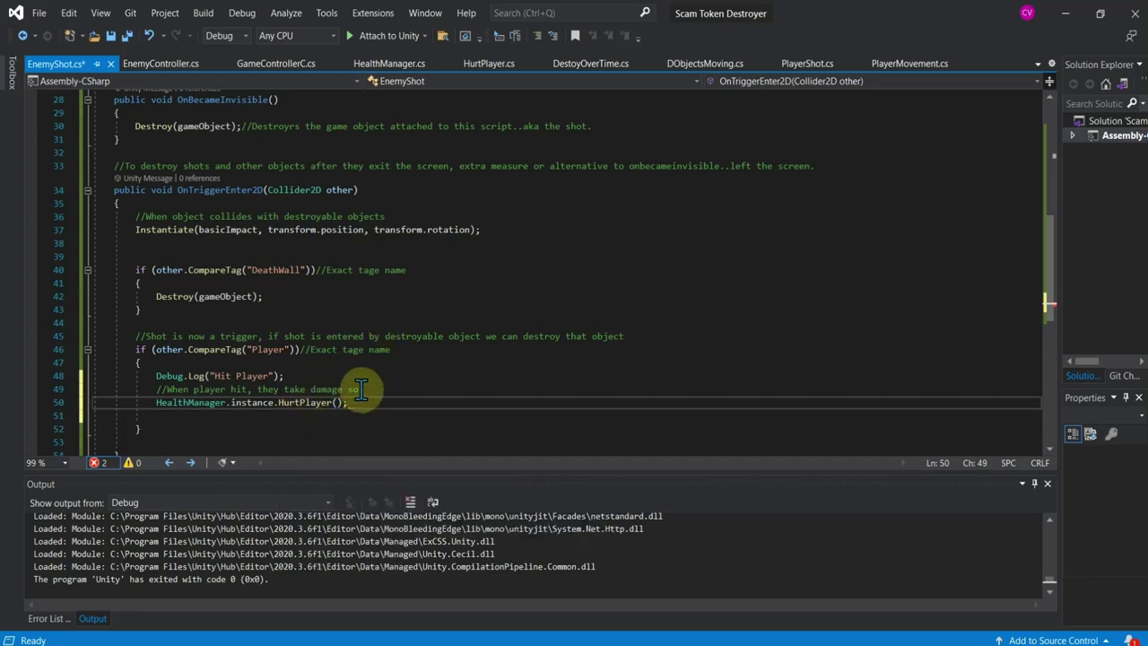
Delete the Debug.Log("Hit Player") line and its comment.
{"action": "left_click_drag", "start_coordinate": [359, 389], "coordinate": [104, 380]}
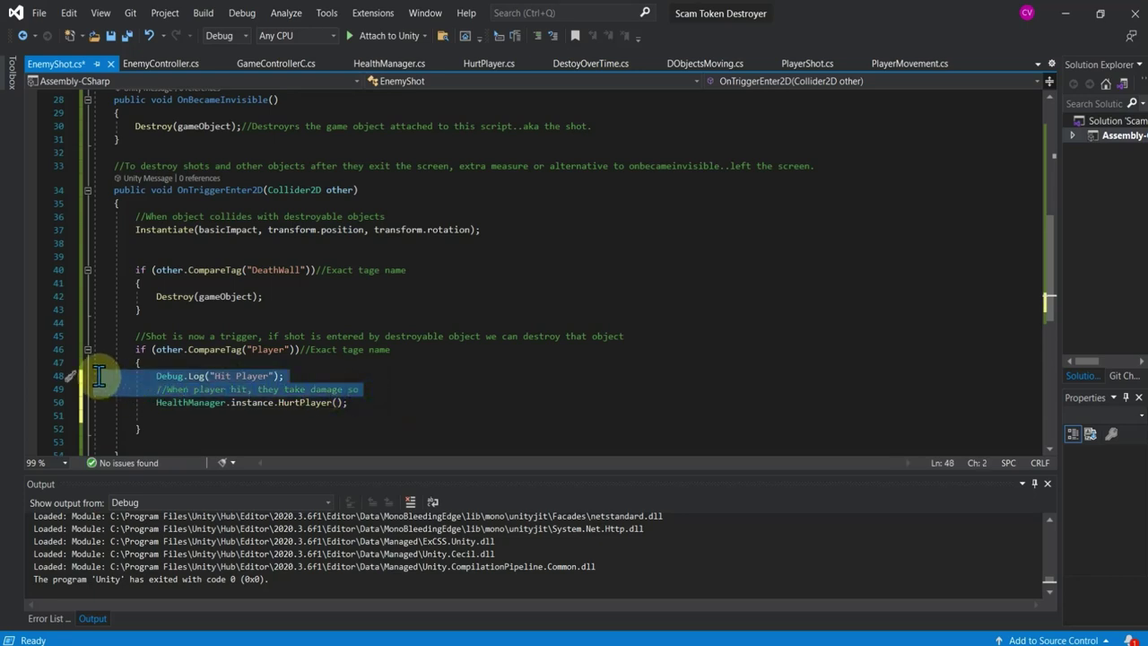
{"action": "key", "text": "Delete"}
{"action": "key", "text": "Delete"}
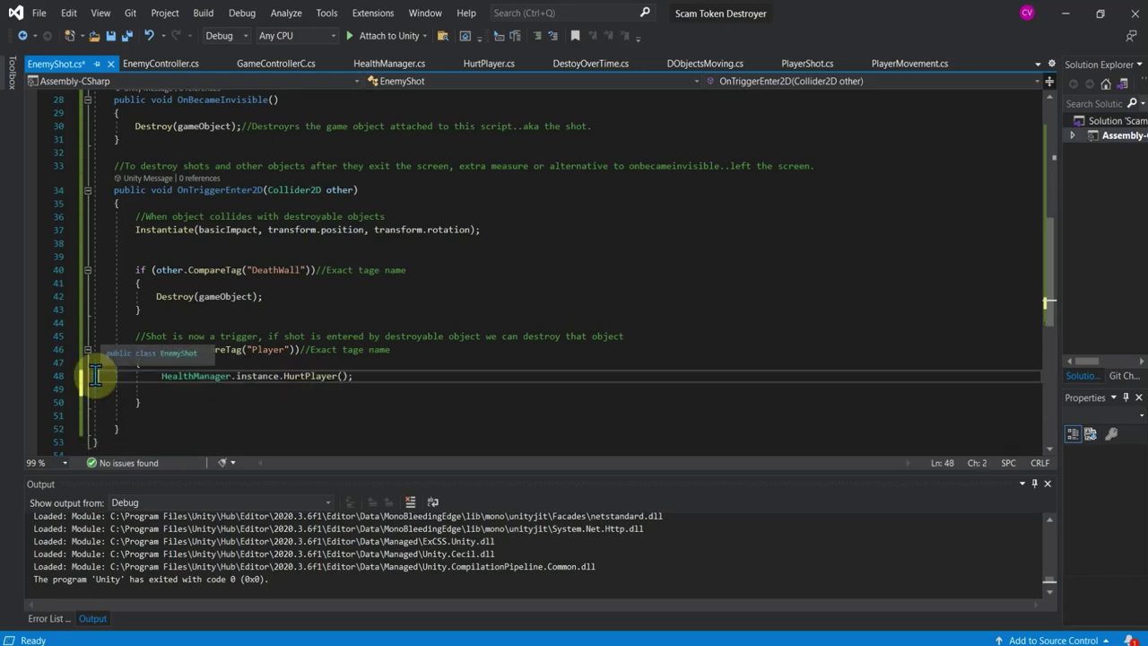
{"action": "left_click", "coordinate": [260, 376]}
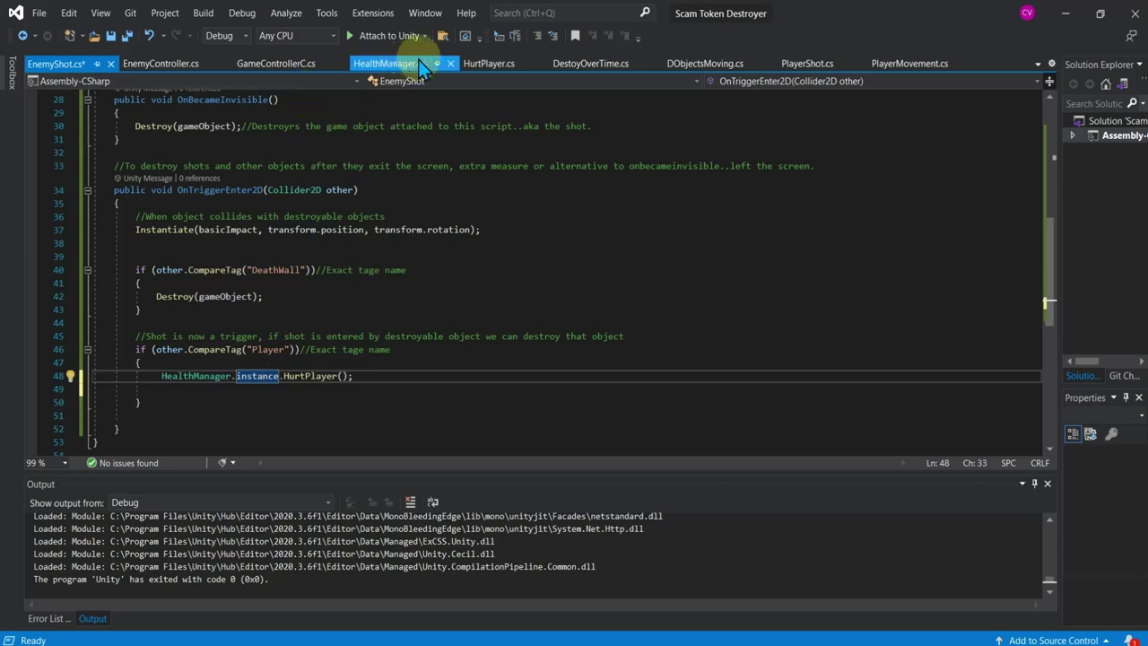
Check the HurtPlayer method in the HealthManager script, then return to EnemyShot.
{"action": "left_click", "coordinate": [385, 72]}
{"action": "scroll", "coordinate": [269, 314], "scroll_direction": "up", "scroll_amount": 4}
{"action": "scroll", "coordinate": [242, 327], "scroll_direction": "up", "scroll_amount": 5}
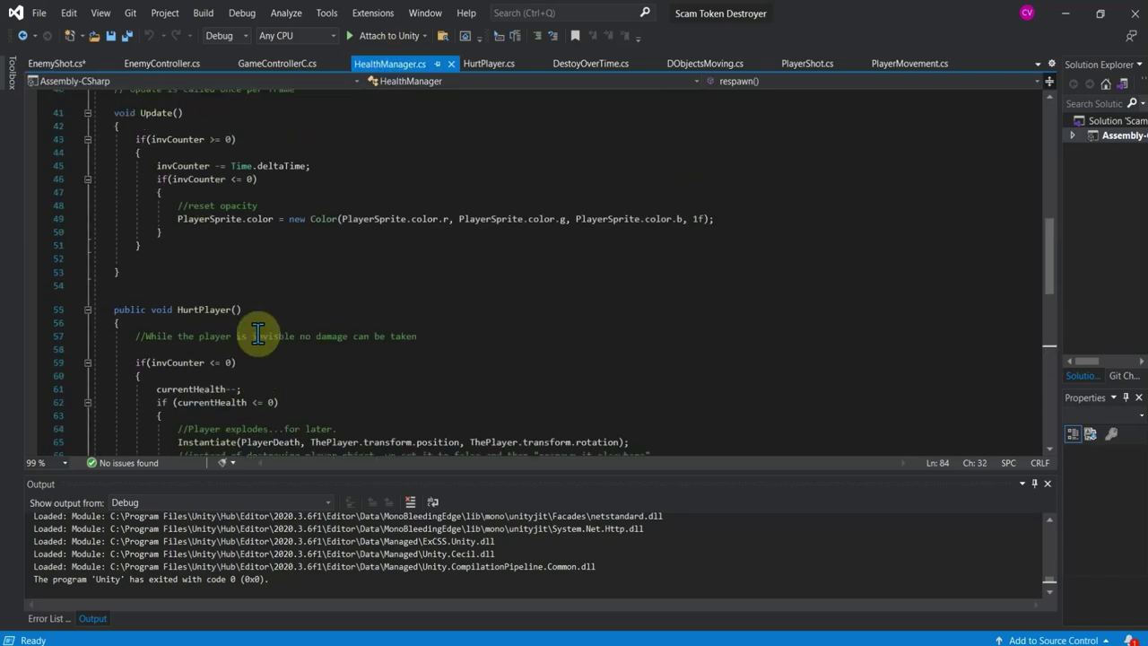
{"action": "left_click", "coordinate": [201, 309]}
{"action": "scroll", "coordinate": [201, 310], "scroll_direction": "down", "scroll_amount": 2}
{"action": "scroll", "coordinate": [157, 305], "scroll_direction": "down", "scroll_amount": 2}
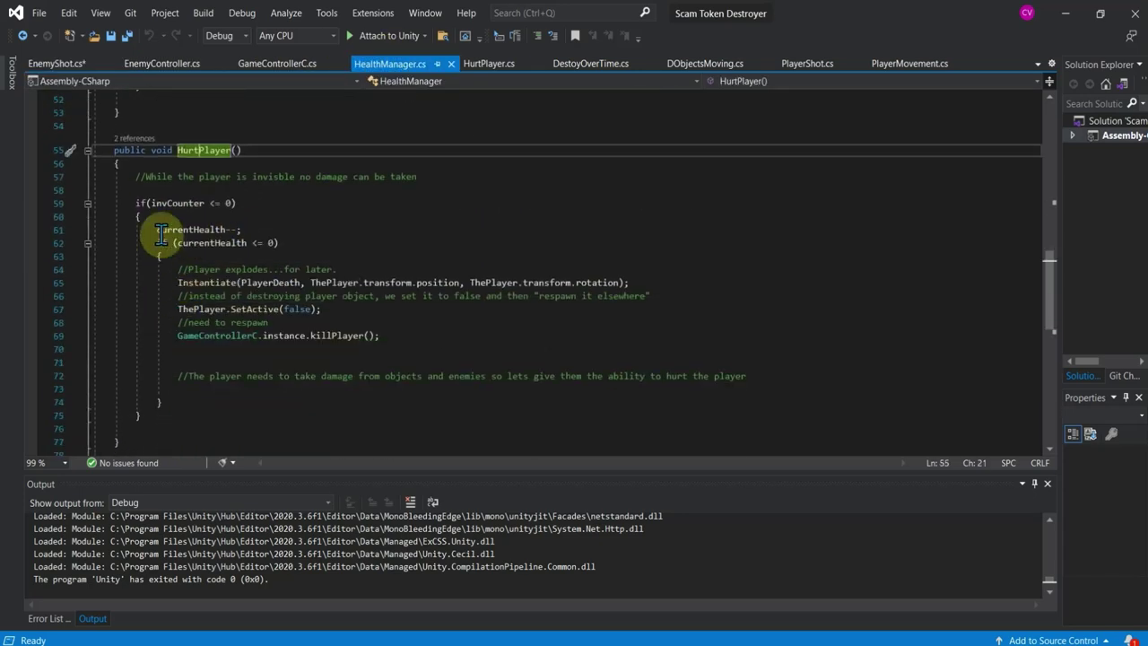
{"action": "left_click", "coordinate": [221, 414]}
{"action": "left_click", "coordinate": [55, 64]}
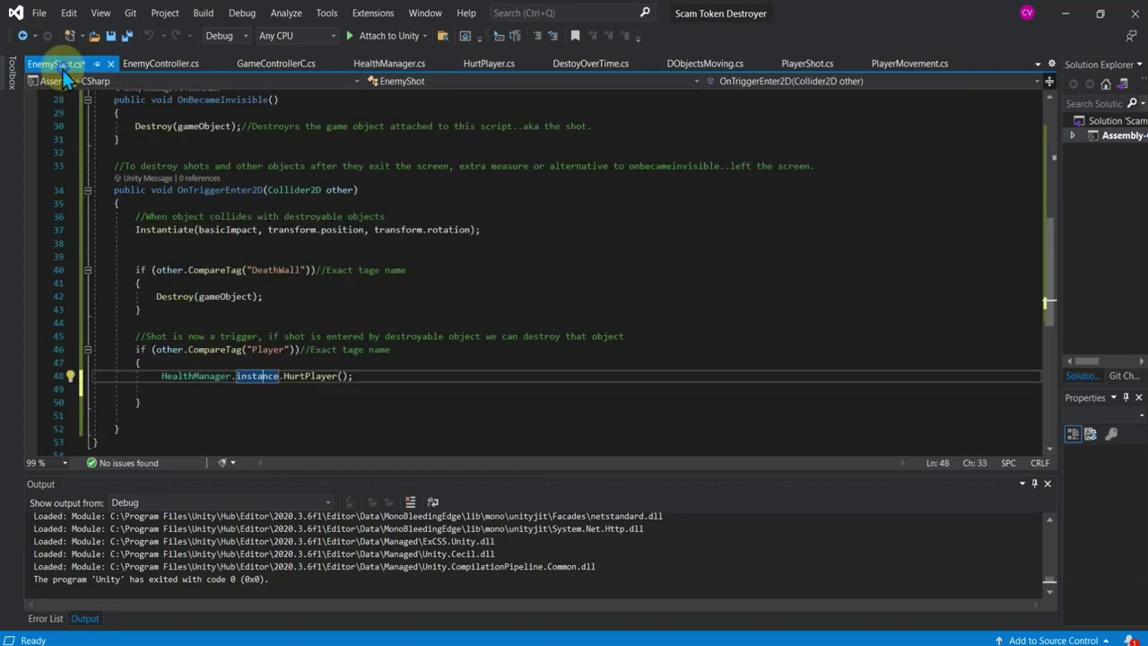
Attach to Unity to recompile, stop debugging, and switch back to Unity.
{"action": "left_click", "coordinate": [377, 36]}
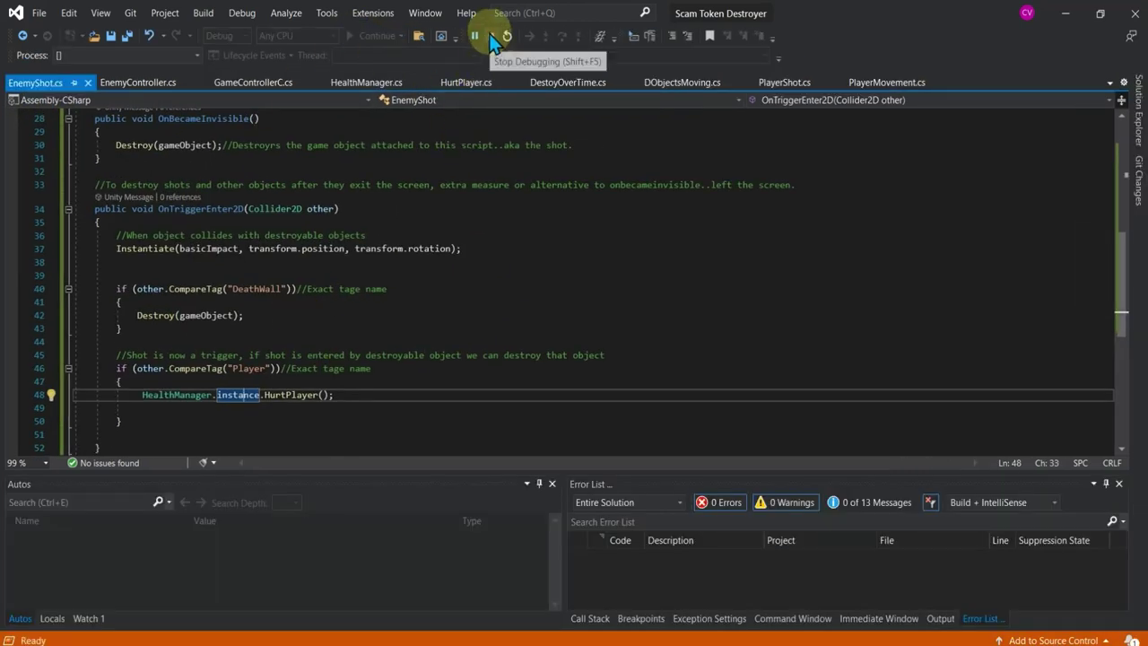
{"action": "left_click", "coordinate": [491, 38]}
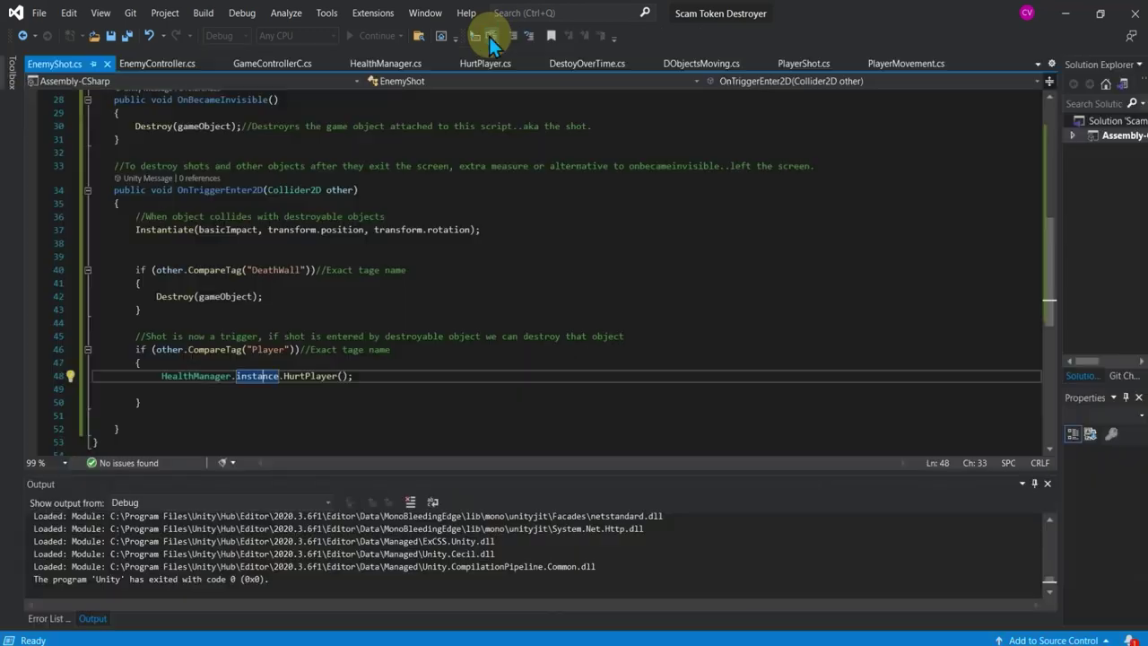
{"action": "left_click", "coordinate": [810, 632]}
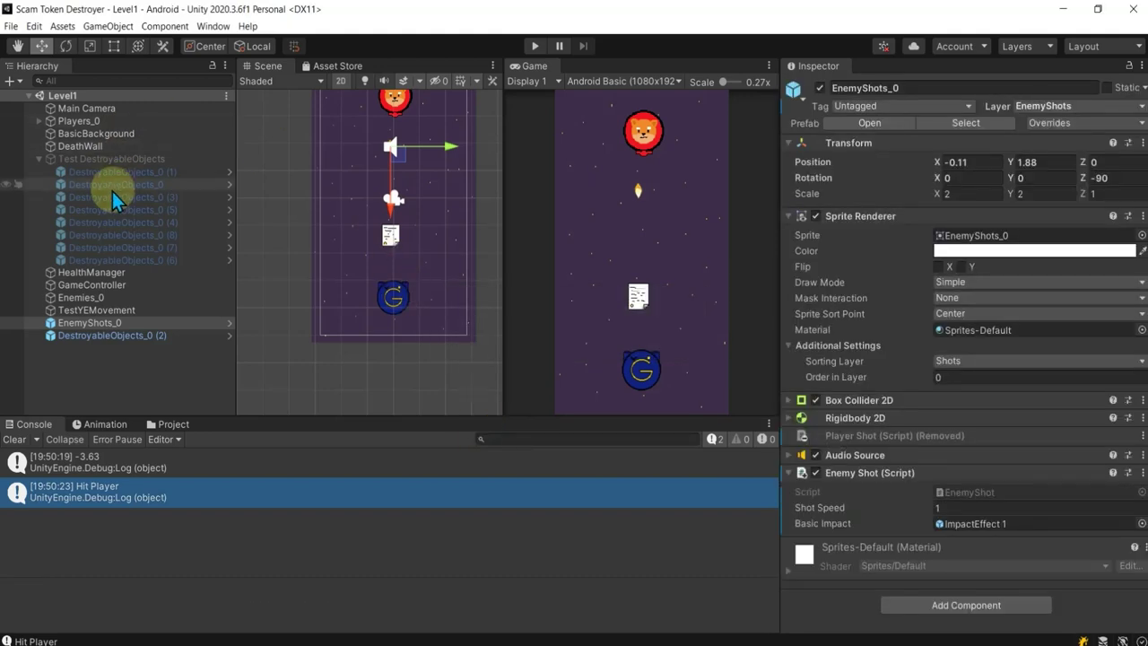
With HealthManager selected, play the level and confirm Current Health falls from 2 to 1.
{"action": "left_click", "coordinate": [79, 120]}
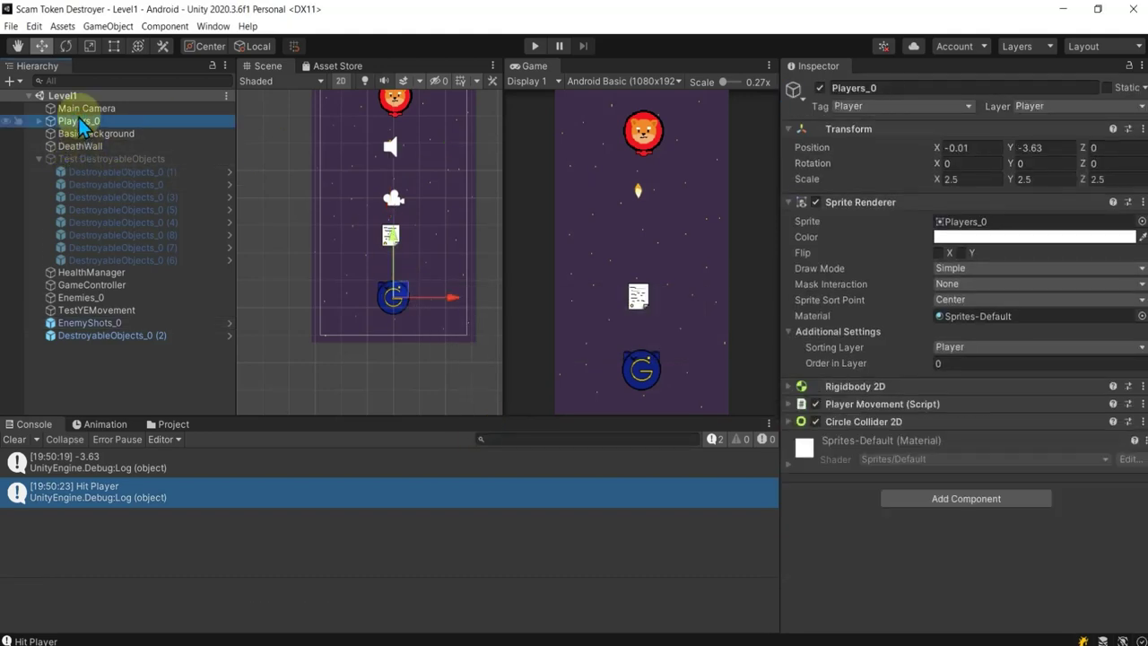
{"action": "left_click", "coordinate": [103, 273]}
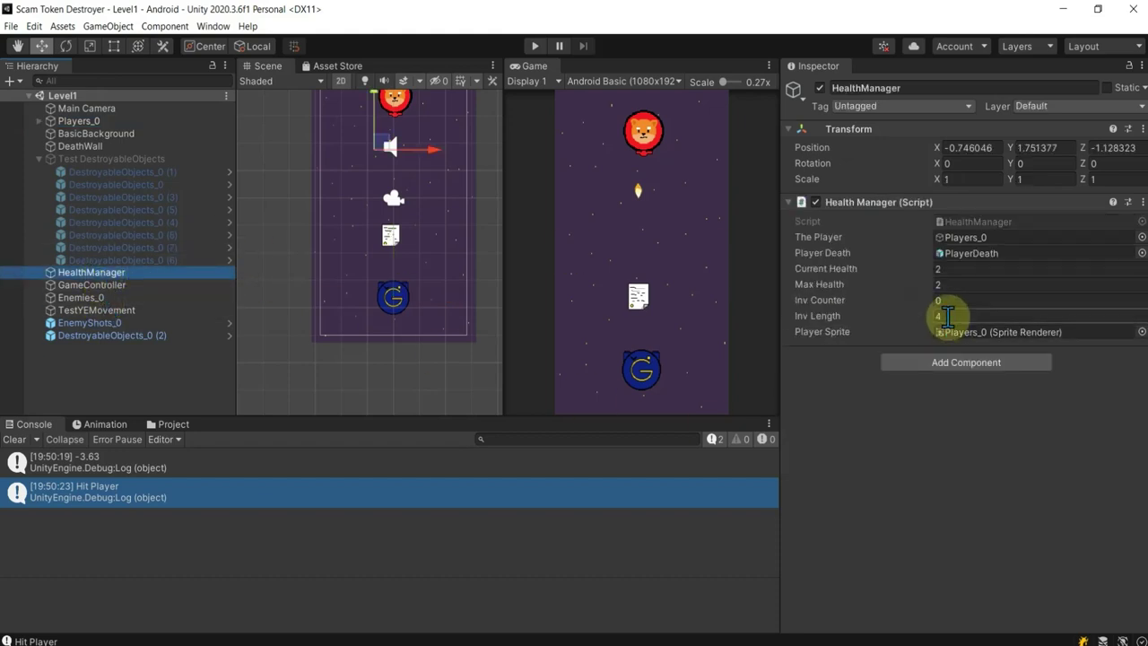
{"action": "left_click", "coordinate": [951, 268]}
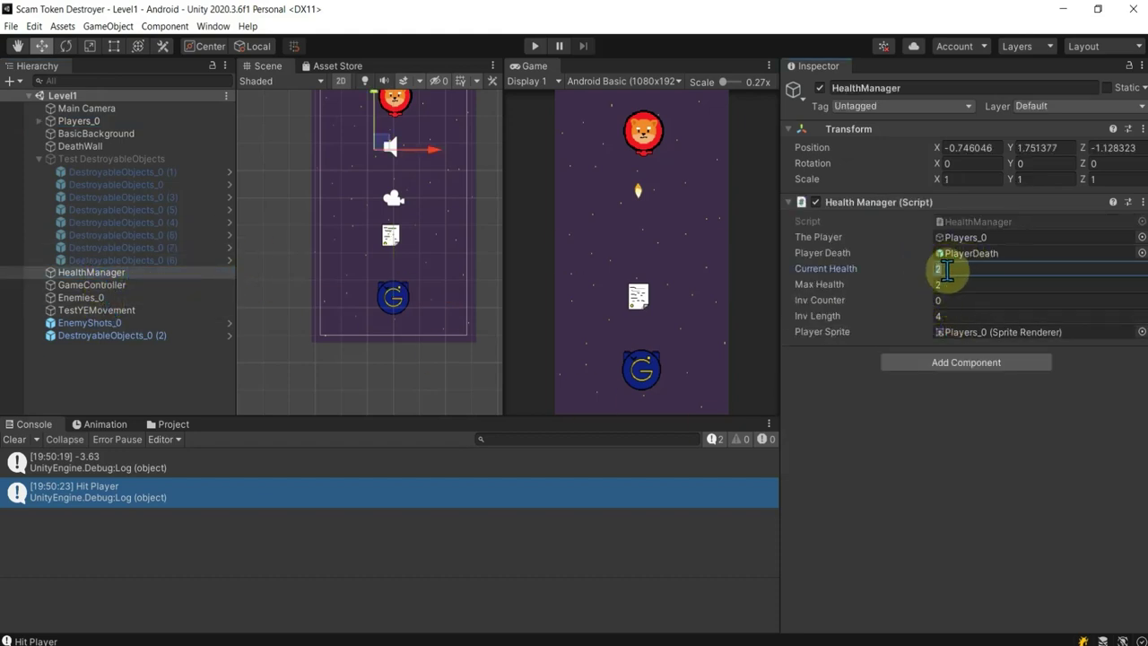
{"action": "left_click", "coordinate": [535, 46]}
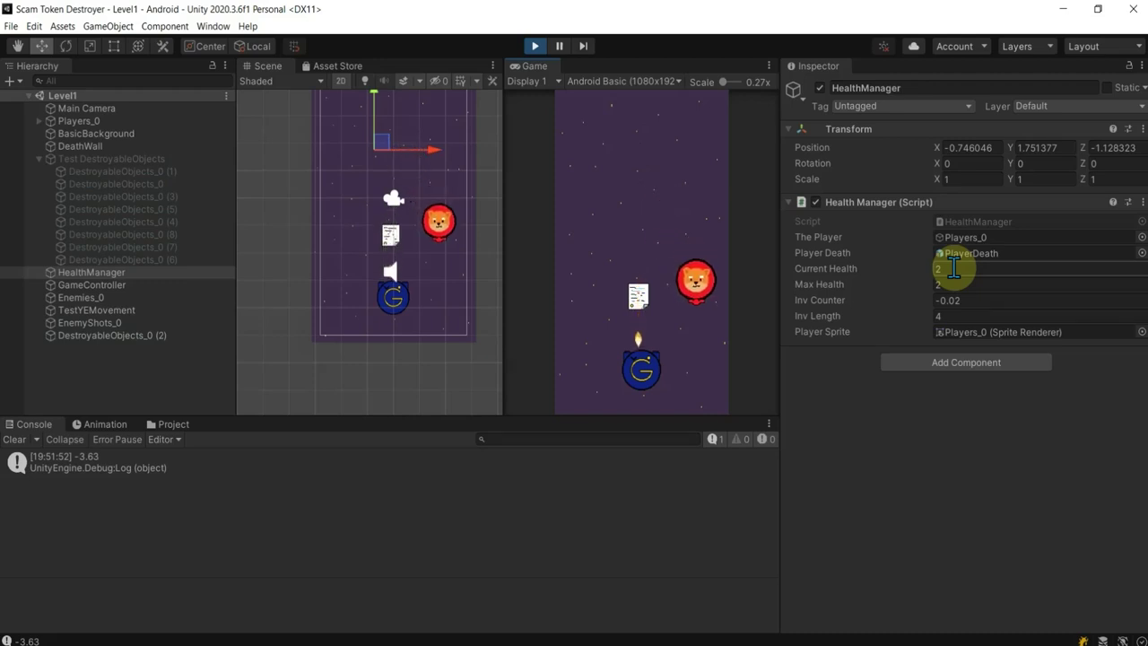
{"action": "left_click", "coordinate": [954, 268]}
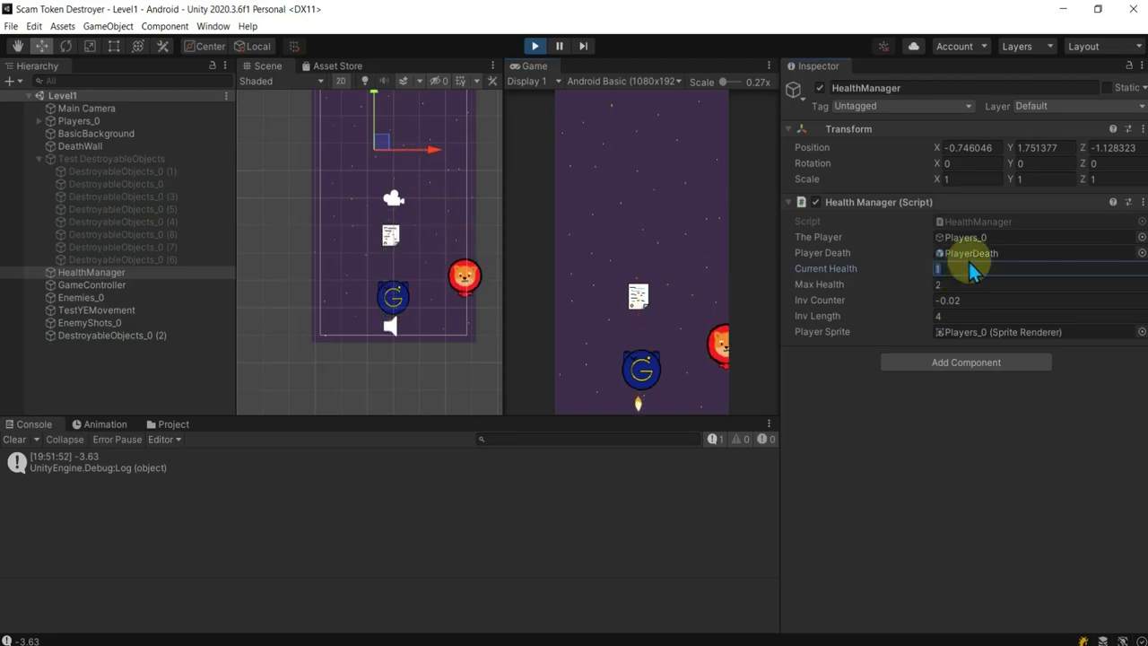
{"action": "left_click", "coordinate": [534, 49]}
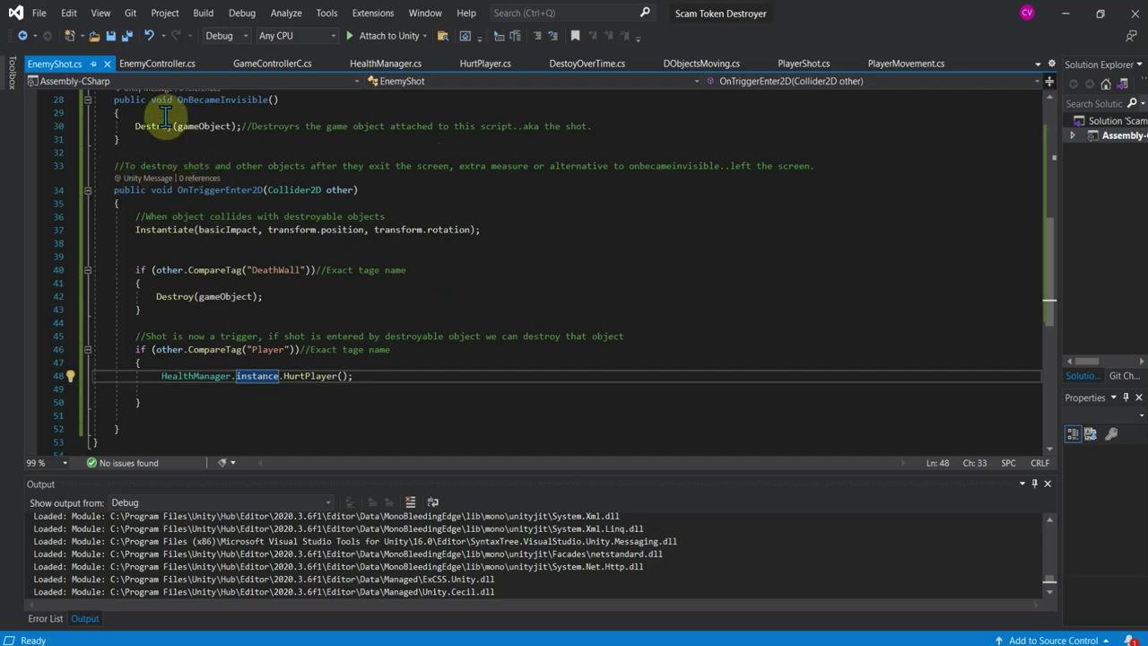
In EnemyController.cs, expand OnTriggerEnter2D and go to the end of the DeathWall check.
{"action": "left_click", "coordinate": [146, 65]}
{"action": "scroll", "coordinate": [314, 296], "scroll_direction": "down", "scroll_amount": 3}
{"action": "scroll", "coordinate": [315, 312], "scroll_direction": "down", "scroll_amount": 3}
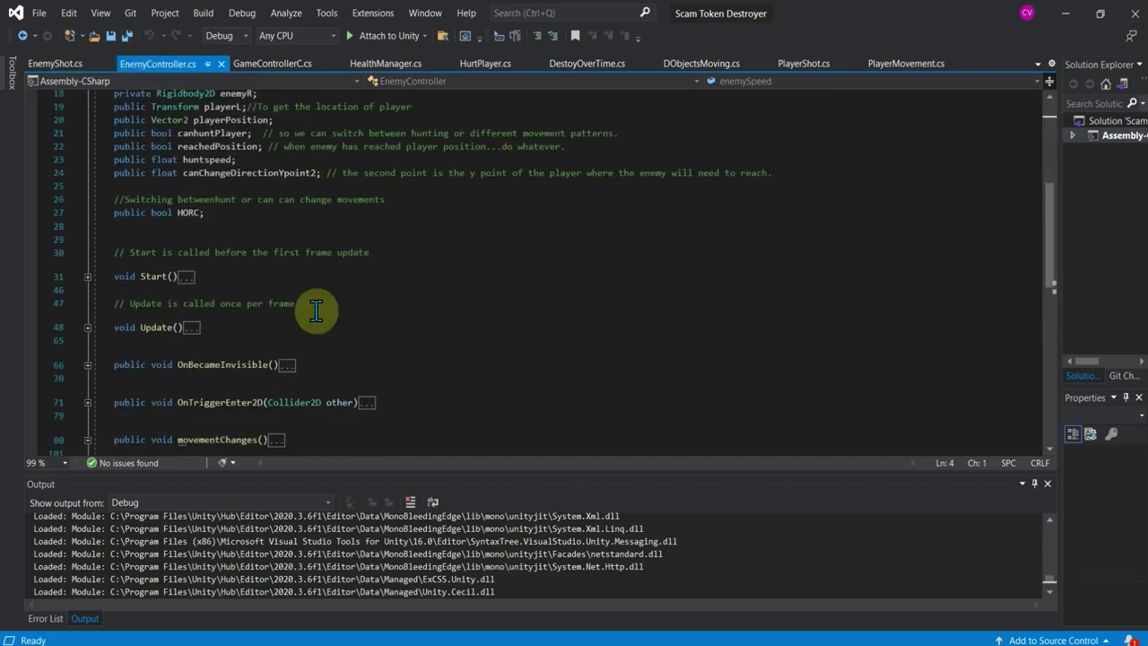
{"action": "scroll", "coordinate": [316, 311], "scroll_direction": "down", "scroll_amount": 4}
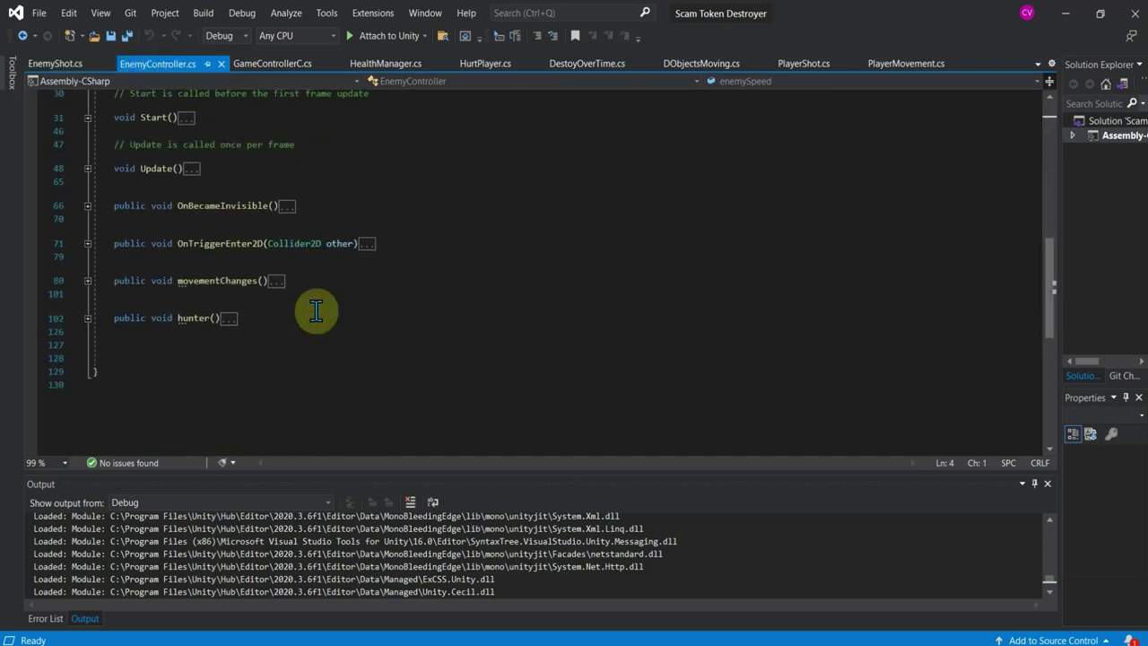
{"action": "left_click", "coordinate": [87, 243]}
{"action": "left_click", "coordinate": [199, 306]}
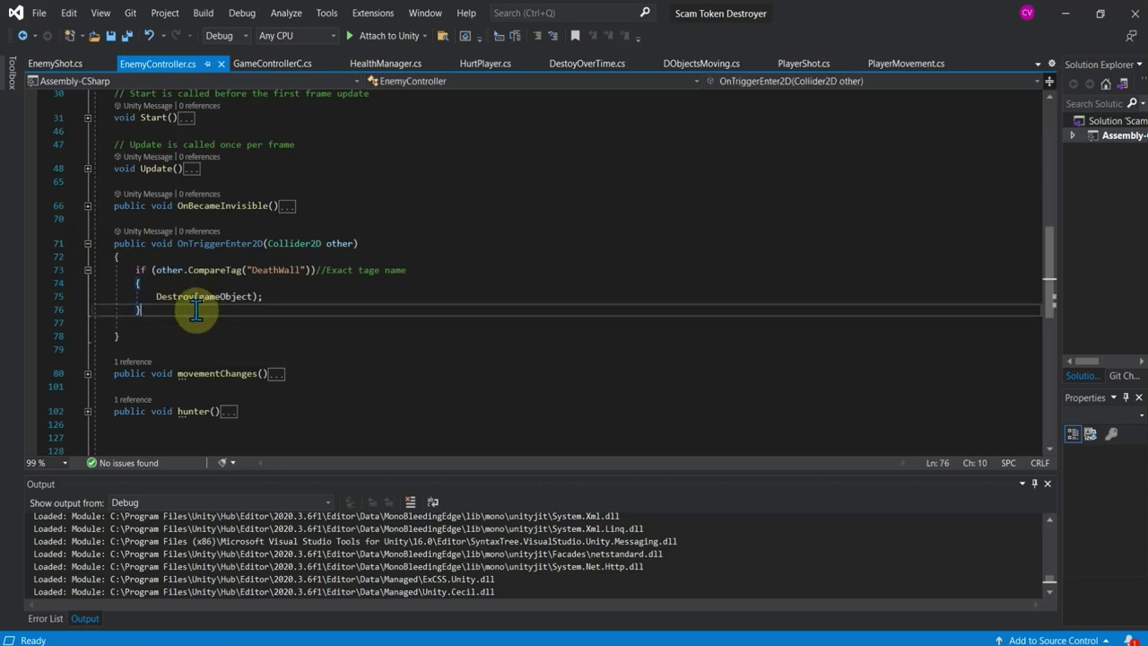
Copy the Player-tag if-block calling HurtPlayer from EnemyShot.cs.
{"action": "left_click", "coordinate": [41, 64]}
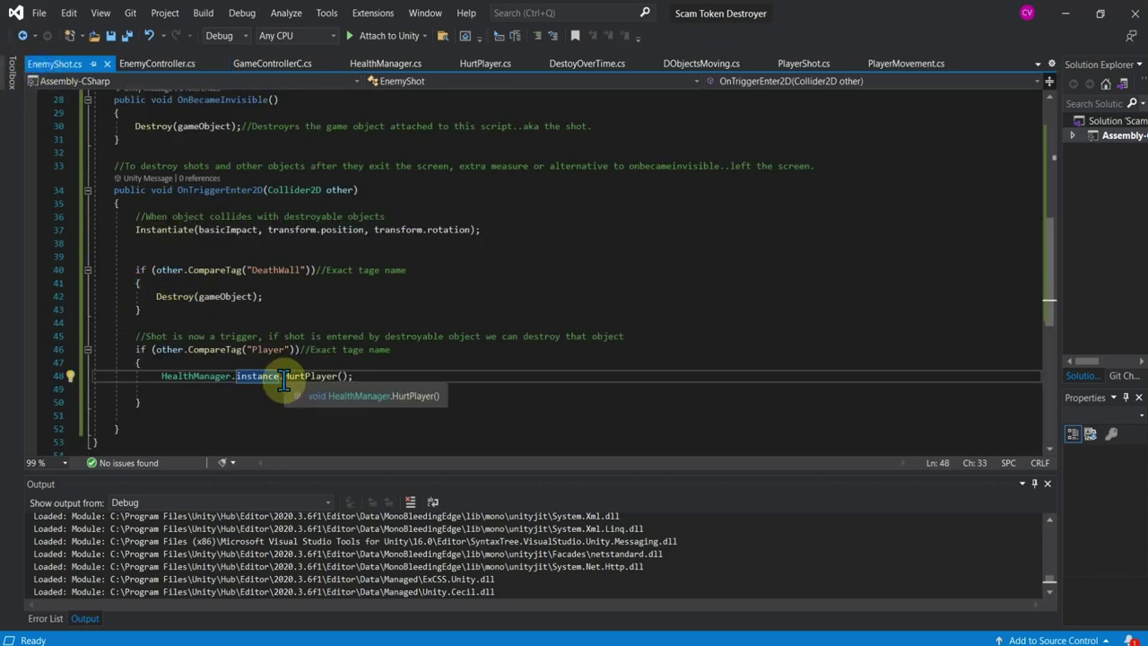
{"action": "left_click_drag", "start_coordinate": [355, 376], "coordinate": [89, 352]}
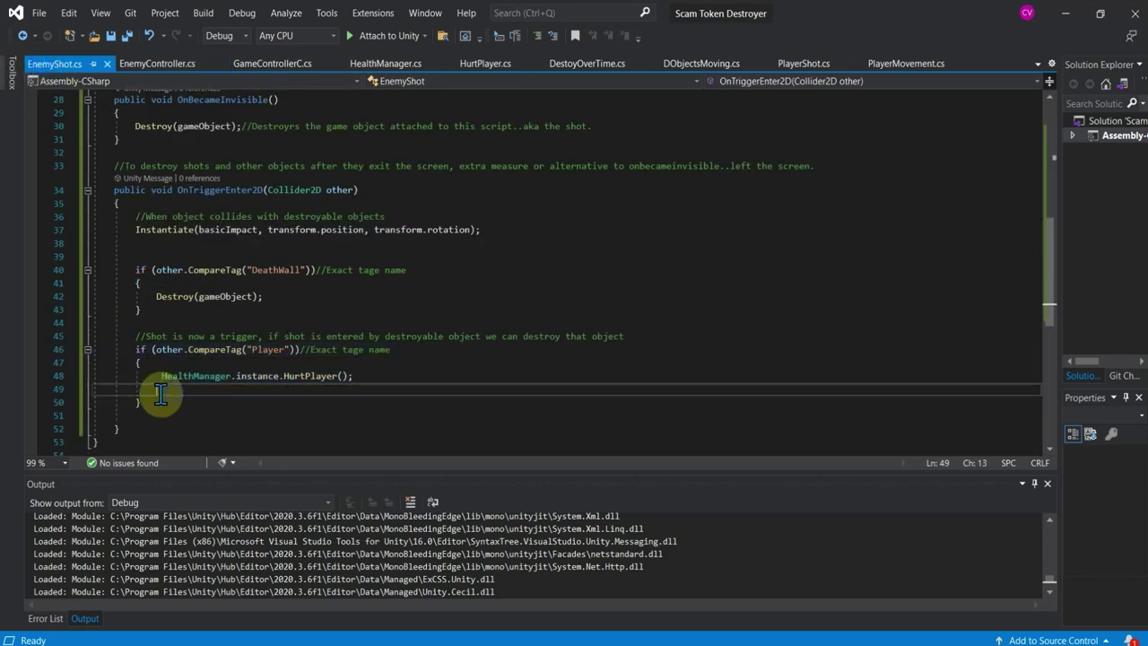
{"action": "left_click_drag", "start_coordinate": [142, 402], "coordinate": [81, 347]}
{"action": "right_click", "coordinate": [112, 365]}
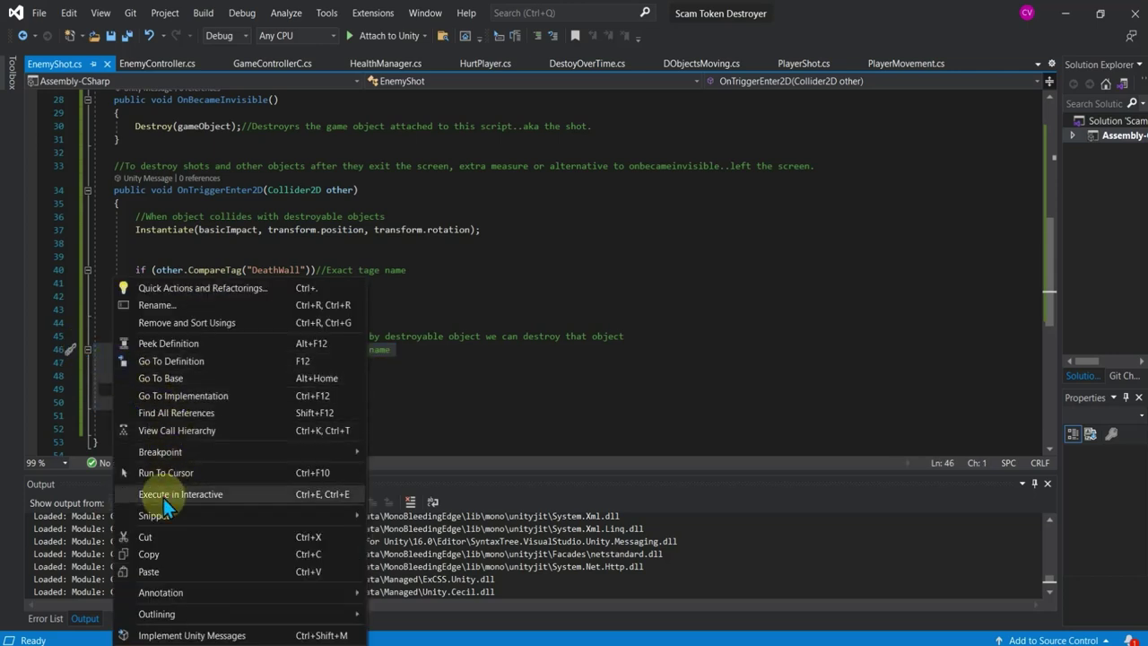
{"action": "left_click", "coordinate": [148, 544]}
Paste the Player-tag HurtPlayer block after the DeathWall check and build by attaching to Unity.
{"action": "left_click", "coordinate": [134, 65]}
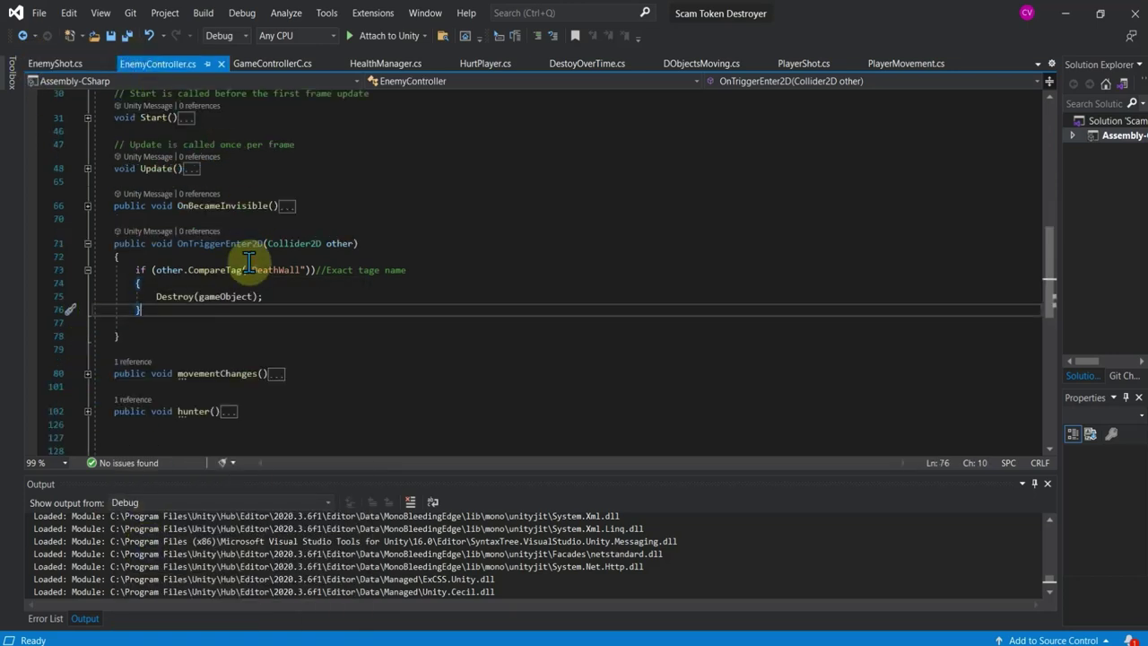
{"action": "key", "text": "Return"}
{"action": "key", "text": "Return"}
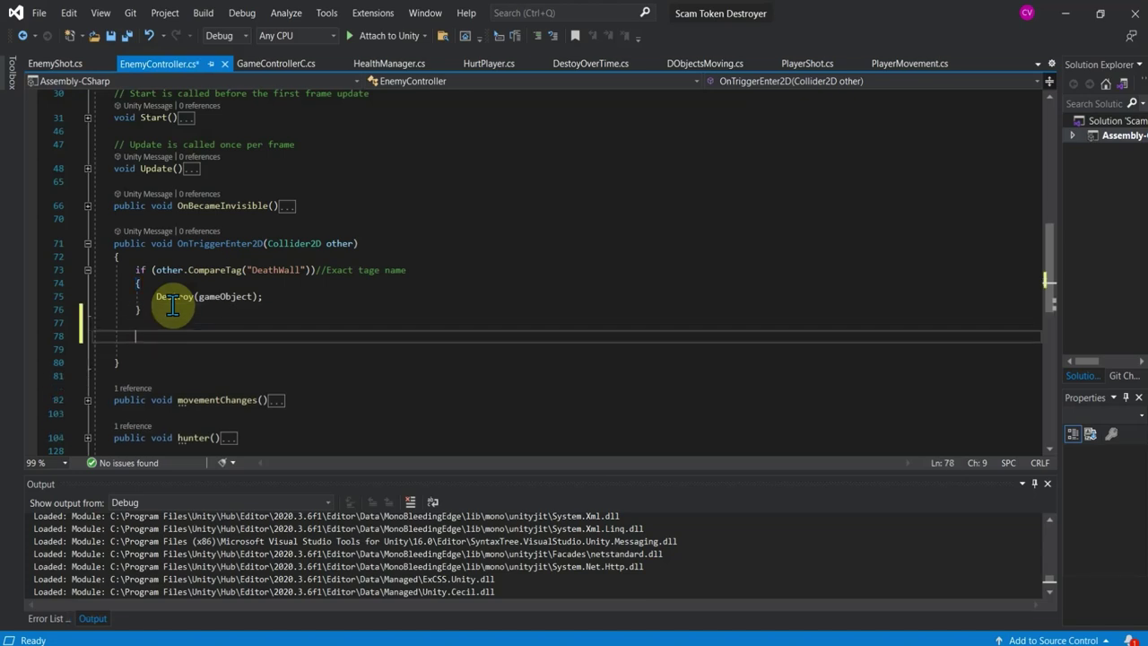
{"action": "key", "text": "ctrl+v"}
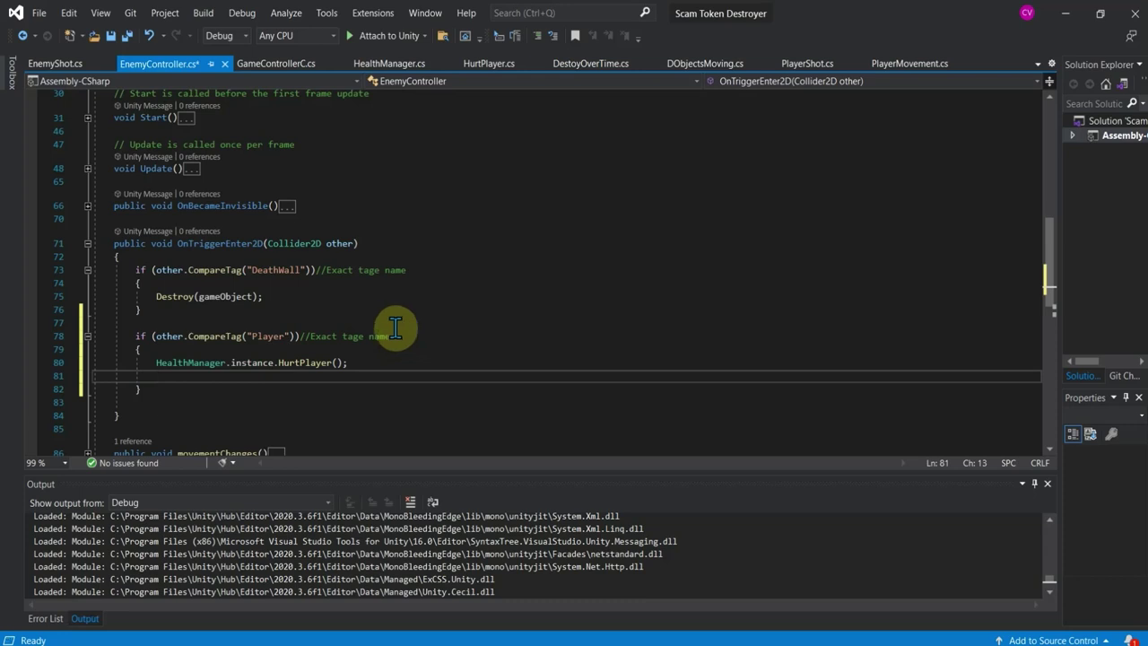
{"action": "left_click", "coordinate": [385, 36]}
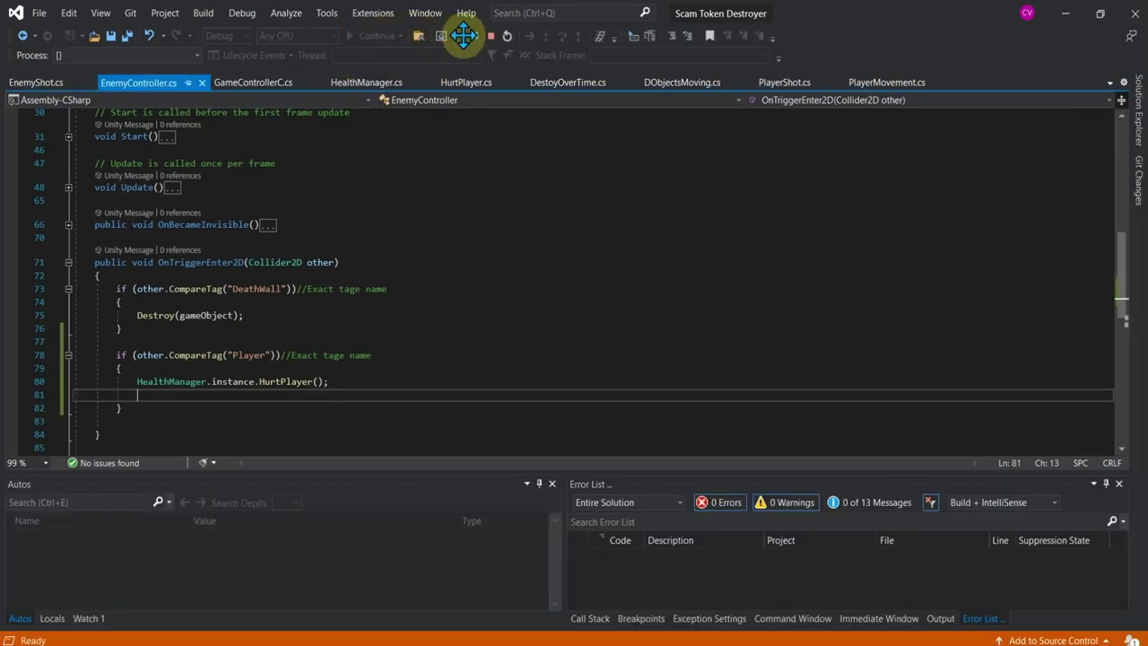
{"action": "left_click", "coordinate": [485, 38]}
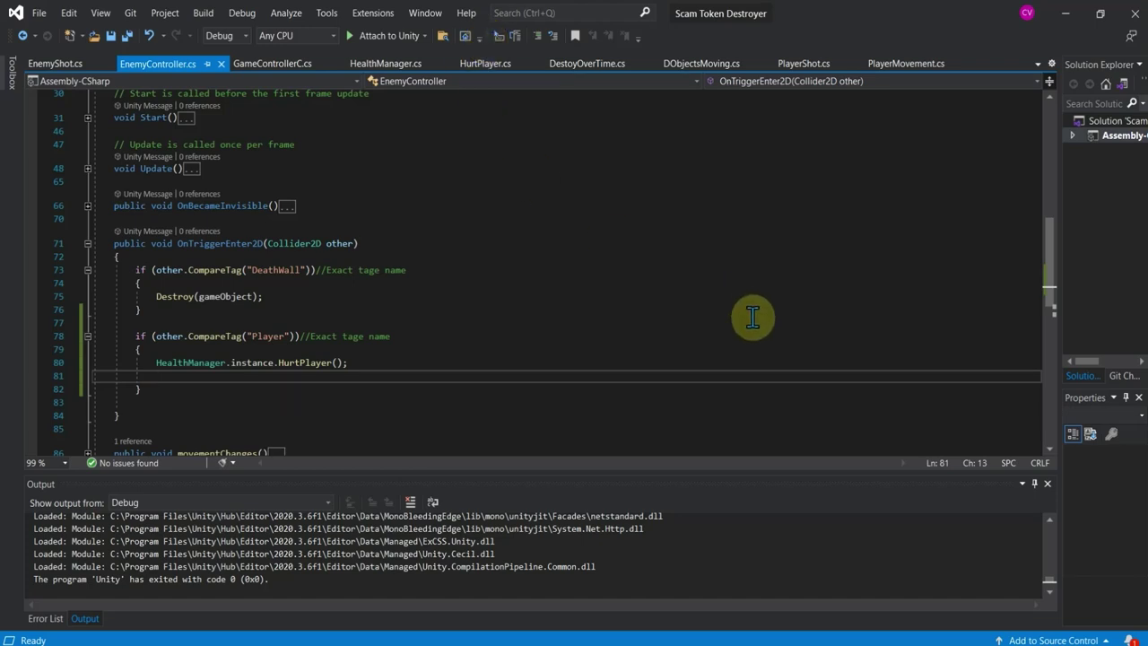
Look over the top of the EnemyShot script.
{"action": "scroll", "coordinate": [457, 304], "scroll_direction": "up", "scroll_amount": 5}
{"action": "scroll", "coordinate": [457, 304], "scroll_direction": "up", "scroll_amount": 5}
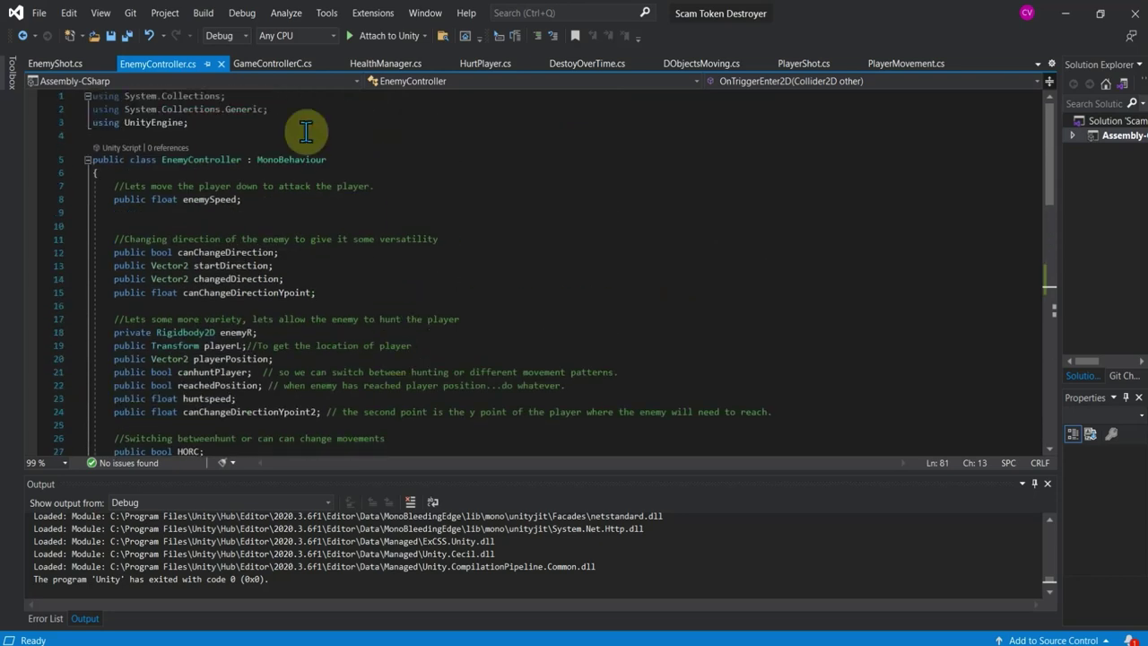
{"action": "left_click", "coordinate": [43, 65]}
{"action": "scroll", "coordinate": [301, 260], "scroll_direction": "up", "scroll_amount": 4}
{"action": "scroll", "coordinate": [301, 260], "scroll_direction": "up", "scroll_amount": 5}
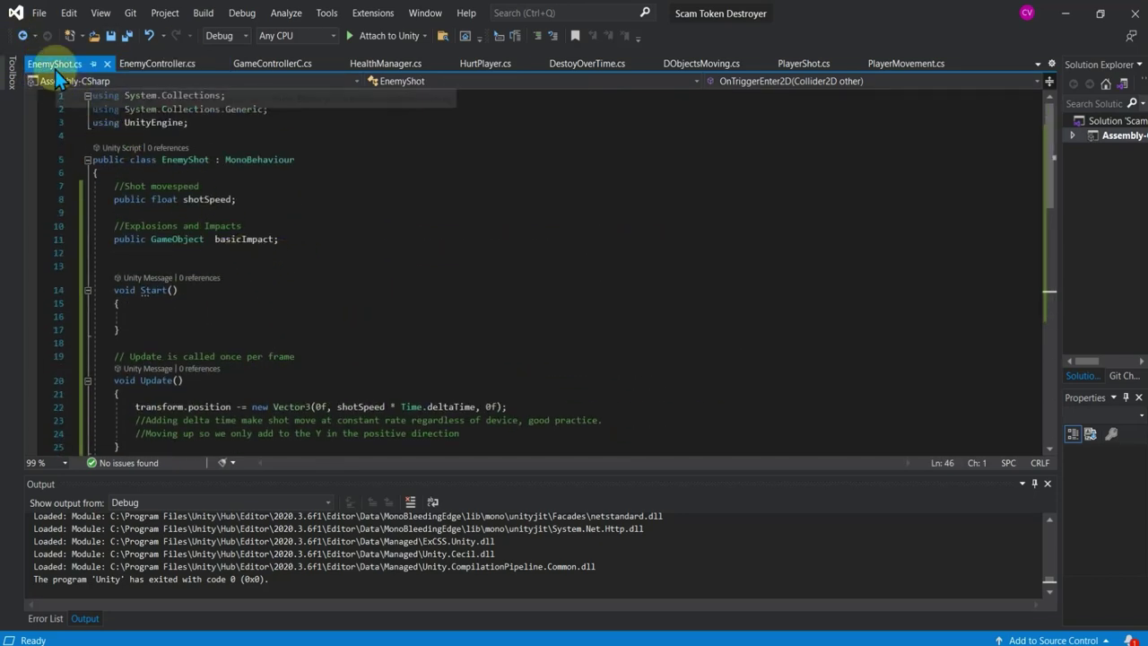
Add the '//Enemy Shooting using the Shot Prefab' comment below HORC in EnemyController, then return to Unity.
{"action": "left_click", "coordinate": [150, 64]}
{"action": "scroll", "coordinate": [278, 260], "scroll_direction": "down", "scroll_amount": 4}
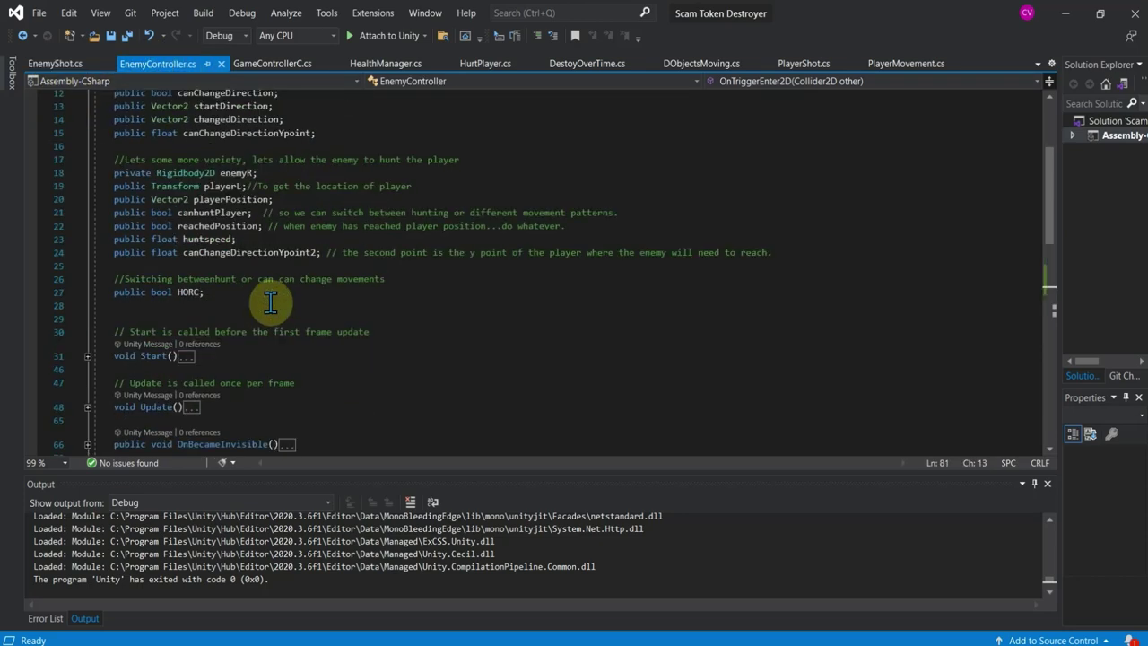
{"action": "left_click", "coordinate": [169, 308]}
{"action": "key", "text": "Return"}
{"action": "key", "text": "Return"}
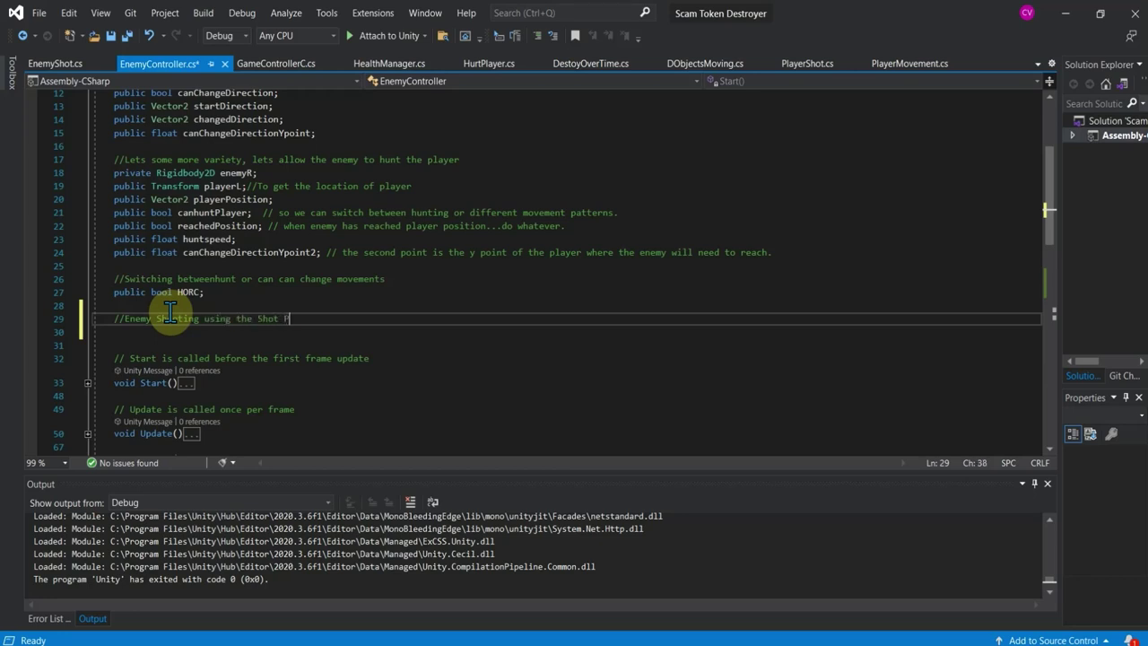
{"action": "type", "text": "refab"}
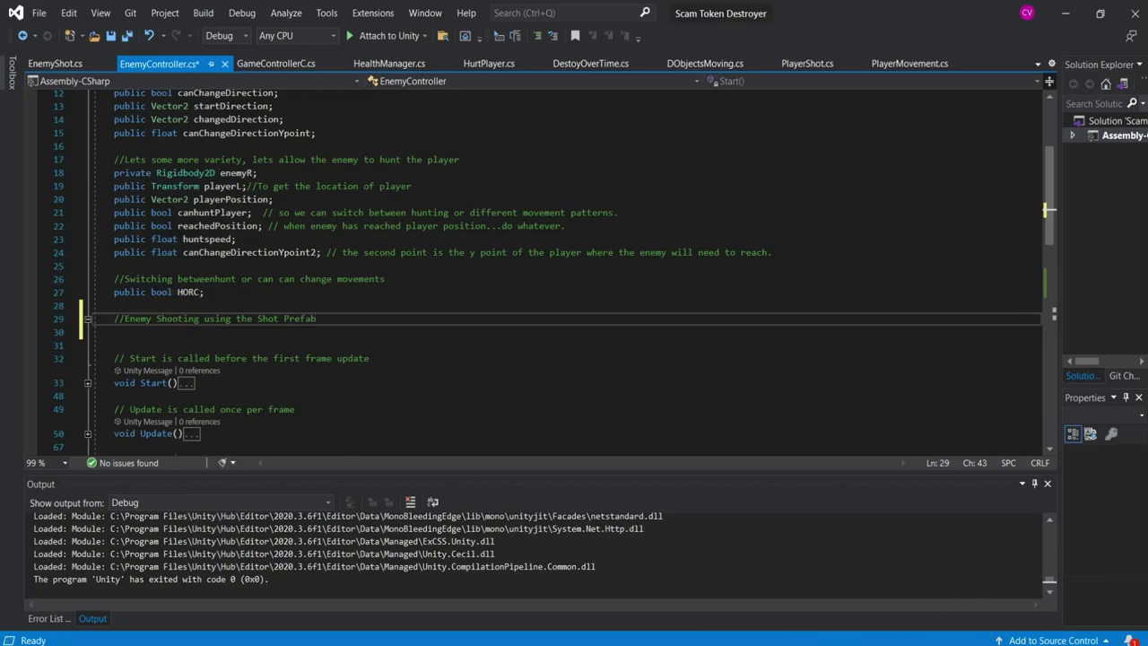
{"action": "key", "text": "alt+Tab"}
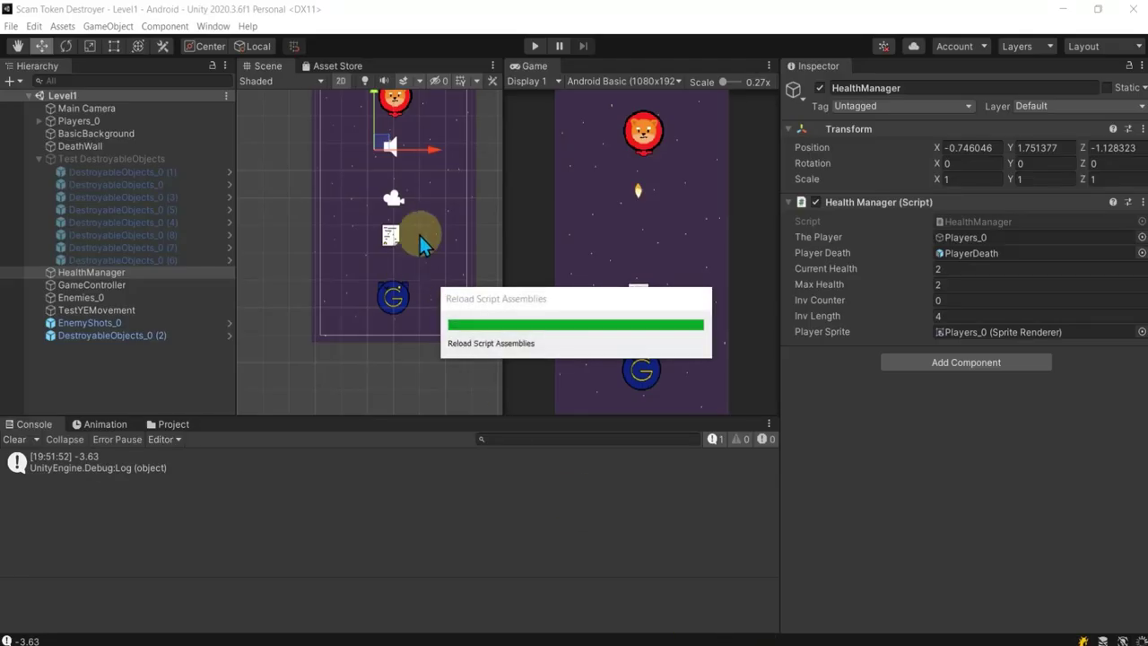
Delete DestroyableObjects_0 (2) from the level and look over the PlayerShots sprite.
{"action": "left_click", "coordinate": [131, 337]}
{"action": "key", "text": "Delete"}
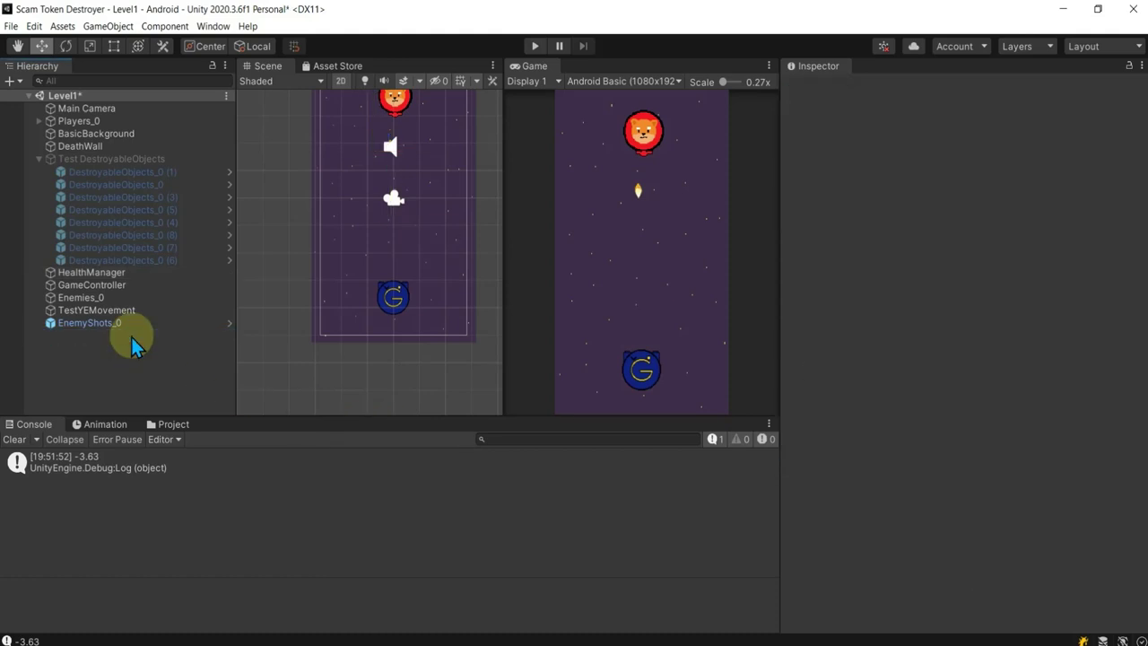
{"action": "left_click", "coordinate": [130, 327]}
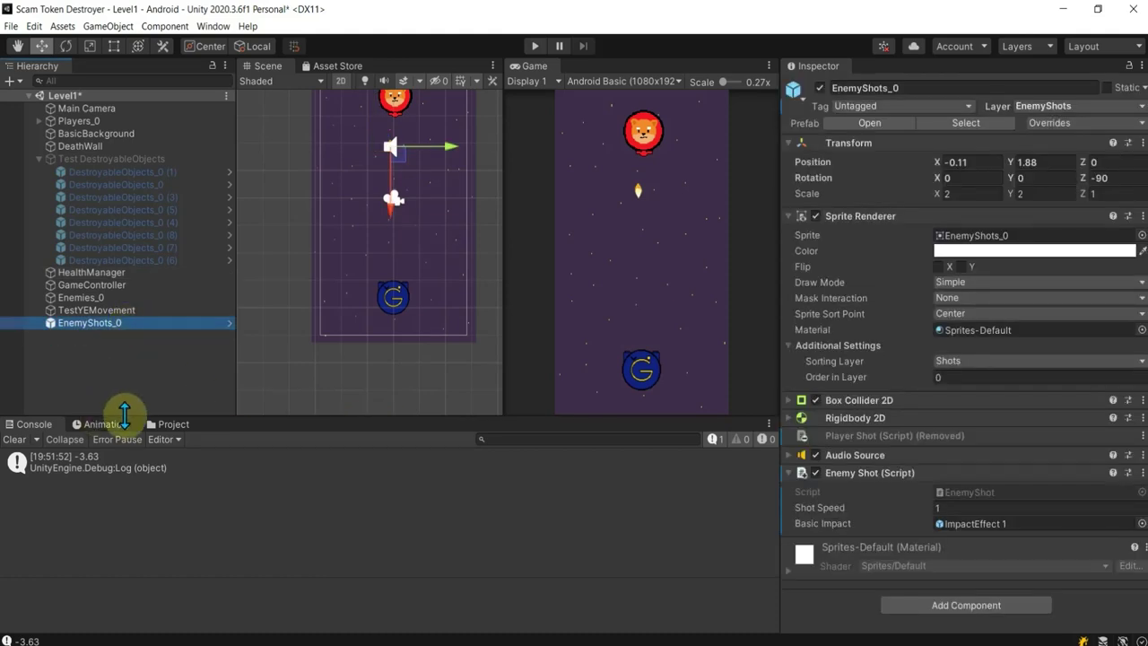
{"action": "left_click", "coordinate": [171, 423]}
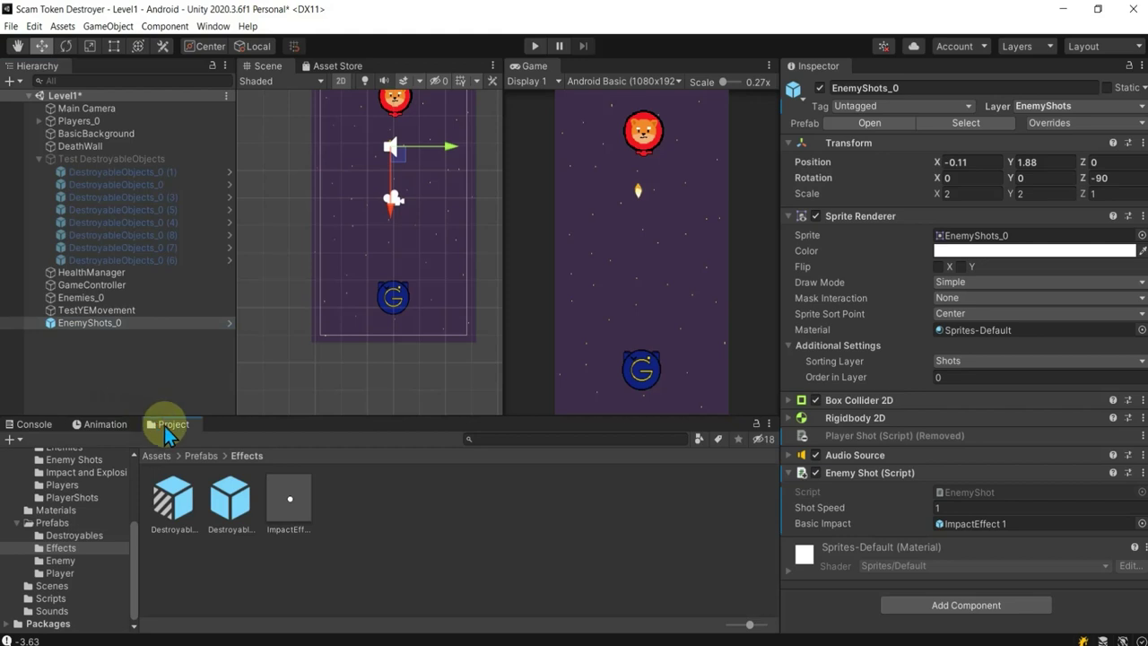
{"action": "left_click", "coordinate": [81, 497]}
{"action": "left_click", "coordinate": [166, 499]}
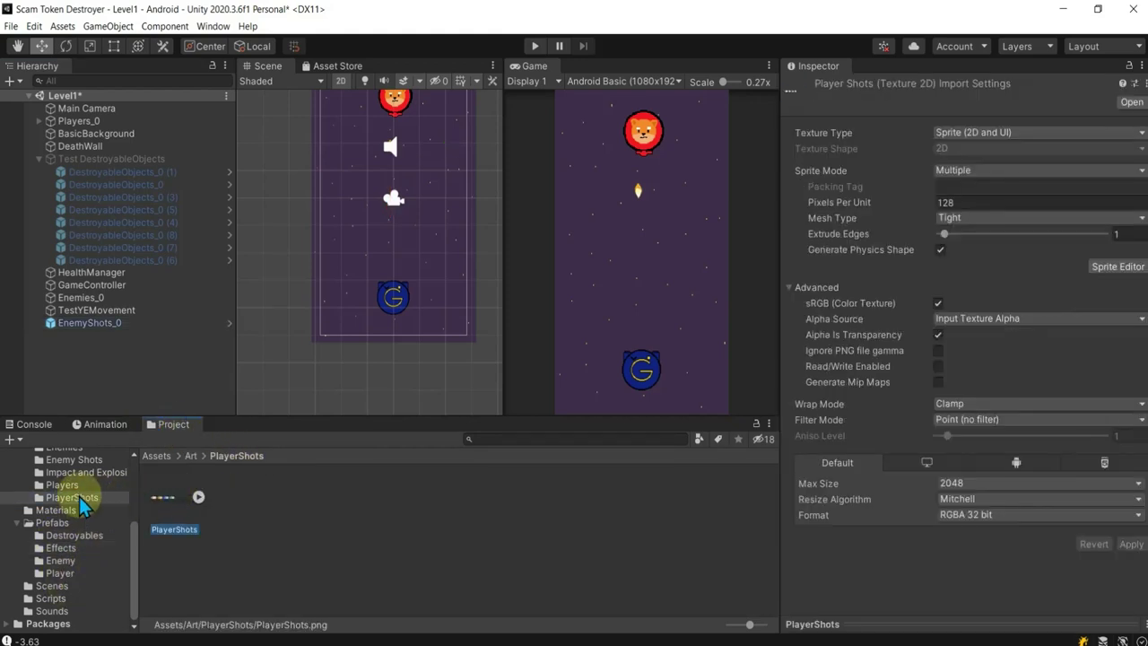
Delete the old EnemyShots_0 prefab from the Enemy prefab folder.
{"action": "left_click", "coordinate": [63, 562]}
{"action": "left_click", "coordinate": [158, 516]}
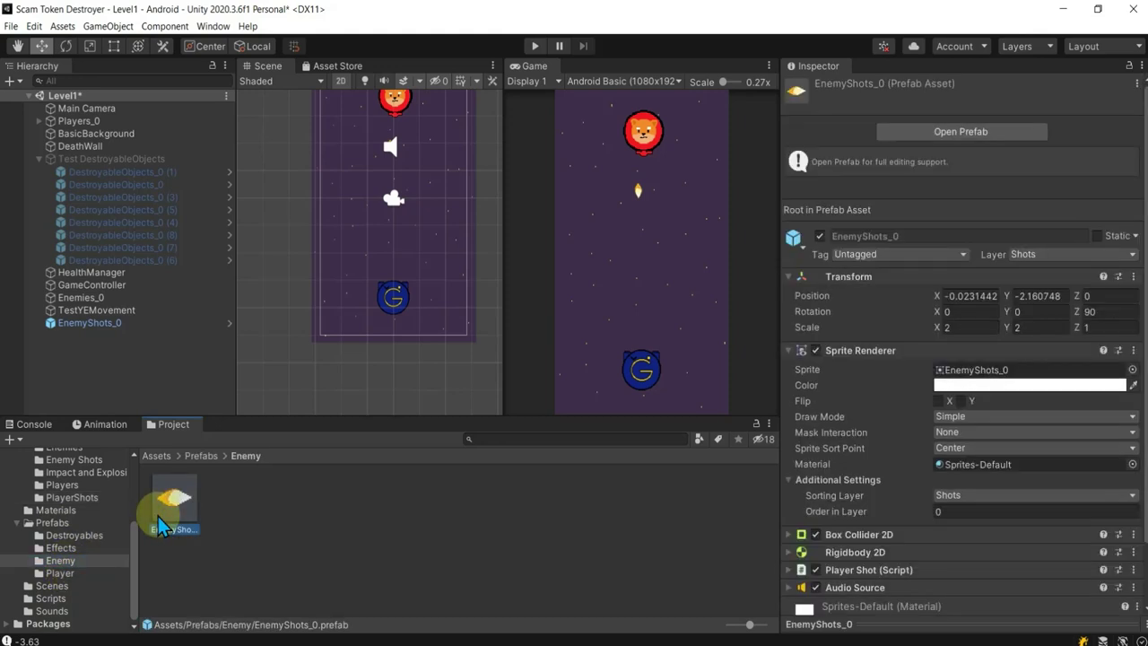
{"action": "key", "text": "Delete"}
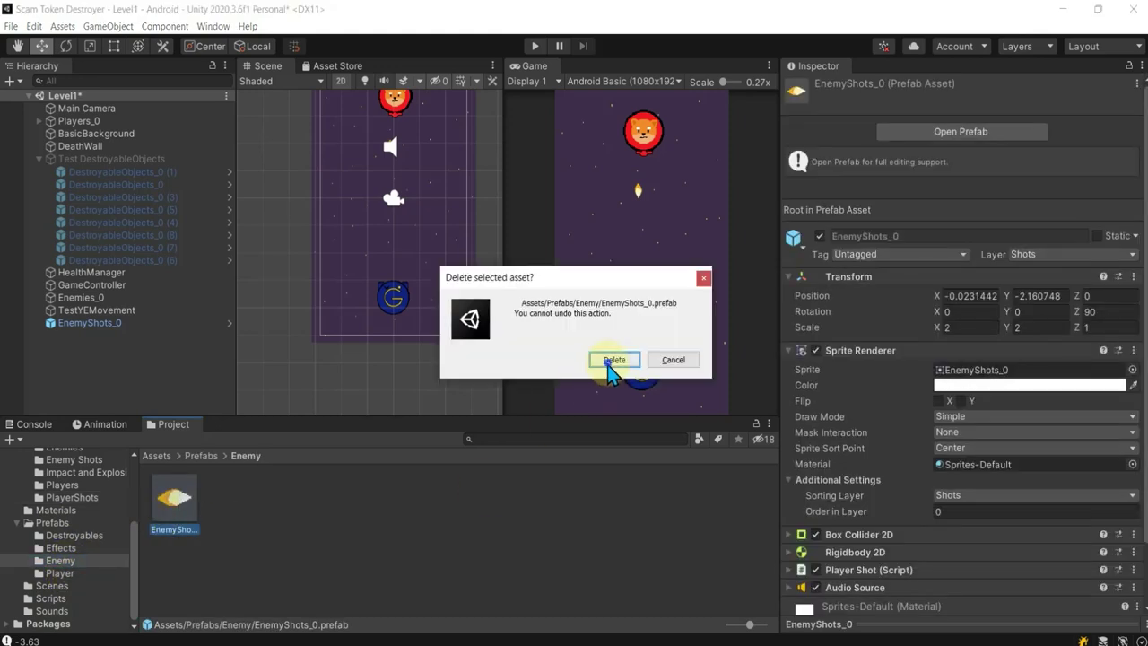
{"action": "left_click", "coordinate": [615, 359]}
Make the scene's EnemyShots_0 a new prefab in Prefabs/Enemy and save Level1.
{"action": "left_click", "coordinate": [90, 323]}
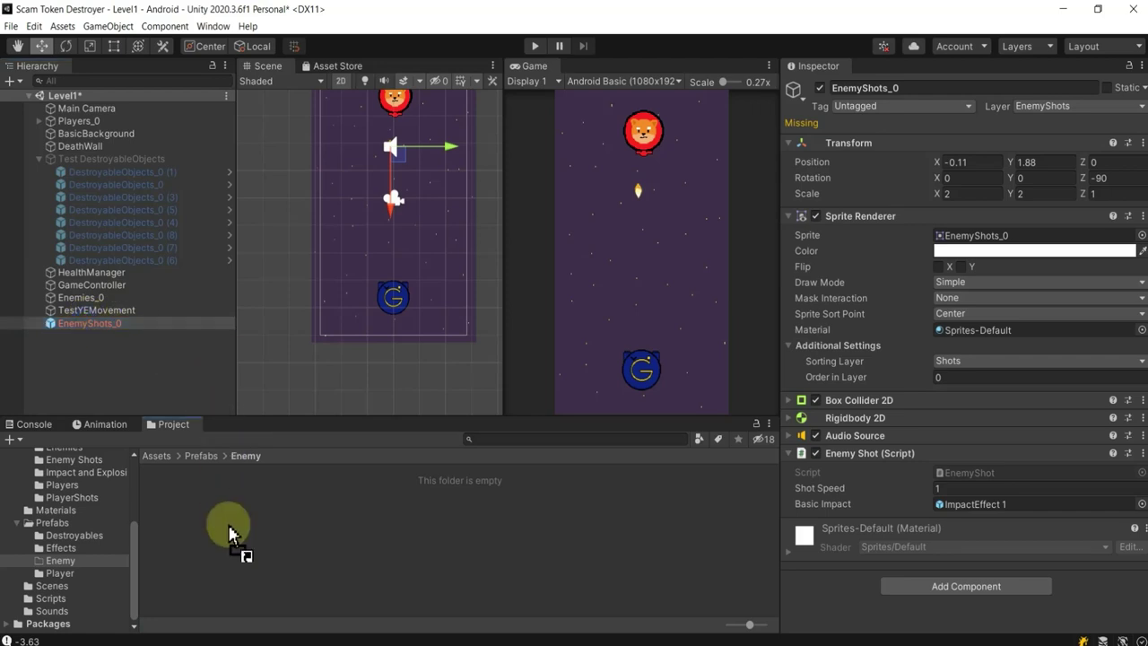
{"action": "left_click_drag", "start_coordinate": [90, 324], "coordinate": [233, 531]}
{"action": "scroll", "coordinate": [987, 448], "scroll_direction": "down", "scroll_amount": 3}
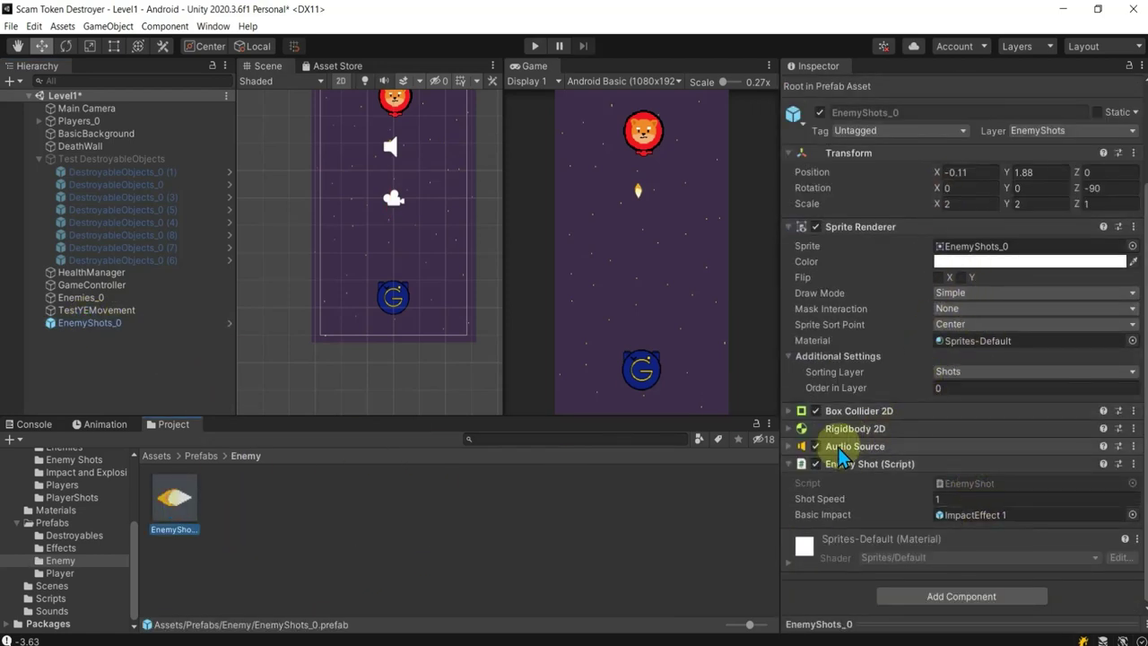
{"action": "key", "text": "ctrl+s"}
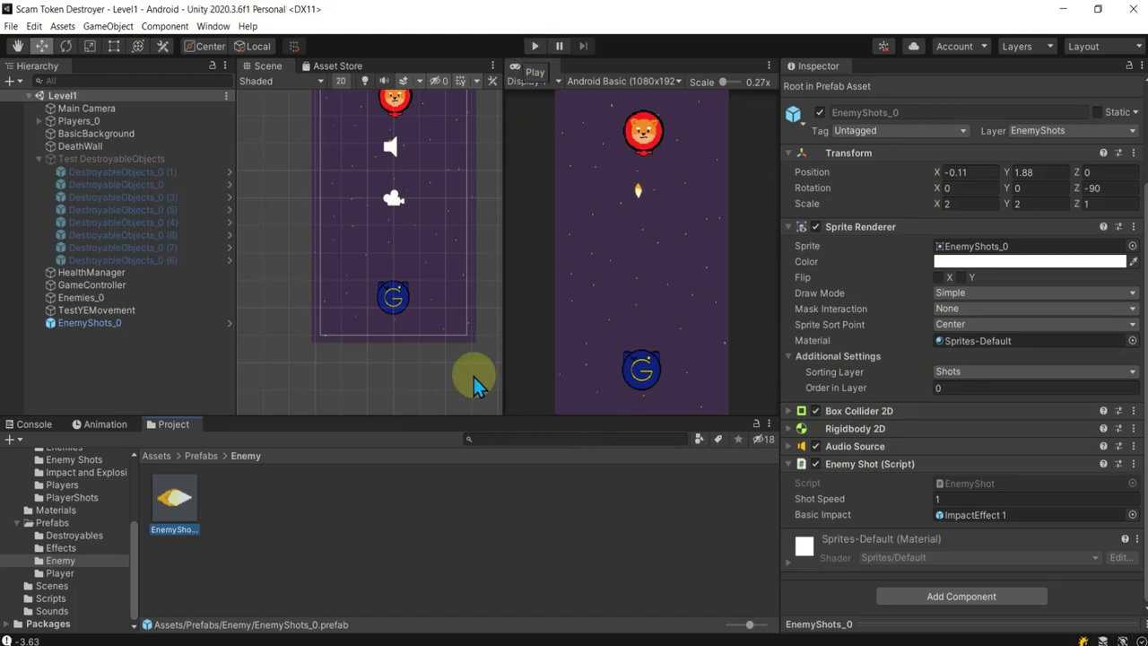
{"action": "scroll", "coordinate": [475, 375], "scroll_direction": "up", "scroll_amount": 1}
{"action": "scroll", "coordinate": [477, 361], "scroll_direction": "down", "scroll_amount": 2}
{"action": "middle_click_drag", "start_coordinate": [467, 214], "coordinate": [456, 261]}
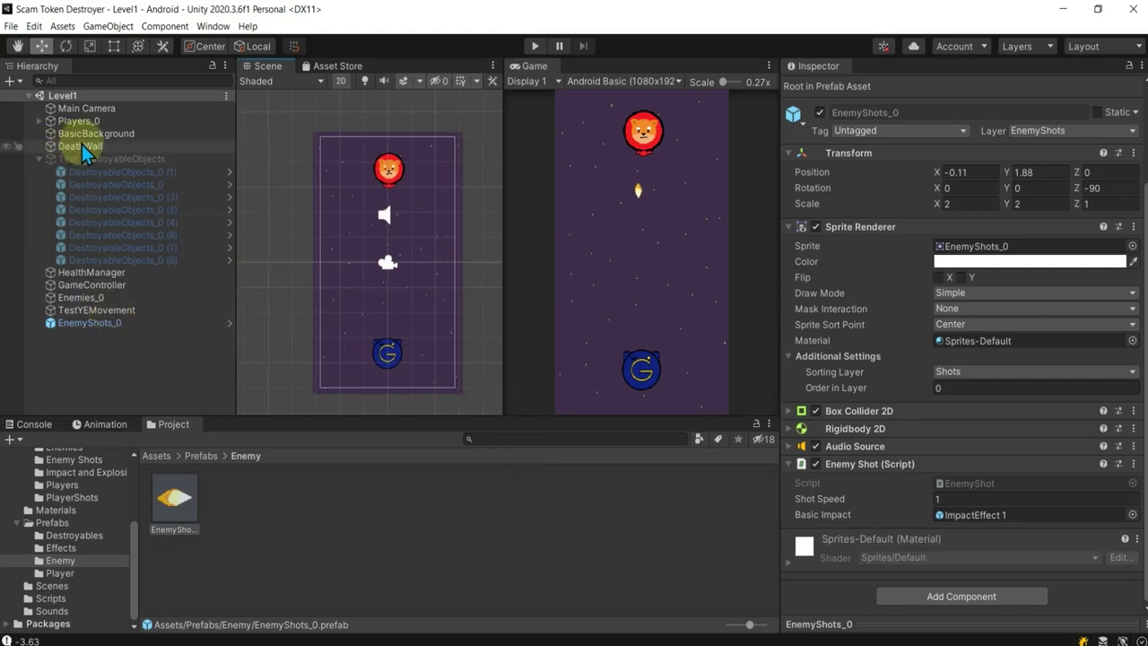
Create an empty child of Enemies_0 named Forepoint.
{"action": "left_click", "coordinate": [93, 299]}
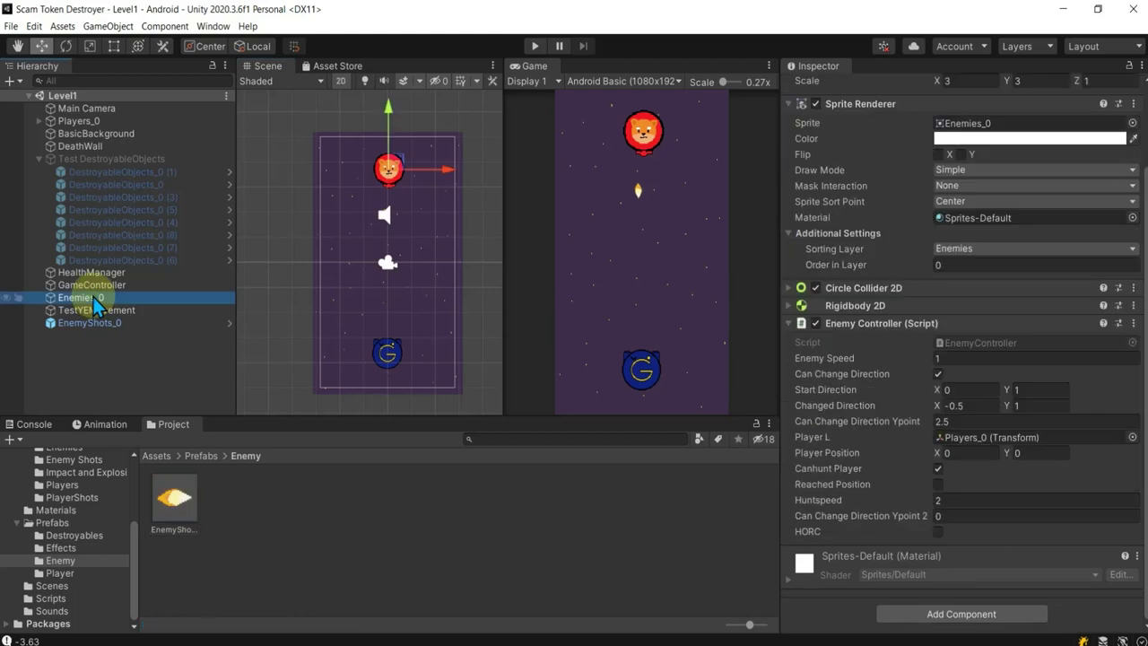
{"action": "left_click", "coordinate": [41, 124]}
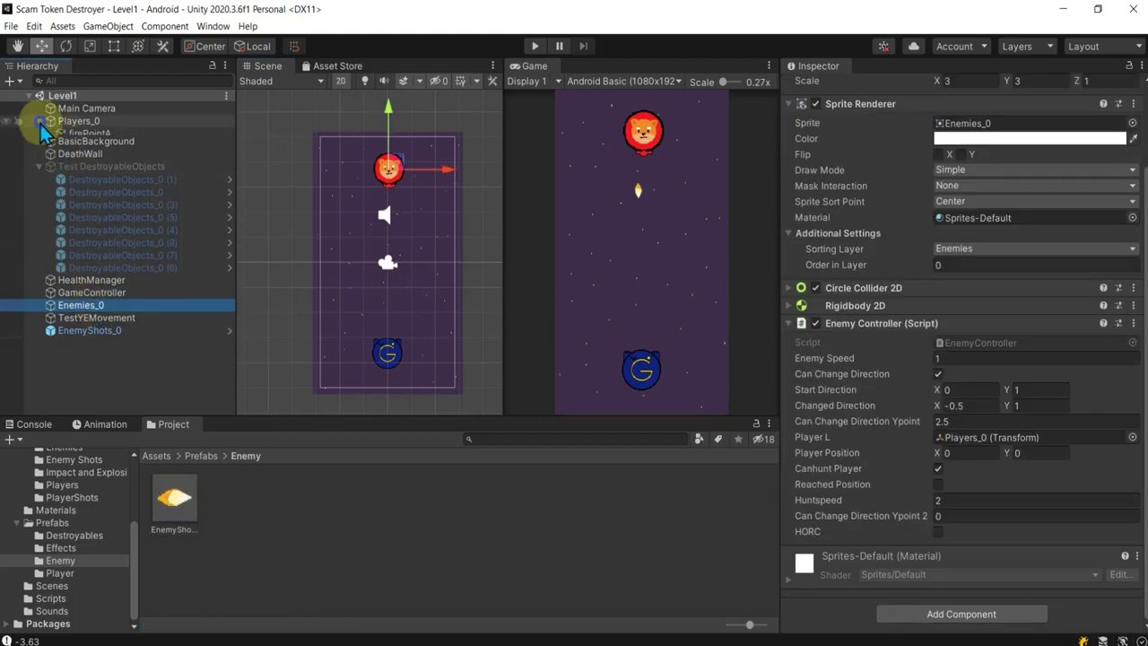
{"action": "left_click", "coordinate": [85, 133]}
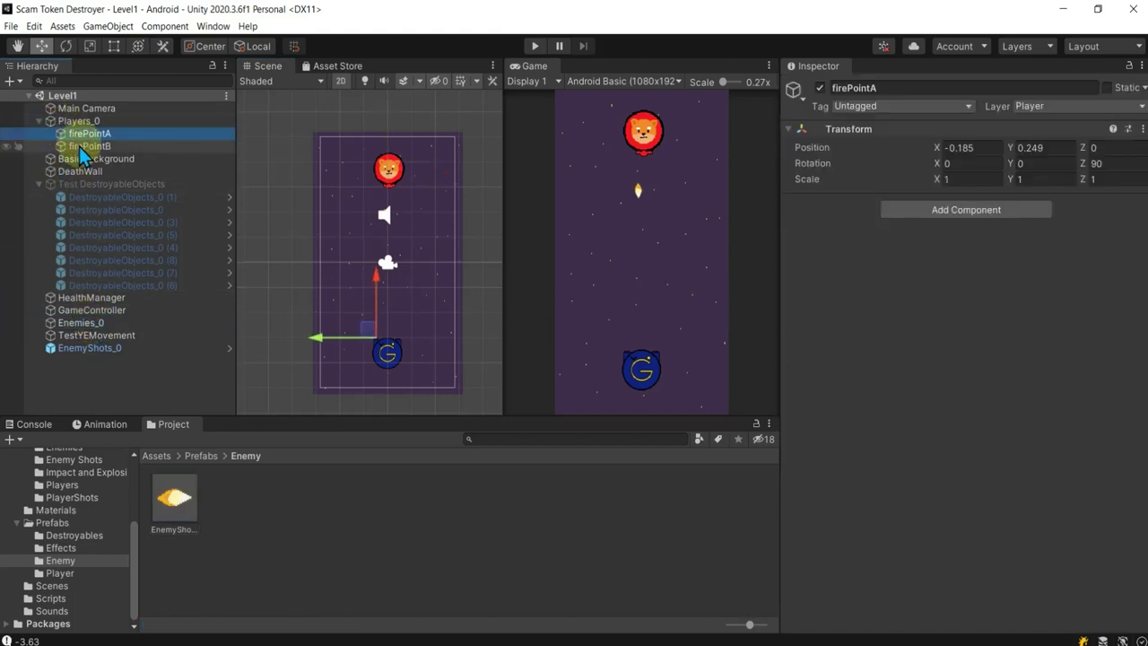
{"action": "right_click", "coordinate": [80, 327]}
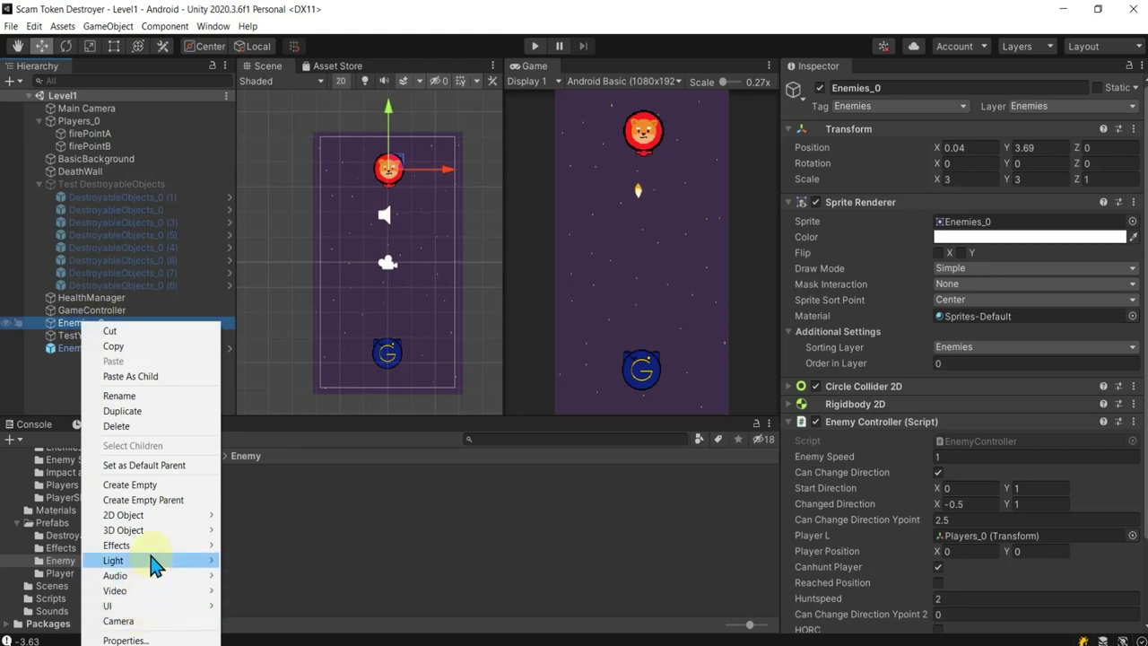
{"action": "left_click", "coordinate": [154, 485]}
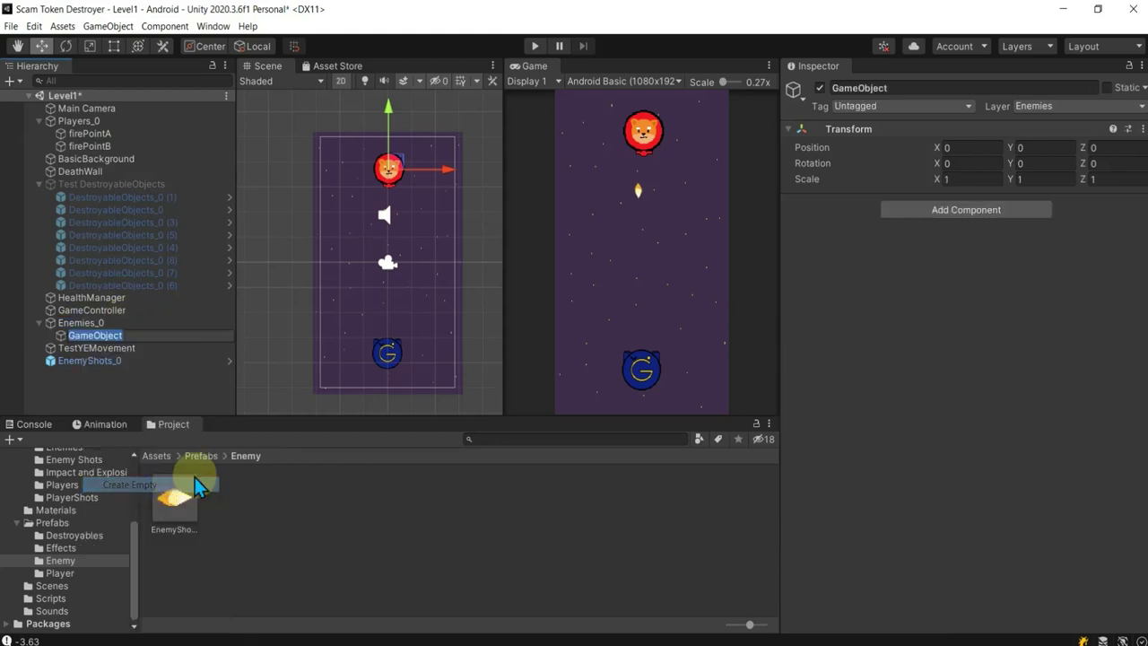
{"action": "left_click", "coordinate": [875, 88]}
{"action": "type", "text": "Forepoint"}
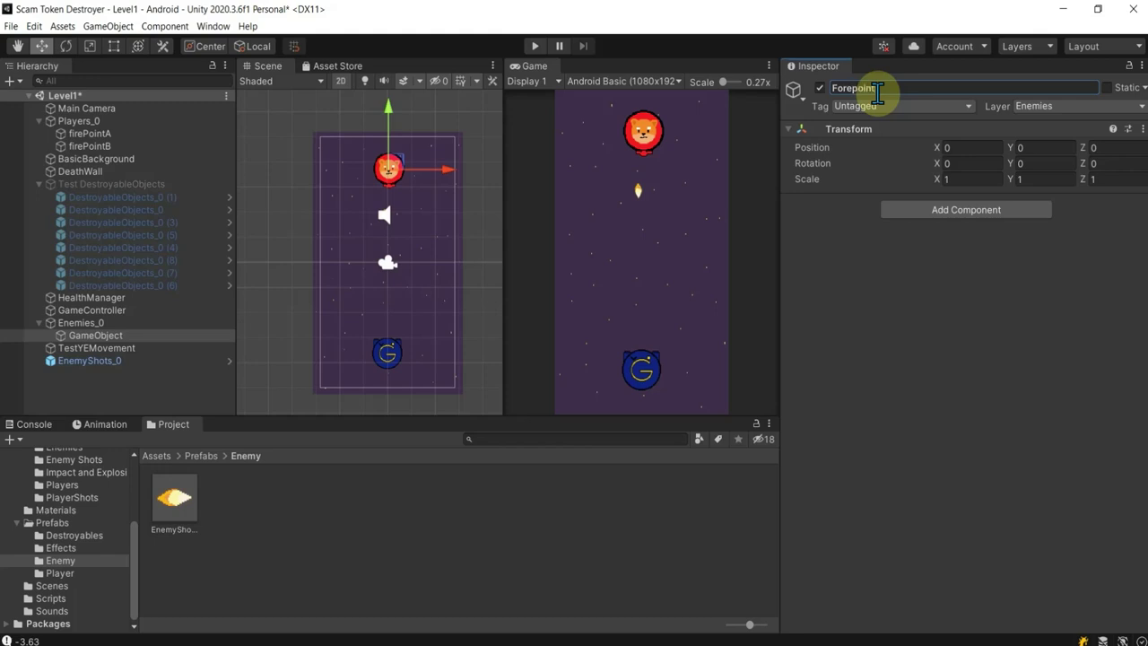
{"action": "key", "text": "Return"}
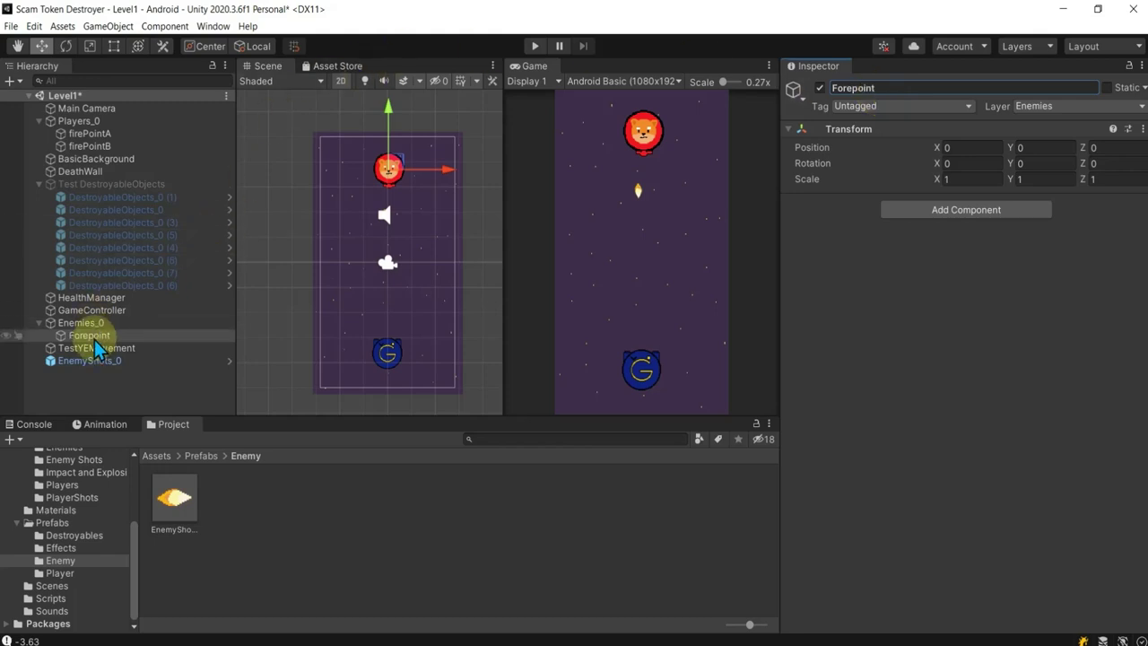
Move Forepoint to X 0.005, Y -0.22 below the lion's centre and save the scene.
{"action": "left_click", "coordinate": [90, 337]}
{"action": "scroll", "coordinate": [379, 102], "scroll_direction": "up", "scroll_amount": 2}
{"action": "scroll", "coordinate": [403, 149], "scroll_direction": "up", "scroll_amount": 2}
{"action": "scroll", "coordinate": [375, 189], "scroll_direction": "up", "scroll_amount": 2}
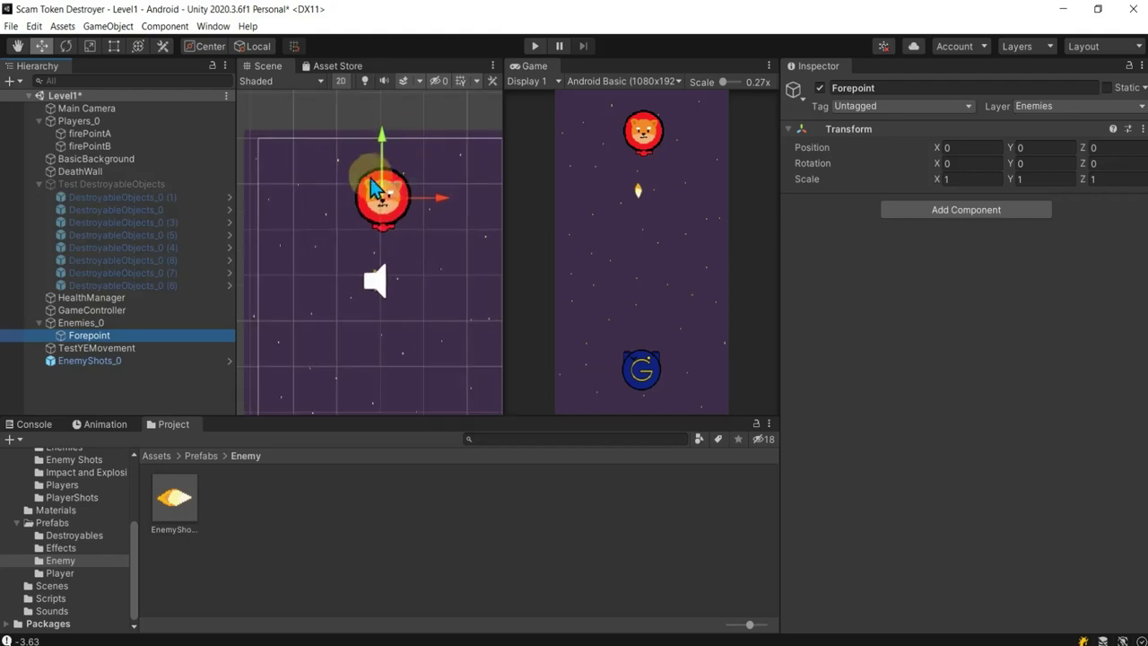
{"action": "scroll", "coordinate": [376, 211], "scroll_direction": "up", "scroll_amount": 2}
{"action": "scroll", "coordinate": [403, 198], "scroll_direction": "up", "scroll_amount": 2}
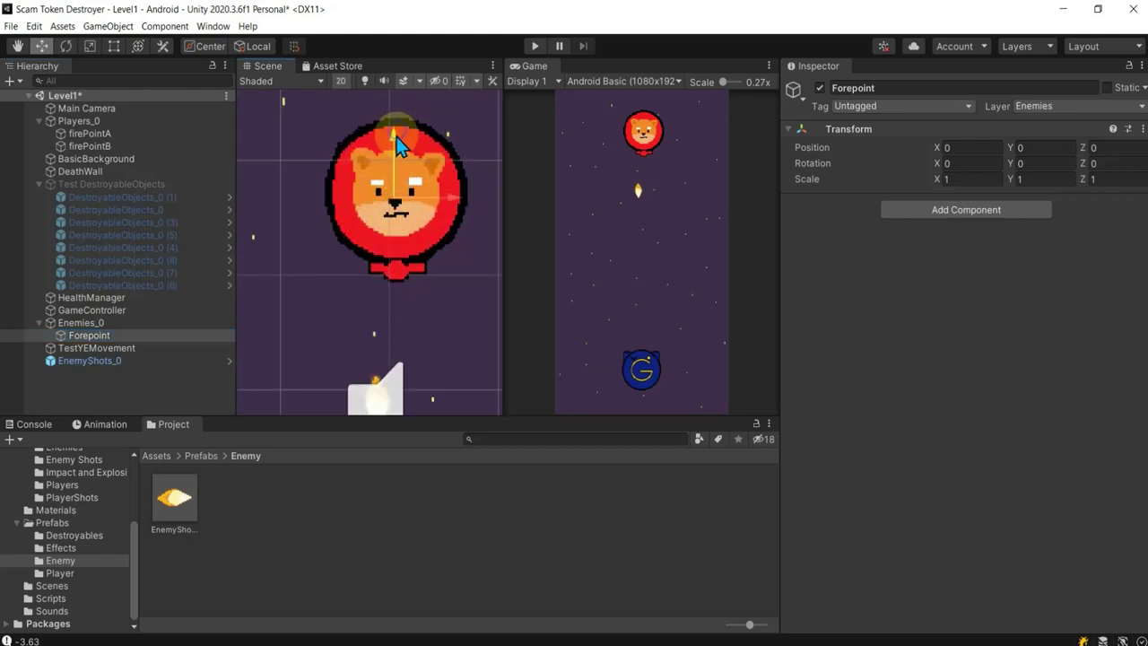
{"action": "left_click_drag", "start_coordinate": [397, 139], "coordinate": [401, 214]}
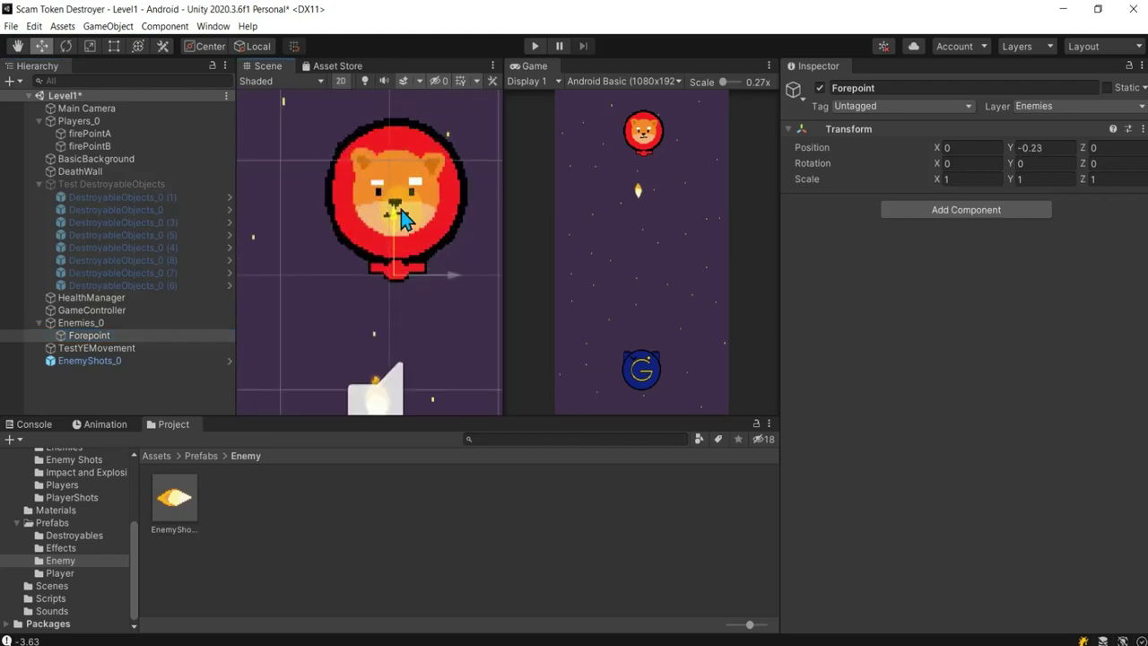
{"action": "left_click_drag", "start_coordinate": [458, 274], "coordinate": [455, 275]}
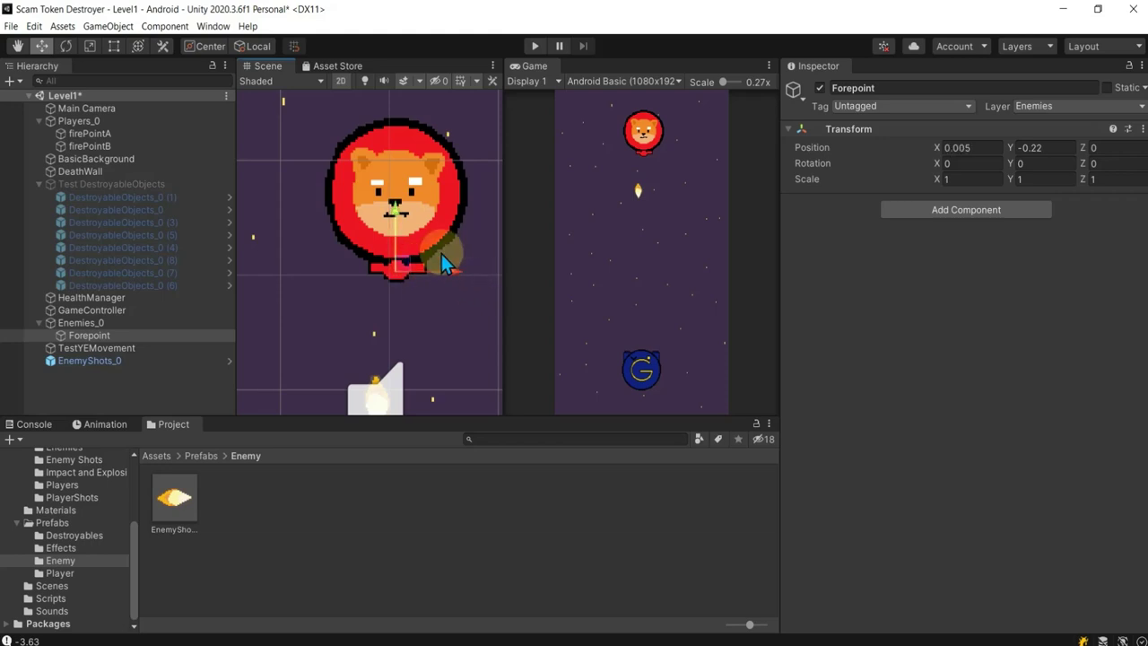
{"action": "key", "text": "ctrl+s"}
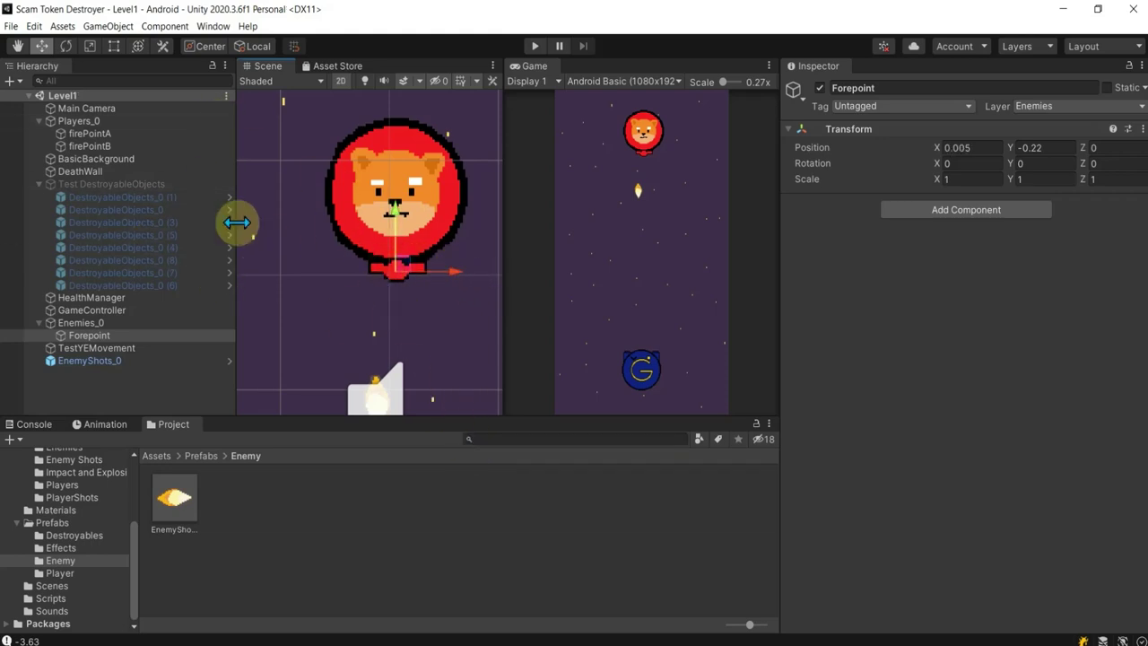
Inspect EnemyShots_0's Box Collider 2D settings, then select Enemies_0 and open the Edit menu.
{"action": "left_click", "coordinate": [91, 363]}
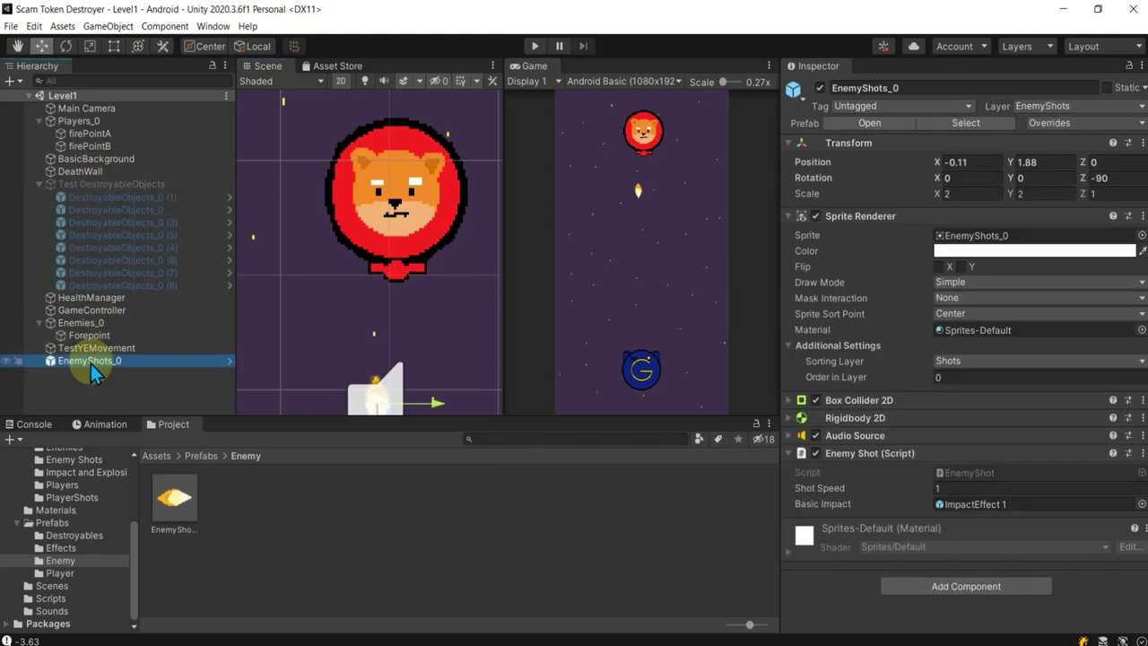
{"action": "left_click", "coordinate": [869, 398]}
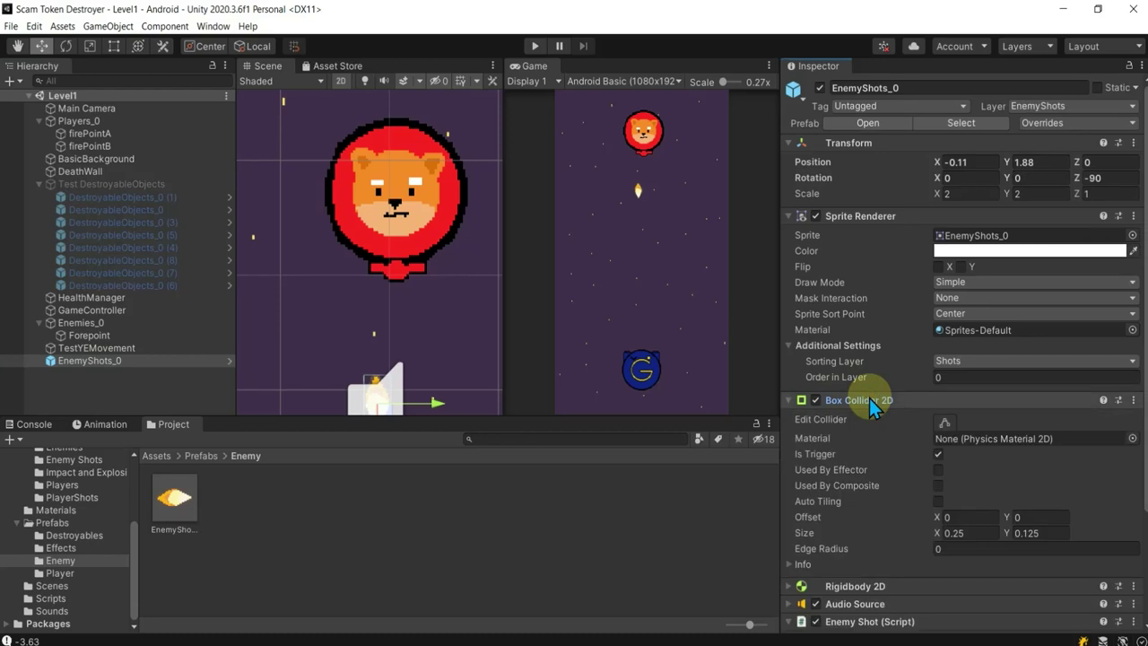
{"action": "left_click", "coordinate": [869, 398]}
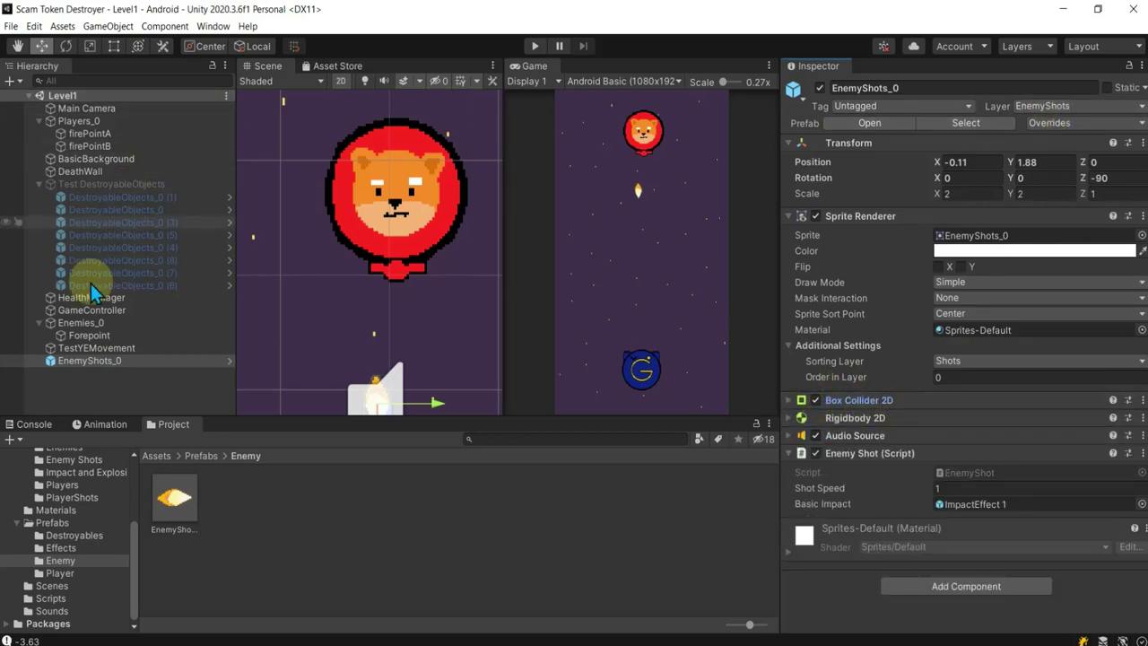
{"action": "left_click", "coordinate": [88, 324]}
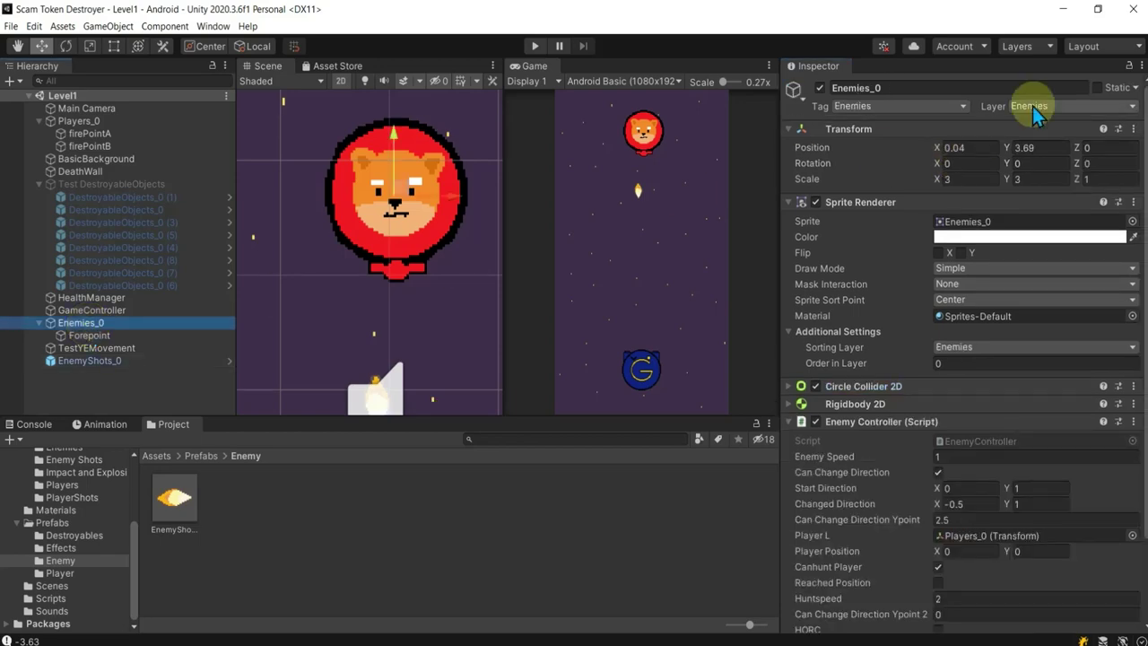
{"action": "left_click", "coordinate": [33, 26]}
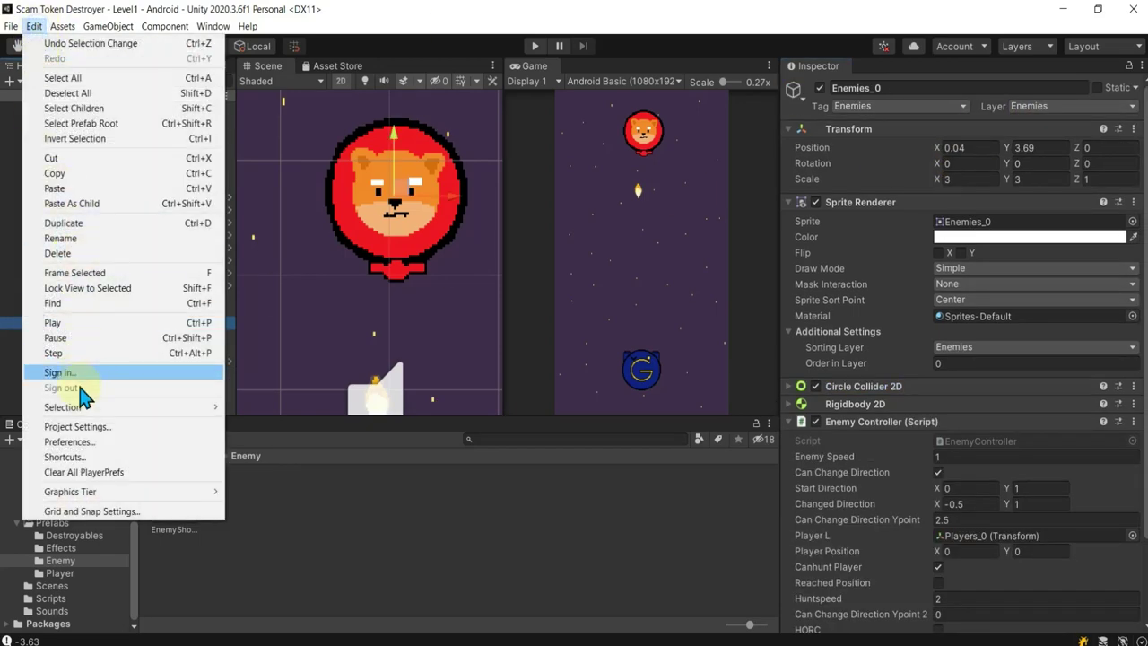
Check the EnemyShots row in the Physics 2D Layer Collision Matrix, then close Project Settings.
{"action": "left_click", "coordinate": [79, 427]}
{"action": "scroll", "coordinate": [520, 386], "scroll_direction": "down", "scroll_amount": 5}
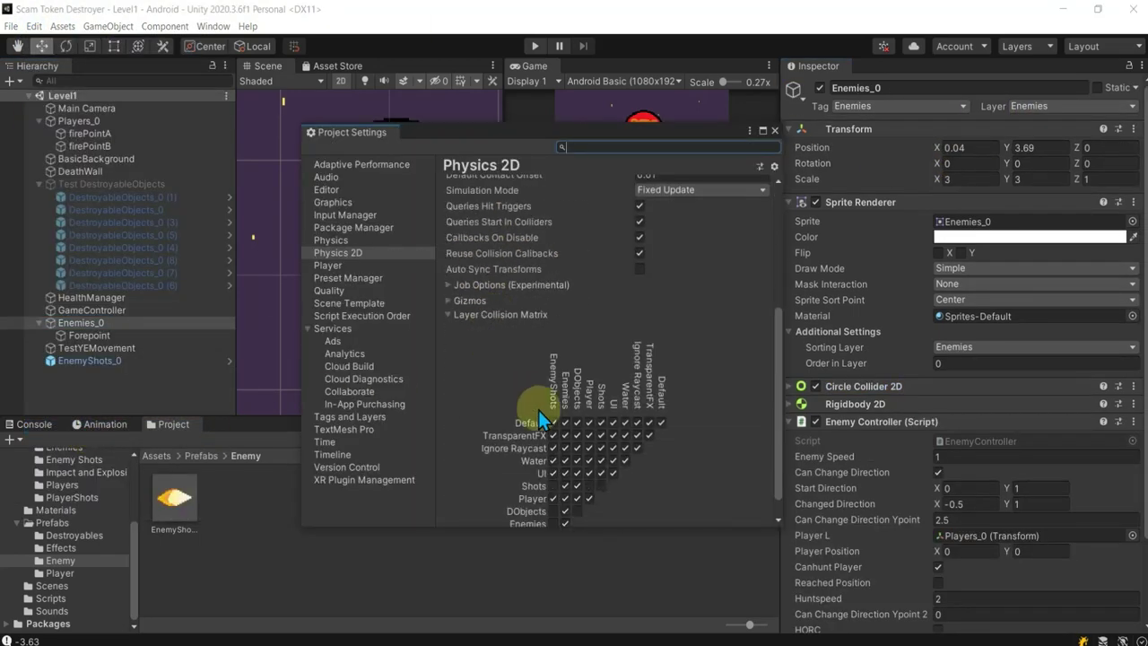
{"action": "scroll", "coordinate": [538, 417], "scroll_direction": "down", "scroll_amount": 1}
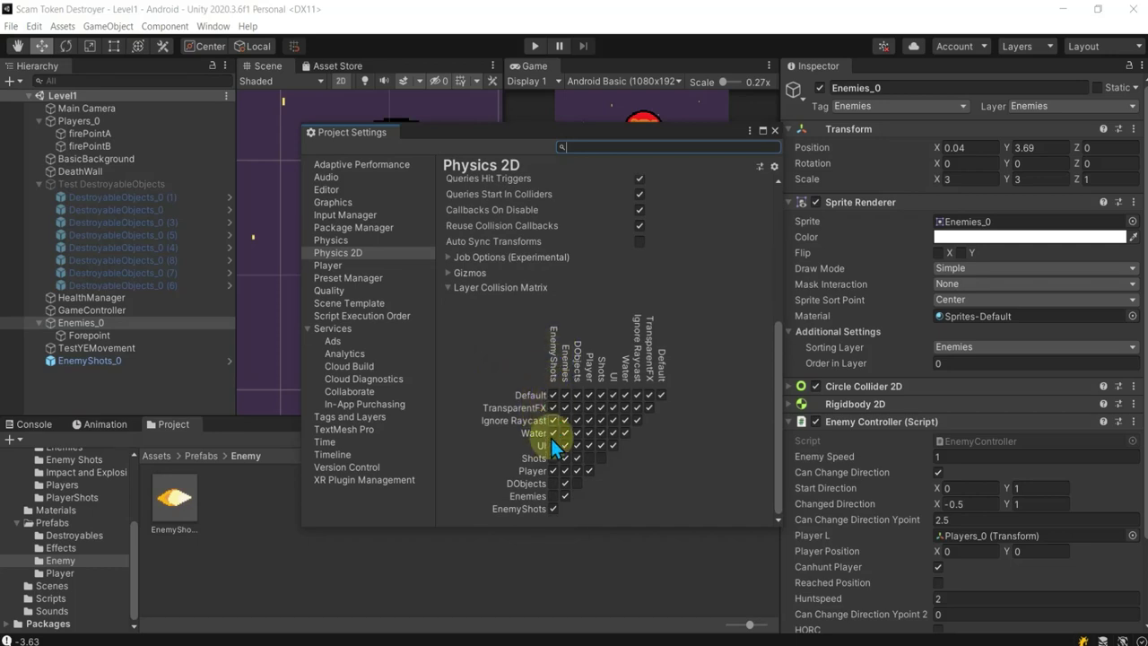
{"action": "left_click", "coordinate": [775, 130]}
{"action": "left_click", "coordinate": [356, 502]}
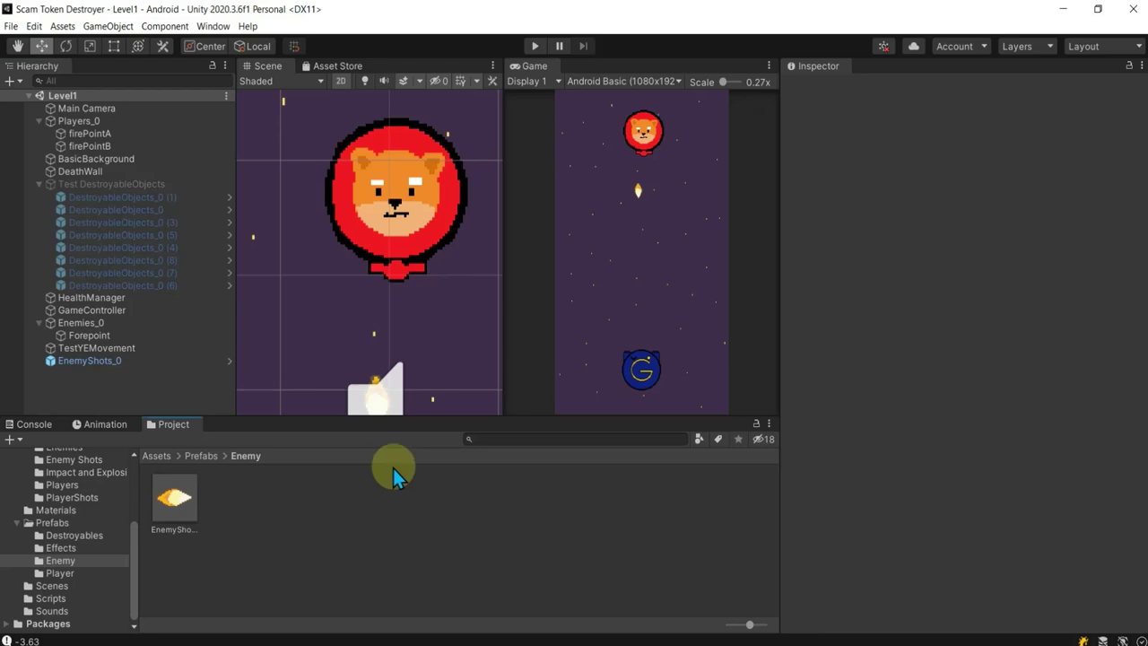
Declare 'public GameObject enemyShot;' below the enemy shooting comment.
{"action": "left_click", "coordinate": [667, 632]}
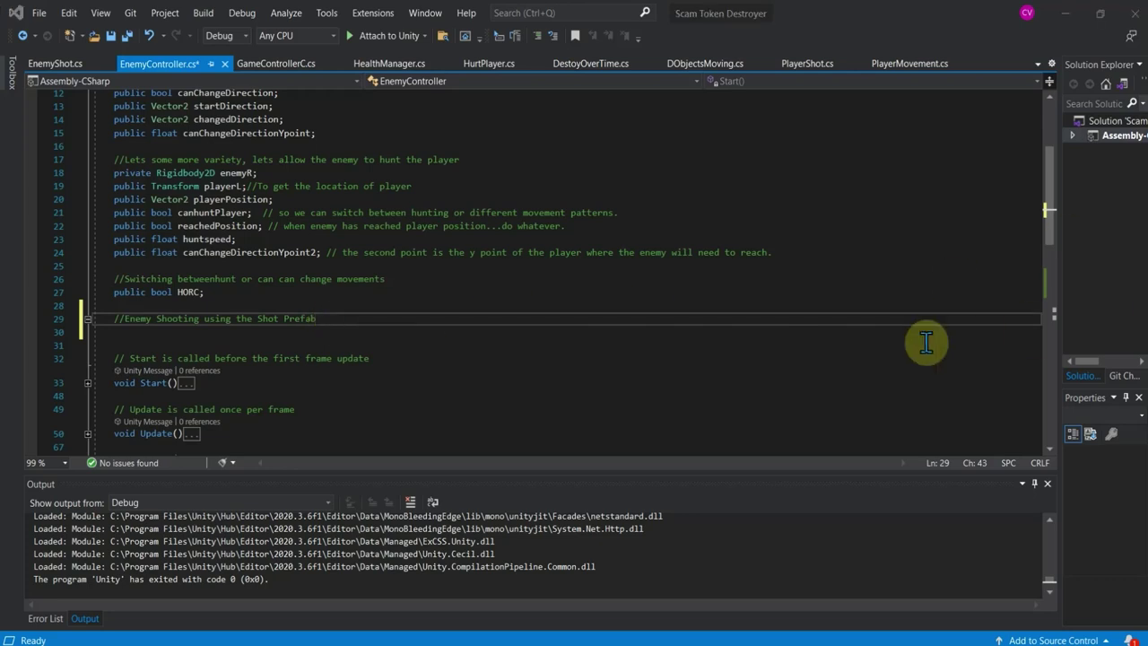
{"action": "left_click", "coordinate": [327, 313]}
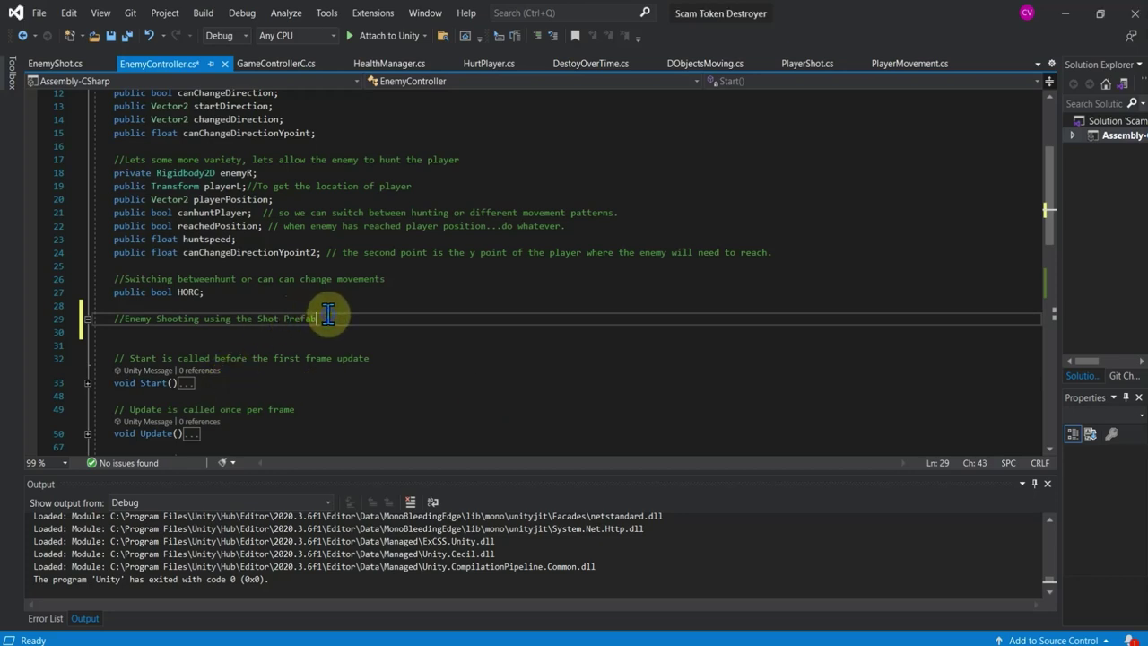
{"action": "key", "text": "Return"}
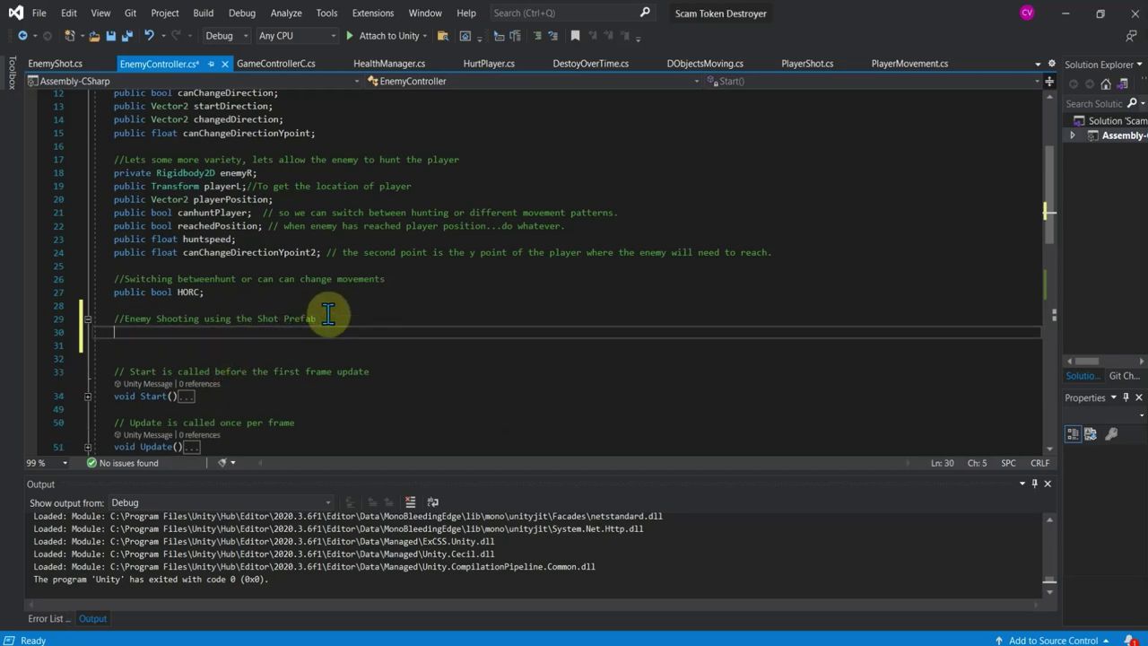
{"action": "type", "text": "public"}
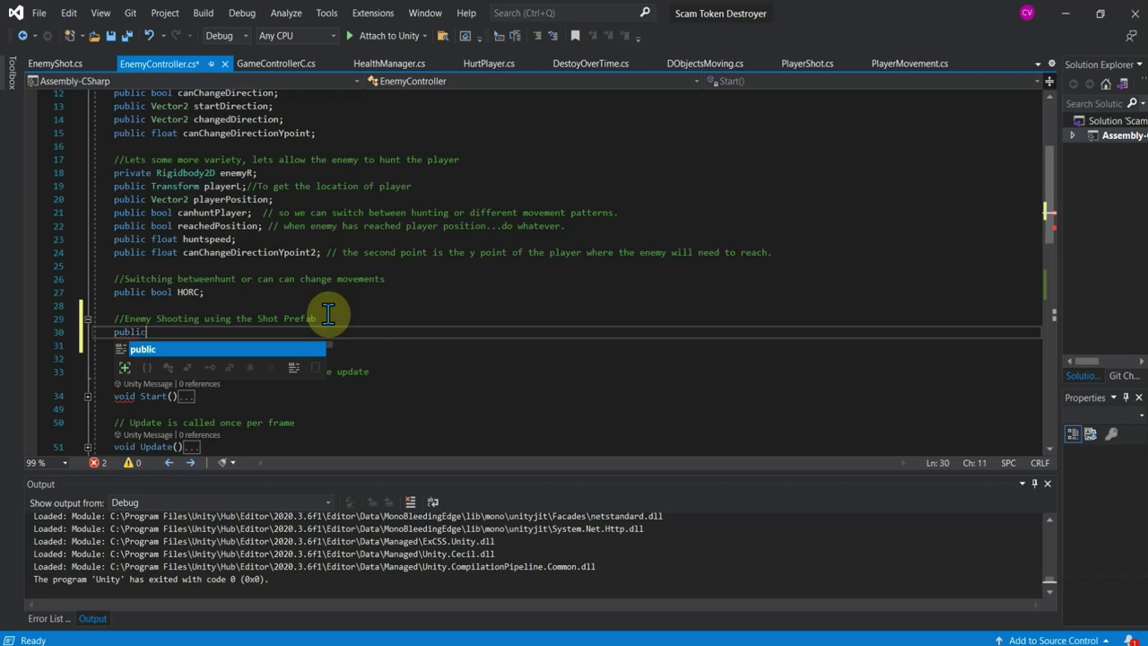
{"action": "type", "text": " game"}
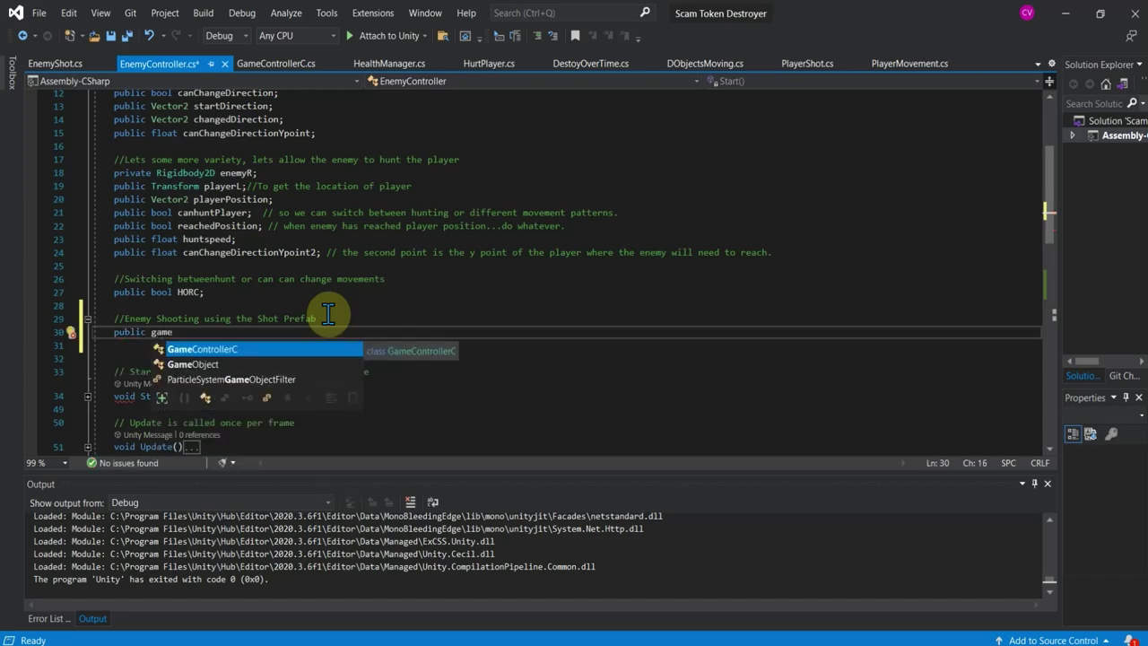
{"action": "key", "text": "Down"}
{"action": "key", "text": "Tab"}
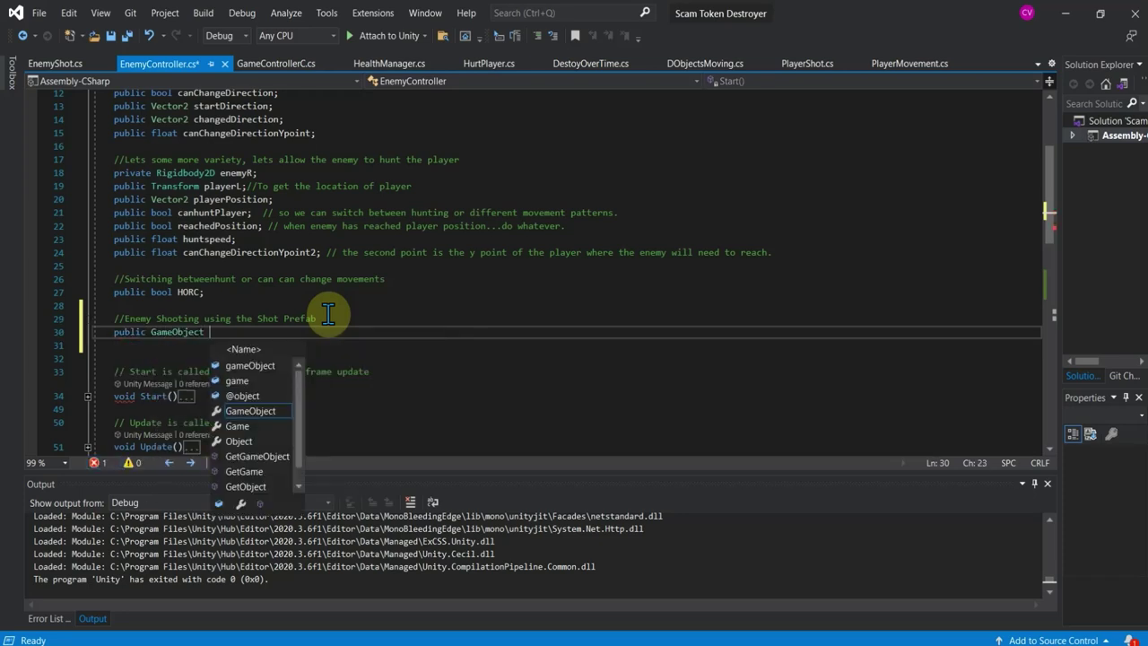
{"action": "type", "text": "enemy"}
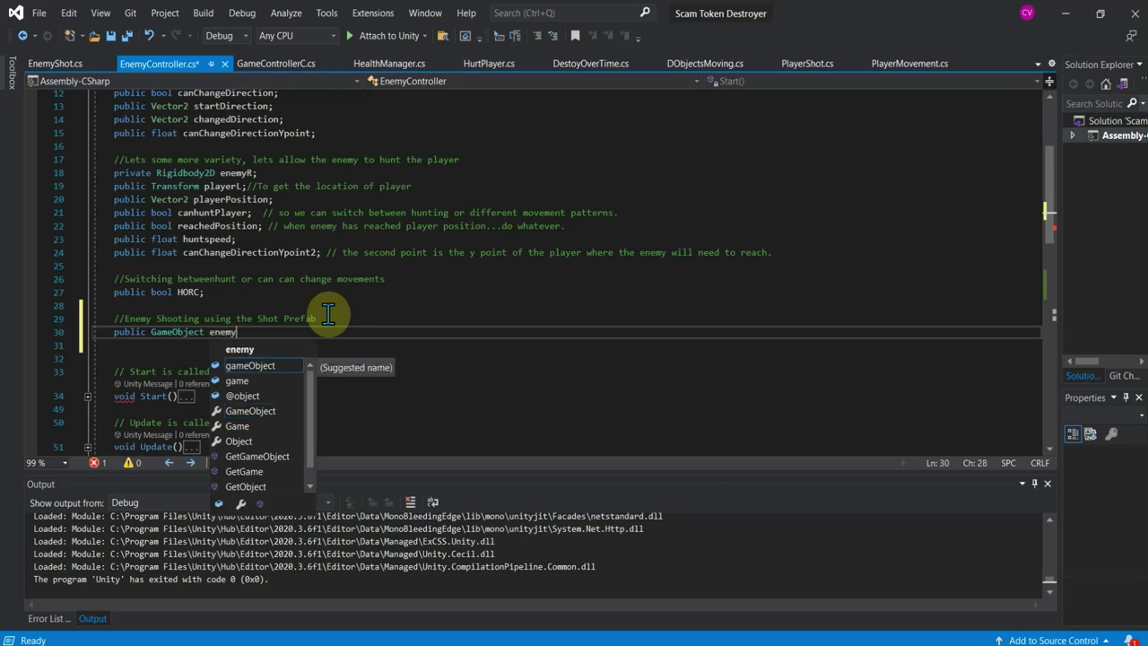
{"action": "type", "text": "Shot;"}
{"action": "key", "text": "Return"}
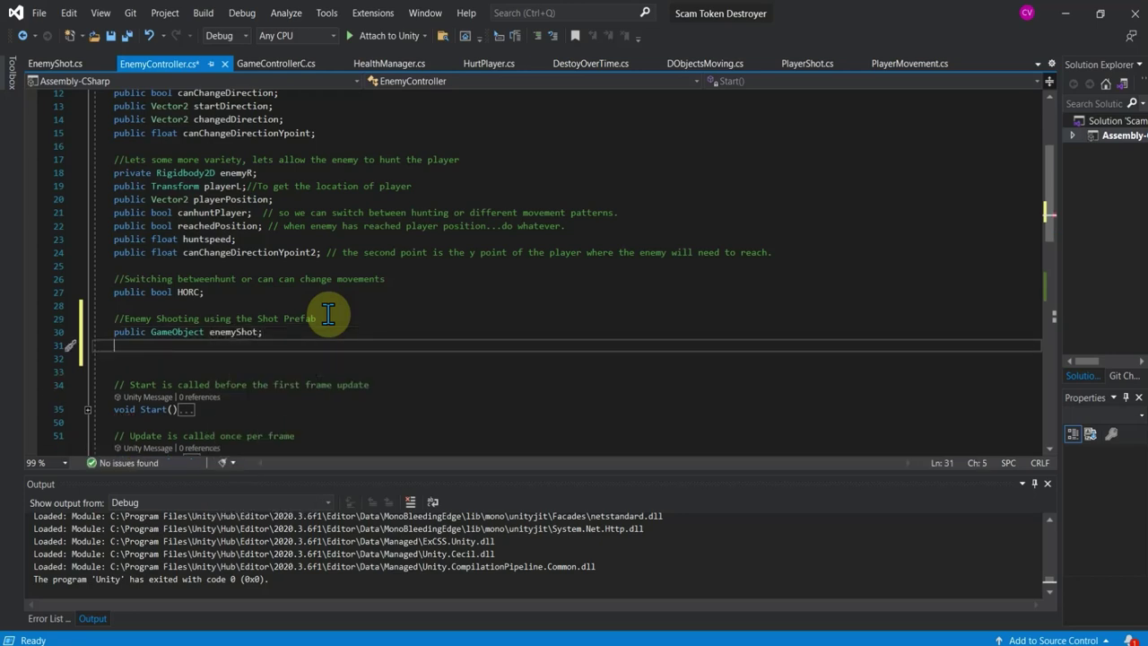
Add 'public Transform enemyfirepoint;' and 'public float firerate;' fields.
{"action": "type", "text": "p"}
{"action": "type", "text": "ublic tran"}
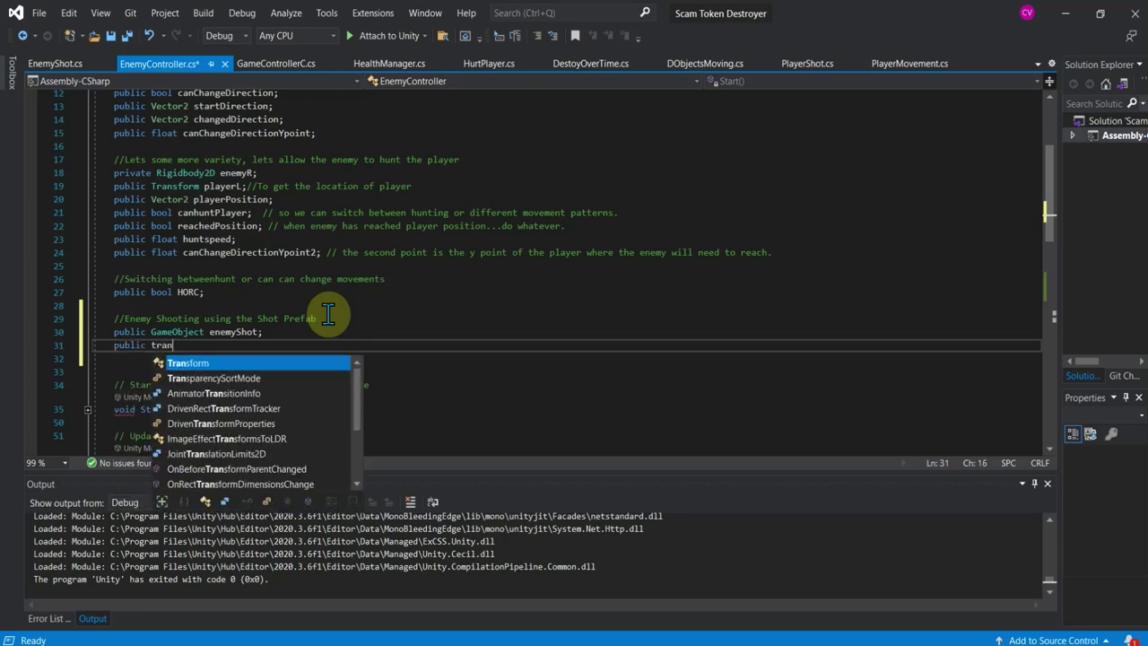
{"action": "type", "text": "s"}
{"action": "key", "text": "Tab"}
{"action": "type", "text": "e"}
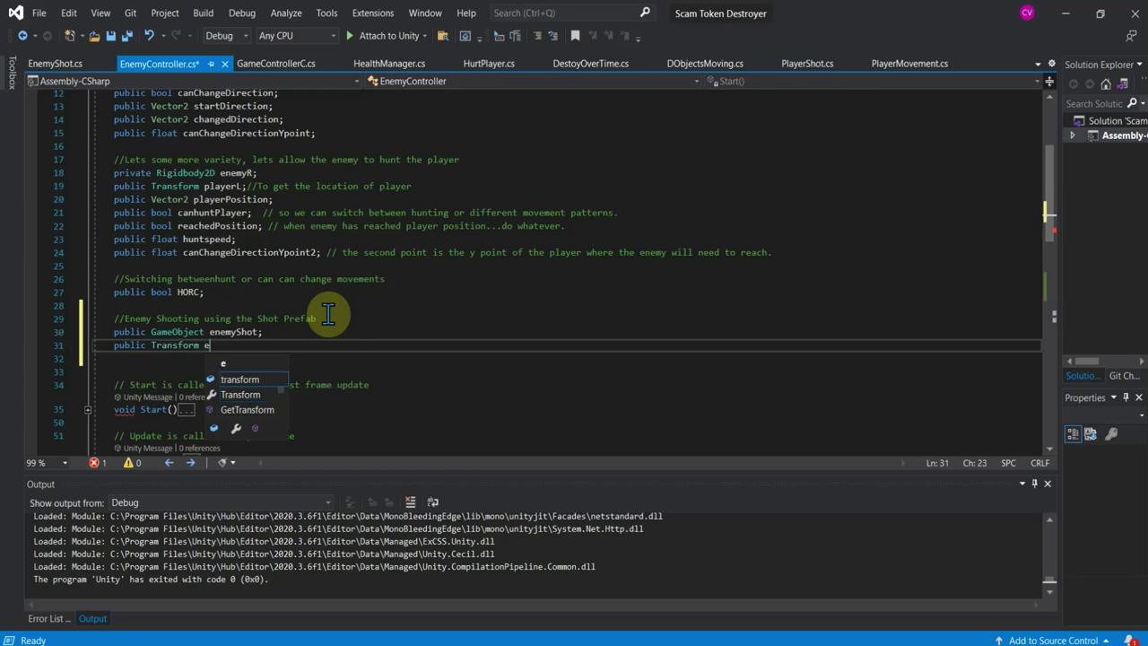
{"action": "type", "text": "nemyfire"}
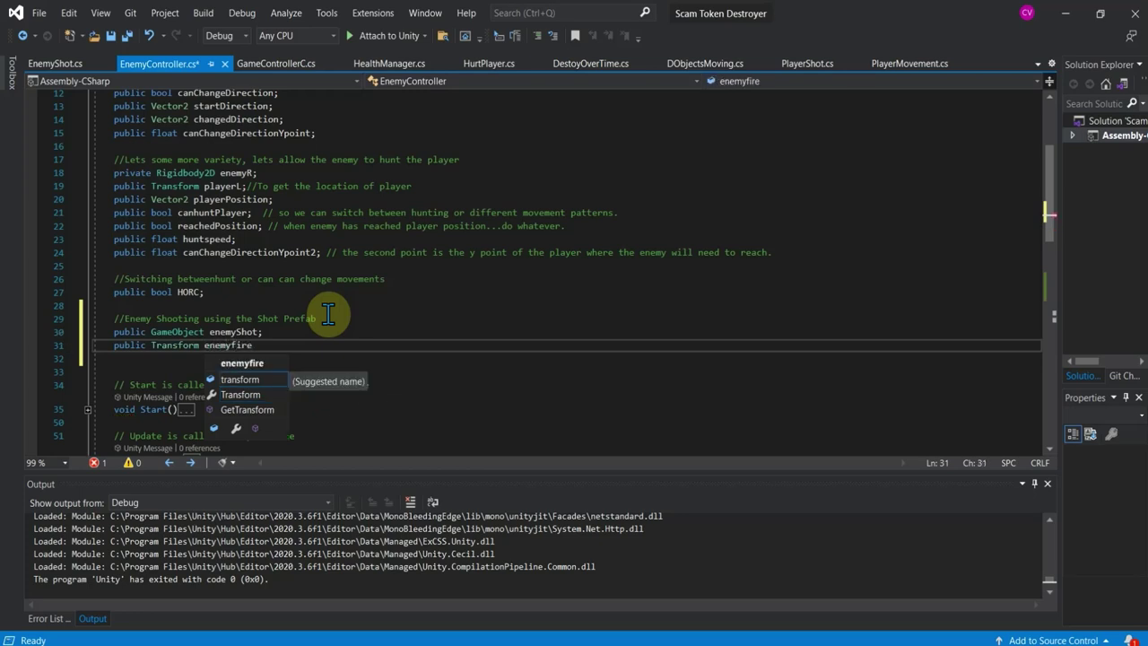
{"action": "type", "text": "point"}
{"action": "type", "text": ";"}
{"action": "key", "text": "Return"}
{"action": "type", "text": "pu"}
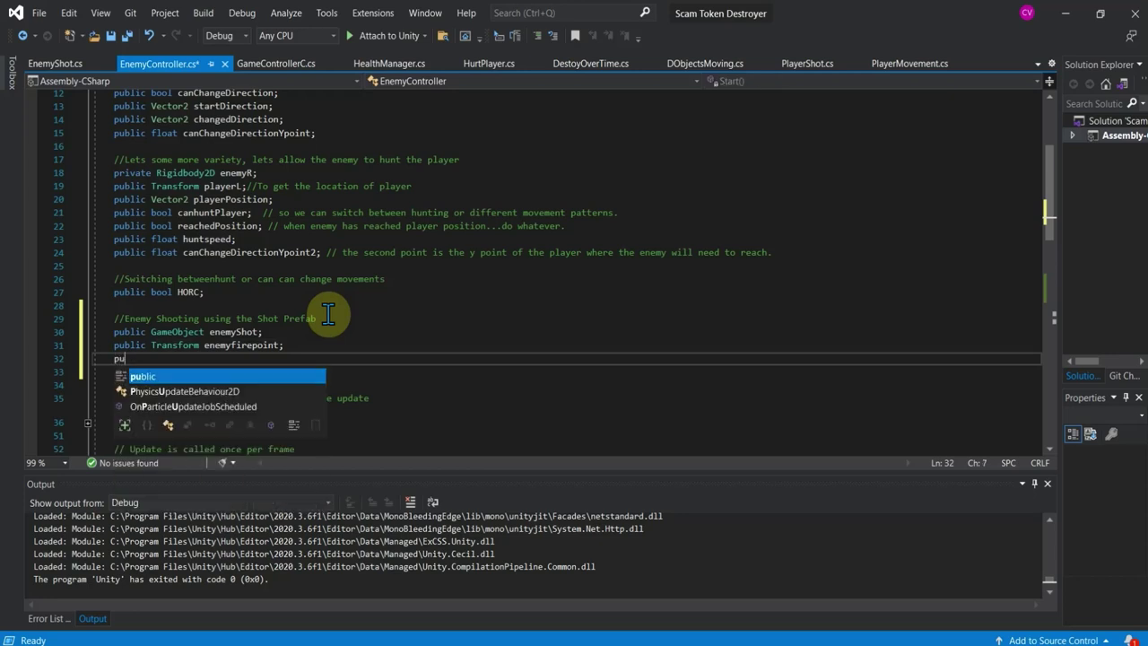
{"action": "type", "text": "bli"}
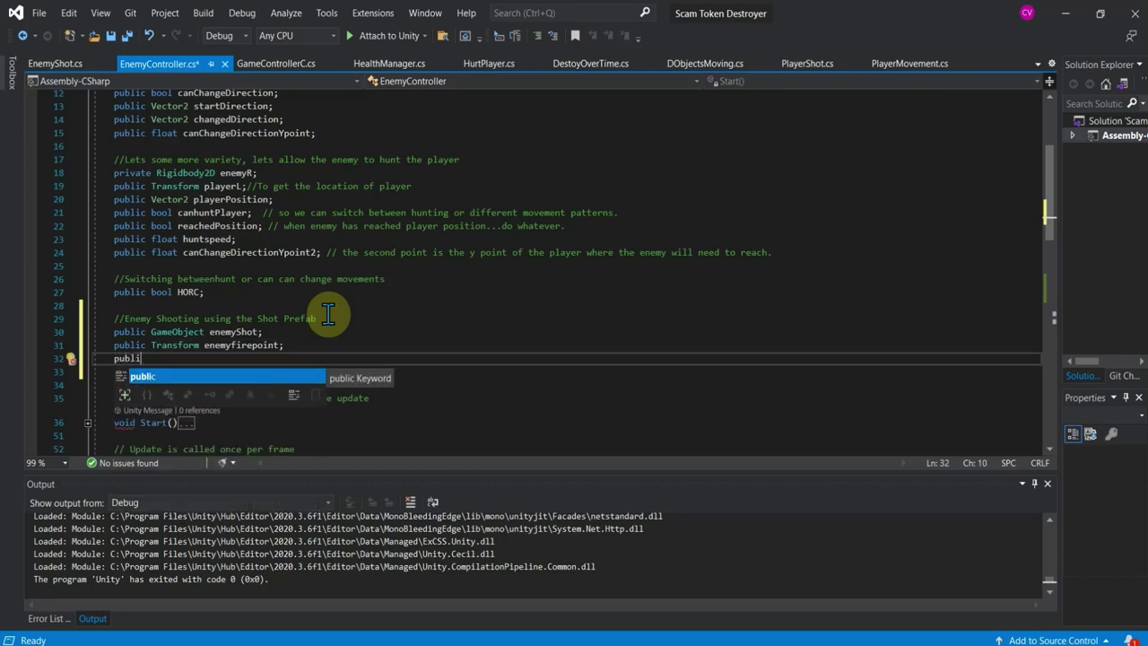
{"action": "type", "text": "c"}
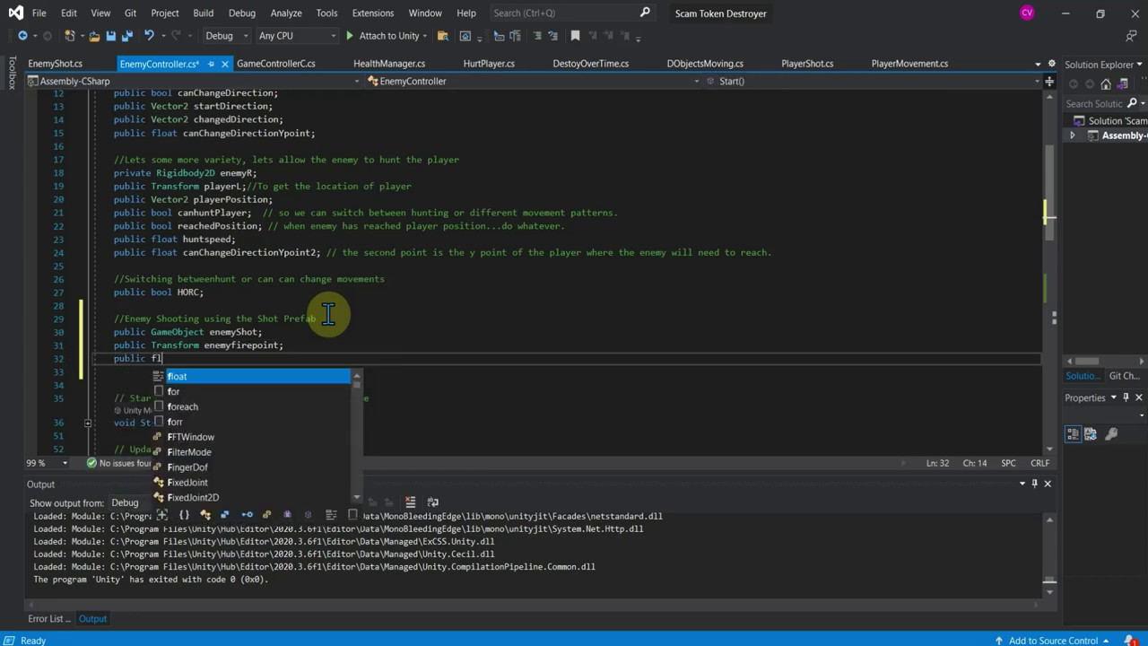
{"action": "type", "text": " float fire"}
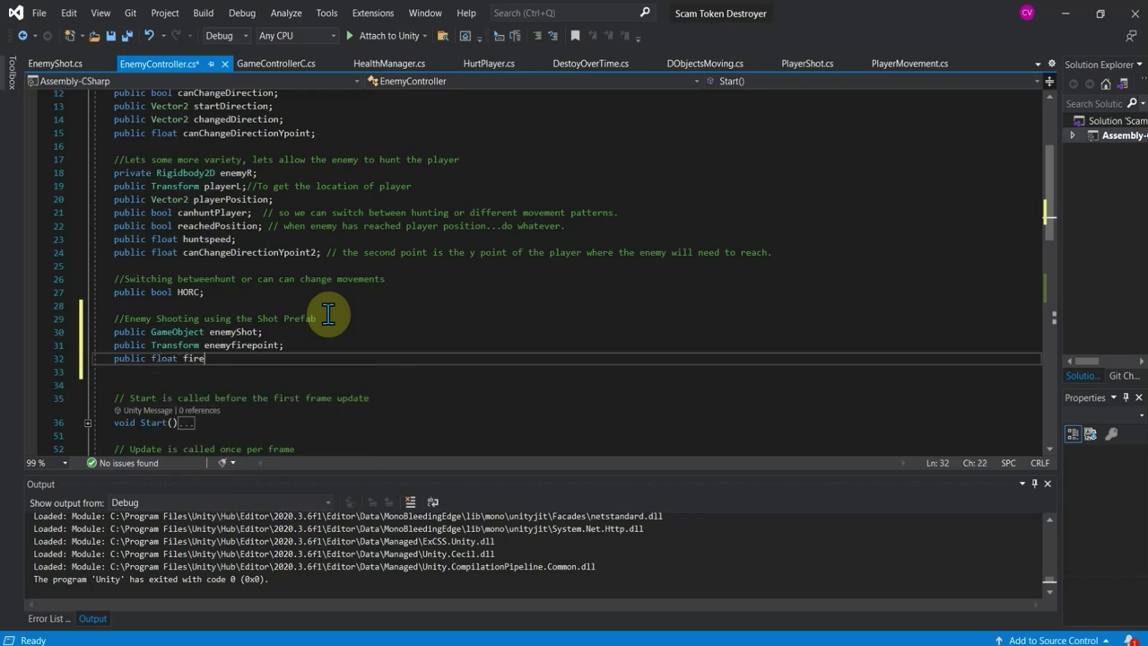
{"action": "type", "text": "rate"}
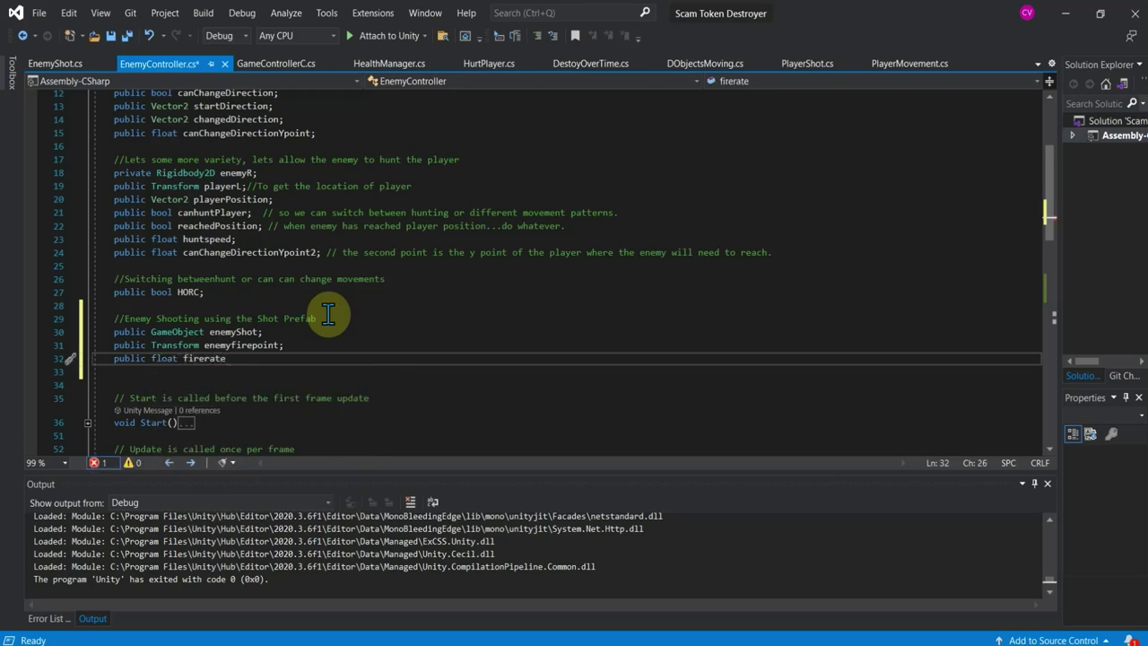
{"action": "type", "text": ";"}
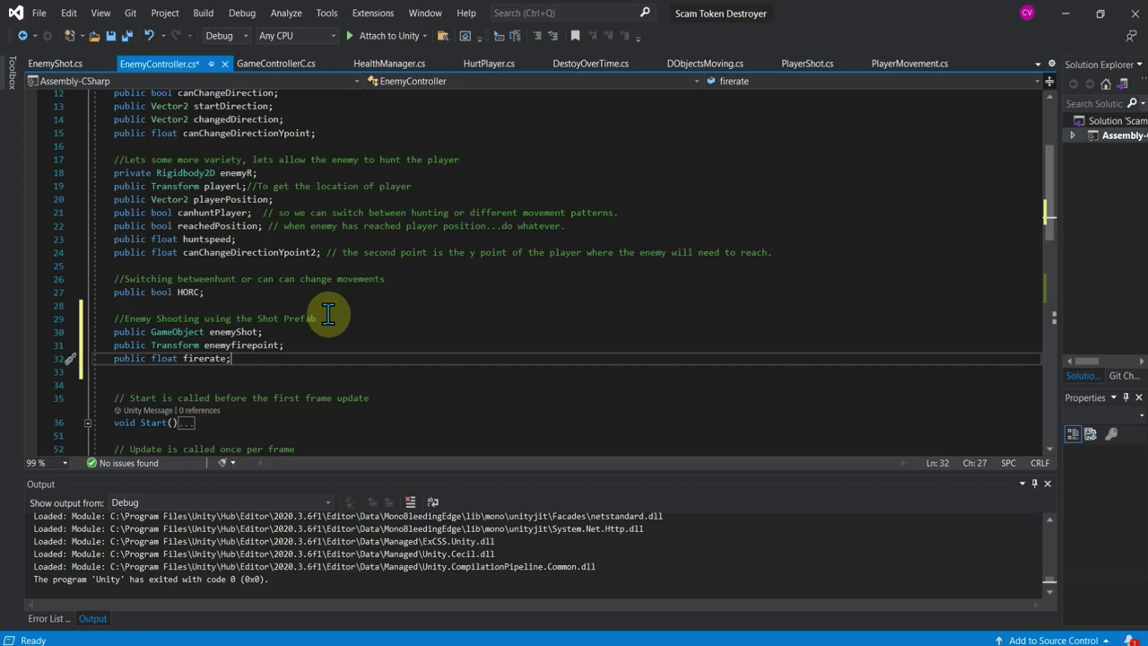
Add 'public float shotcounter;' with a comment that it replaces coroutines.
{"action": "key", "text": "Return"}
{"action": "type", "text": "pub"}
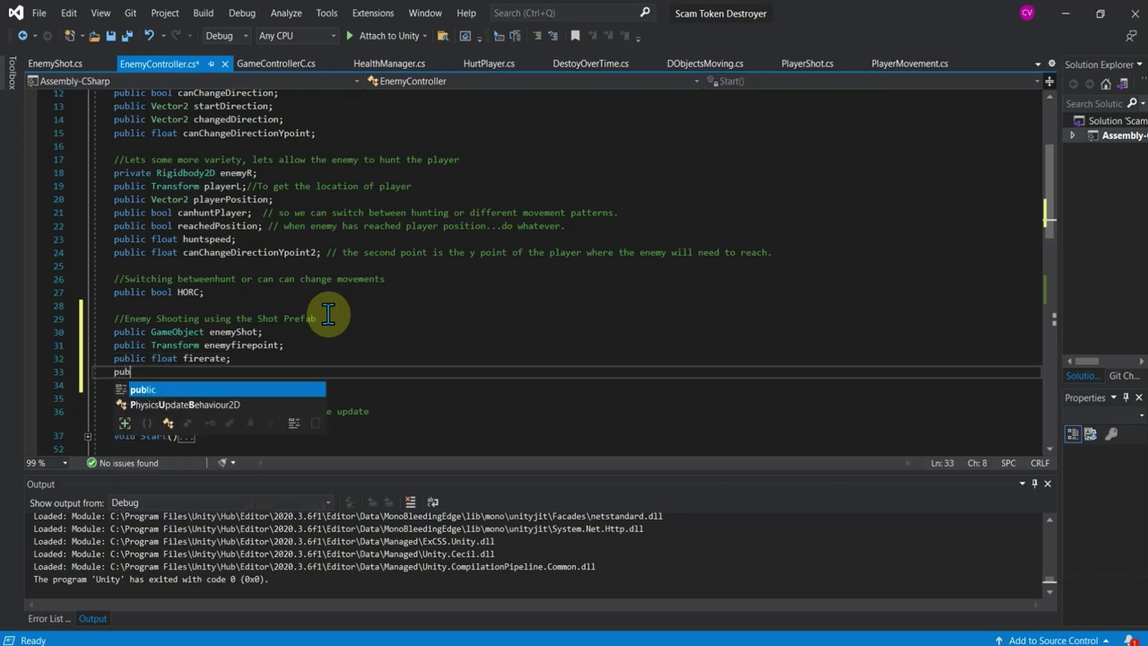
{"action": "type", "text": "lic "}
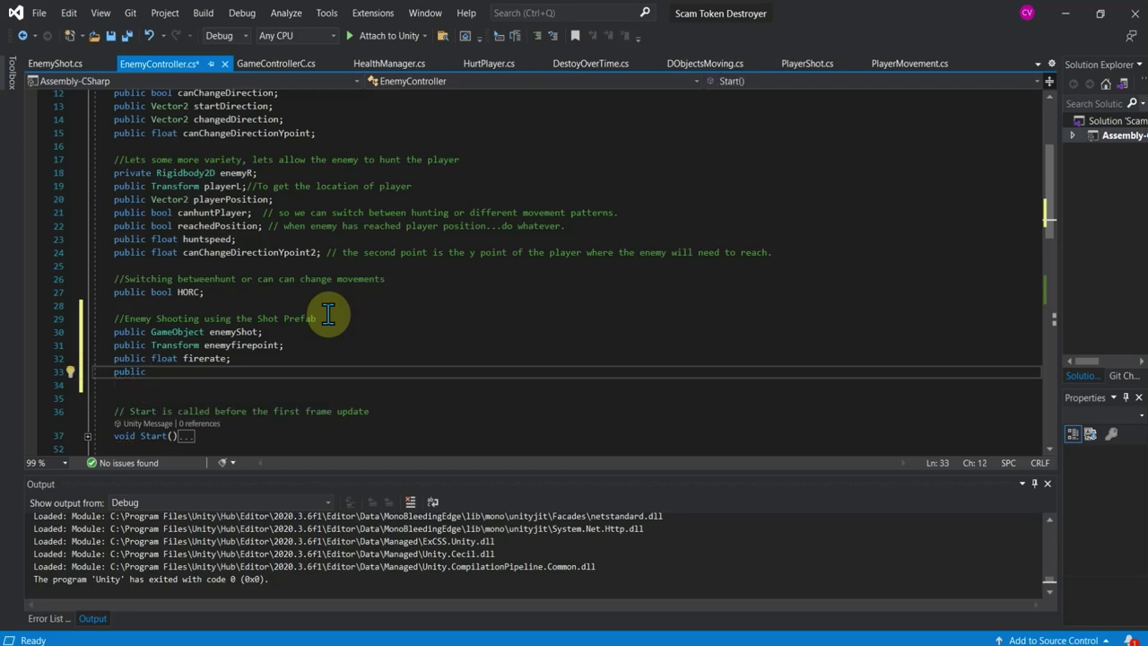
{"action": "type", "text": "s"}
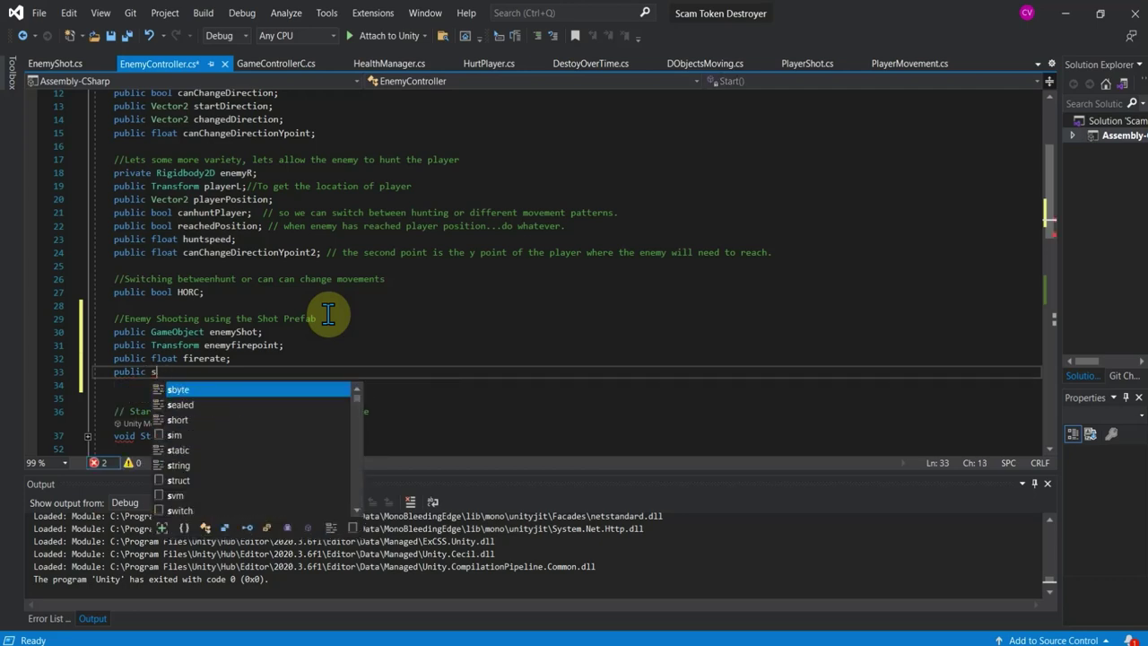
{"action": "key", "text": "BackSpace"}
{"action": "type", "text": "float"}
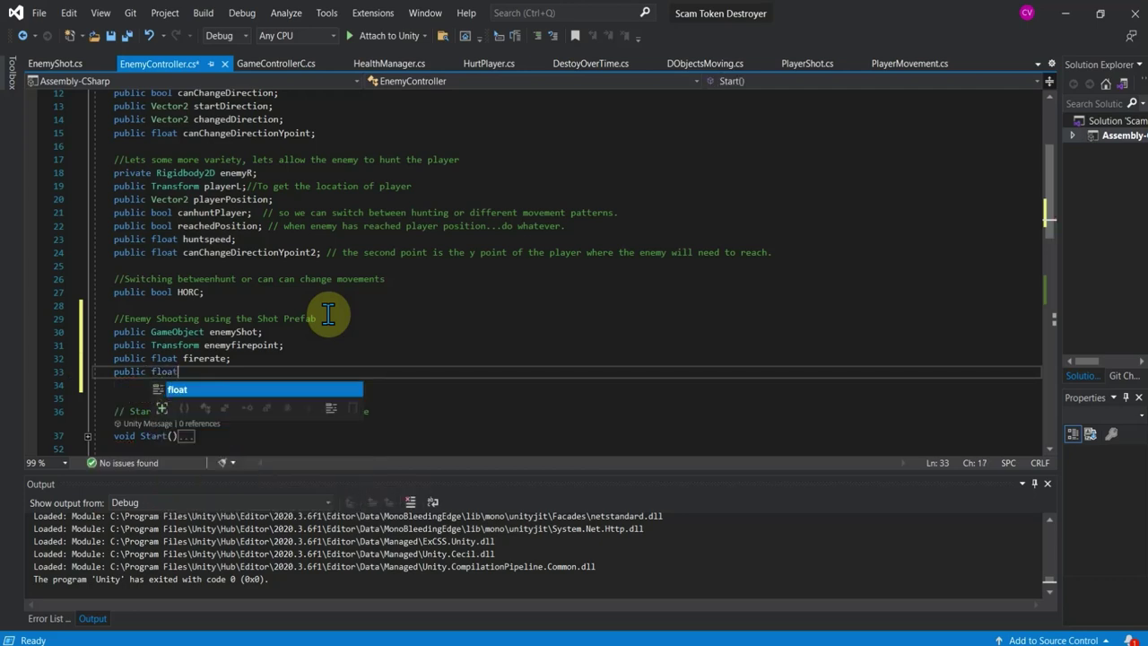
{"action": "type", "text": " shot counte"}
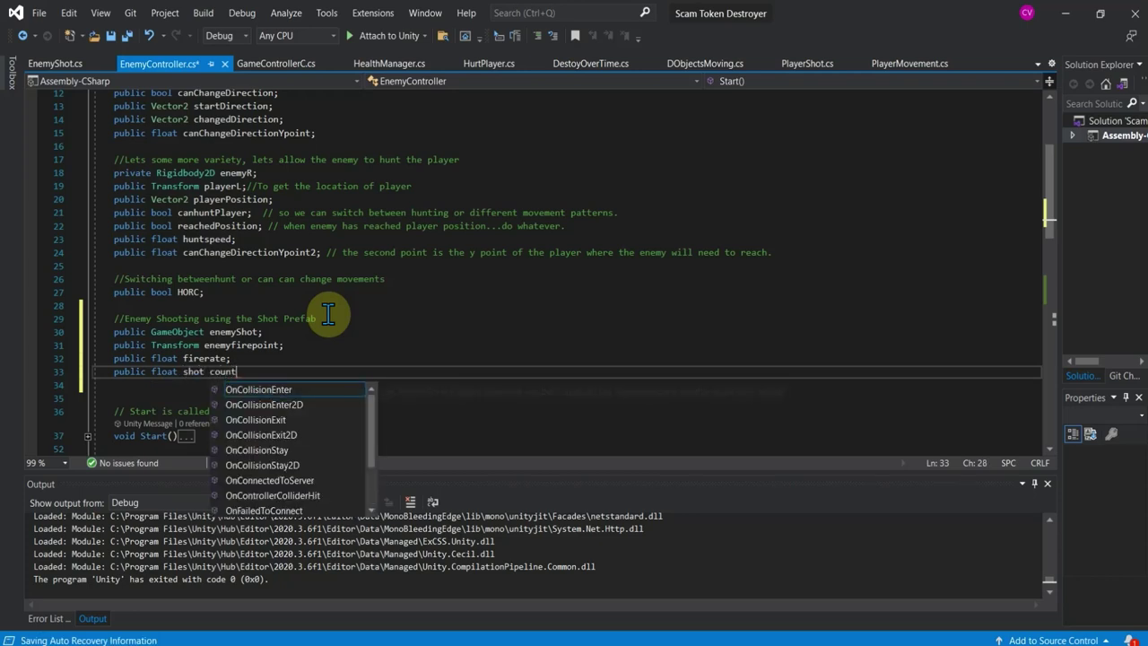
{"action": "type", "text": "r;"}
{"action": "key", "text": "BackSpace"}
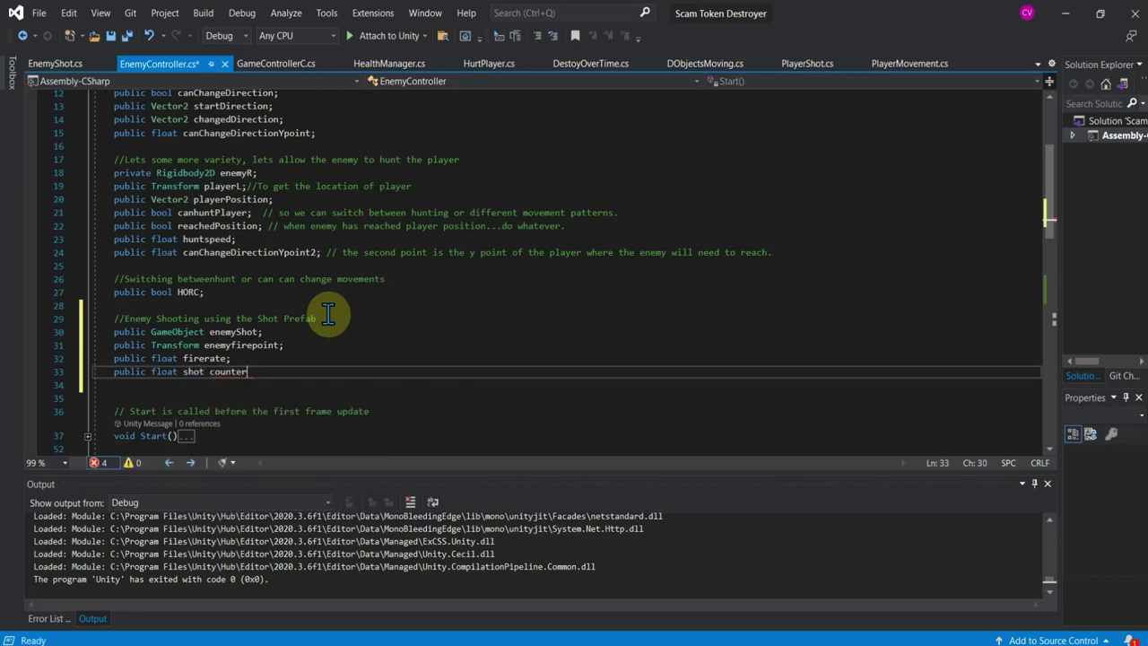
{"action": "key", "text": "BackSpace"}
{"action": "key", "text": "BackSpace"}
{"action": "key", "text": "BackSpace"}
{"action": "key", "text": "BackSpace"}
{"action": "type", "text": "cou"}
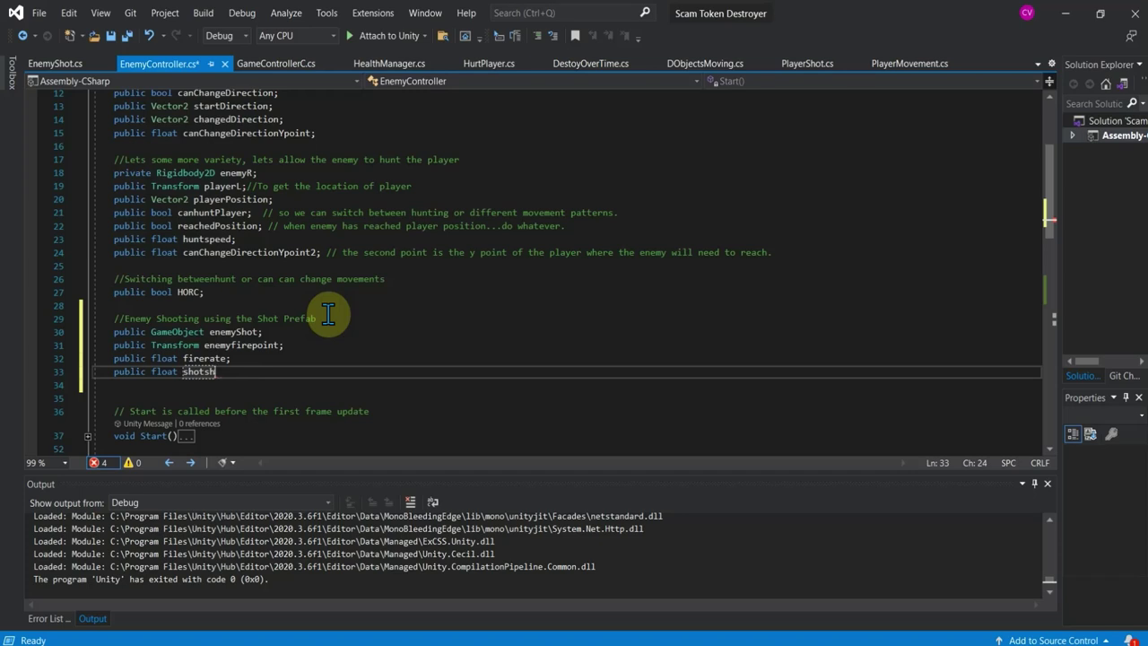
{"action": "type", "text": "nt"}
{"action": "key", "text": "BackSpace"}
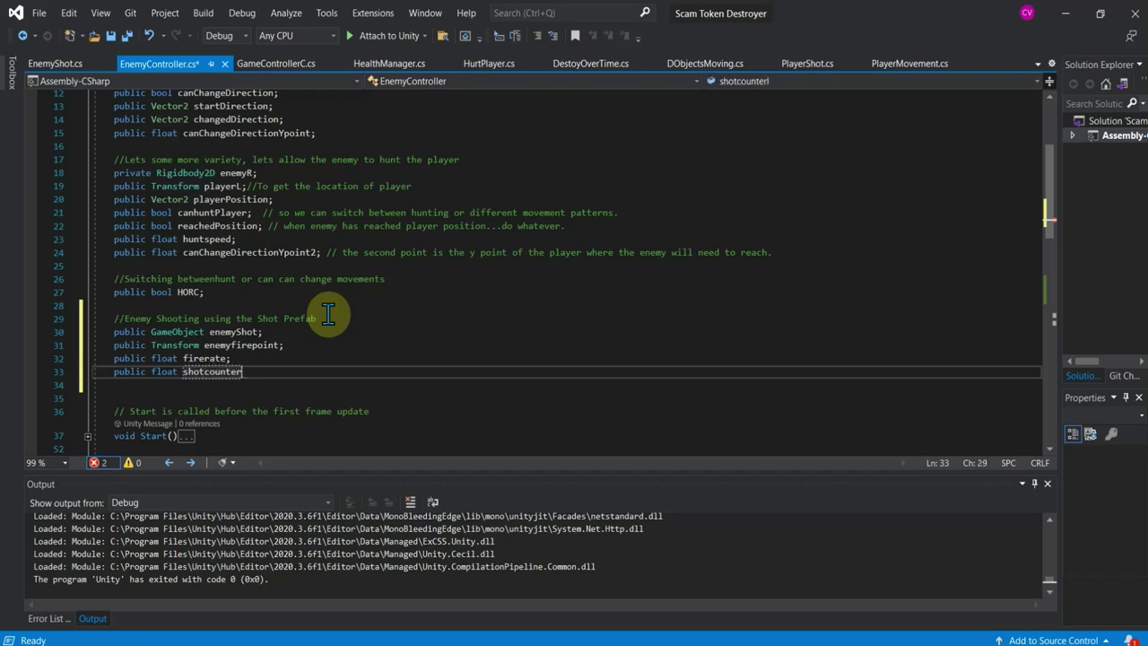
{"action": "type", "text": ";"}
{"action": "key", "text": "BackSpace"}
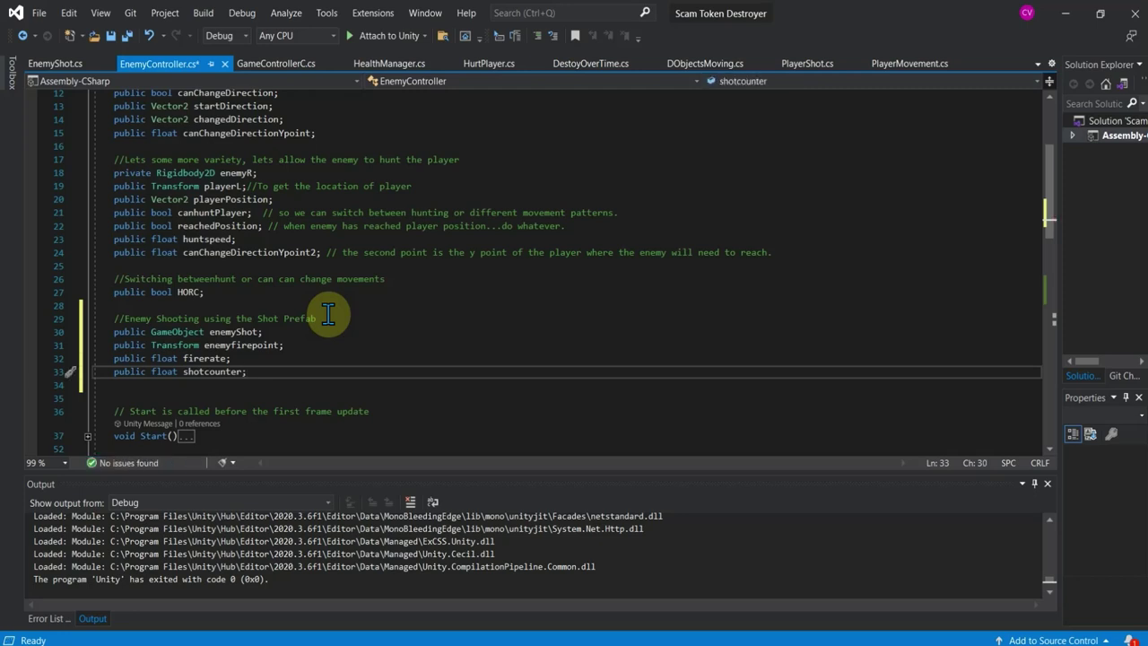
{"action": "type", "text": "//using this instead of coroutine"}
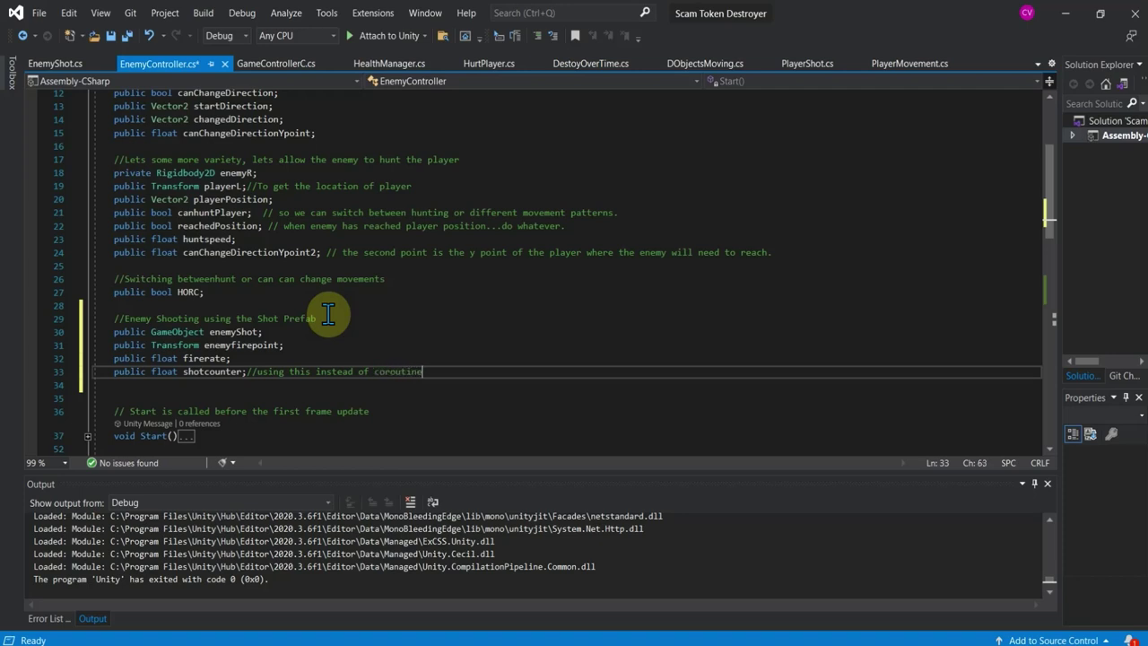
{"action": "type", "text": "s to see a diffe"}
{"action": "type", "text": "rent examp"}
{"action": "type", "text": "le"}
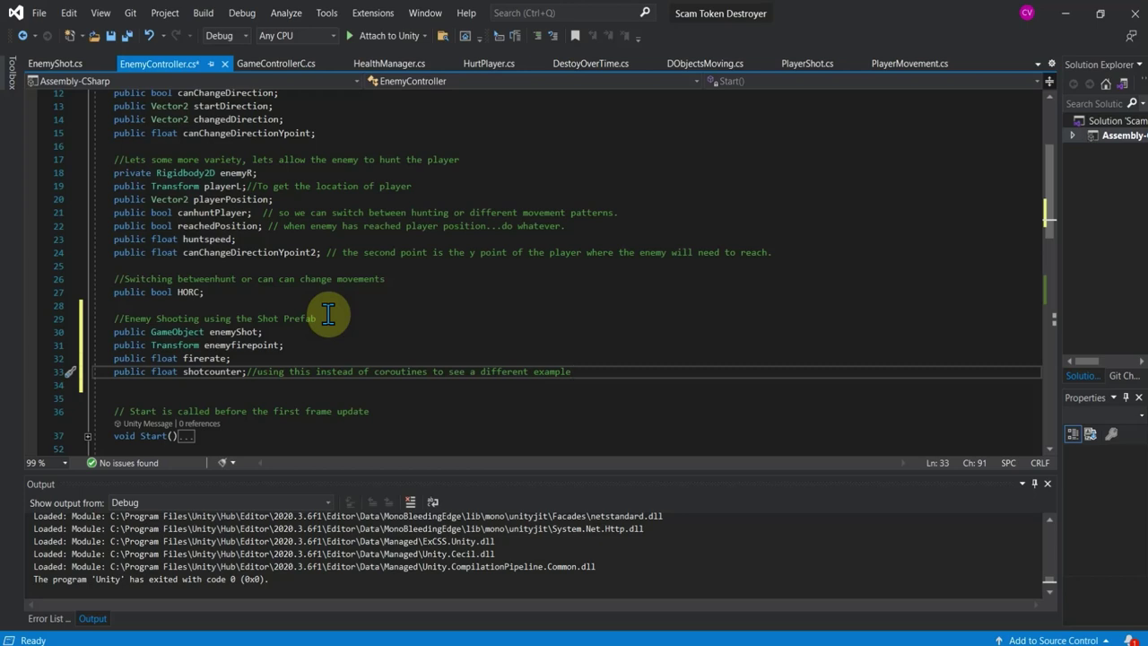
Add the comment '//so enemy should only be shooting when its on the screen'.
{"action": "key", "text": "Return"}
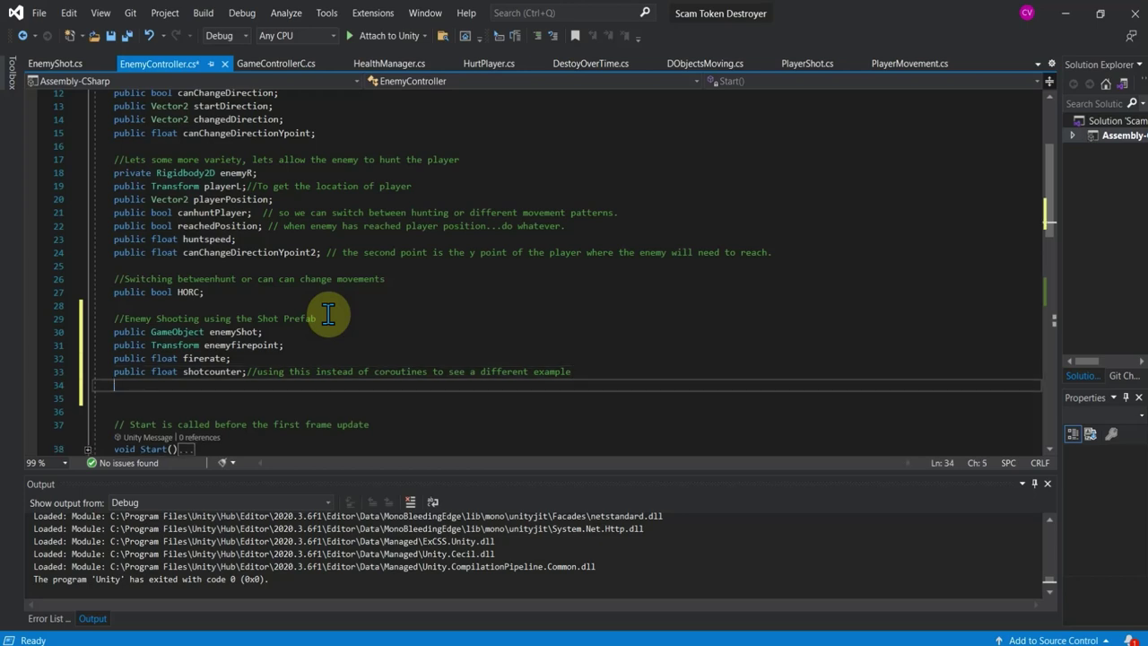
{"action": "key", "text": "Return"}
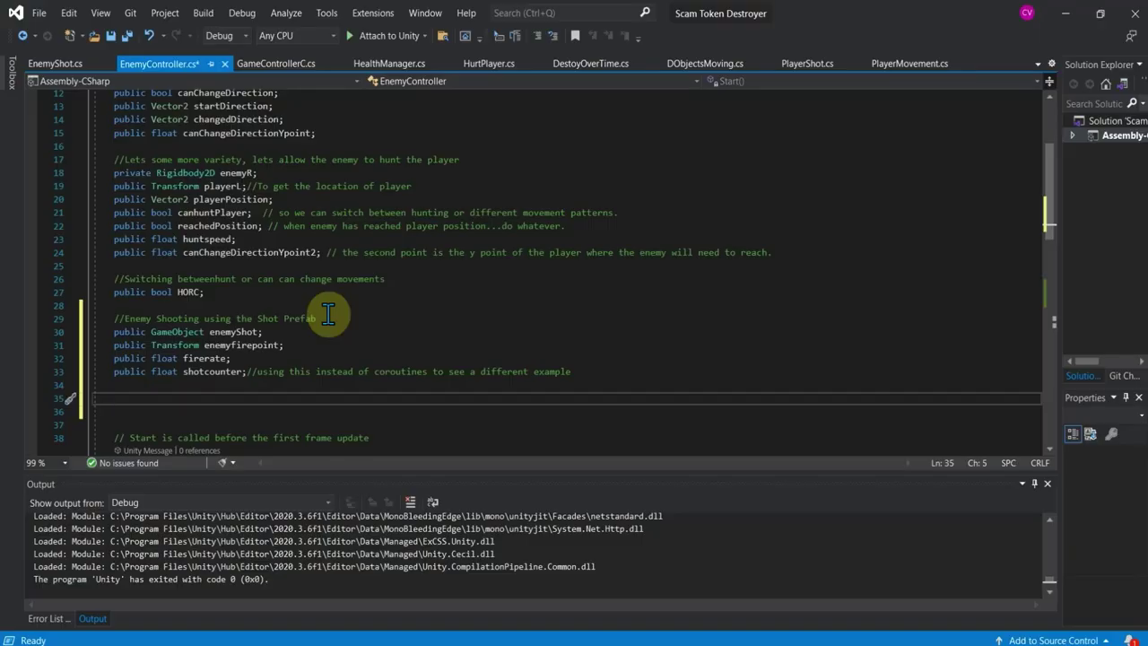
{"action": "type", "text": "a"}
{"action": "key", "text": "BackSpace"}
{"action": "key", "text": "BackSpace"}
{"action": "key", "text": "BackSpace"}
{"action": "key", "text": "BackSpace"}
{"action": "key", "text": "Return"}
{"action": "type", "text": "/"}
{"action": "type", "text": "o enemy sh"}
{"action": "type", "text": "ould only b"}
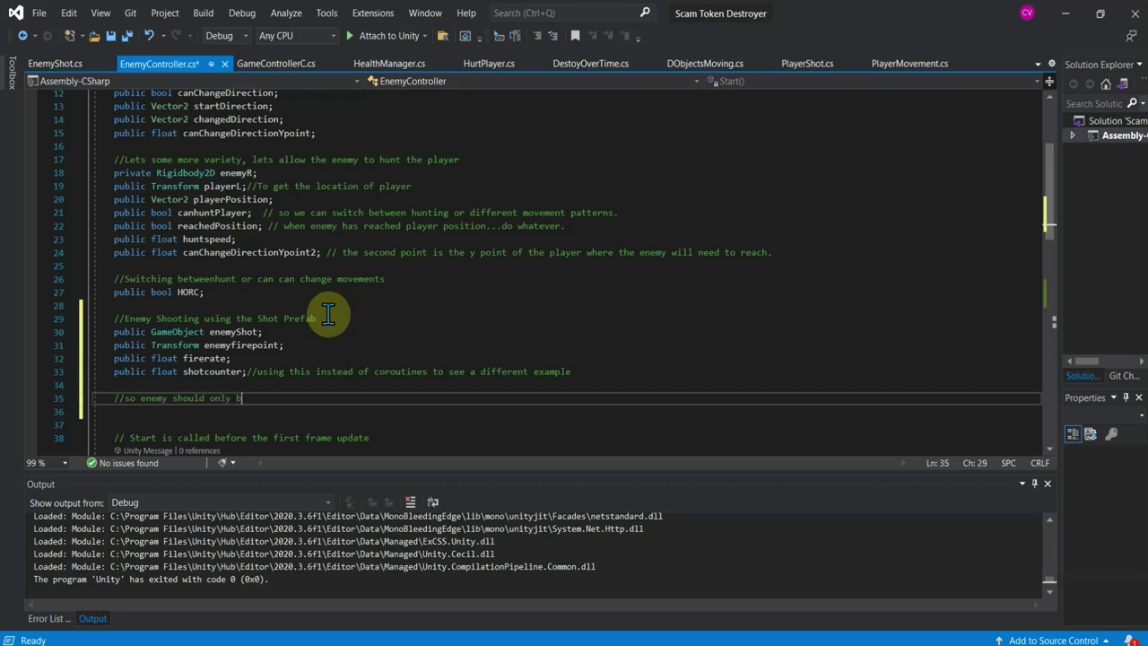
{"action": "type", "text": "ing "}
{"action": "type", "text": "when its on the screen"}
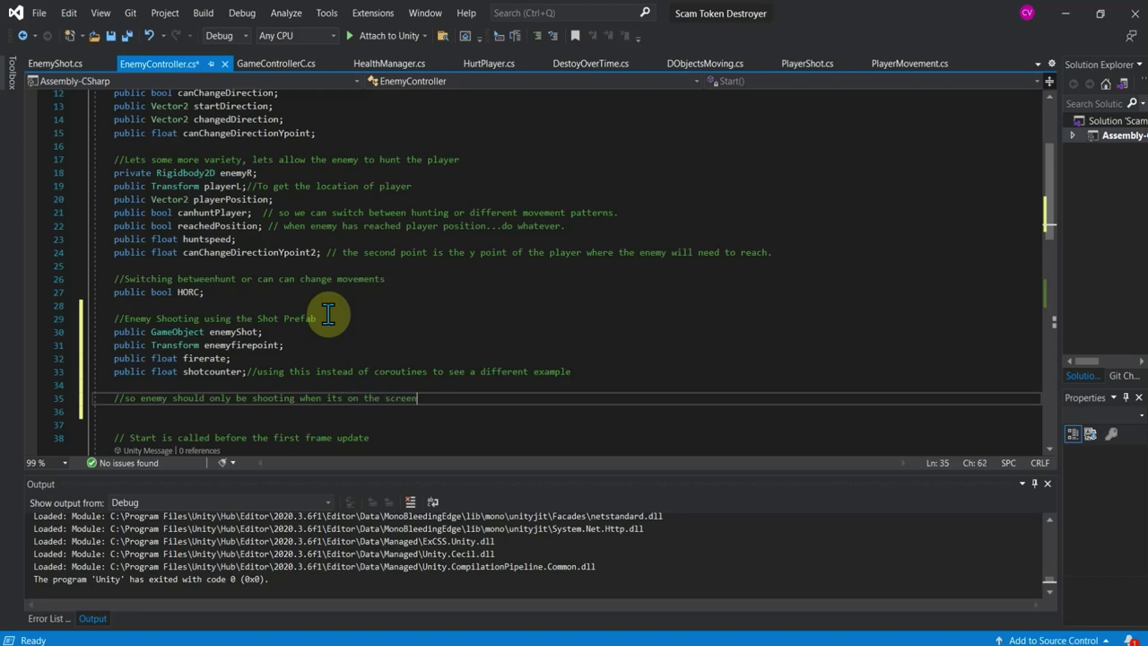
{"action": "key", "text": "Return"}
{"action": "type", "text": "p"}
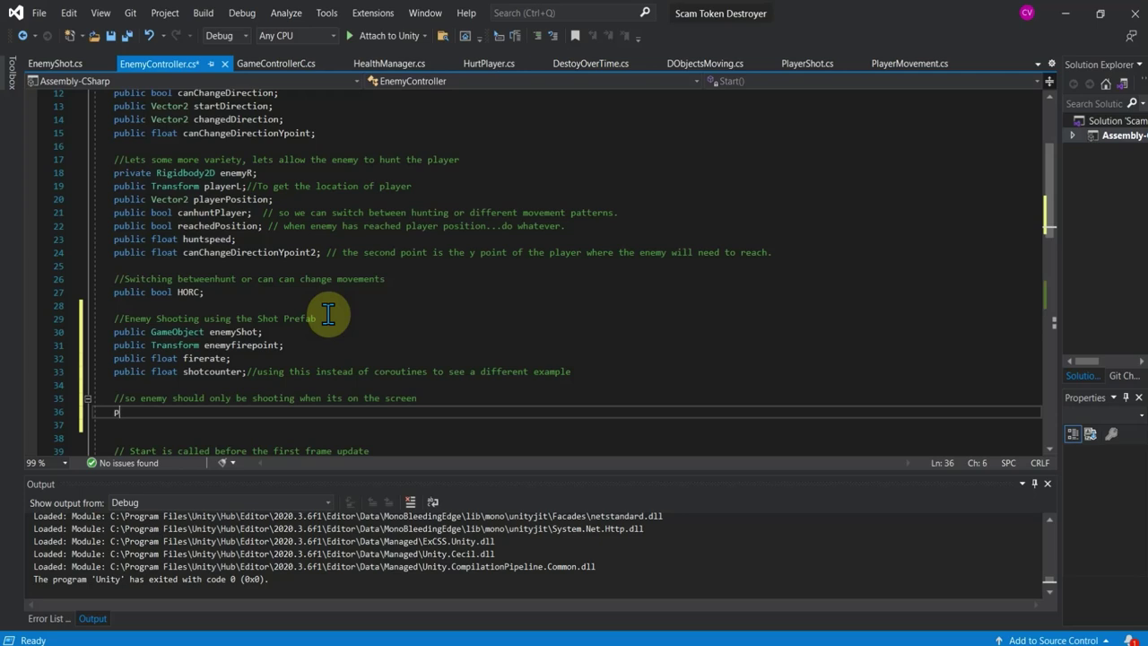
Declare a public bool canshoot field below the comment.
{"action": "type", "text": "ublic boo"}
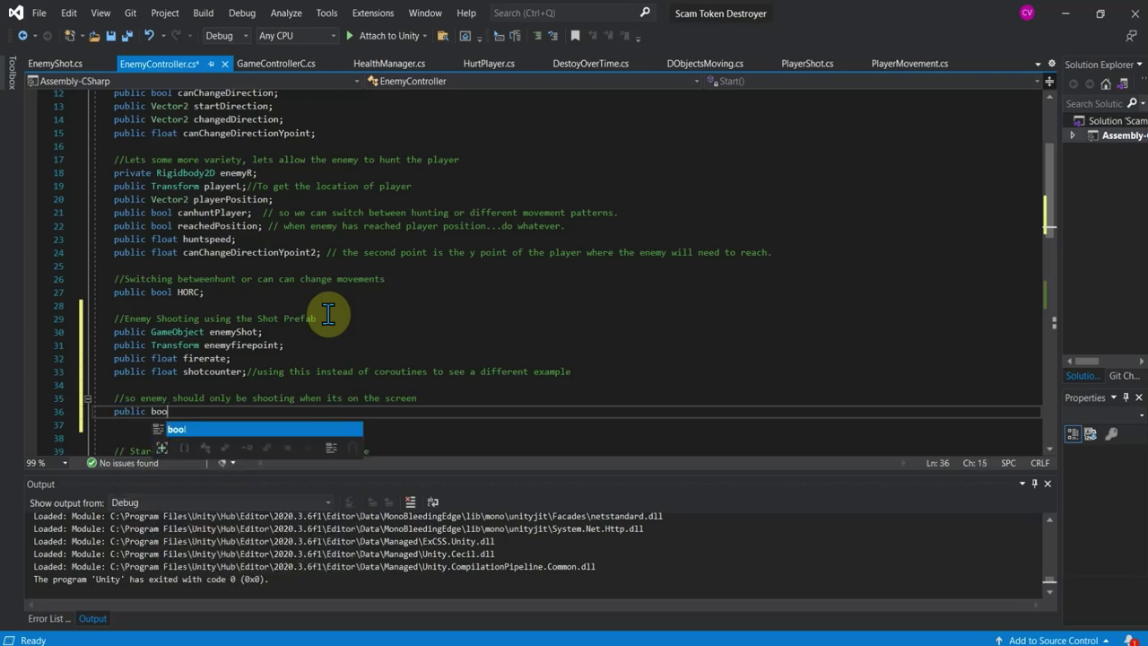
{"action": "type", "text": "l can s"}
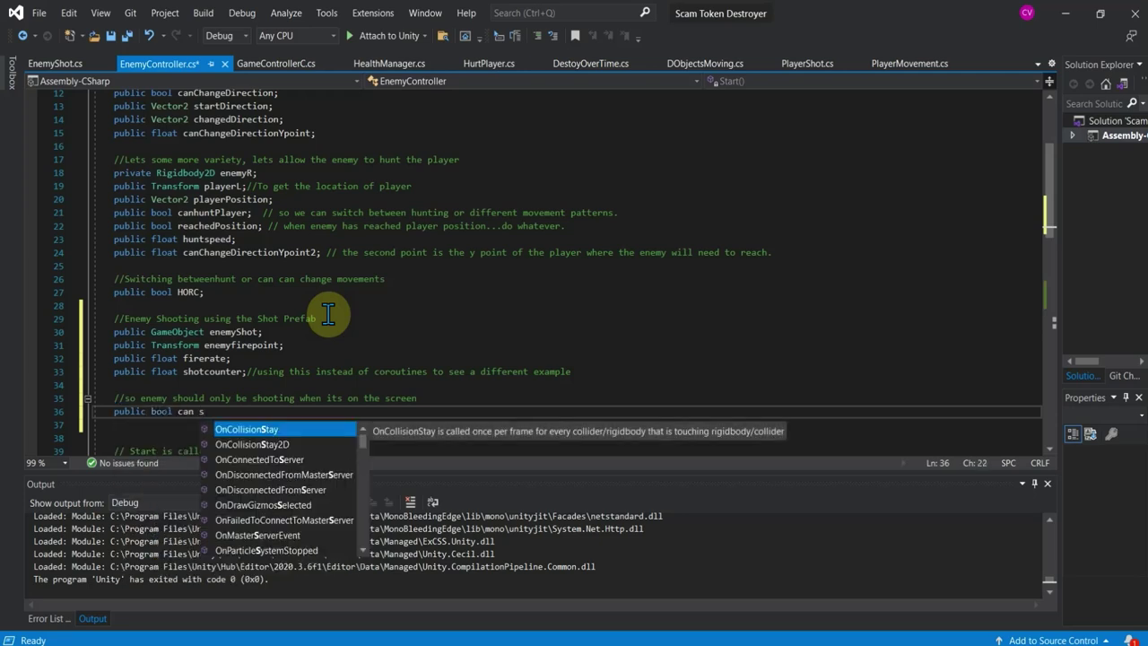
{"action": "key", "text": "BackSpace"}
{"action": "key", "text": "BackSpace"}
{"action": "type", "text": "shoot;"}
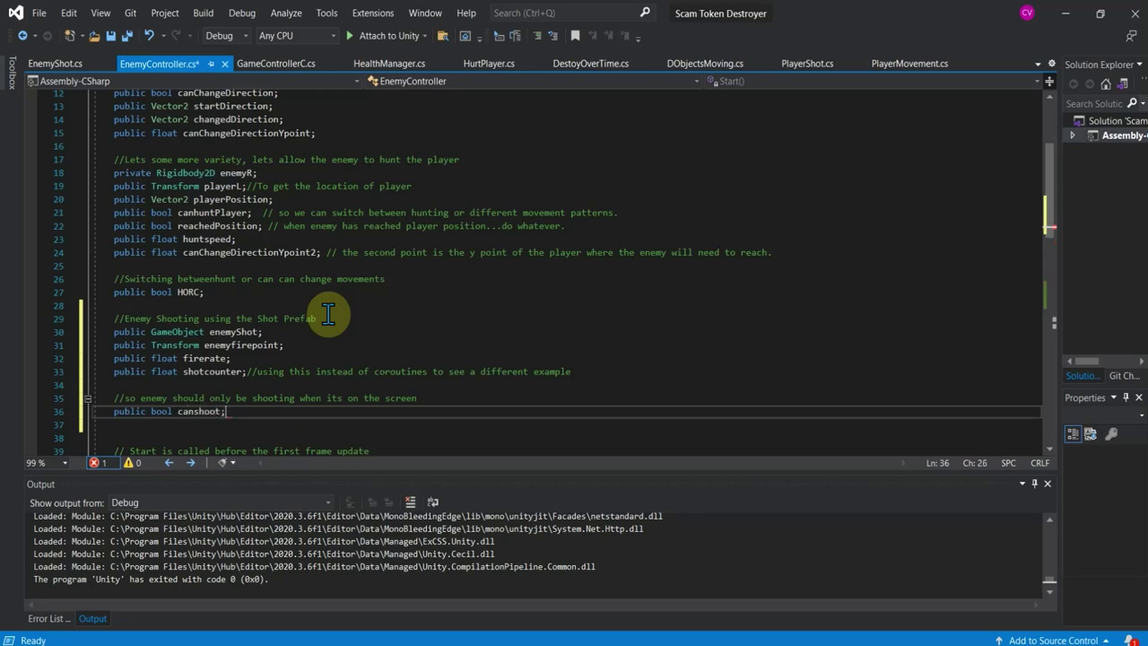
{"action": "key", "text": "Return"}
Add 'public bool allowedTShoot;' and capitalize the other field to canShoot.
{"action": "type", "text": "public "}
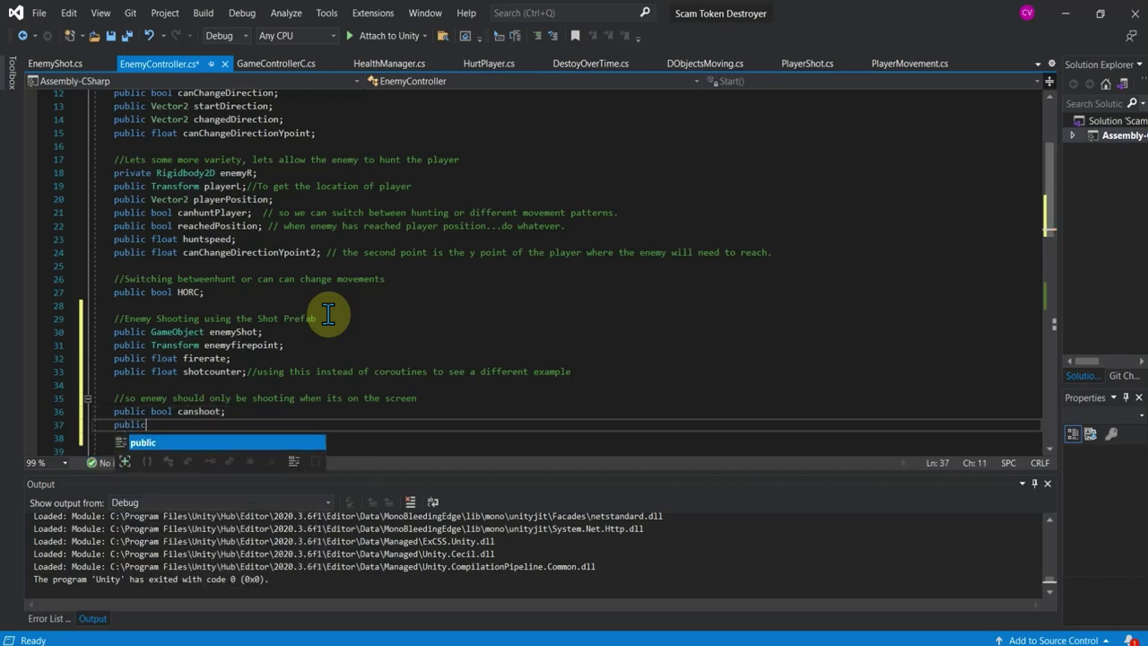
{"action": "type", "text": "bool "}
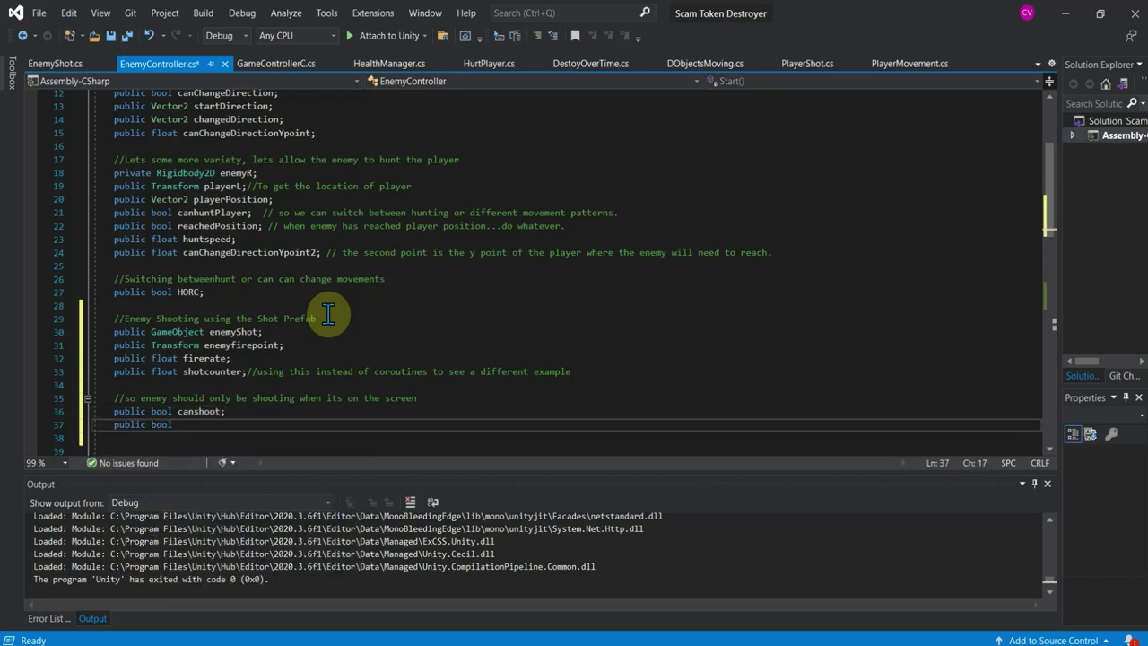
{"action": "type", "text": "al"}
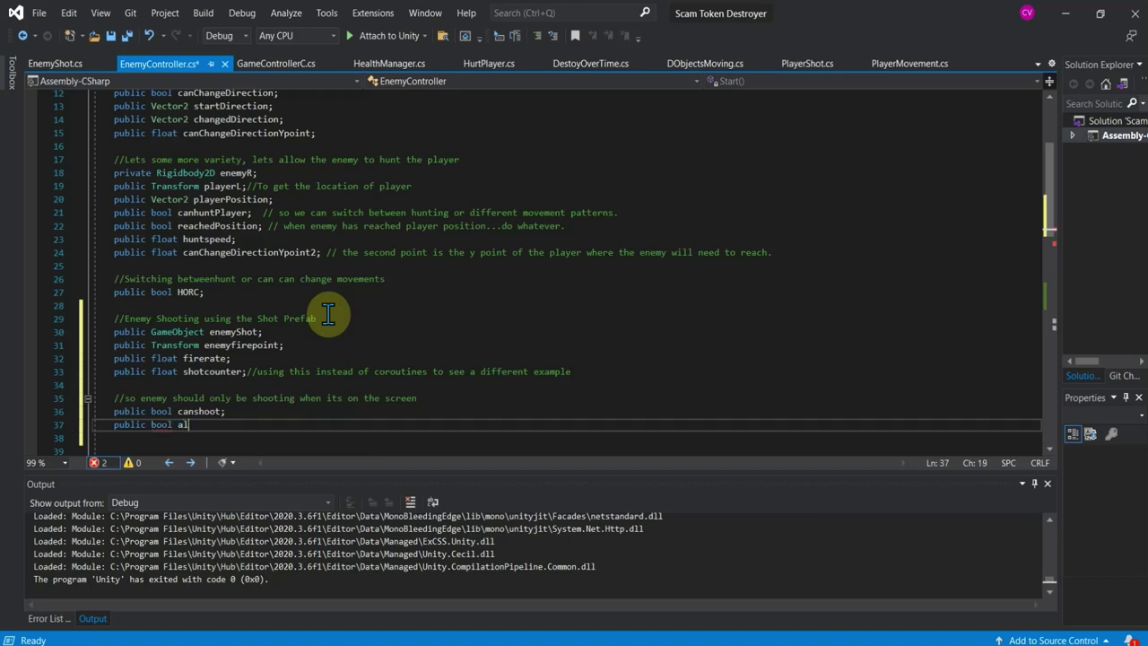
{"action": "type", "text": "lowed"}
{"action": "type", "text": "toS"}
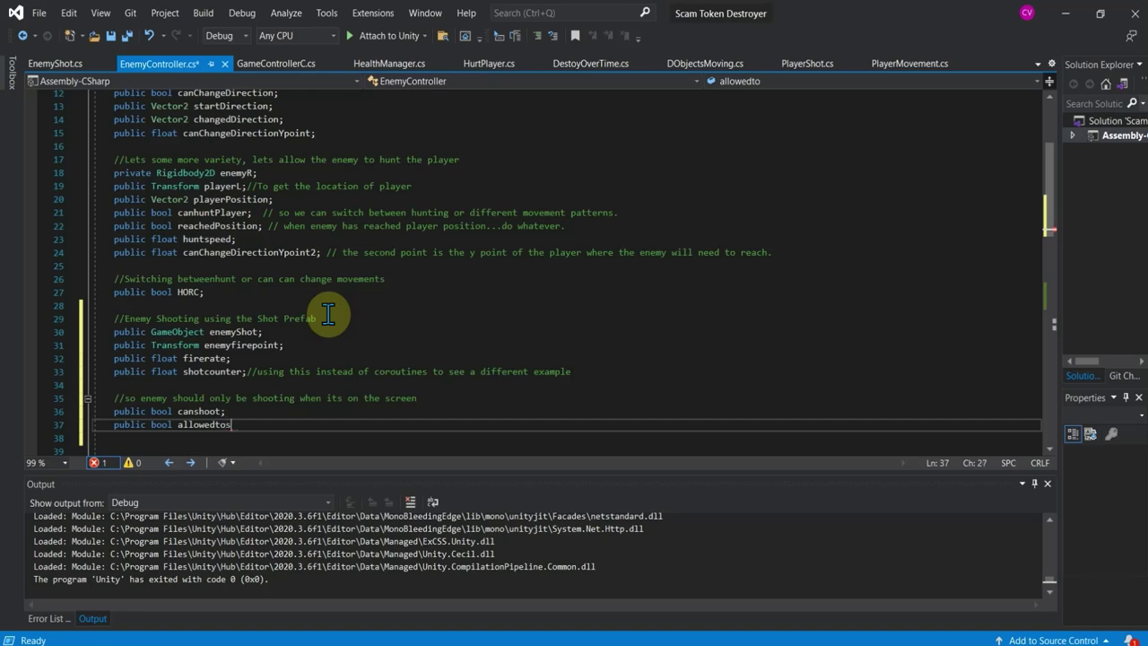
{"action": "type", "text": "hoot"}
{"action": "key", "text": "Left"}
{"action": "key", "text": "Left"}
{"action": "key", "text": "Left"}
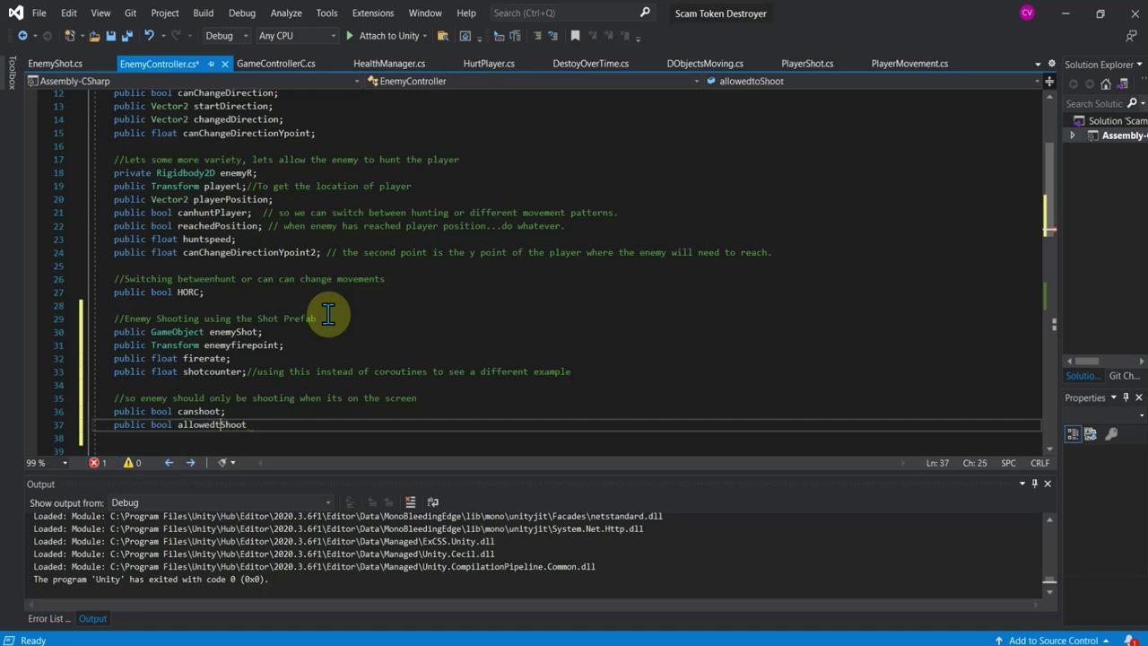
{"action": "key", "text": "BackSpace"}
{"action": "key", "text": "BackSpace"}
{"action": "type", "text": "T"}
{"action": "key", "text": "Up"}
{"action": "key", "text": "Left"}
{"action": "key", "text": "Left"}
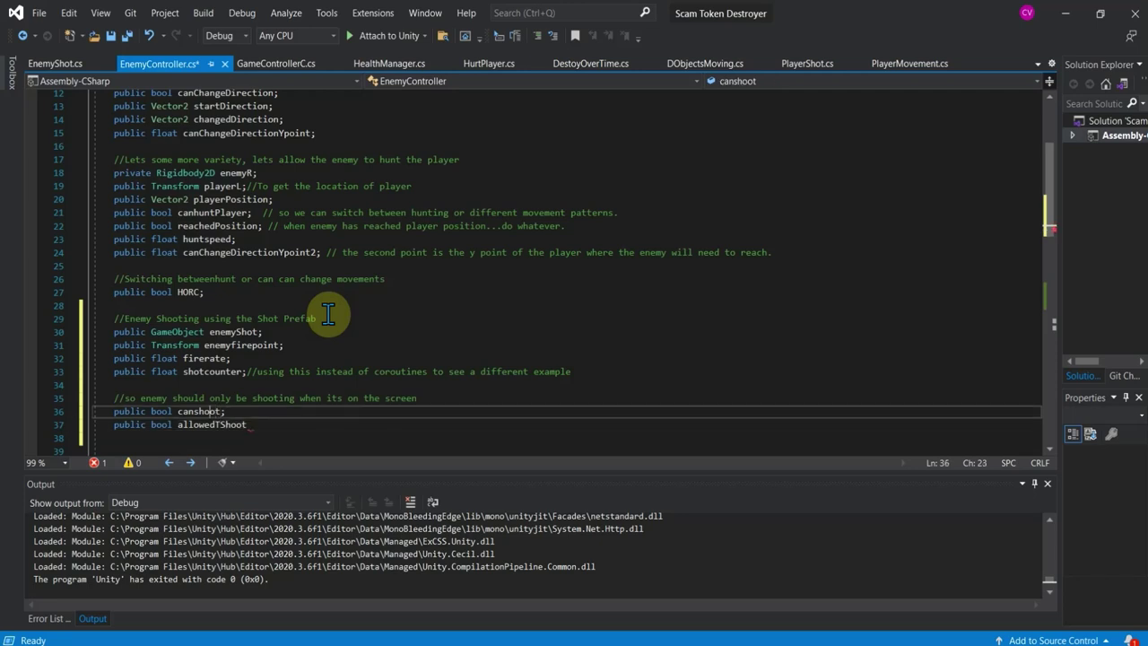
{"action": "key", "text": "BackSpace"}
{"action": "type", "text": "S"}
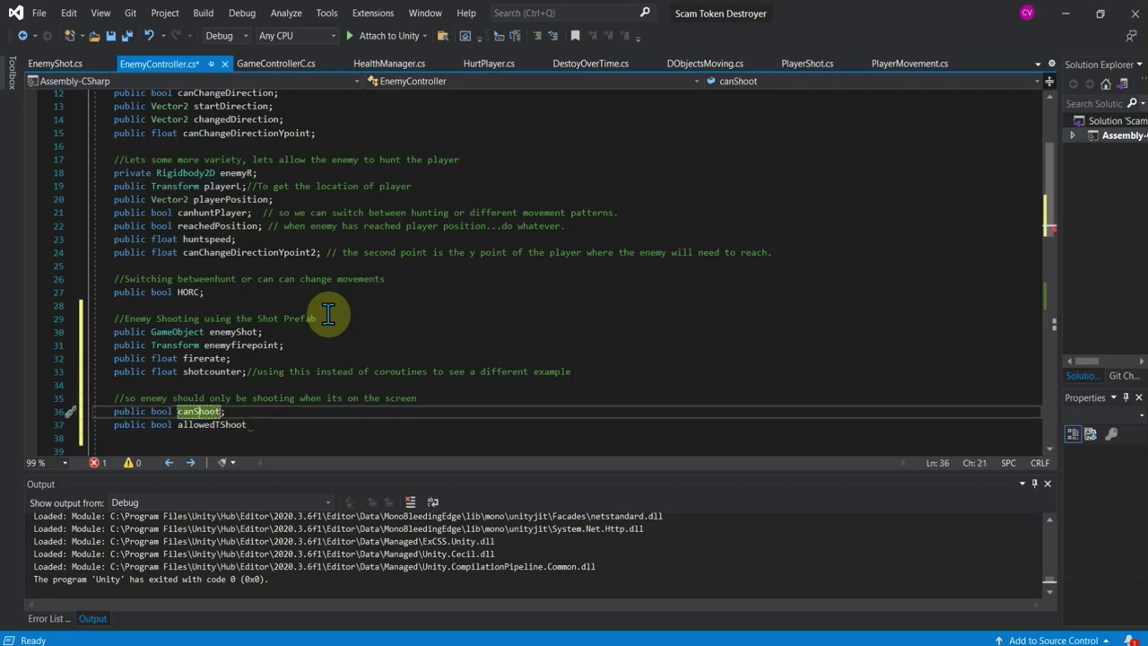
{"action": "left_click", "coordinate": [255, 425]}
{"action": "type", "text": ";"}
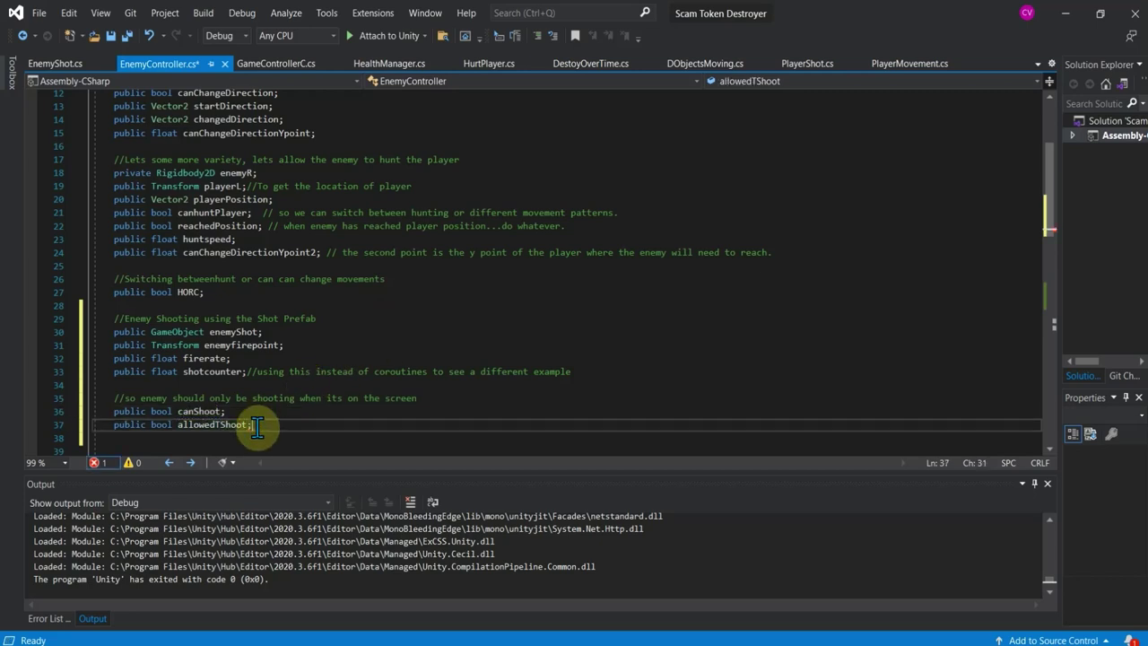
{"action": "scroll", "coordinate": [269, 353], "scroll_direction": "down", "scroll_amount": 2}
{"action": "scroll", "coordinate": [282, 359], "scroll_direction": "down", "scroll_amount": 2}
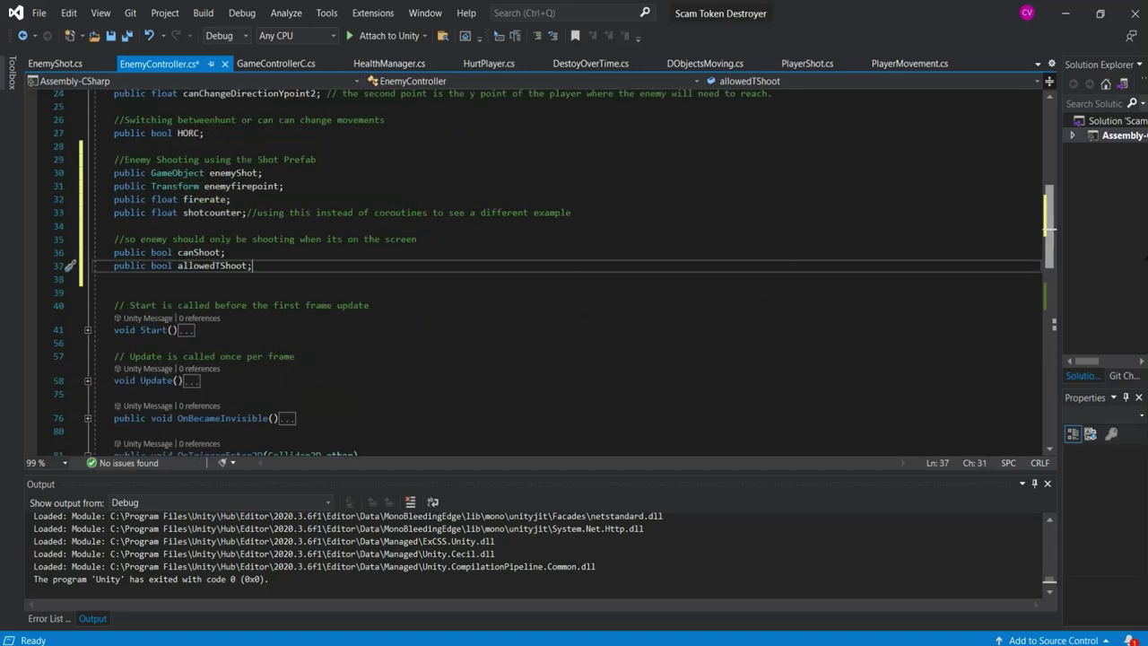
{"action": "key", "text": "alt+Tab"}
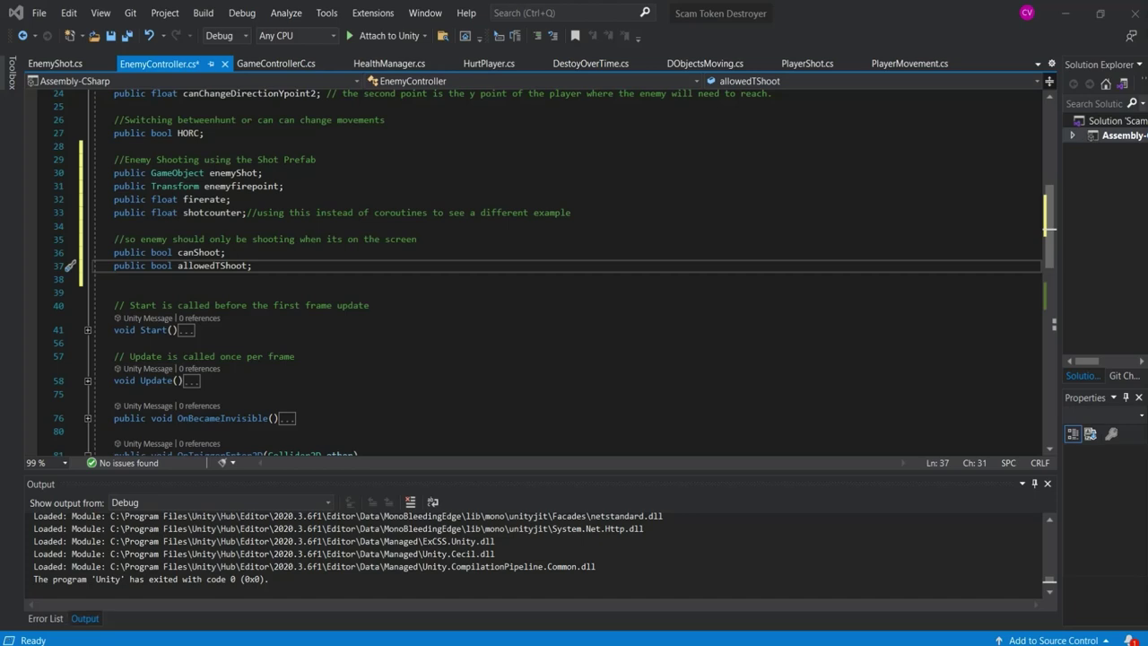
At the end of Start(), add '//Fire rate settings' and 'shotcounter = firerate;'.
{"action": "left_click", "coordinate": [88, 329]}
{"action": "scroll", "coordinate": [170, 345], "scroll_direction": "down", "scroll_amount": 1}
{"action": "scroll", "coordinate": [206, 354], "scroll_direction": "down", "scroll_amount": 1}
{"action": "left_click", "coordinate": [217, 421]}
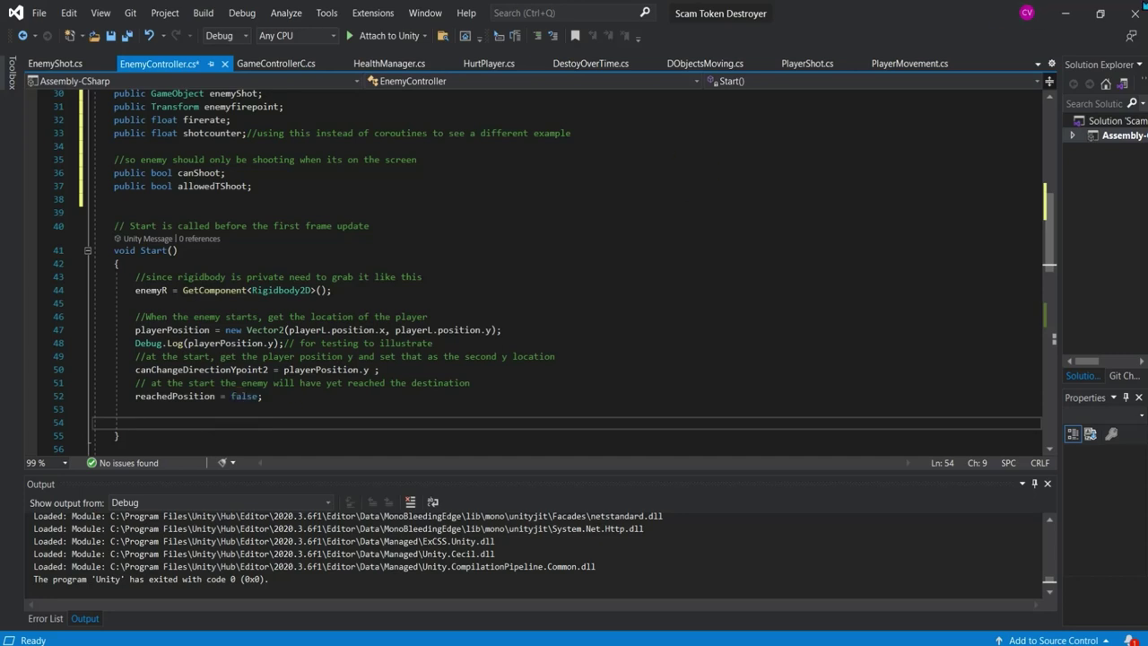
{"action": "type", "text": "//Fire r"}
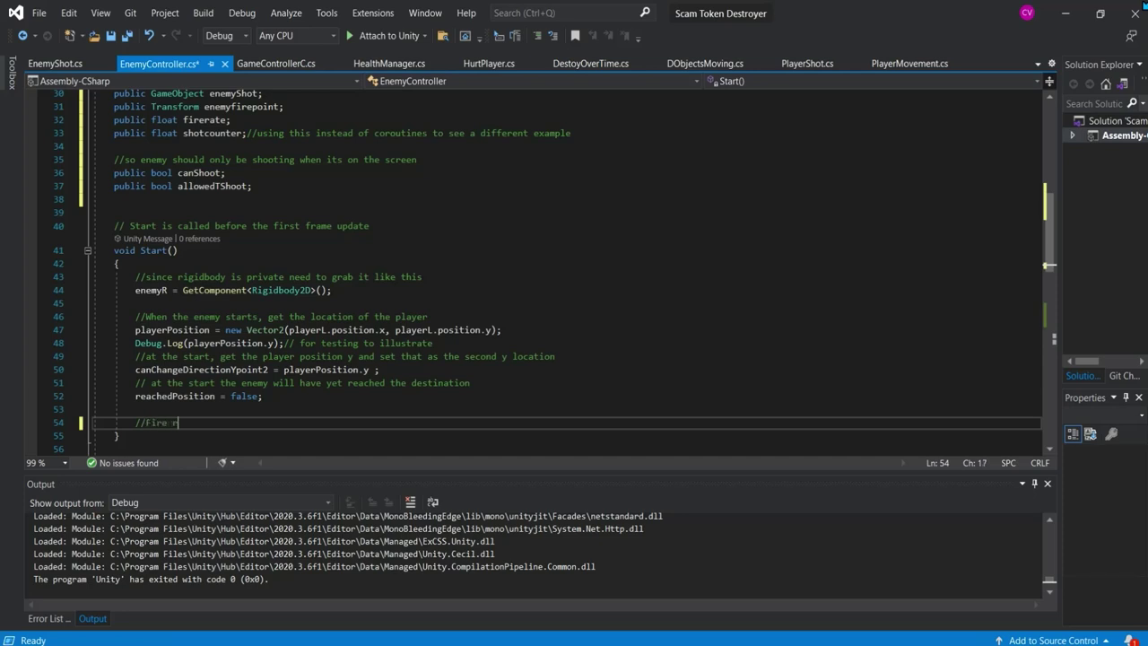
{"action": "type", "text": "ate settings"}
{"action": "key", "text": "Return"}
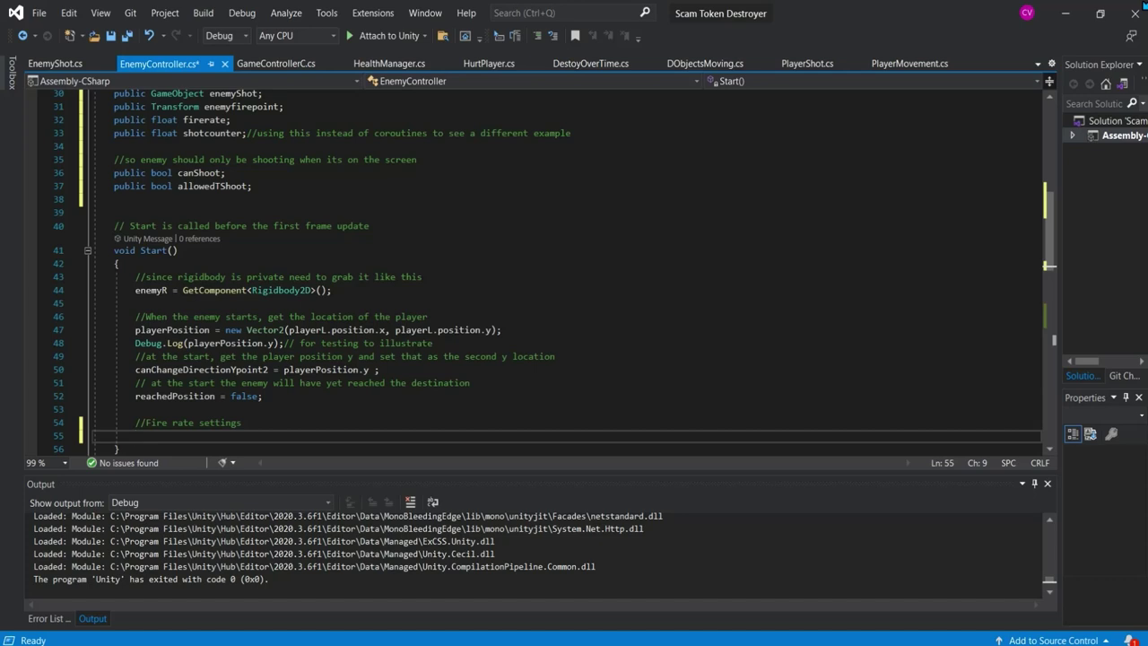
{"action": "type", "text": "shotcounter"}
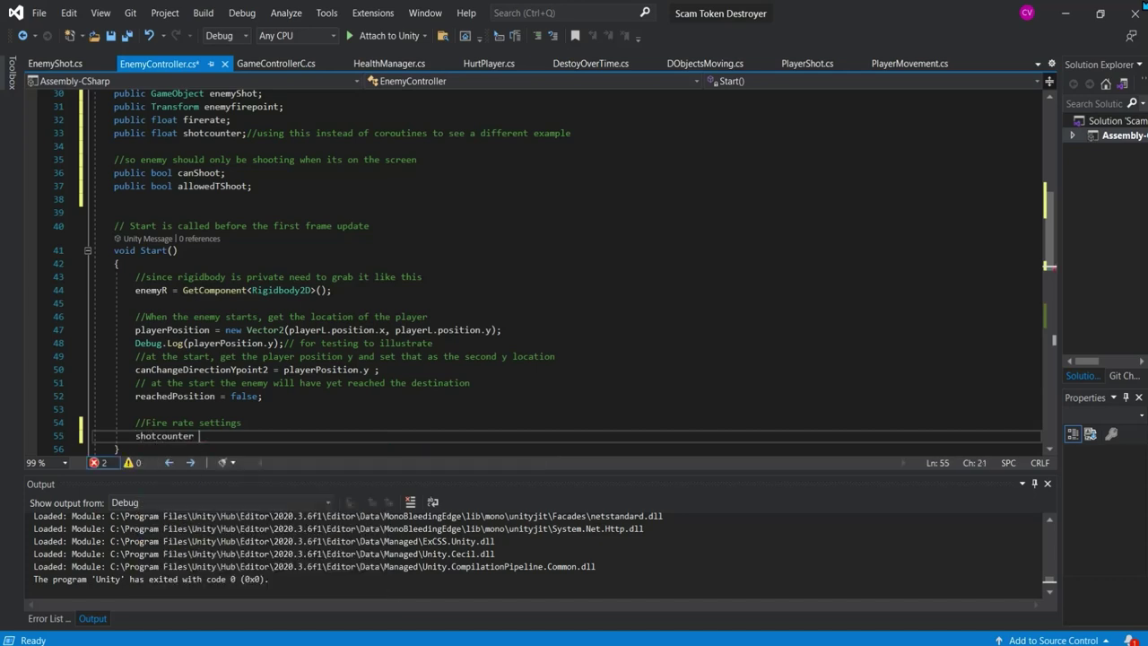
{"action": "type", "text": " = fire"}
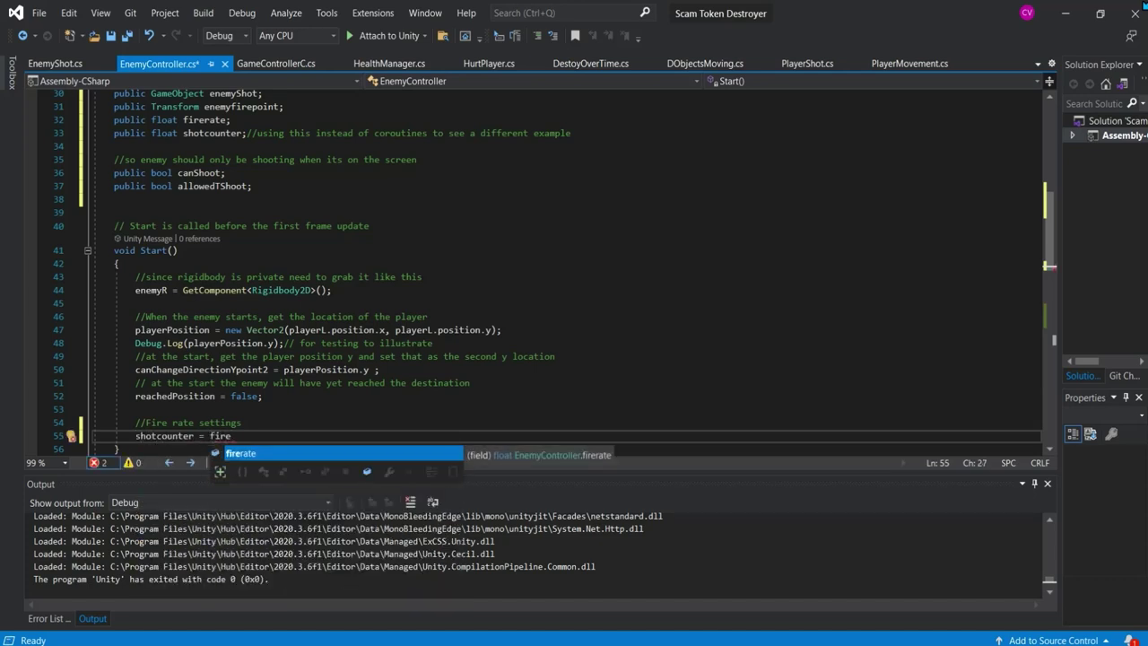
{"action": "key", "text": "Tab"}
{"action": "type", "text": ";"}
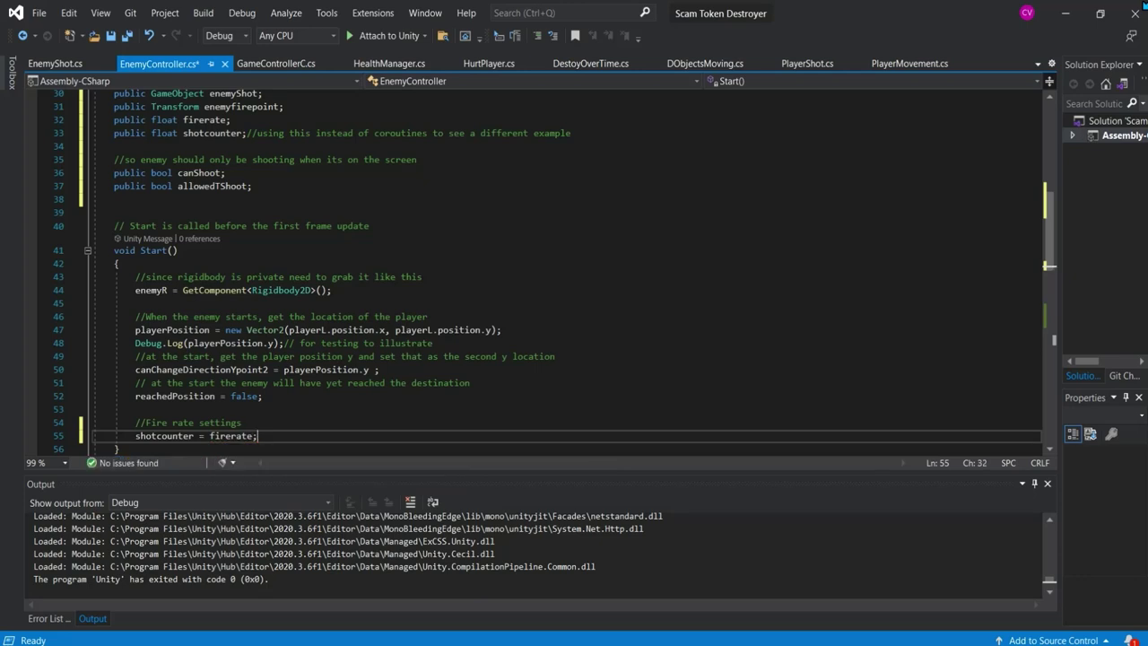
Go back up and highlight the comment about shooting only while on screen.
{"action": "scroll", "coordinate": [260, 193], "scroll_direction": "down", "scroll_amount": 3}
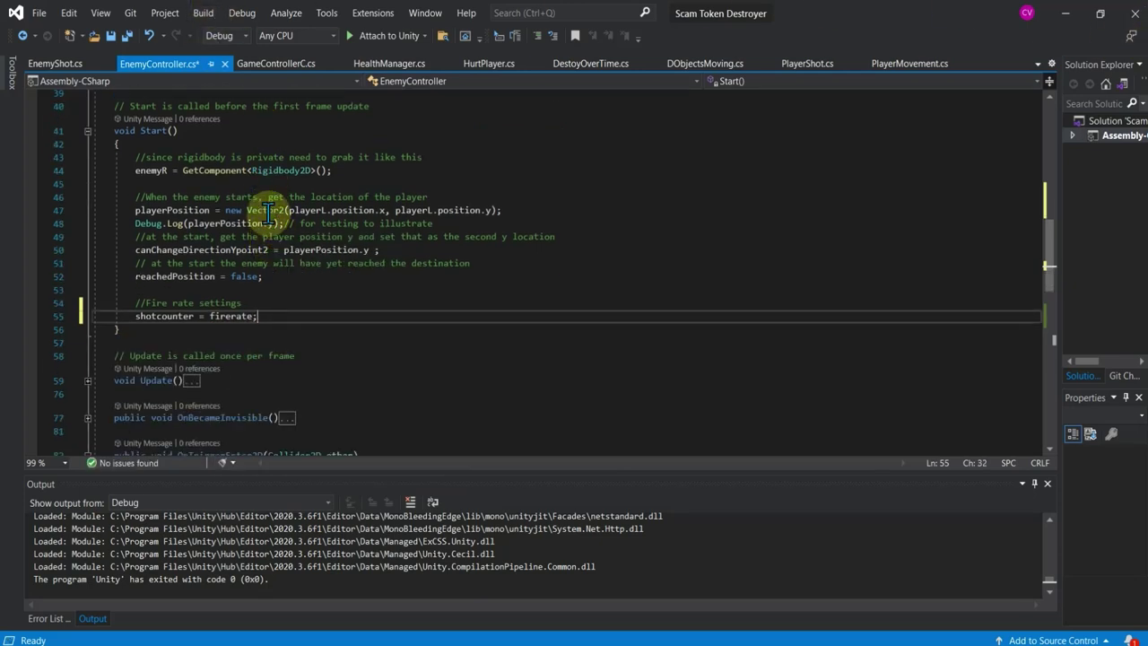
{"action": "key", "text": "alt+Tab"}
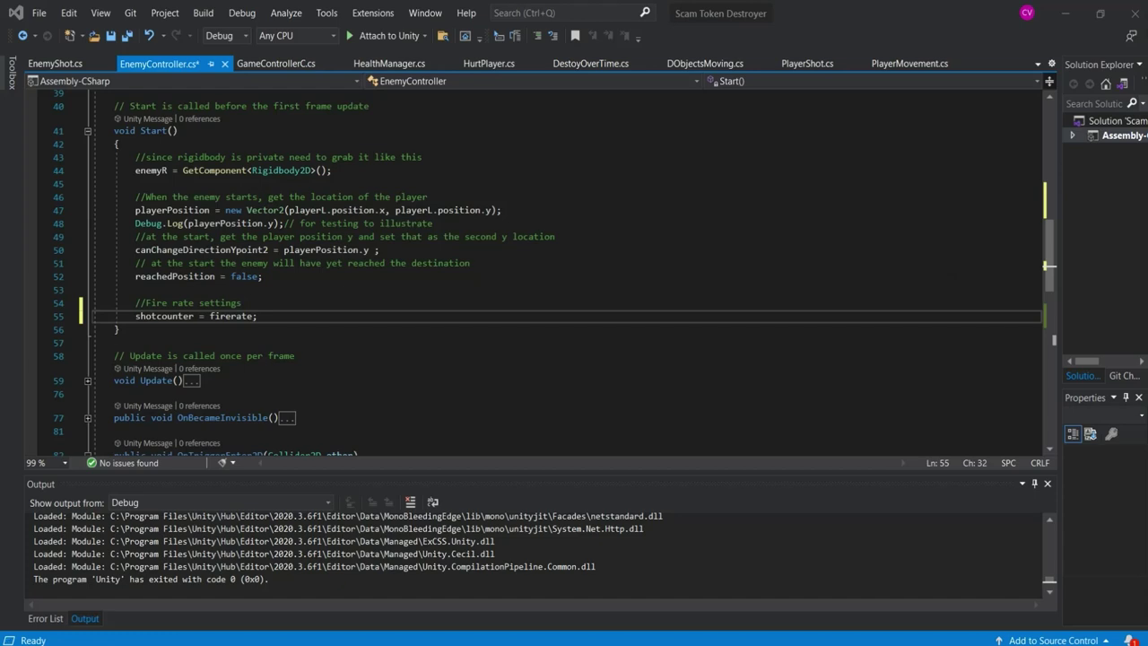
{"action": "left_click", "coordinate": [235, 330]}
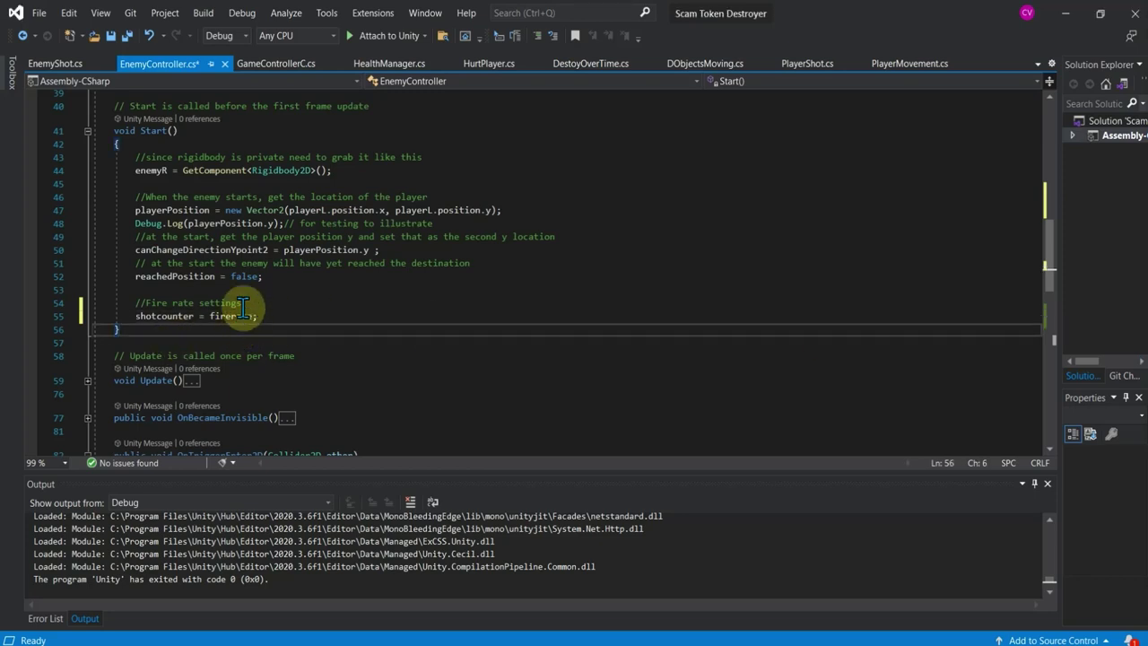
{"action": "scroll", "coordinate": [235, 278], "scroll_direction": "up", "scroll_amount": 4}
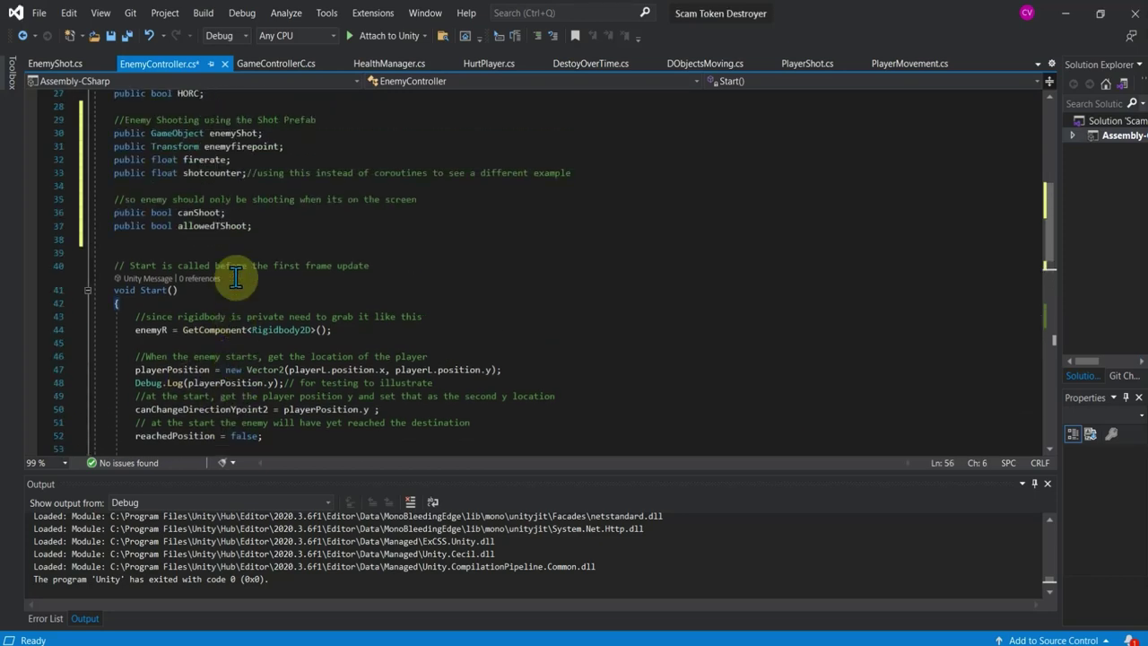
{"action": "left_click", "coordinate": [262, 203]}
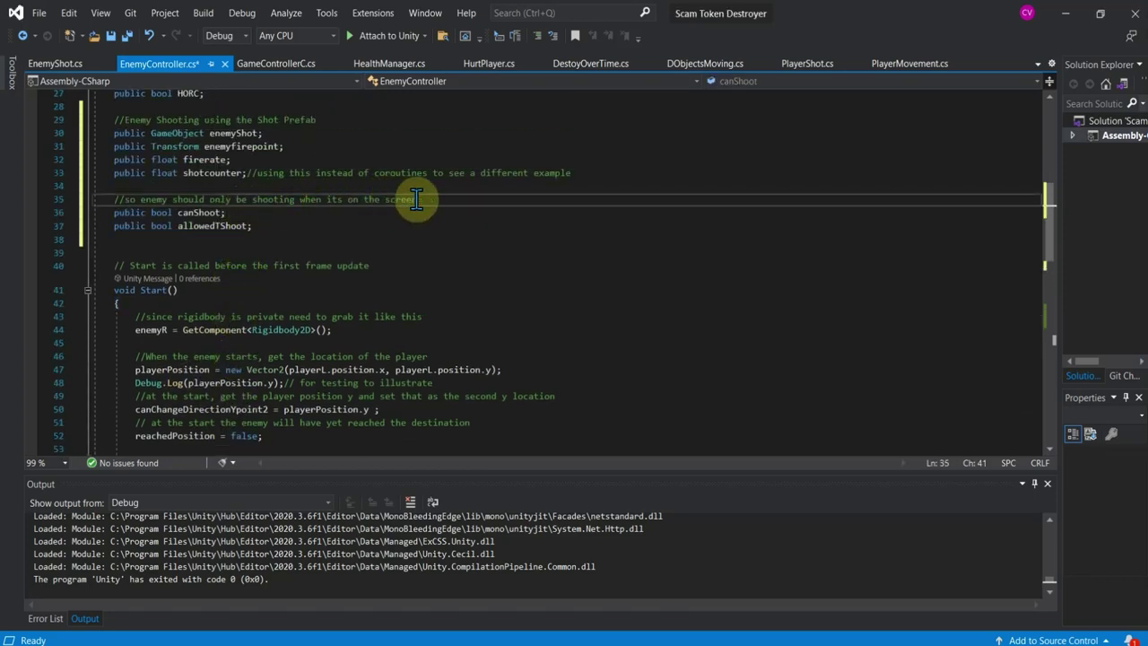
{"action": "left_click_drag", "start_coordinate": [418, 201], "coordinate": [339, 199]}
{"action": "scroll", "coordinate": [328, 237], "scroll_direction": "down", "scroll_amount": 6}
{"action": "scroll", "coordinate": [327, 233], "scroll_direction": "down", "scroll_amount": 12}
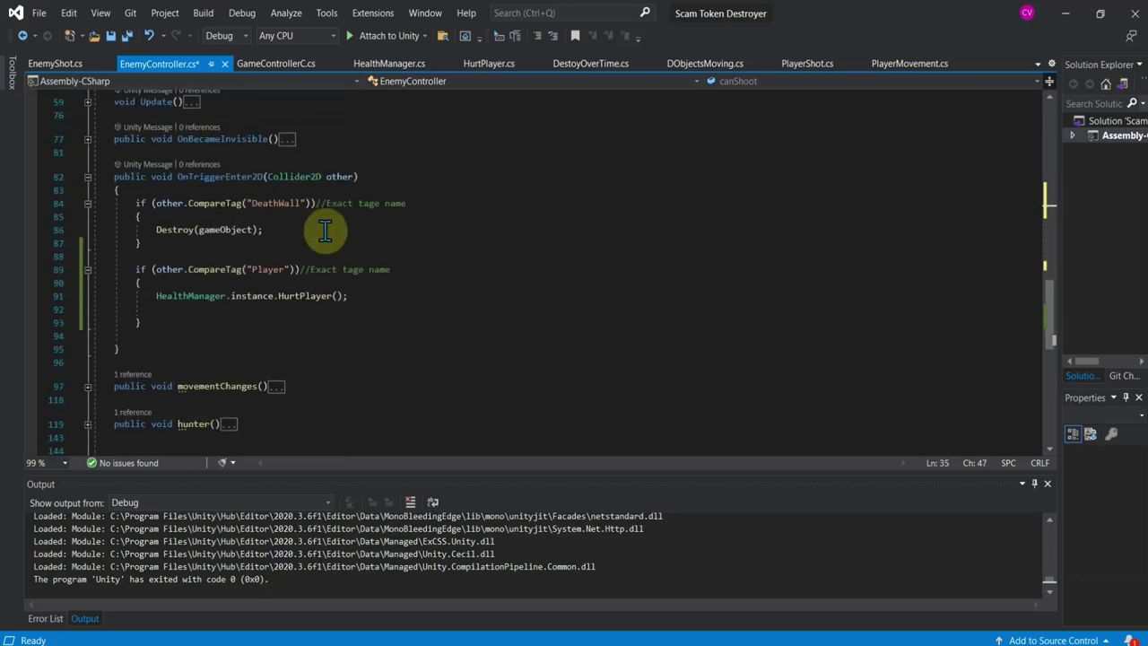
Insert a public void OnBecameVisible() method below hunter().
{"action": "left_click", "coordinate": [218, 318]}
{"action": "key", "text": "Return"}
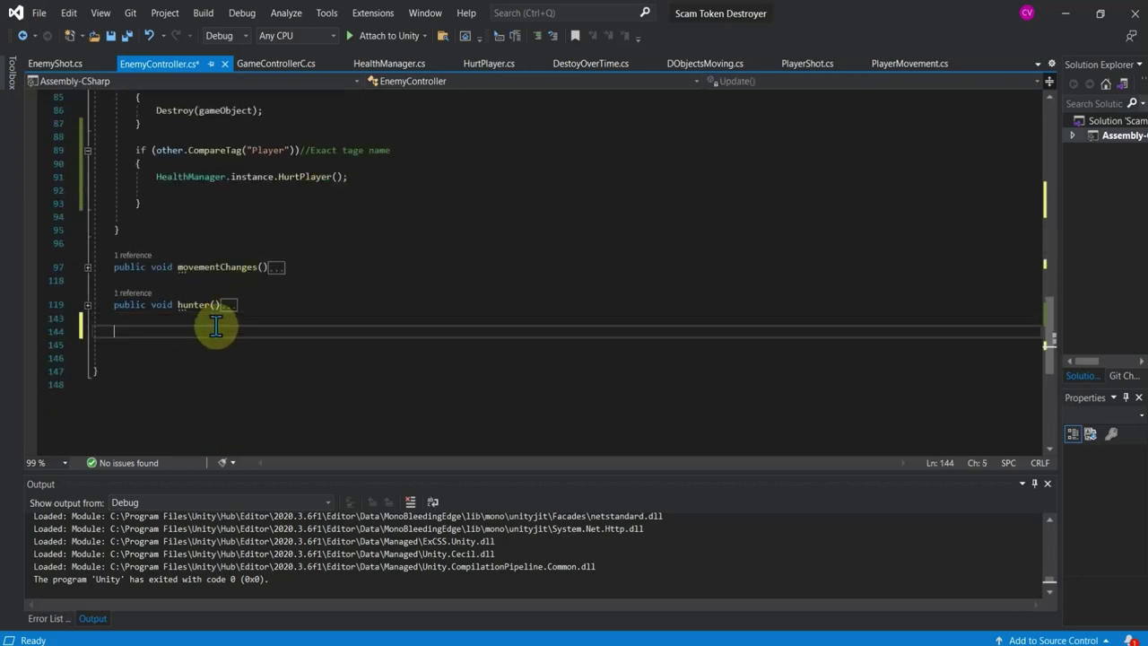
{"action": "type", "text": "pu"}
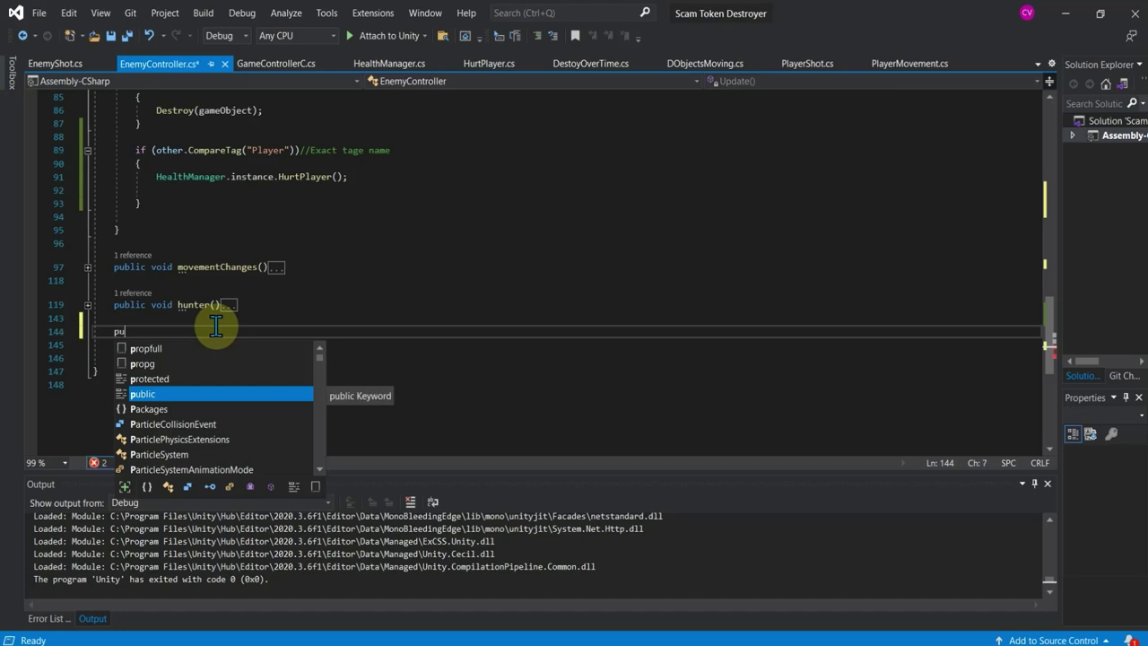
{"action": "type", "text": "blic b"}
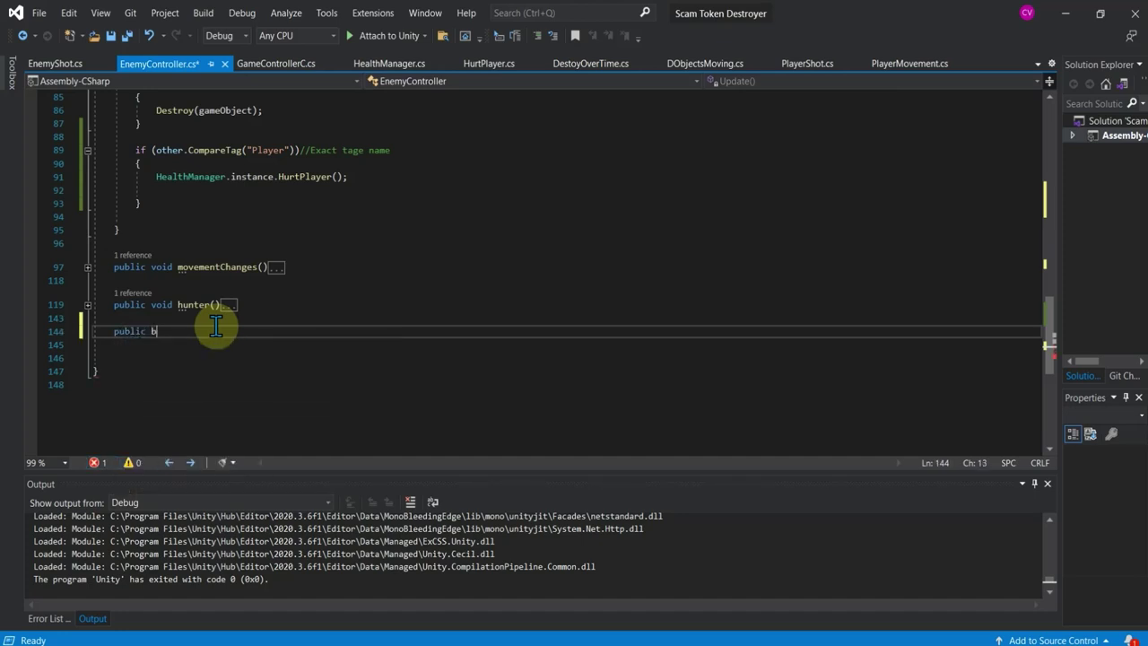
{"action": "key", "text": "BackSpace"}
{"action": "type", "text": "void"}
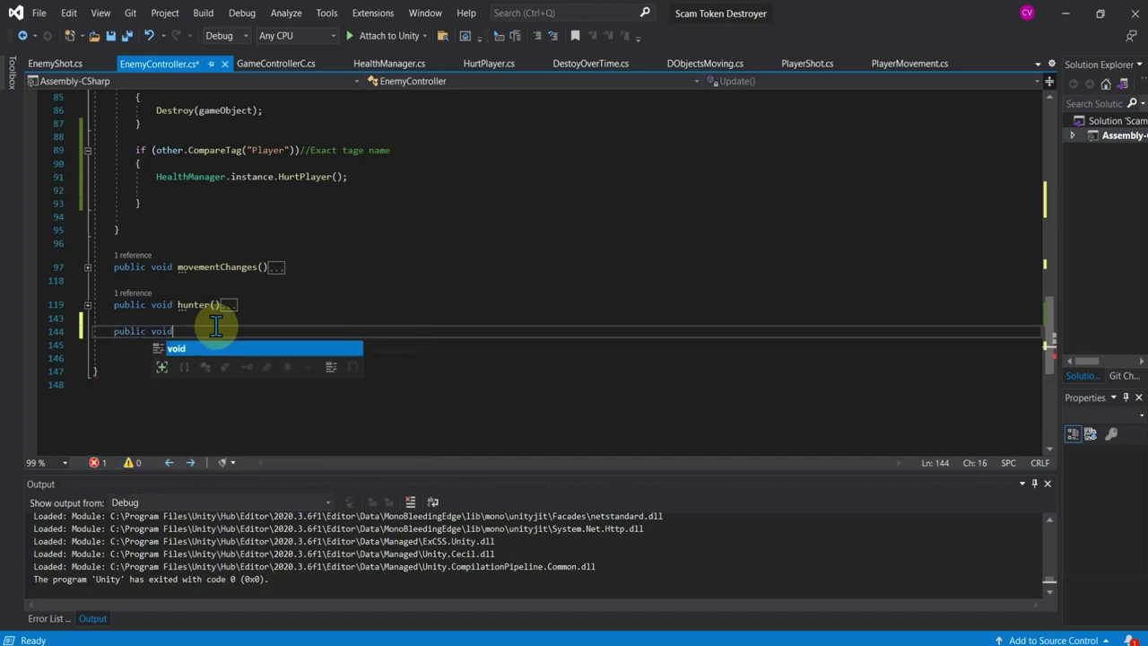
{"action": "type", "text": " onbec"}
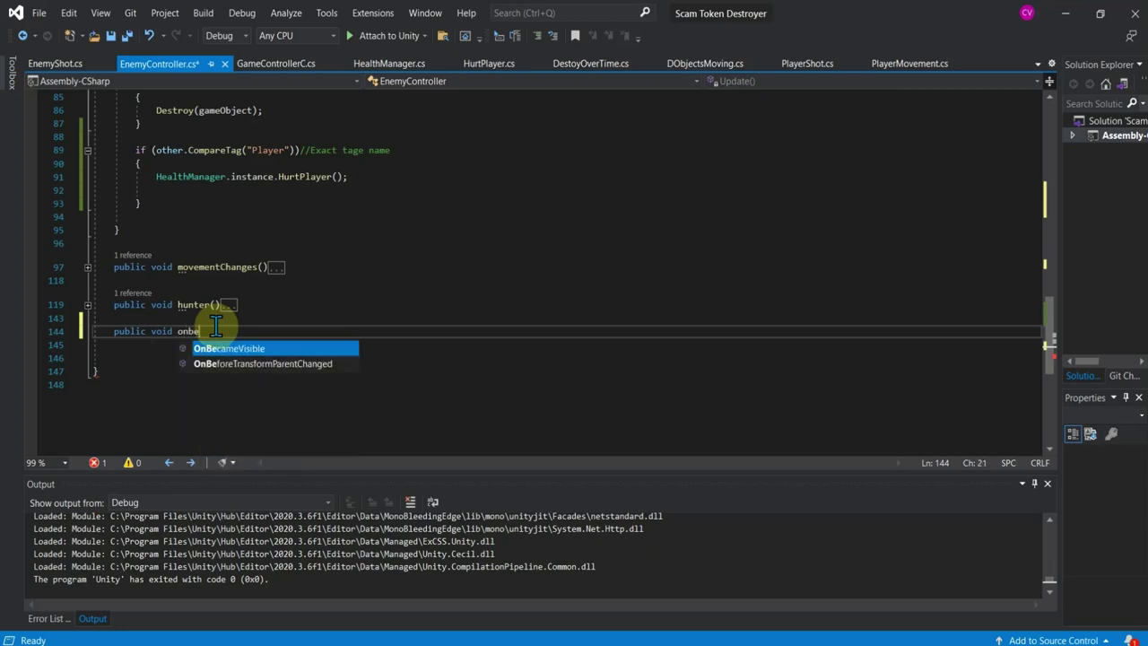
{"action": "key", "text": "Tab"}
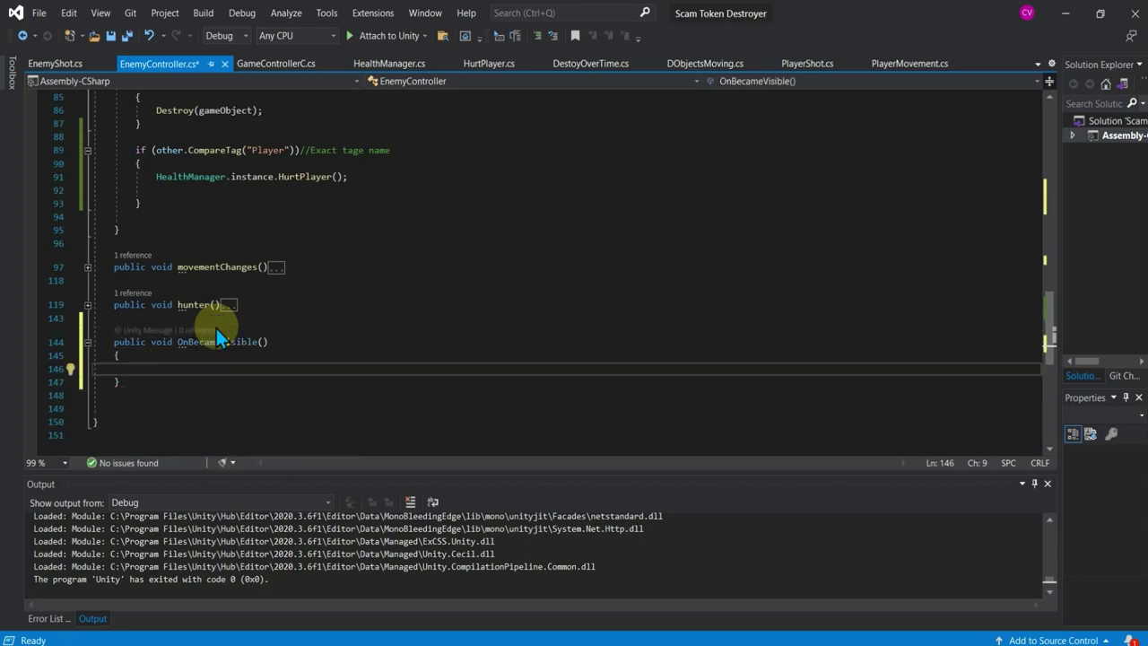
Inside OnBecameVisible, add 'if(canShoot) { allowedTShoot = true; }'.
{"action": "type", "text": "if(can"}
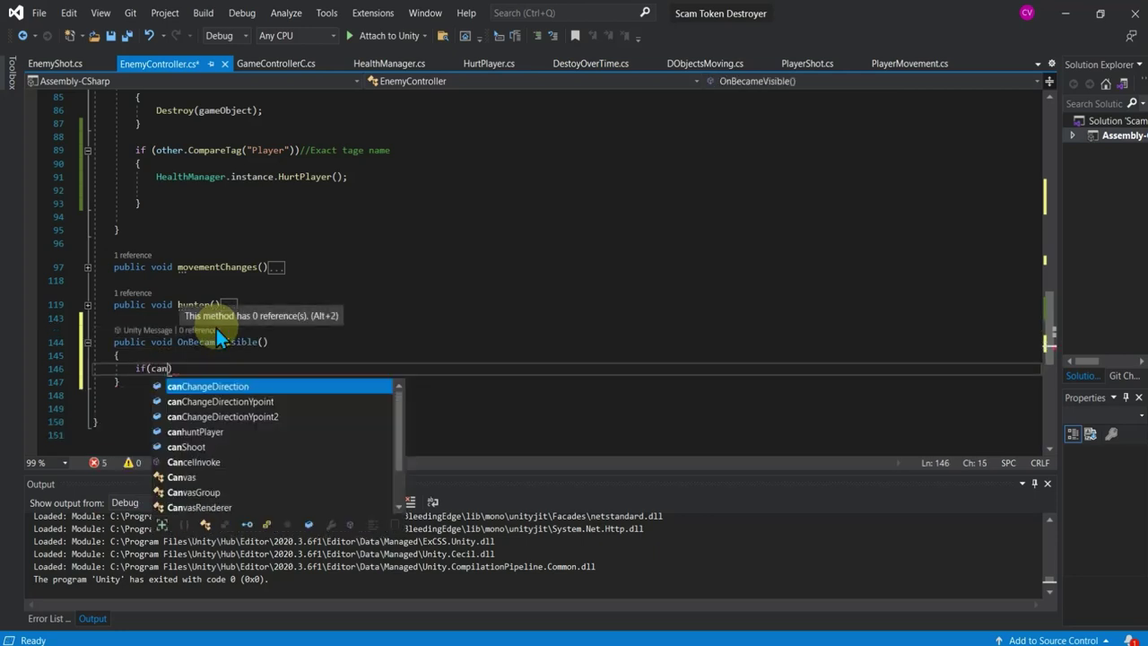
{"action": "type", "text": "sho"}
{"action": "key", "text": "Tab"}
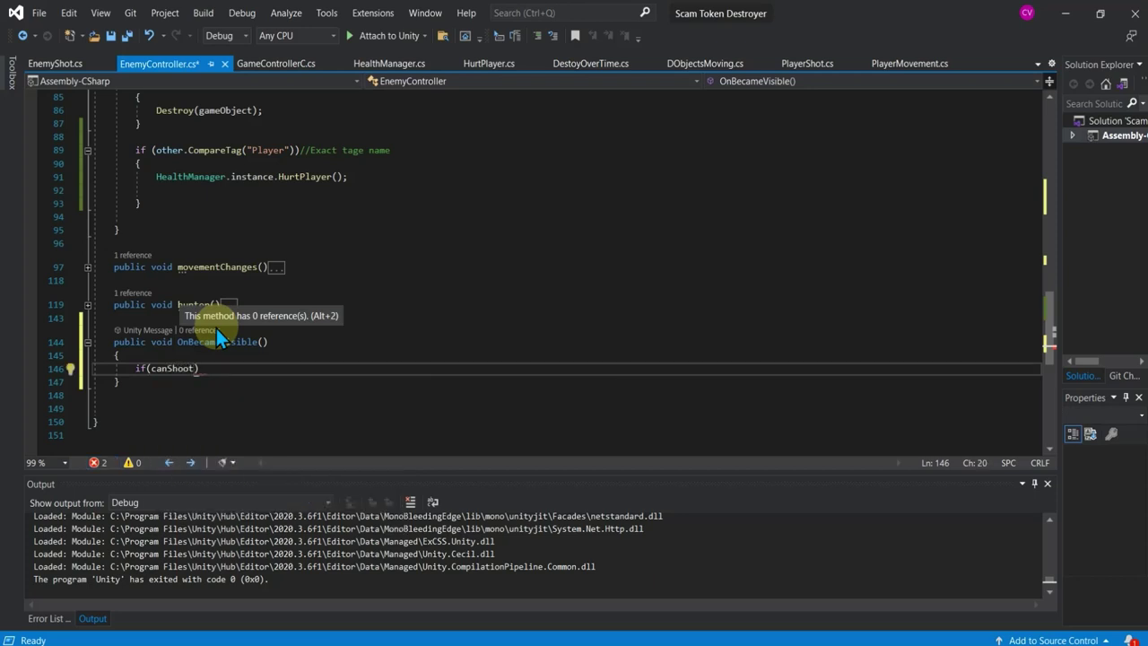
{"action": "type", "text": ")"}
{"action": "key", "text": "Return"}
{"action": "type", "text": "{"}
{"action": "key", "text": "Return"}
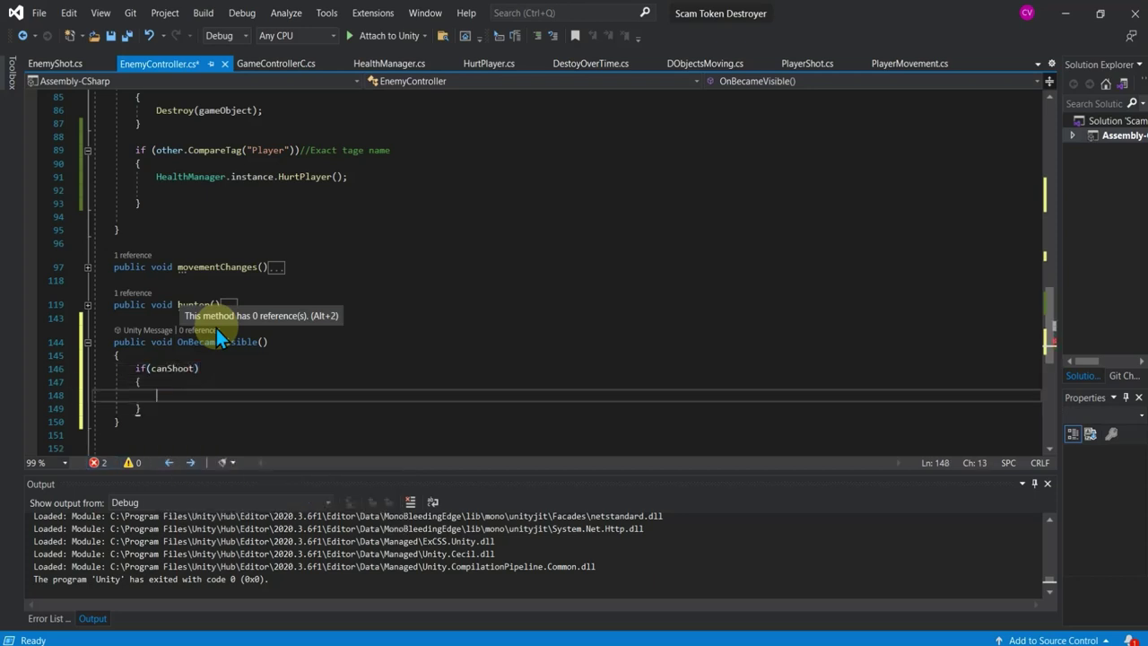
{"action": "type", "text": "all"}
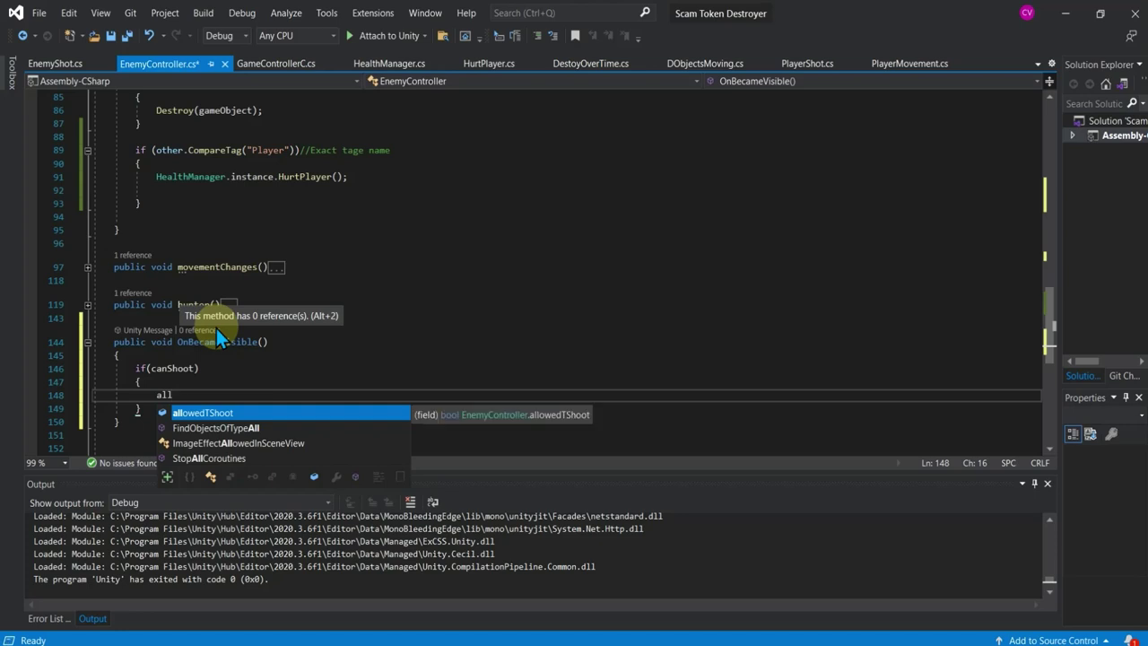
{"action": "key", "text": "Tab"}
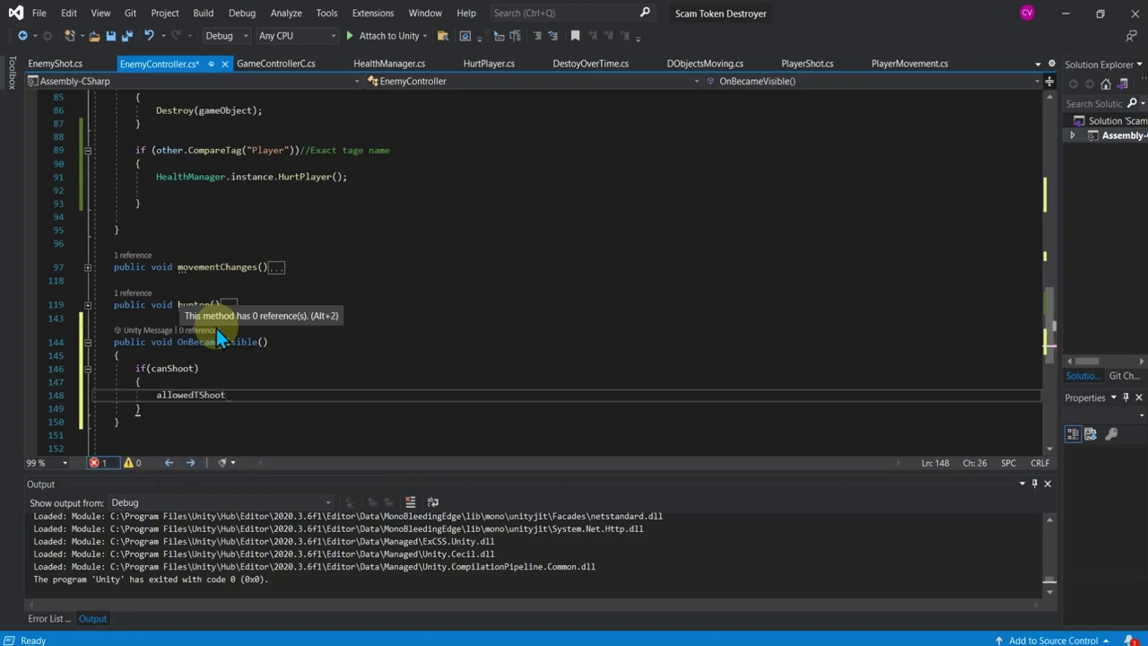
{"action": "type", "text": " = t"}
{"action": "type", "text": "rue;"}
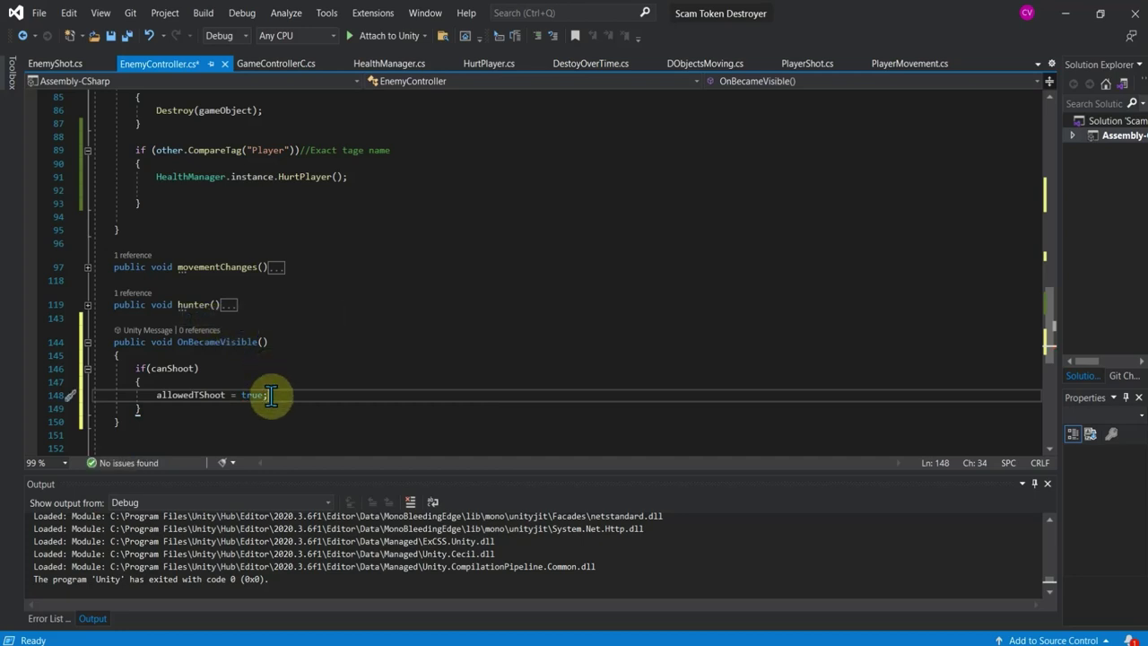
{"action": "left_click", "coordinate": [273, 382]}
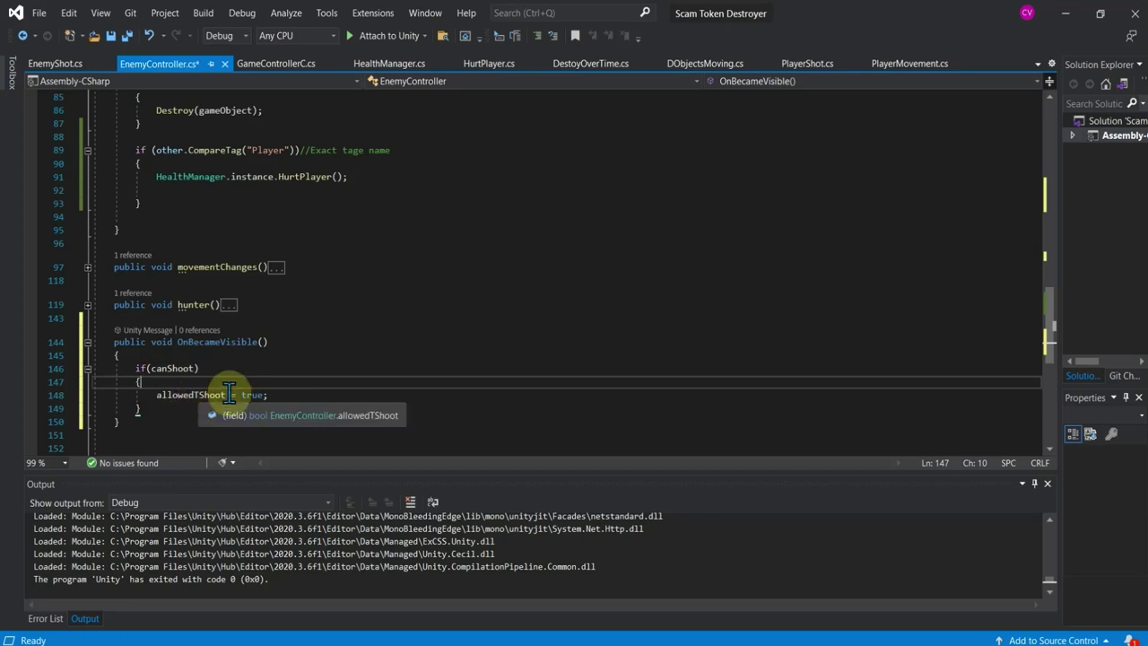
{"action": "left_click", "coordinate": [187, 418]}
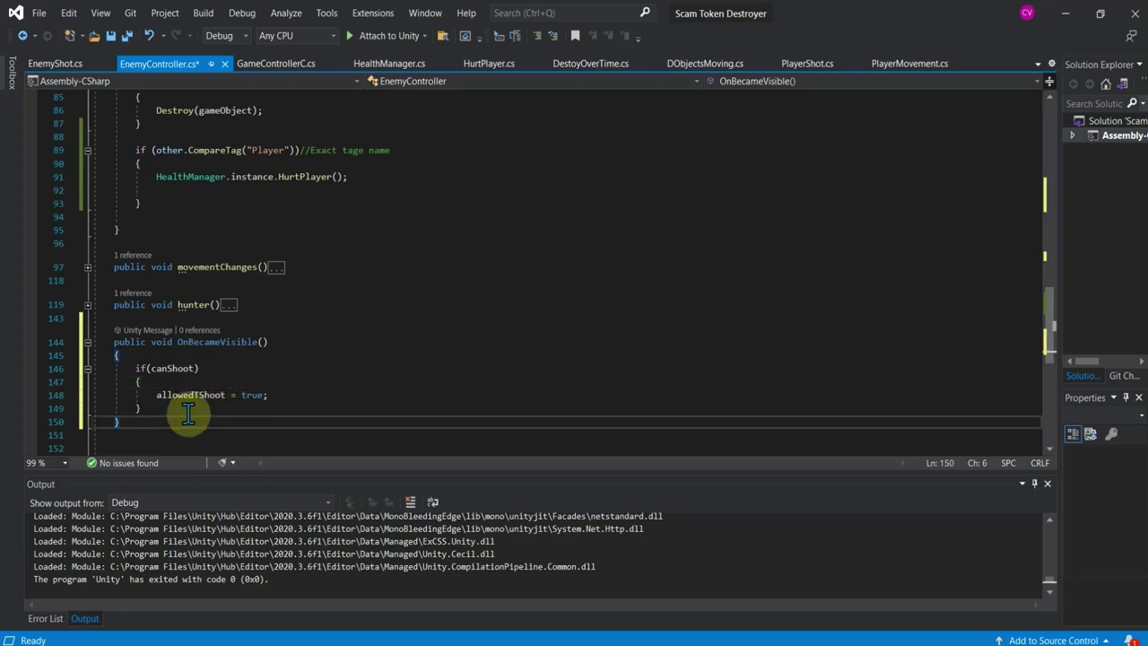
{"action": "scroll", "coordinate": [186, 418], "scroll_direction": "up", "scroll_amount": 8}
{"action": "scroll", "coordinate": [188, 414], "scroll_direction": "up", "scroll_amount": 6}
{"action": "scroll", "coordinate": [192, 409], "scroll_direction": "up", "scroll_amount": 3}
{"action": "scroll", "coordinate": [192, 409], "scroll_direction": "down", "scroll_amount": 3}
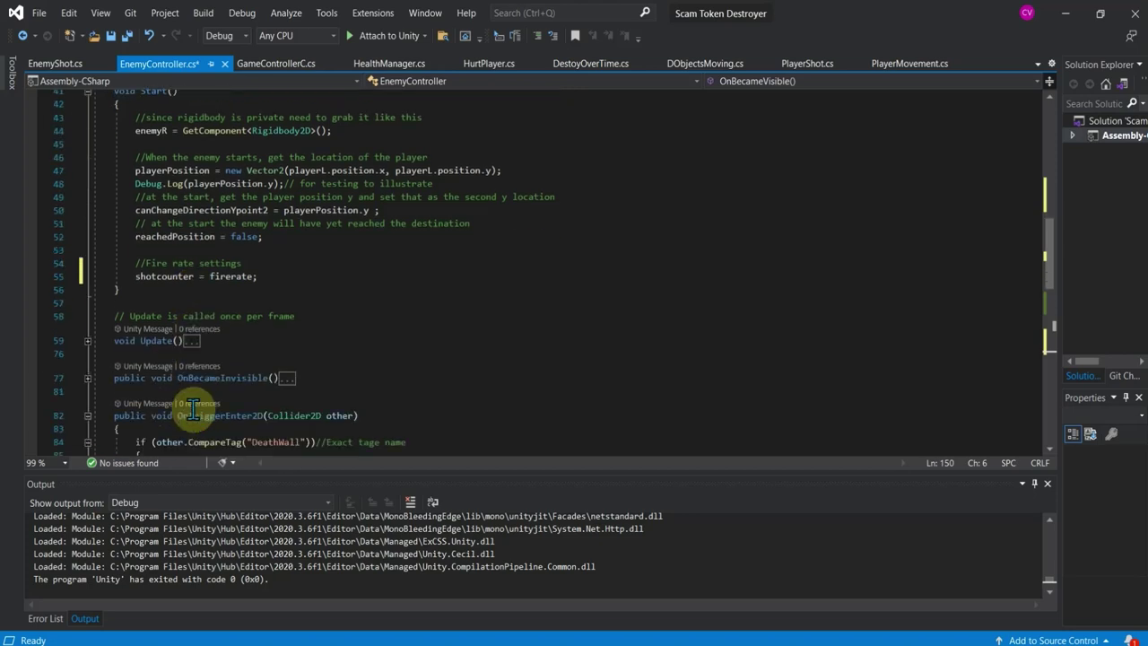
Expand Update() and add the continuous-fire-without-input comment after the if/else block.
{"action": "left_click", "coordinate": [87, 341]}
{"action": "scroll", "coordinate": [180, 320], "scroll_direction": "down", "scroll_amount": 2}
{"action": "scroll", "coordinate": [202, 327], "scroll_direction": "down", "scroll_amount": 2}
{"action": "scroll", "coordinate": [199, 330], "scroll_direction": "down", "scroll_amount": 1}
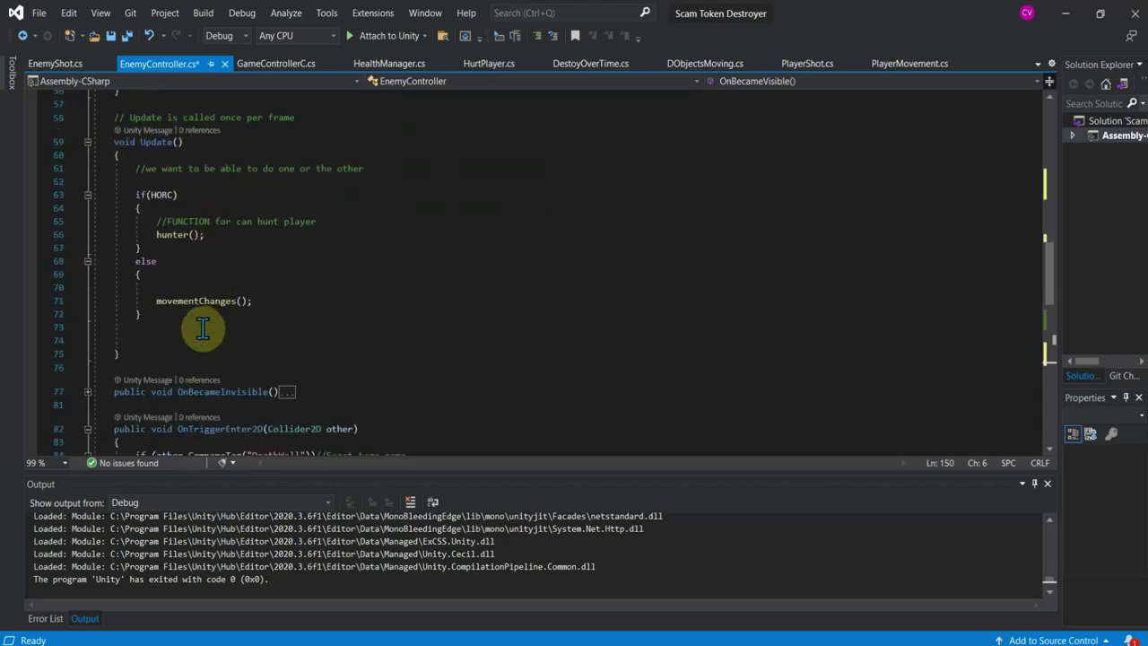
{"action": "left_click", "coordinate": [199, 328]}
{"action": "key", "text": "Return"}
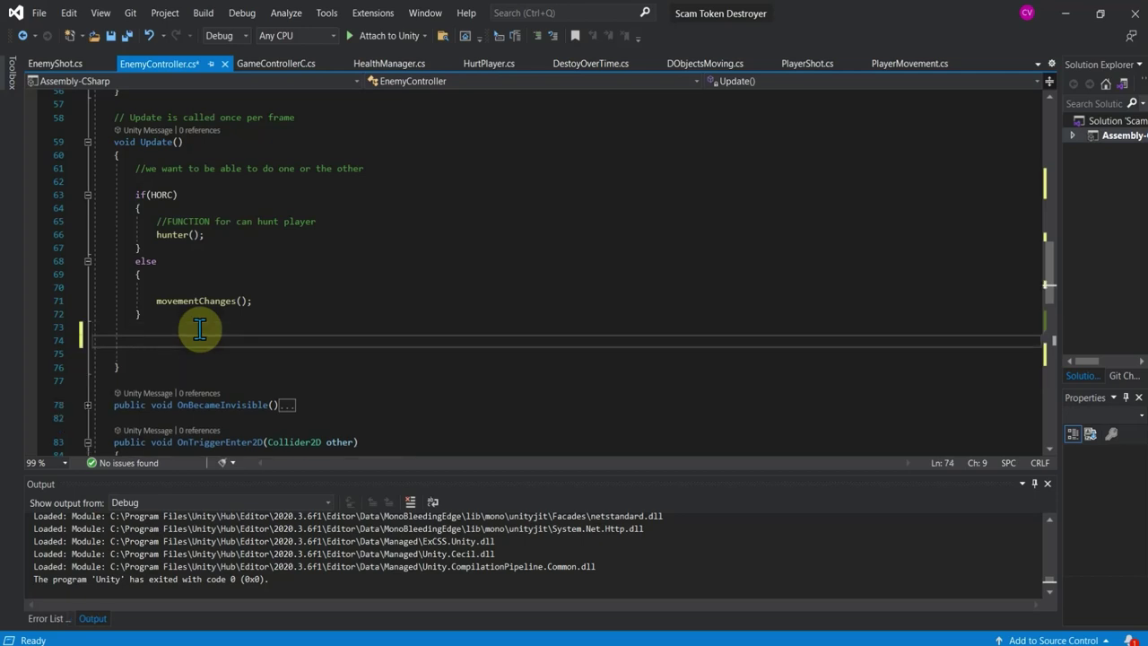
{"action": "type", "text": "//continou"}
{"action": "type", "text": "s fire wi"}
{"action": "type", "text": "thout input"}
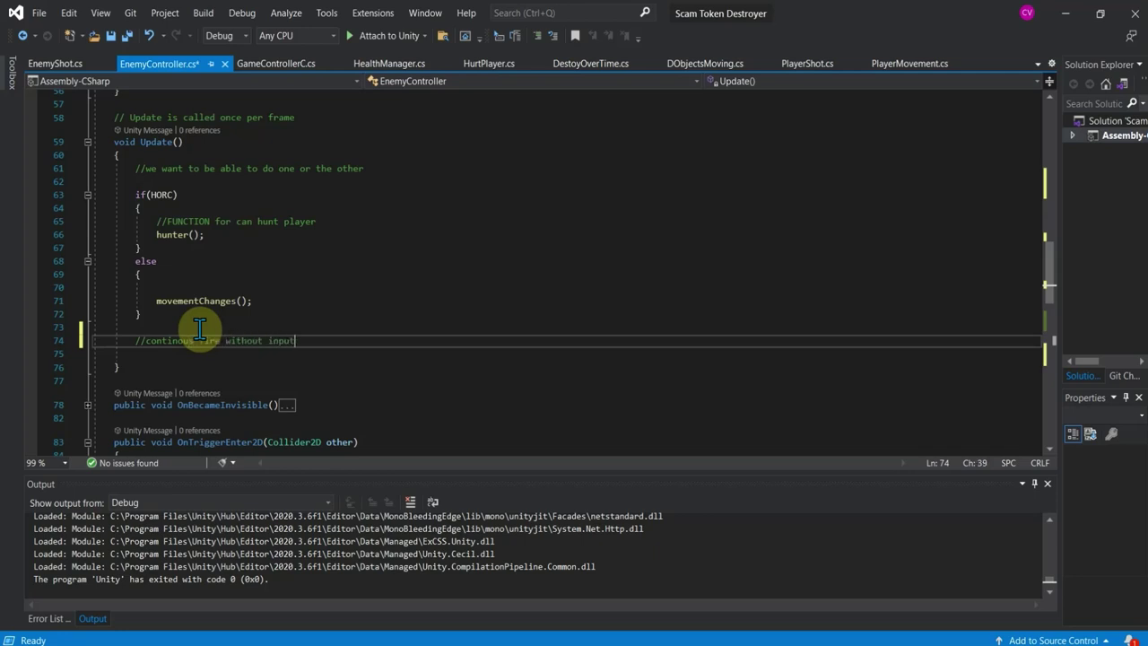
{"action": "type", "text": " buy"}
{"action": "type", "text": "just"}
{"action": "type", "text": " when on screen"}
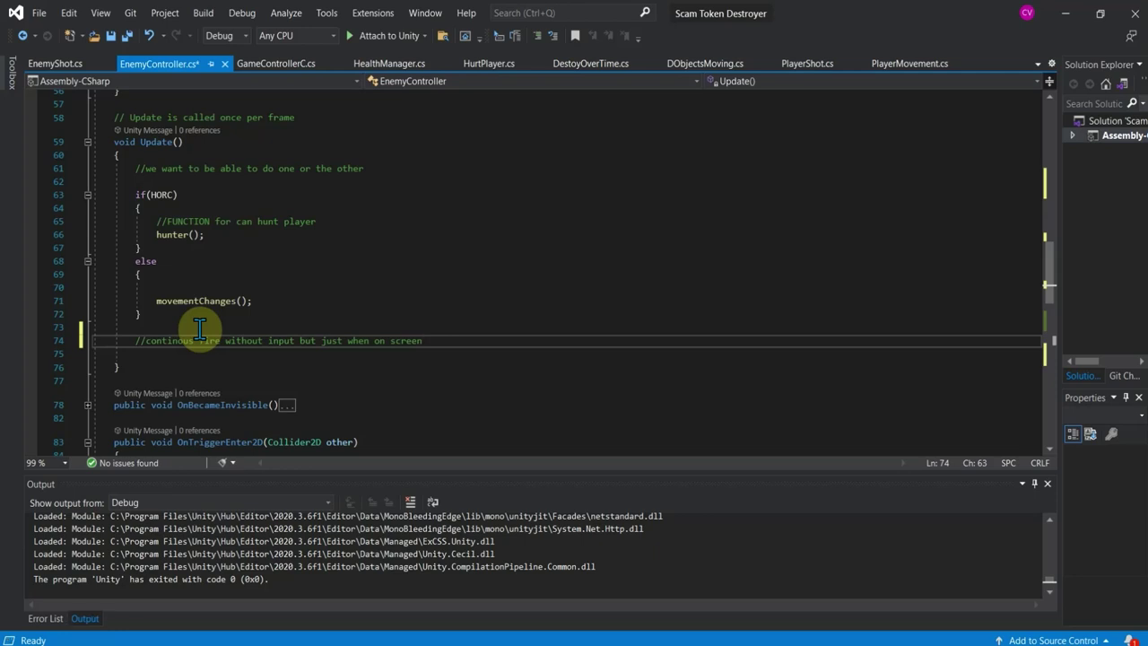
Add an if(allowedTShoot) block that decrements shotcounter by Time.deltaTime.
{"action": "key", "text": "Return"}
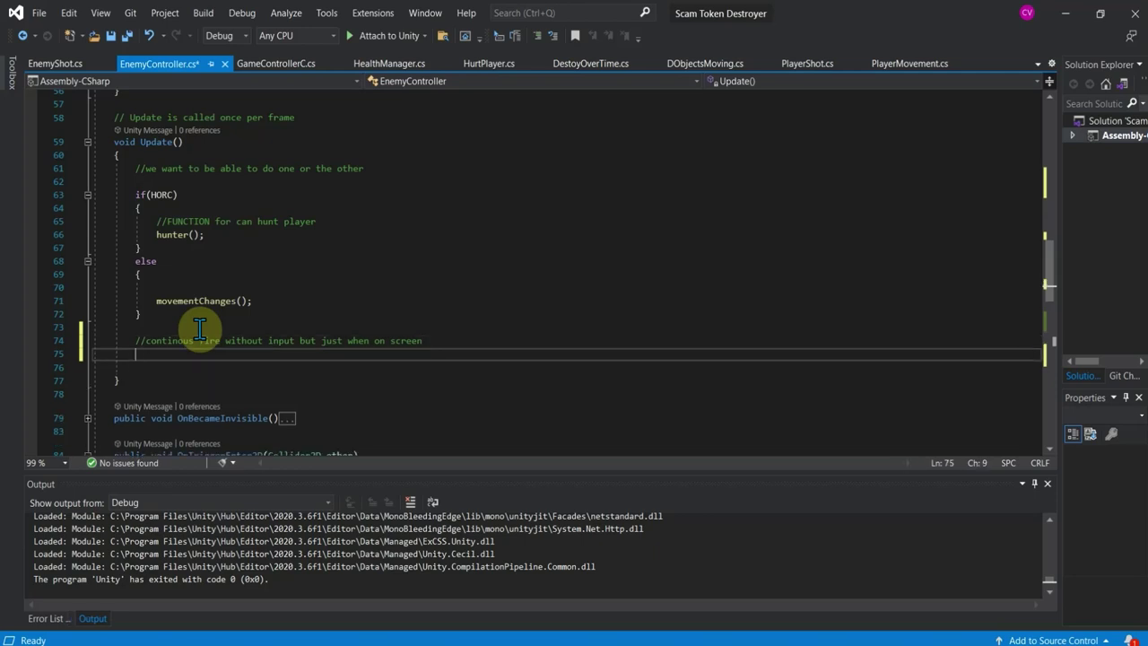
{"action": "type", "text": "if("}
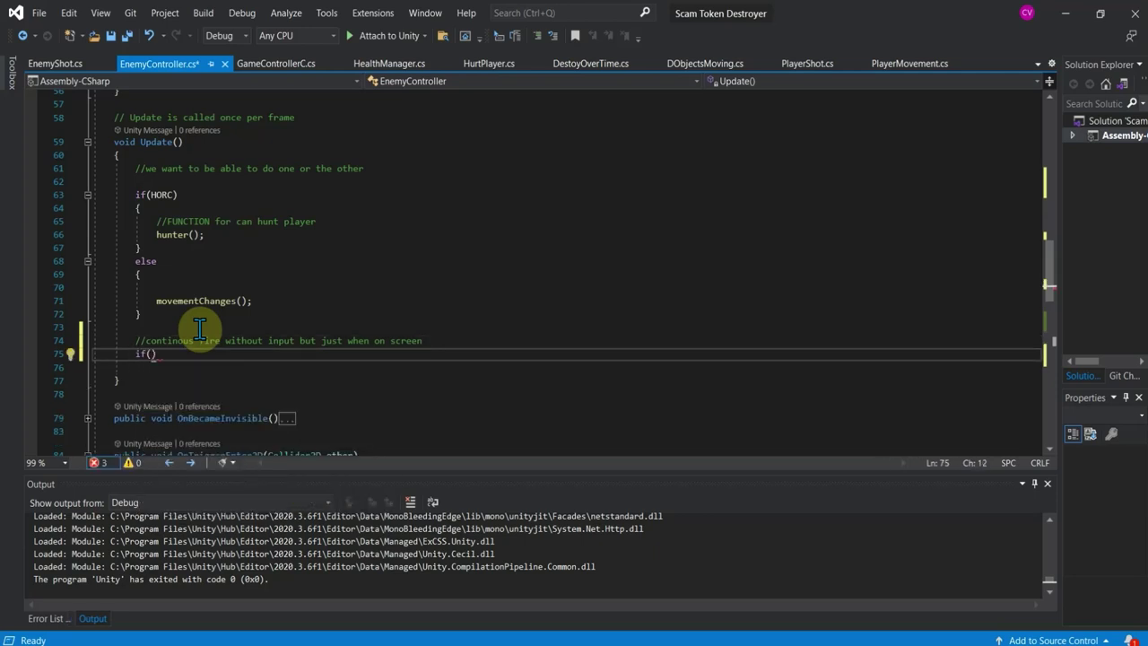
{"action": "type", "text": "allowedTShoot"}
{"action": "type", "text": ")"}
{"action": "key", "text": "Return"}
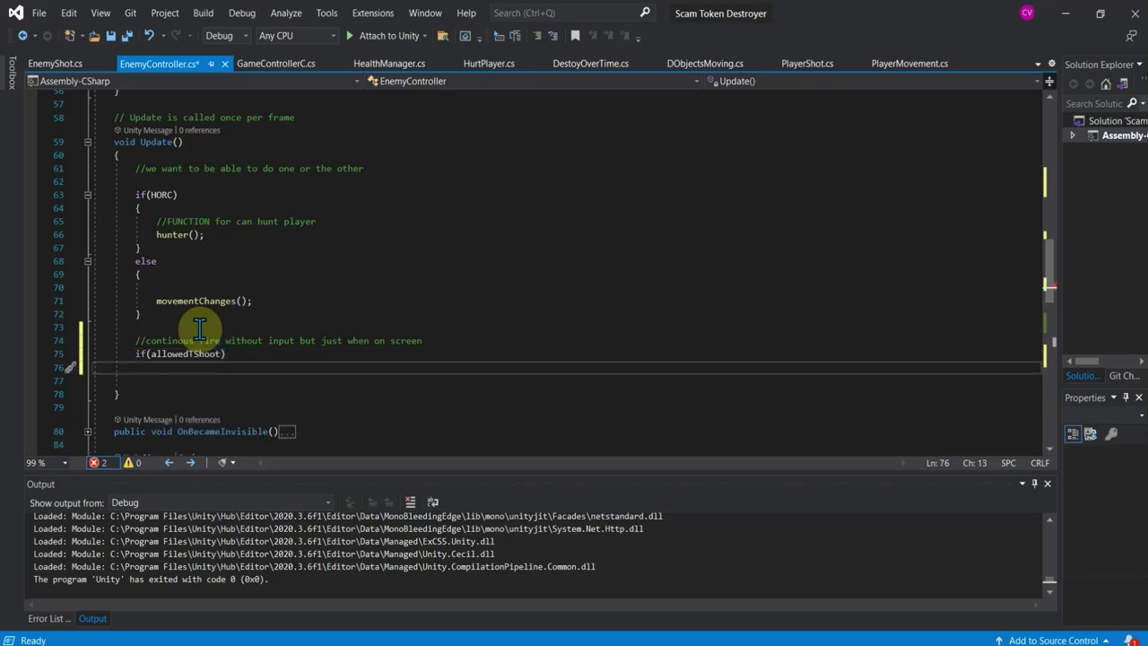
{"action": "type", "text": "{"}
{"action": "key", "text": "Return"}
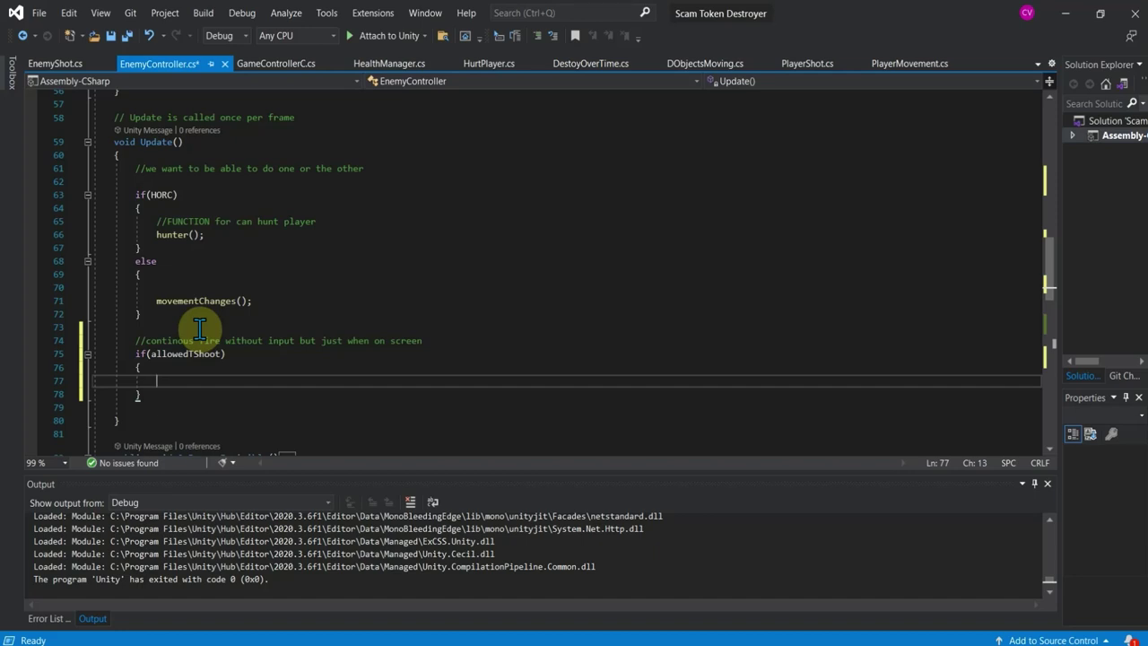
{"action": "type", "text": "sho"}
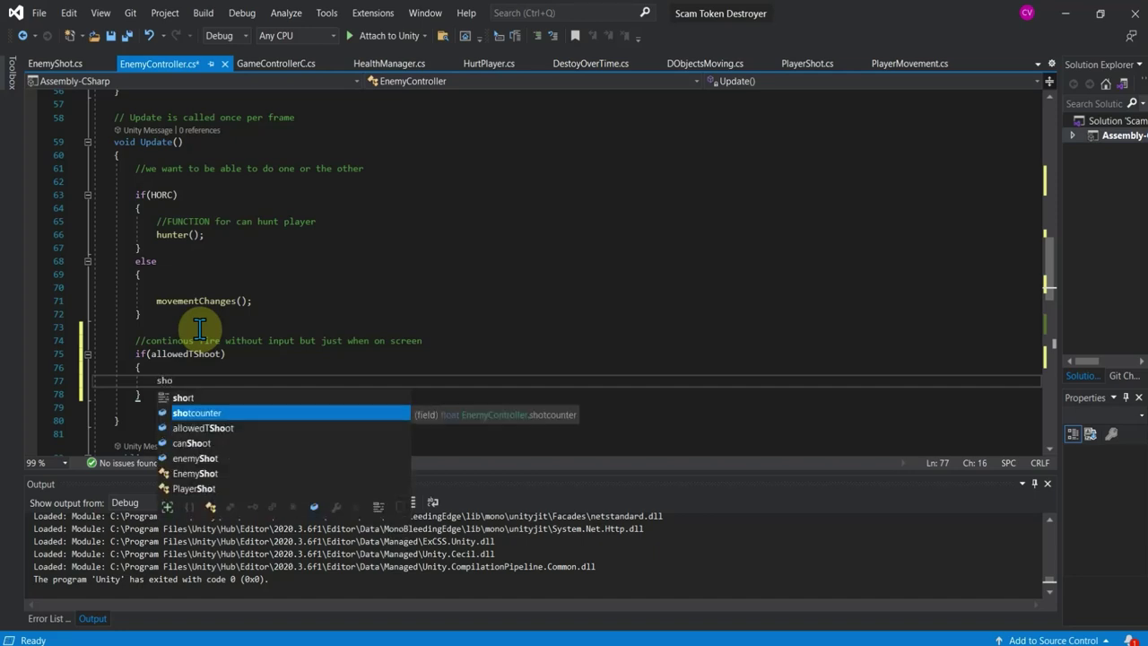
{"action": "type", "text": "tcounter "}
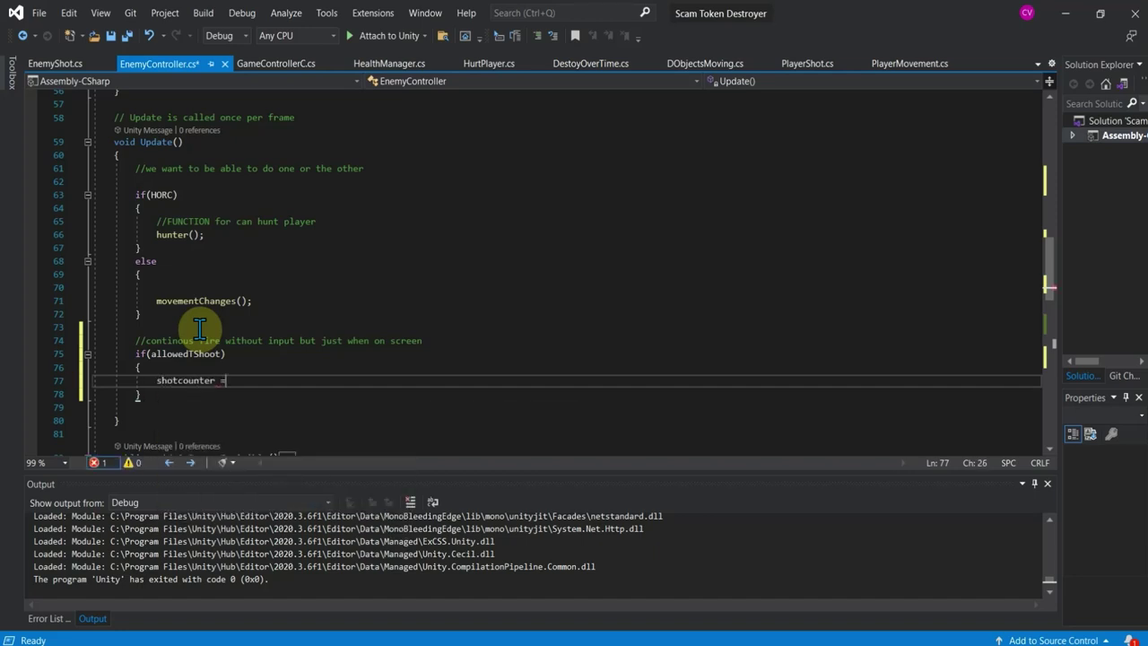
{"action": "type", "text": "-= "}
{"action": "type", "text": "Time.deltaTime"}
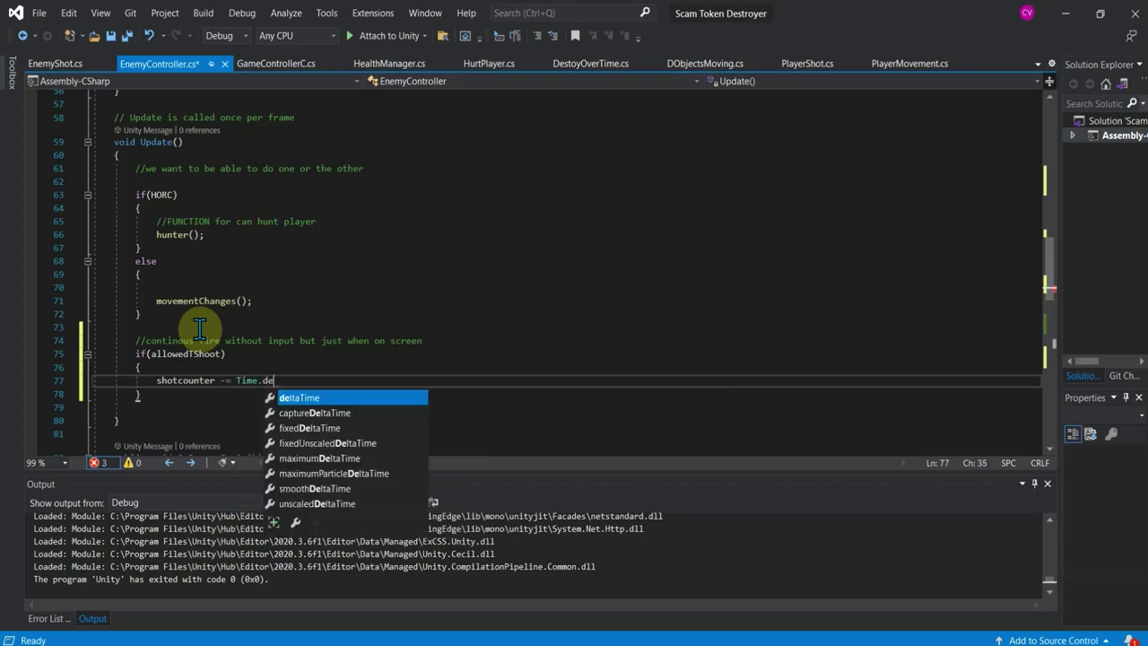
{"action": "type", "text": ";"}
{"action": "key", "text": "Return"}
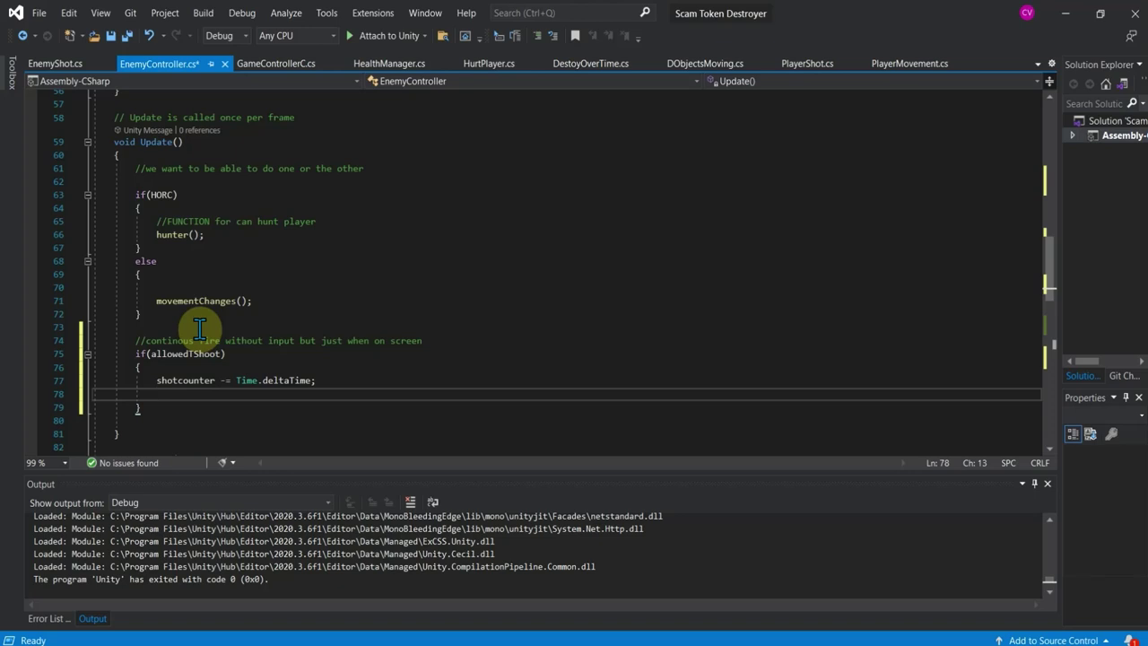
Inside it, add an empty if(shotcounter <= 0) block.
{"action": "type", "text": "if(count"}
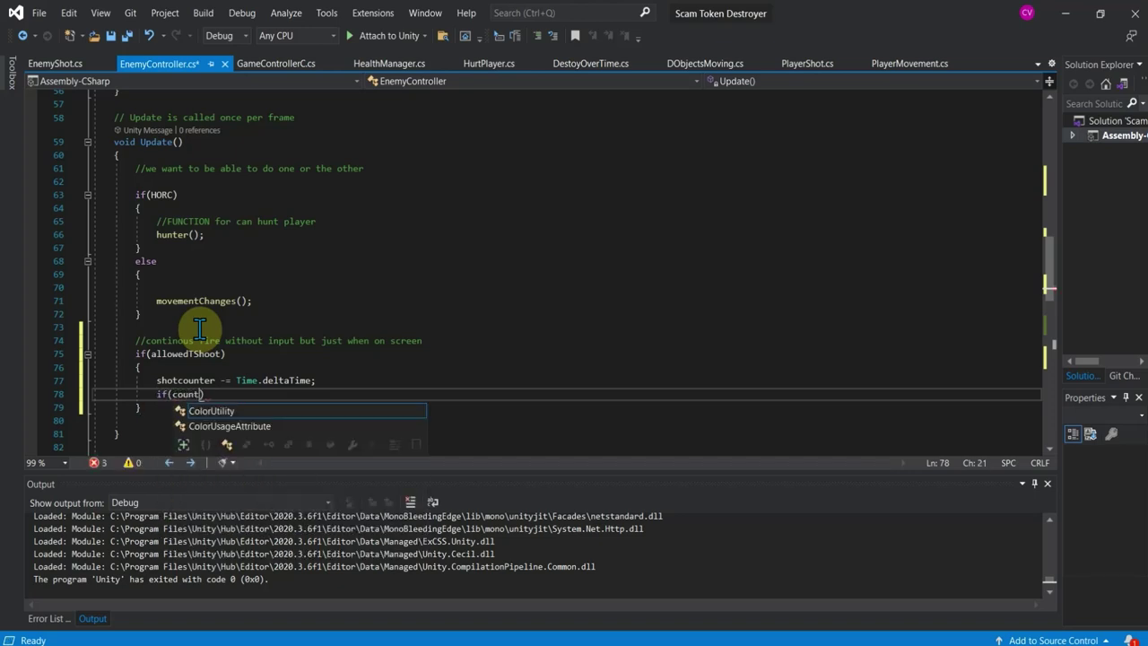
{"action": "key", "text": "BackSpace"}
{"action": "key", "text": "BackSpace"}
{"action": "key", "text": "BackSpace"}
{"action": "key", "text": "BackSpace"}
{"action": "key", "text": "BackSpace"}
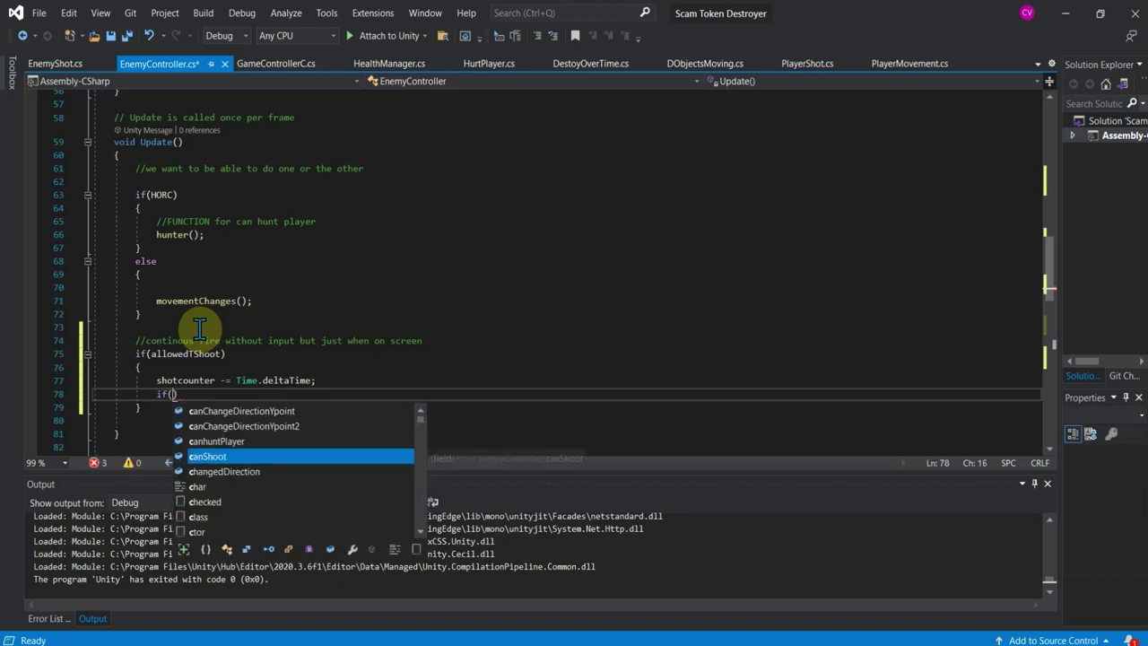
{"action": "type", "text": "shot"}
{"action": "key", "text": "Tab"}
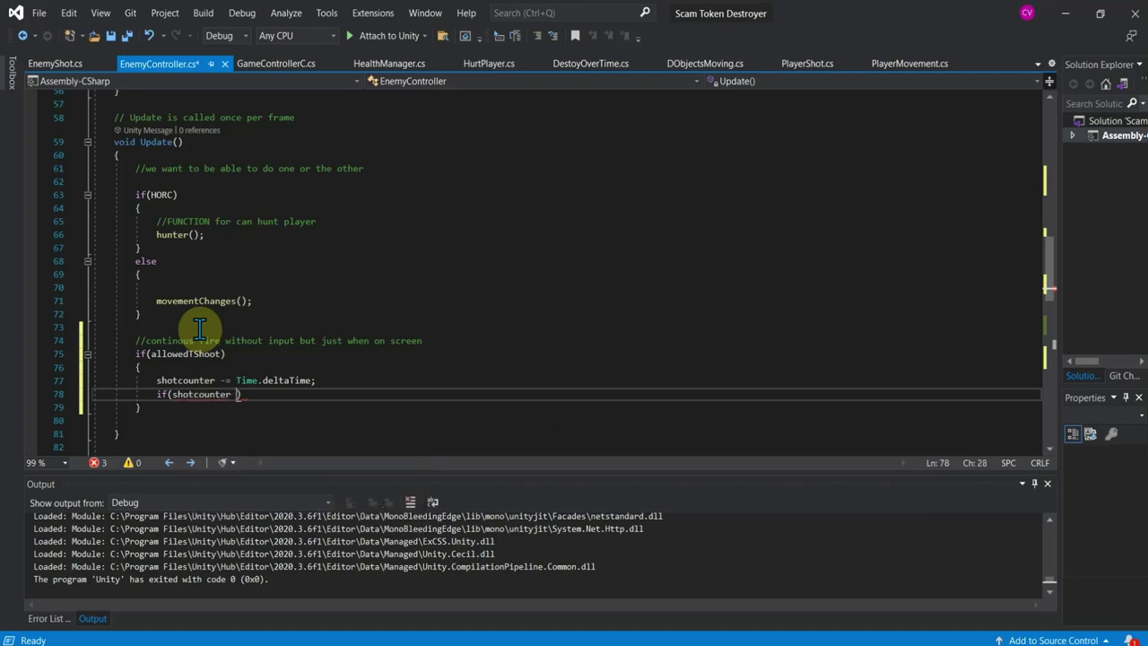
{"action": "type", "text": "<"}
{"action": "type", "text": "= 0)"}
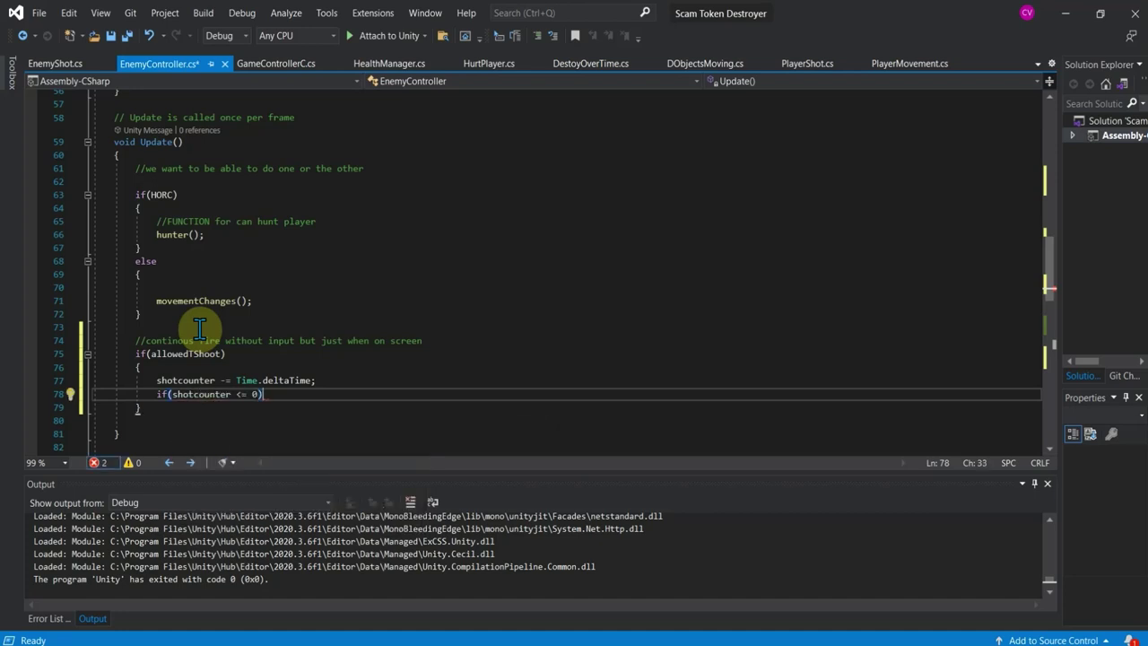
{"action": "key", "text": "Return"}
{"action": "type", "text": "{"}
{"action": "key", "text": "Return"}
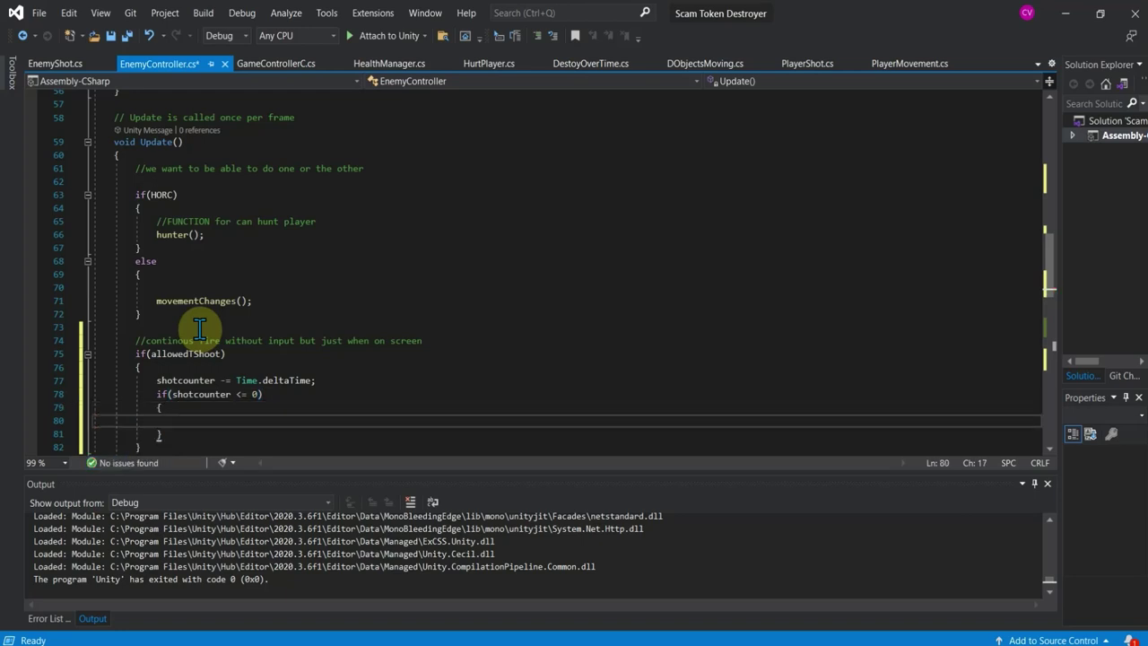
Reset shotcounter to firerate inside the shotcounter check.
{"action": "type", "text": "shot"}
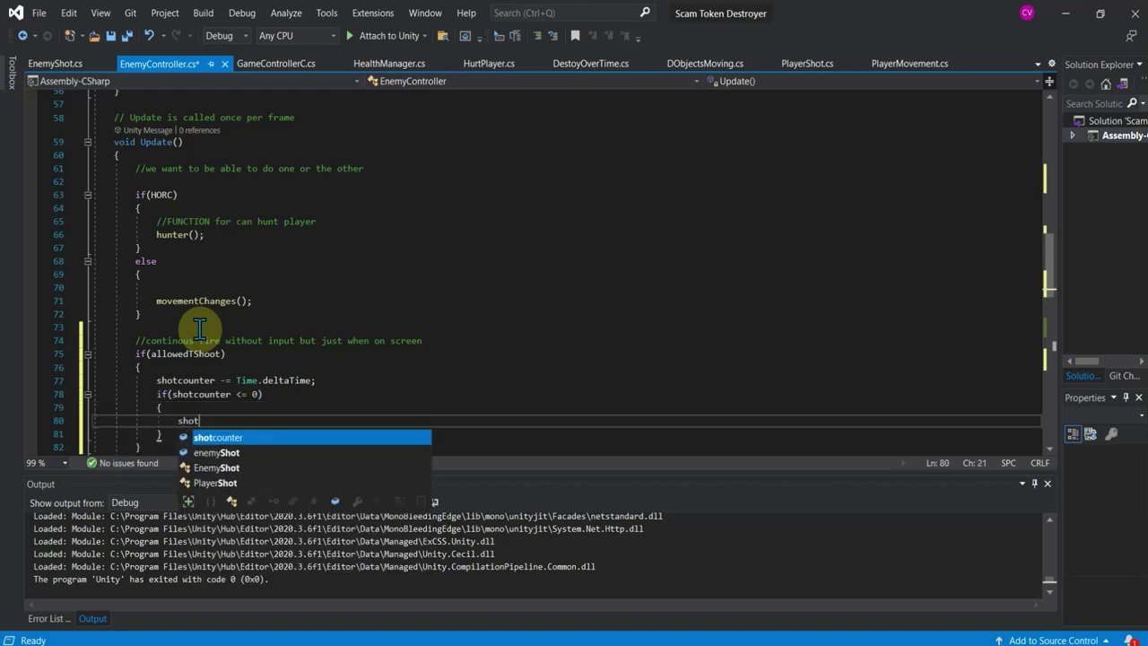
{"action": "type", "text": "o"}
{"action": "key", "text": "Tab"}
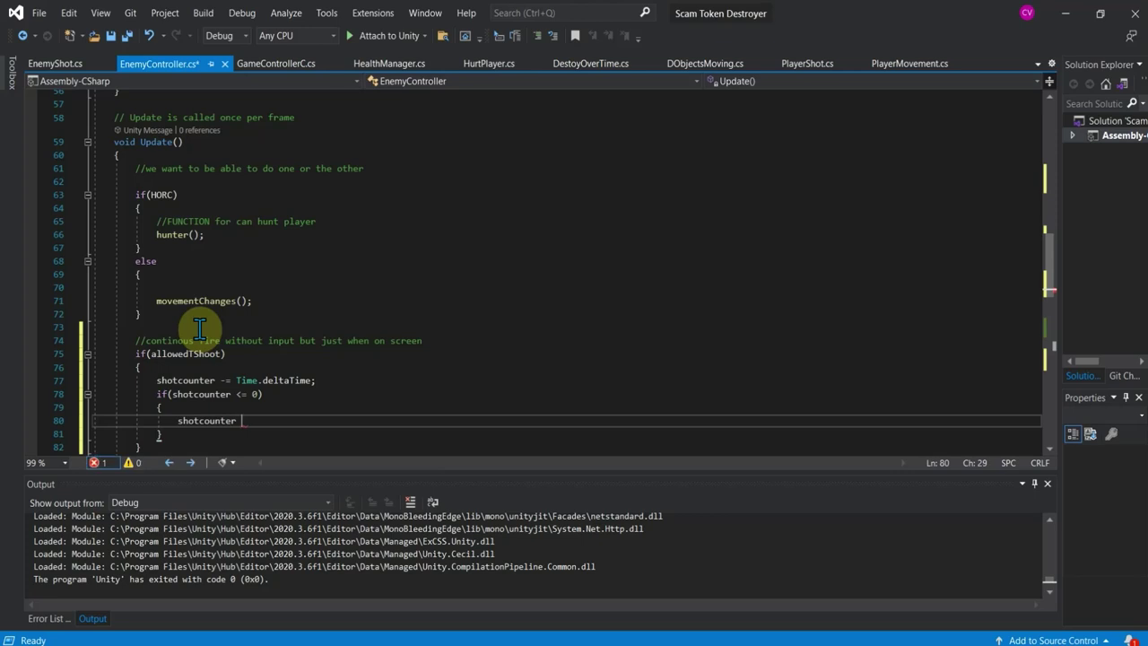
{"action": "type", "text": "= f"}
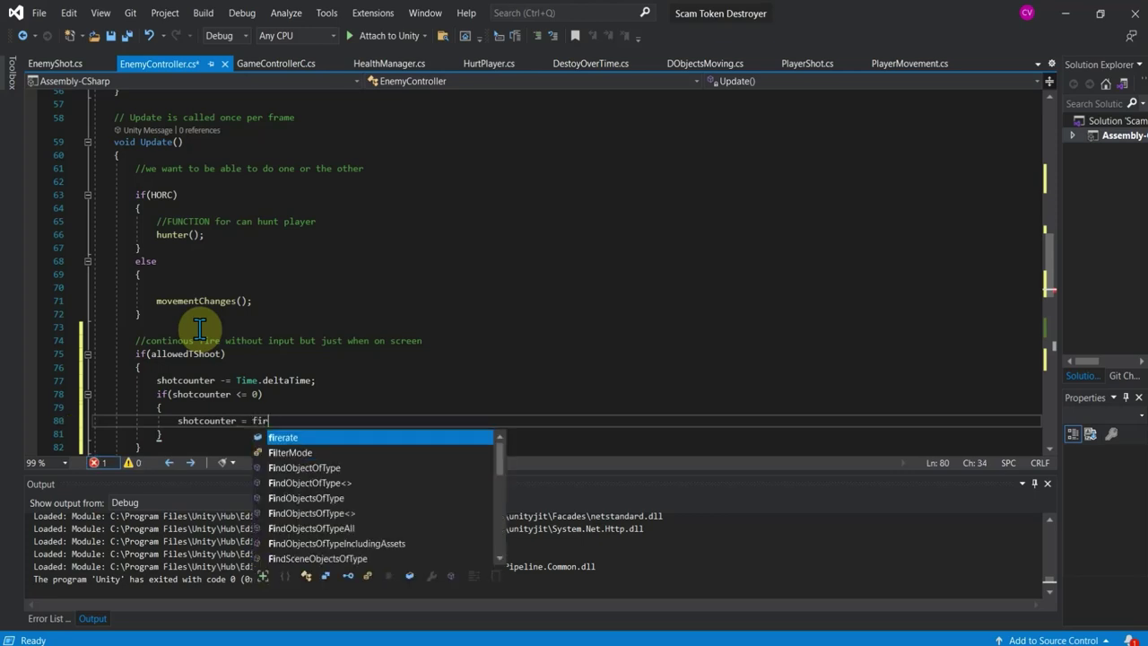
{"action": "type", "text": "ir"}
{"action": "key", "text": "Tab"}
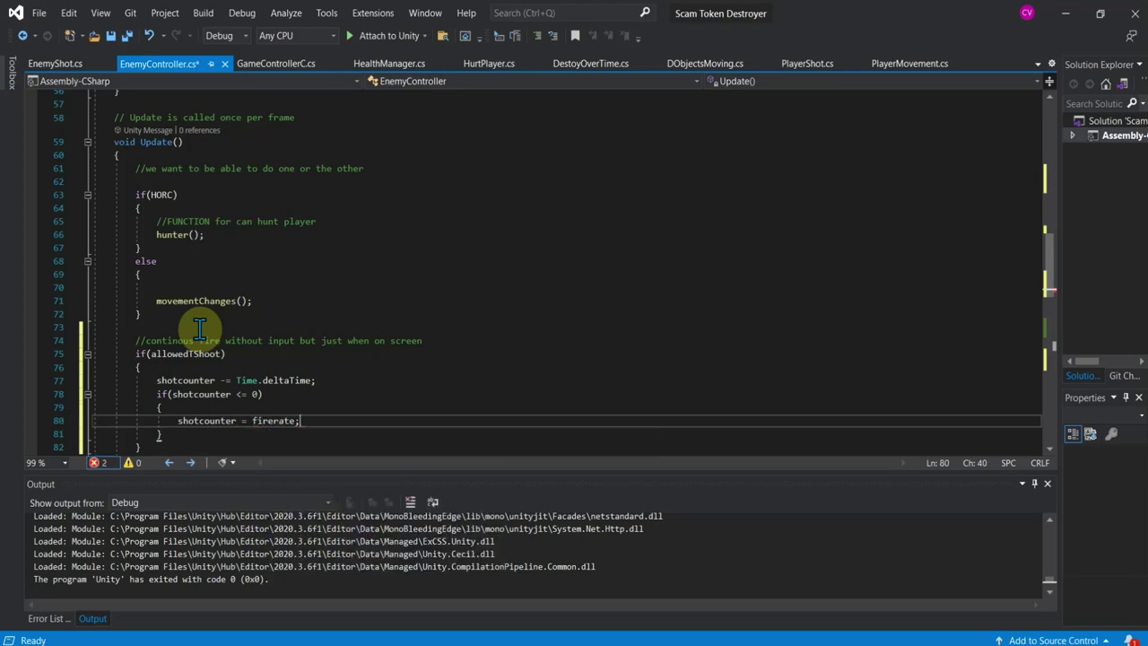
{"action": "key", "text": "Return"}
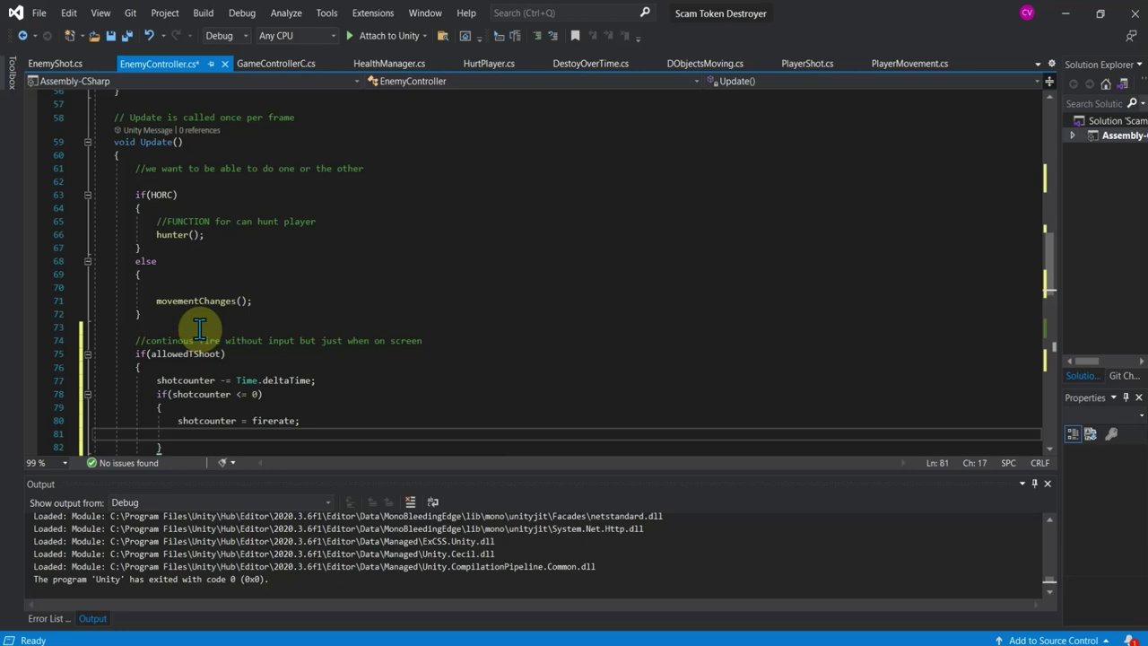
Begin an Instantiate(enemyfire…) call and review the enemyShot field declarations above.
{"action": "type", "text": "Inst"}
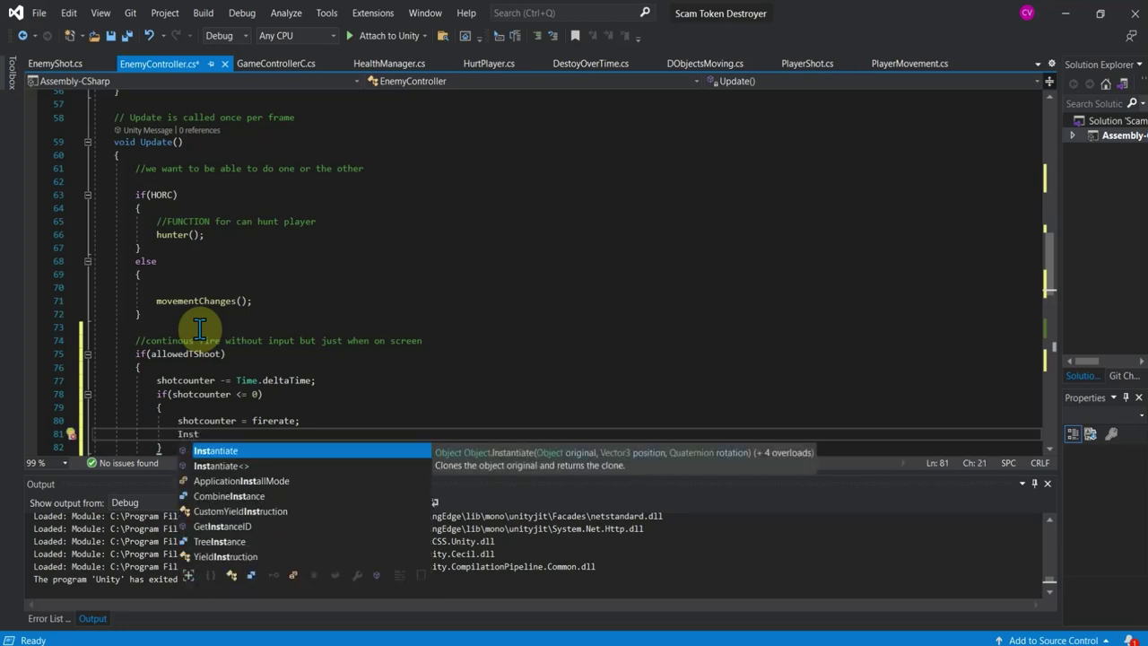
{"action": "key", "text": "Tab"}
{"action": "type", "text": "(e"}
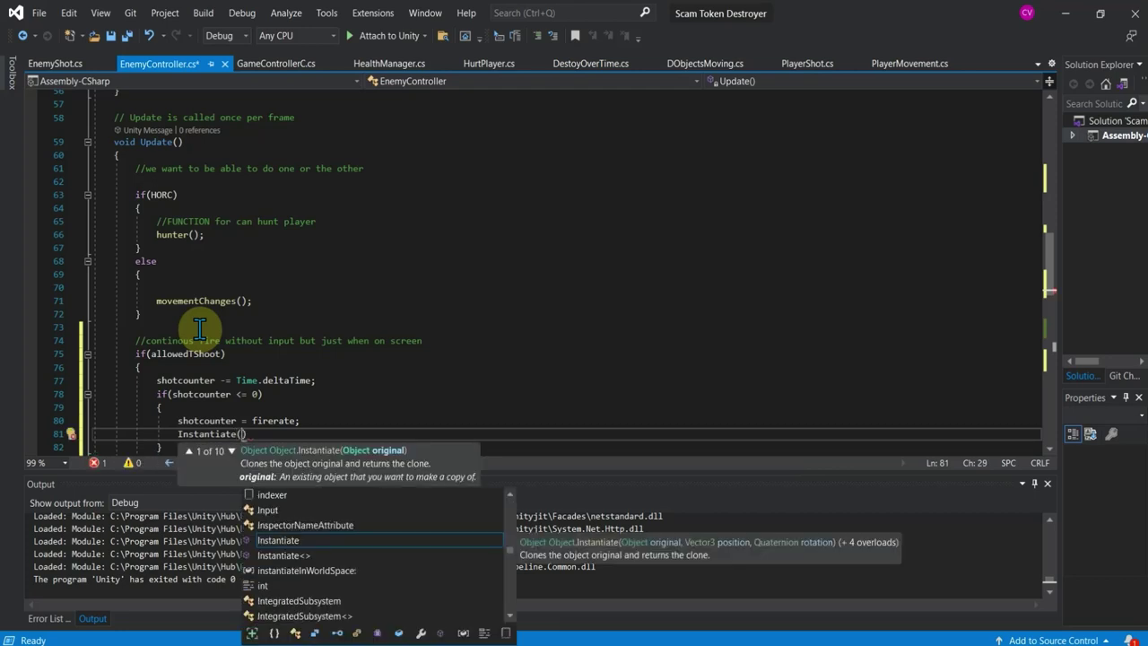
{"action": "type", "text": "nem"}
{"action": "key", "text": "Tab"}
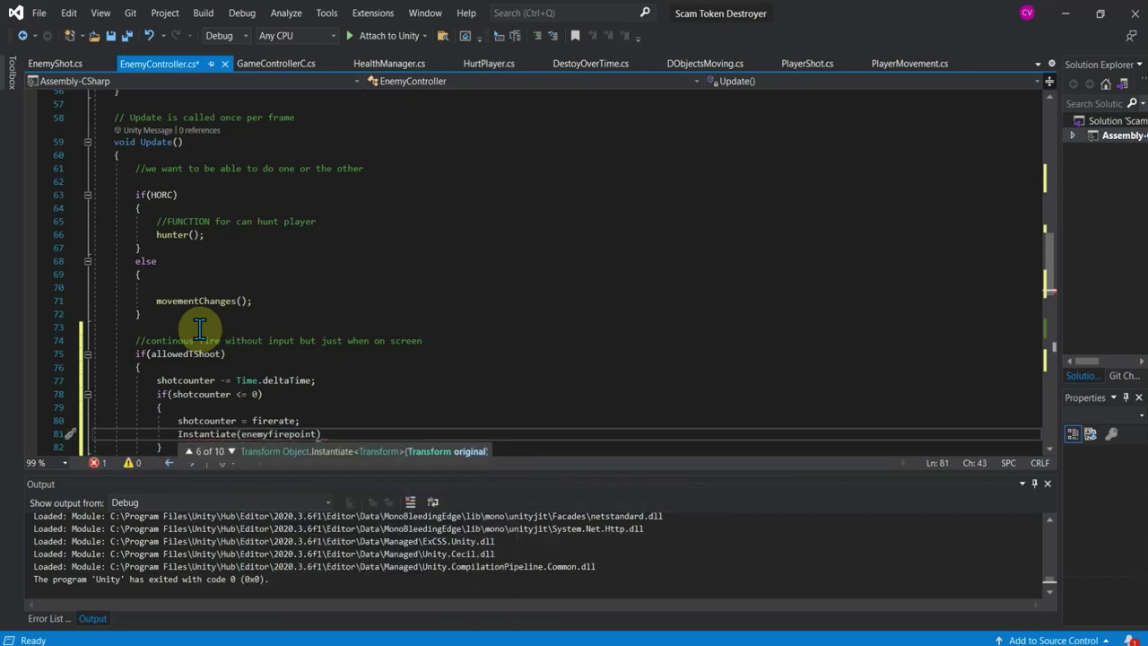
{"action": "key", "text": "BackSpace"}
{"action": "key", "text": "BackSpace"}
{"action": "key", "text": "BackSpace"}
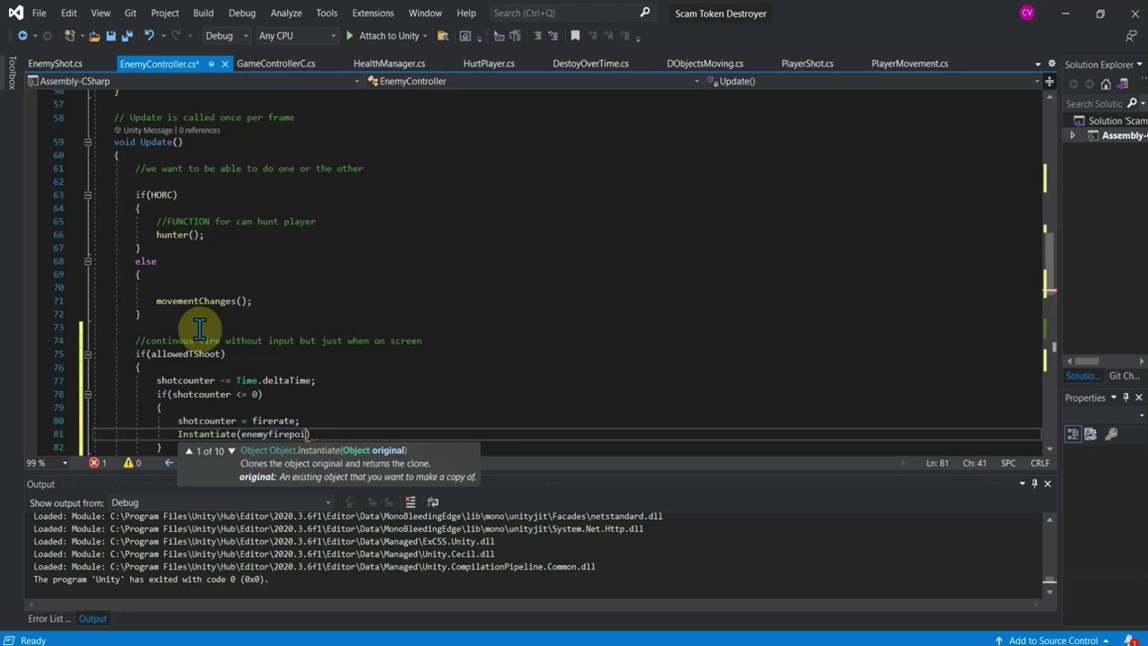
{"action": "key", "text": "BackSpace"}
{"action": "key", "text": "BackSpace"}
{"action": "key", "text": "BackSpace"}
{"action": "type", "text": "e"}
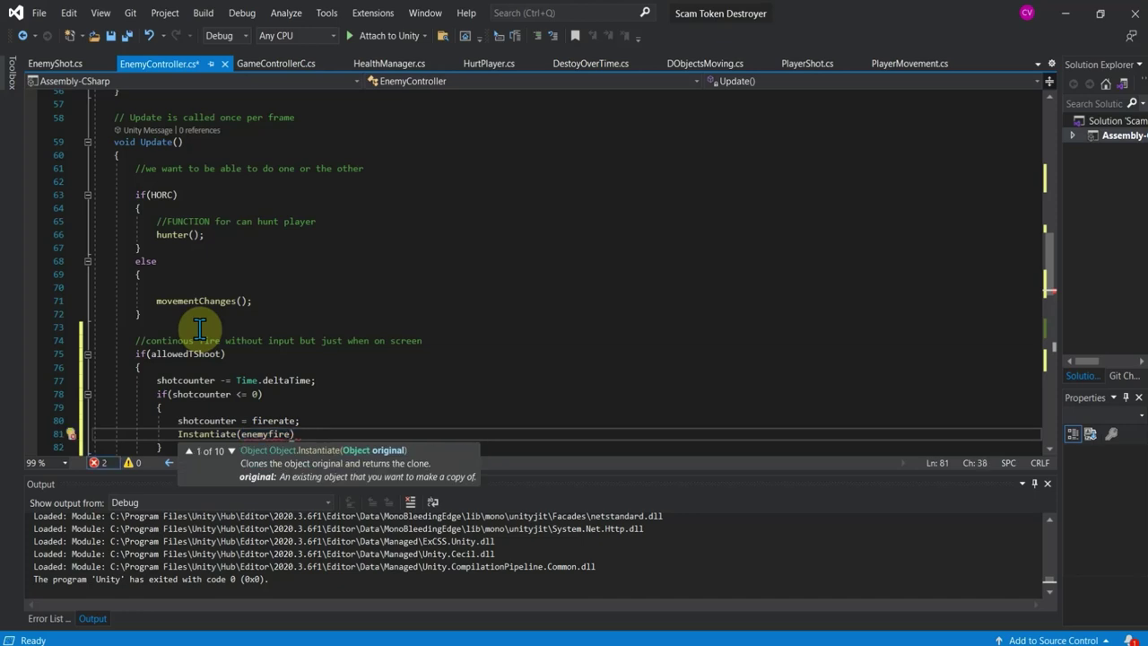
{"action": "scroll", "coordinate": [397, 328], "scroll_direction": "up", "scroll_amount": 1}
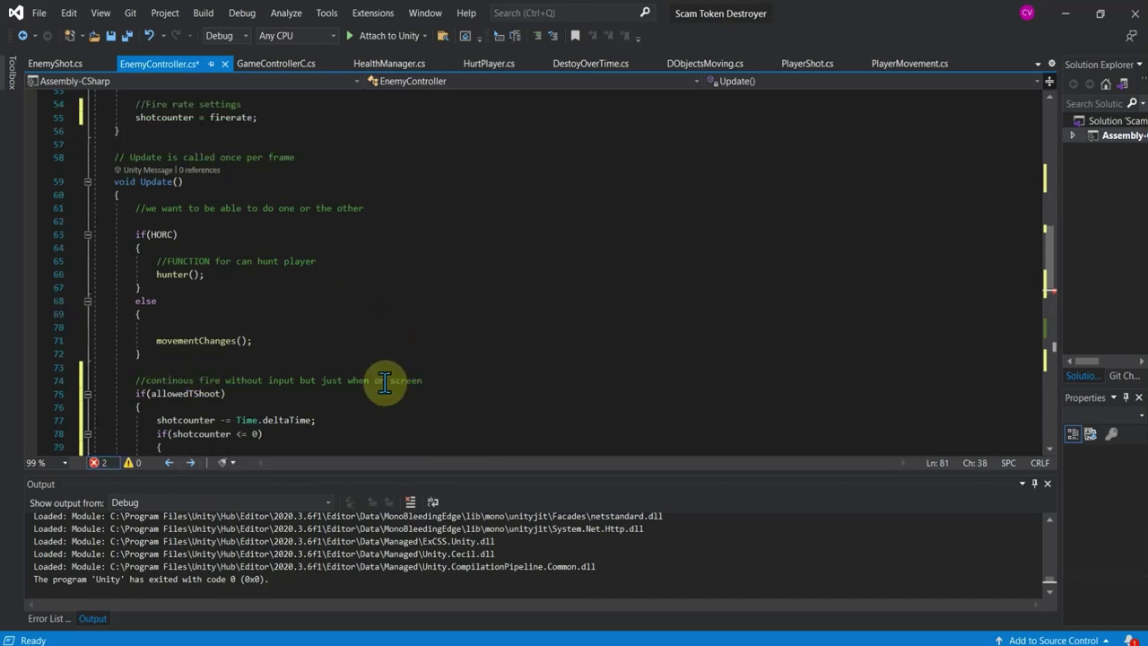
{"action": "scroll", "coordinate": [382, 383], "scroll_direction": "up", "scroll_amount": 4}
{"action": "scroll", "coordinate": [382, 383], "scroll_direction": "up", "scroll_amount": 6}
{"action": "scroll", "coordinate": [296, 314], "scroll_direction": "up", "scroll_amount": 1}
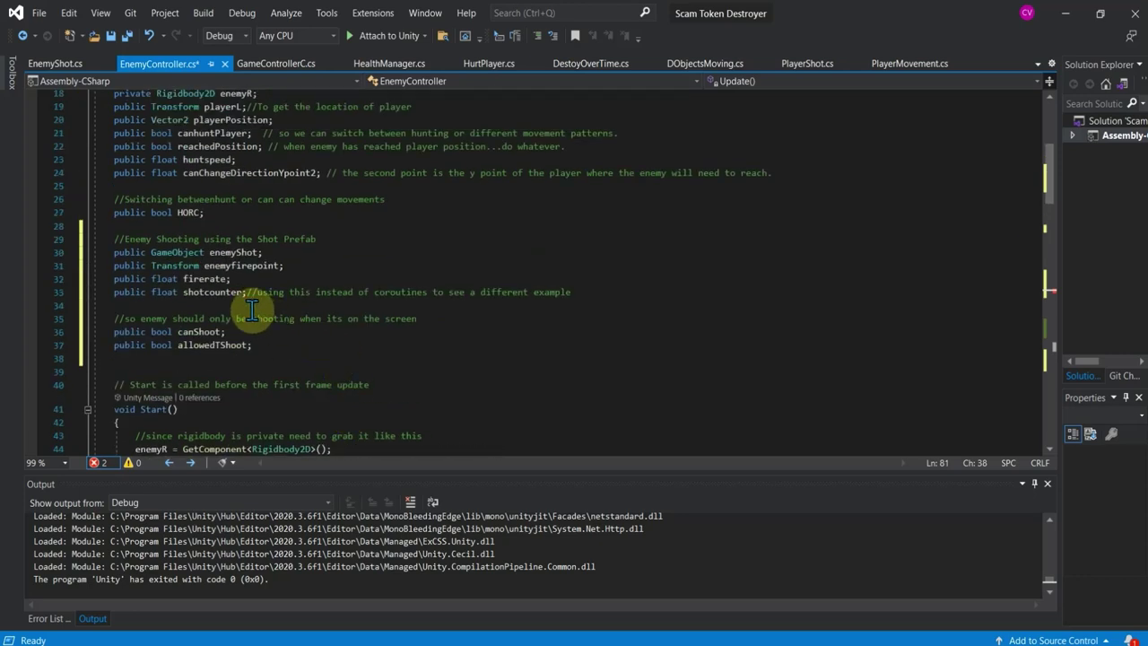
{"action": "left_click", "coordinate": [242, 252]}
{"action": "scroll", "coordinate": [295, 320], "scroll_direction": "down", "scroll_amount": 10}
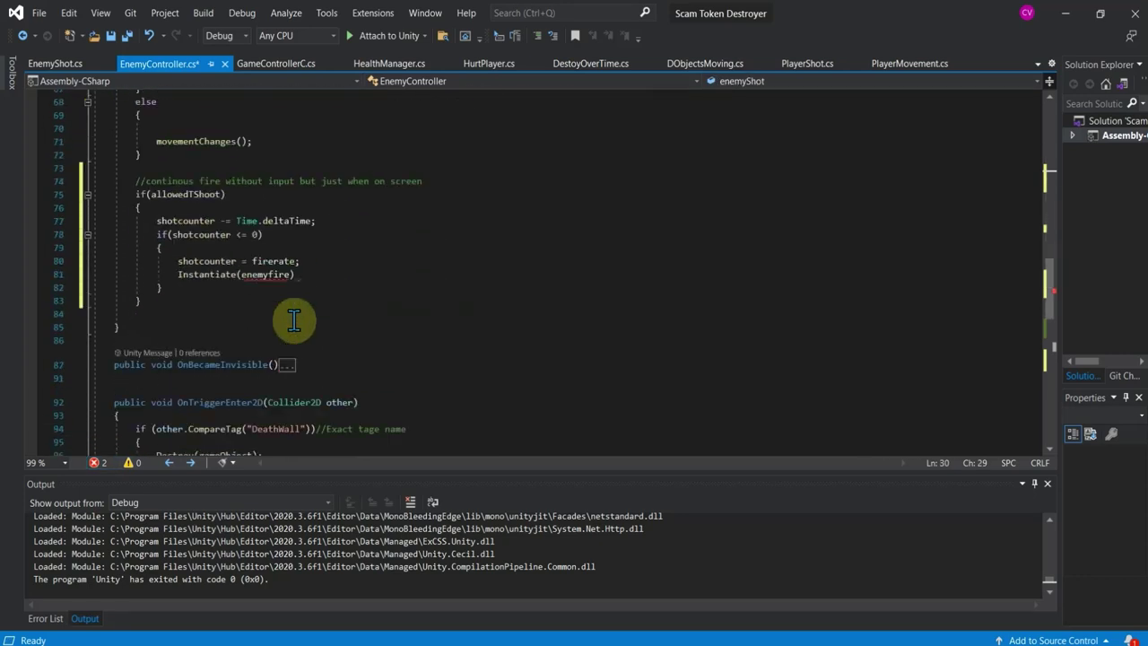
{"action": "scroll", "coordinate": [294, 320], "scroll_direction": "down", "scroll_amount": 3}
{"action": "scroll", "coordinate": [294, 321], "scroll_direction": "up", "scroll_amount": 3}
Give Instantiate enemyShot and enemyfirepoint as its first arguments.
{"action": "mouse_move", "coordinate": [285, 235]}
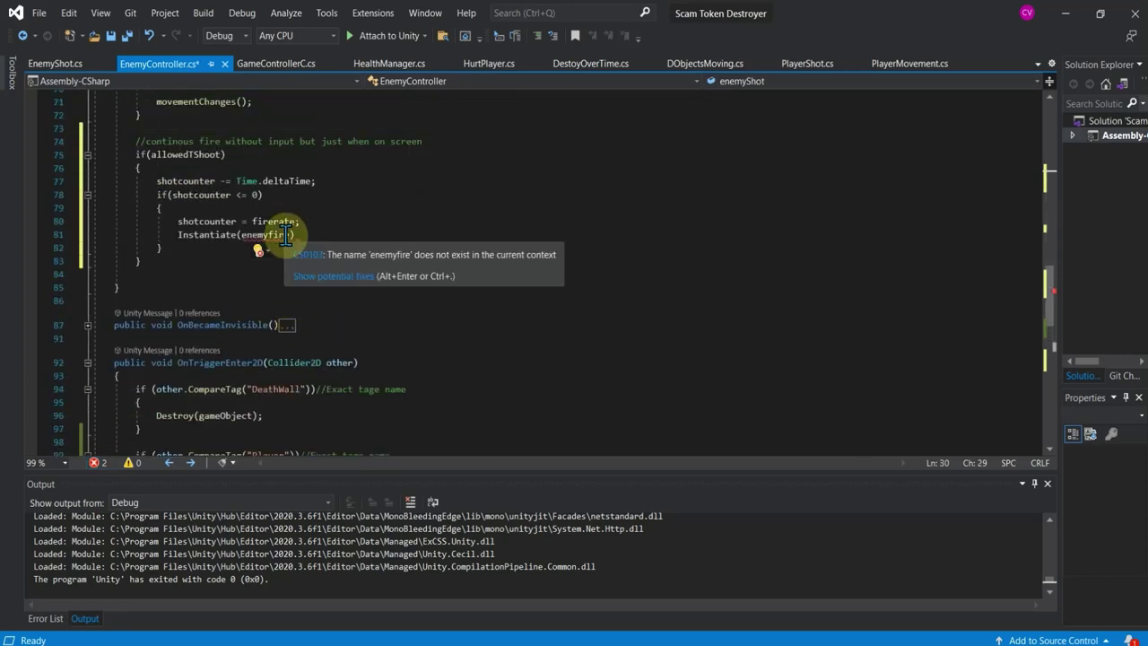
{"action": "double_click", "coordinate": [240, 235]}
{"action": "type", "text": "enemy"}
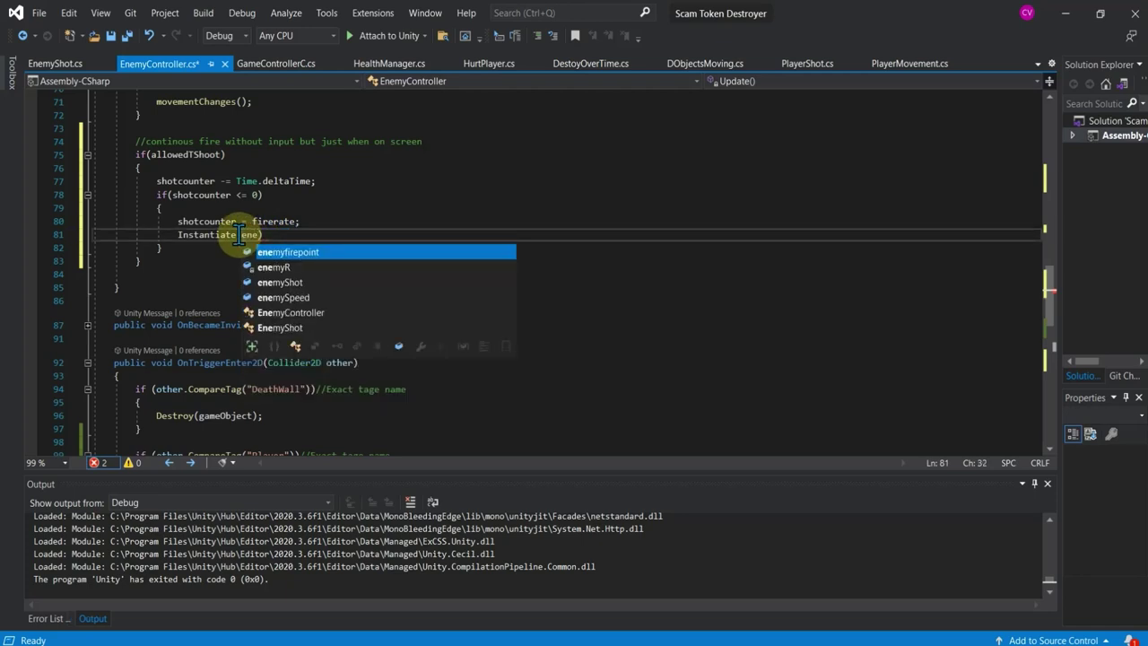
{"action": "key", "text": "Down"}
{"action": "key", "text": "Down"}
{"action": "key", "text": "Tab"}
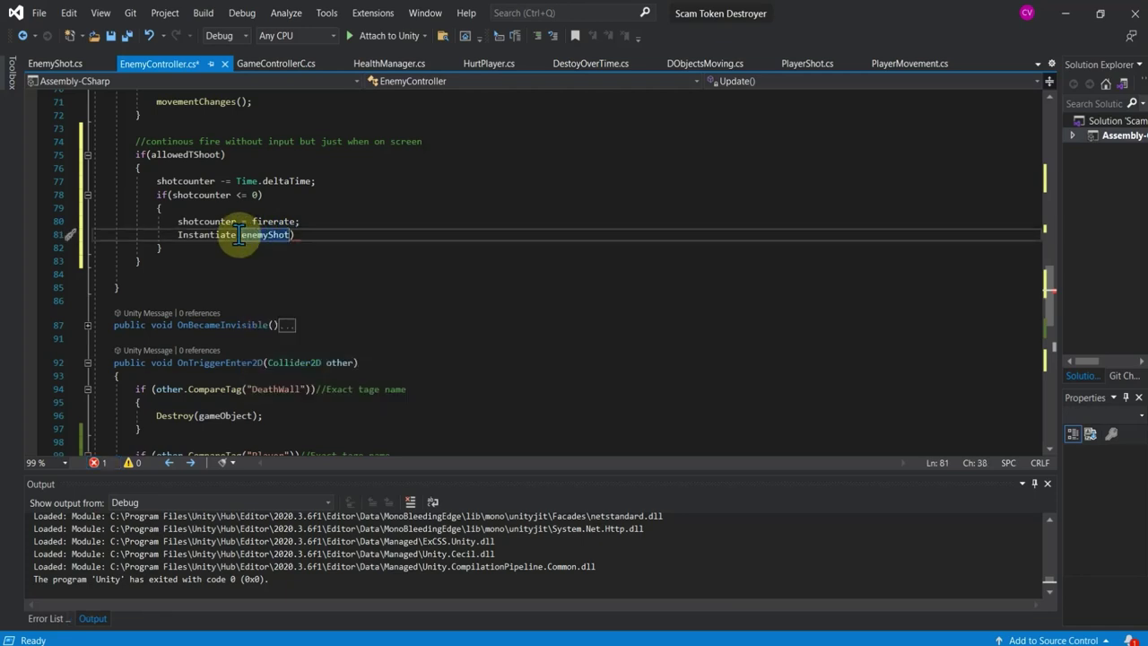
{"action": "type", "text": ","}
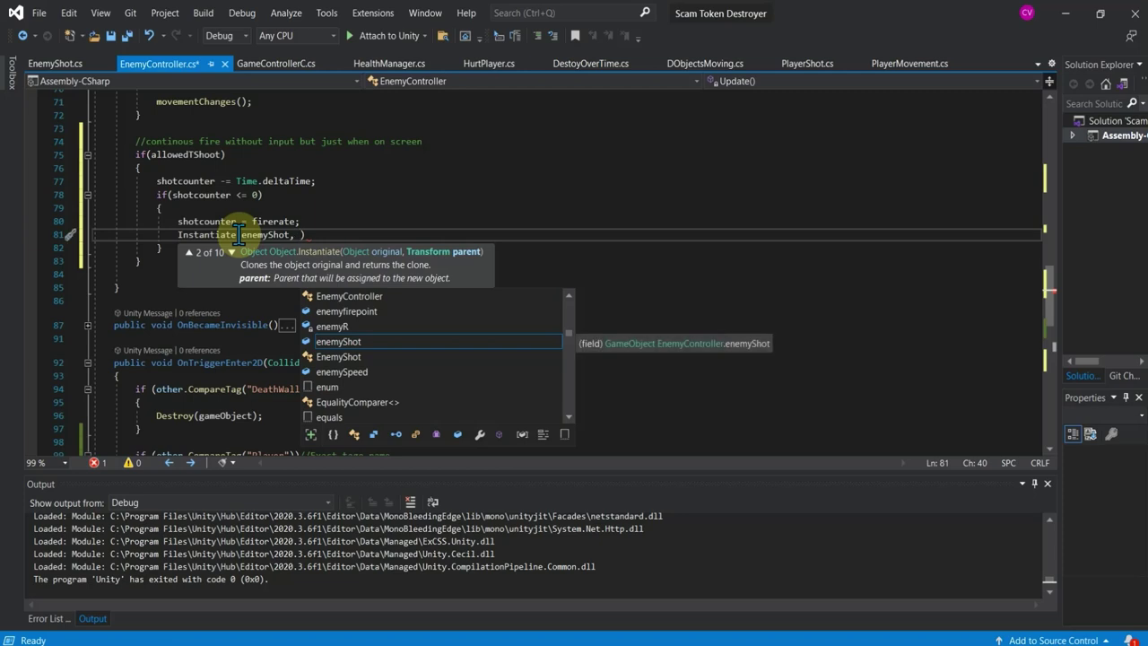
{"action": "key", "text": "Escape"}
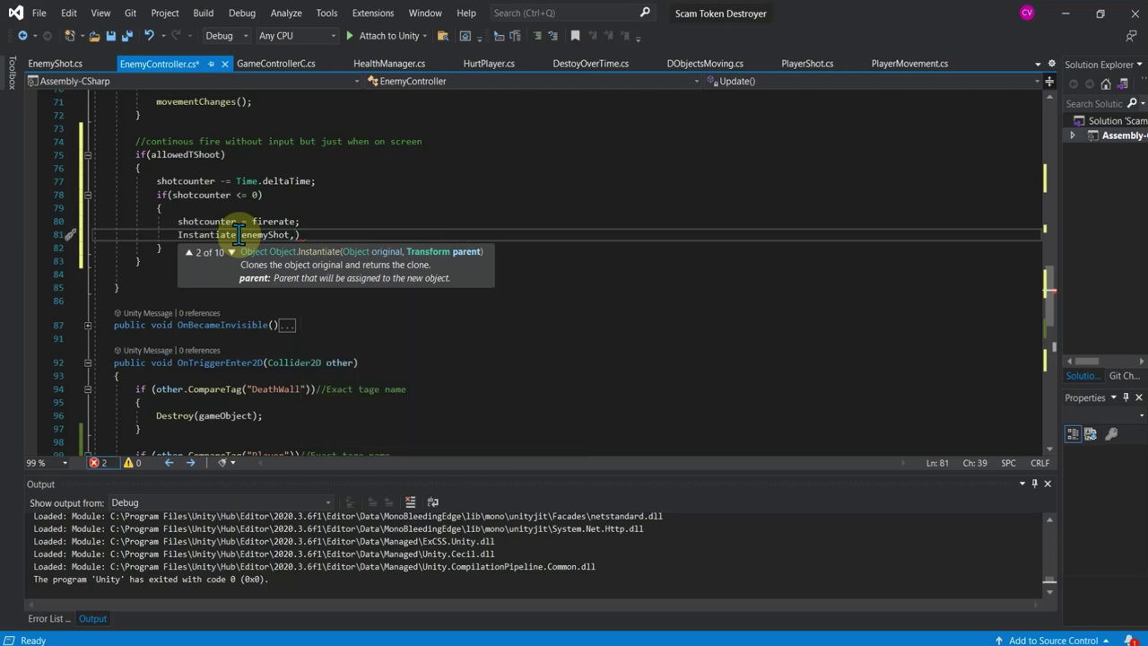
{"action": "type", "text": "ene"}
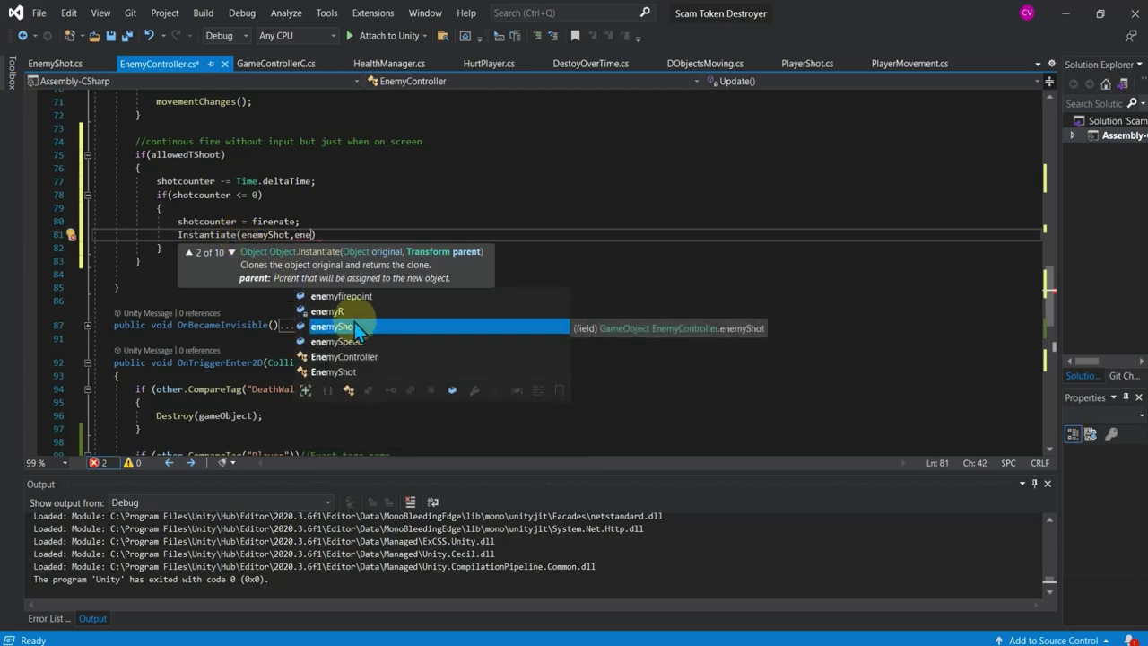
{"action": "double_click", "coordinate": [356, 298]}
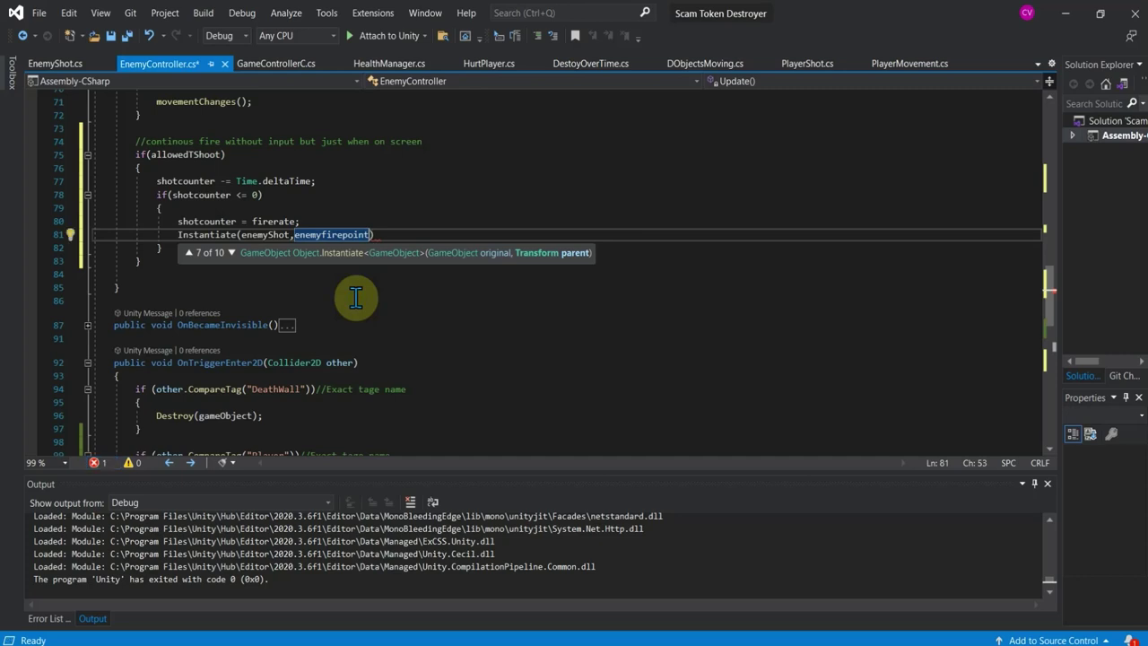
{"action": "type", "text": ","}
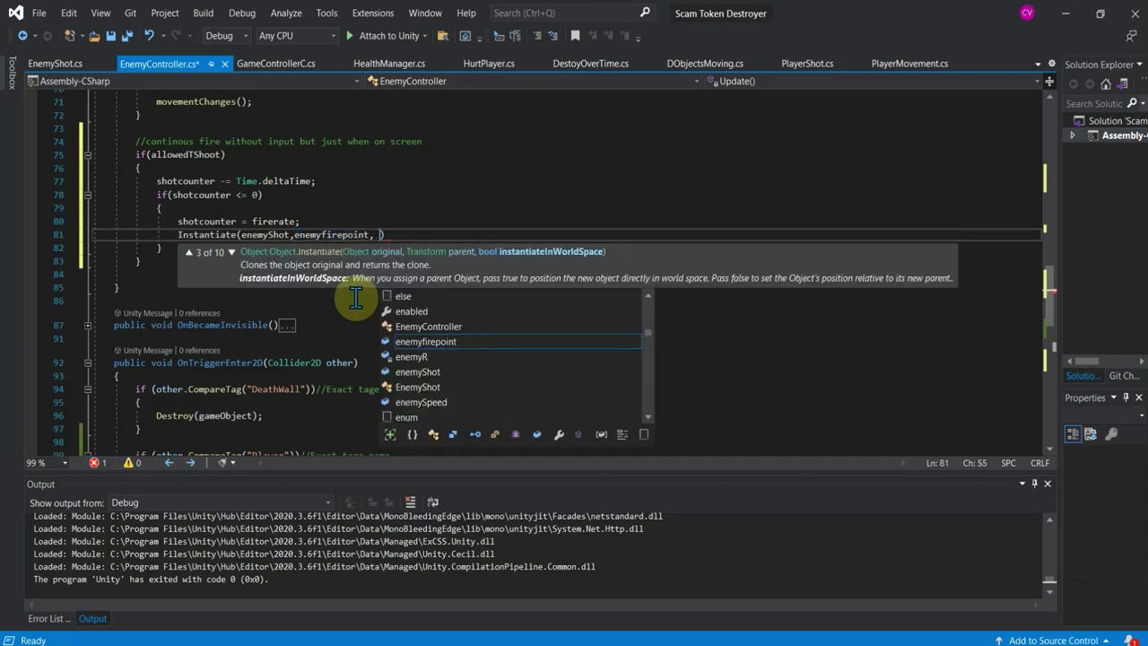
{"action": "key", "text": "Escape"}
Complete it as enemyfirepoint.position, enemyfirepoint.rotation and save EnemyController.
{"action": "key", "text": "BackSpace"}
{"action": "type", "text": "."}
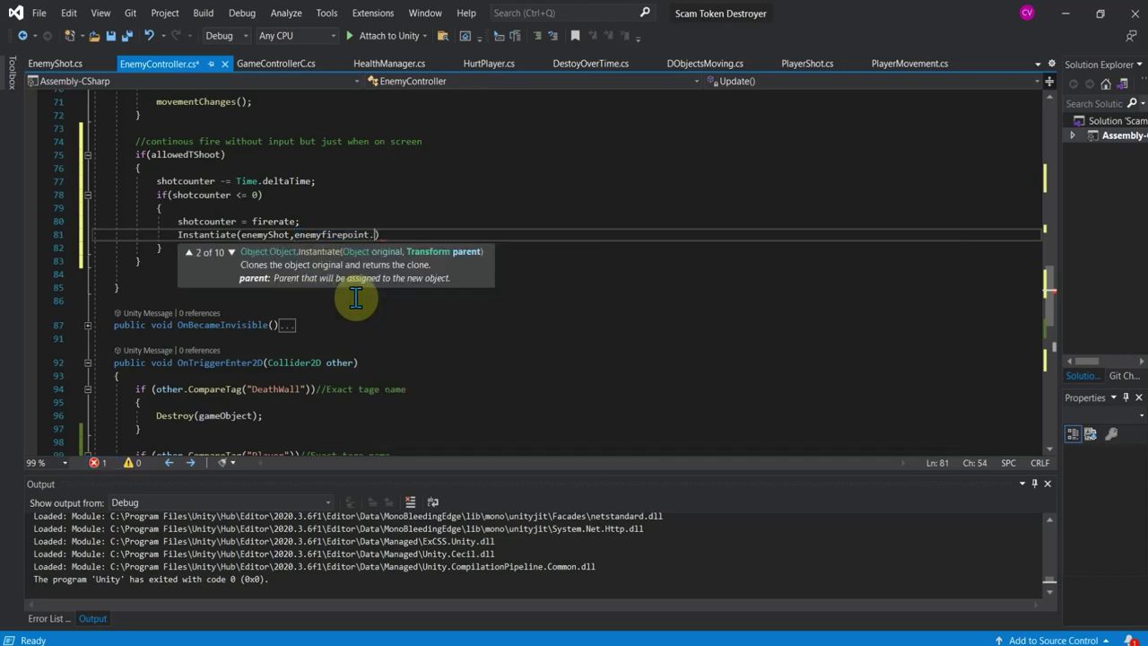
{"action": "type", "text": "po"}
{"action": "key", "text": "Tab"}
{"action": "type", "text": ", "}
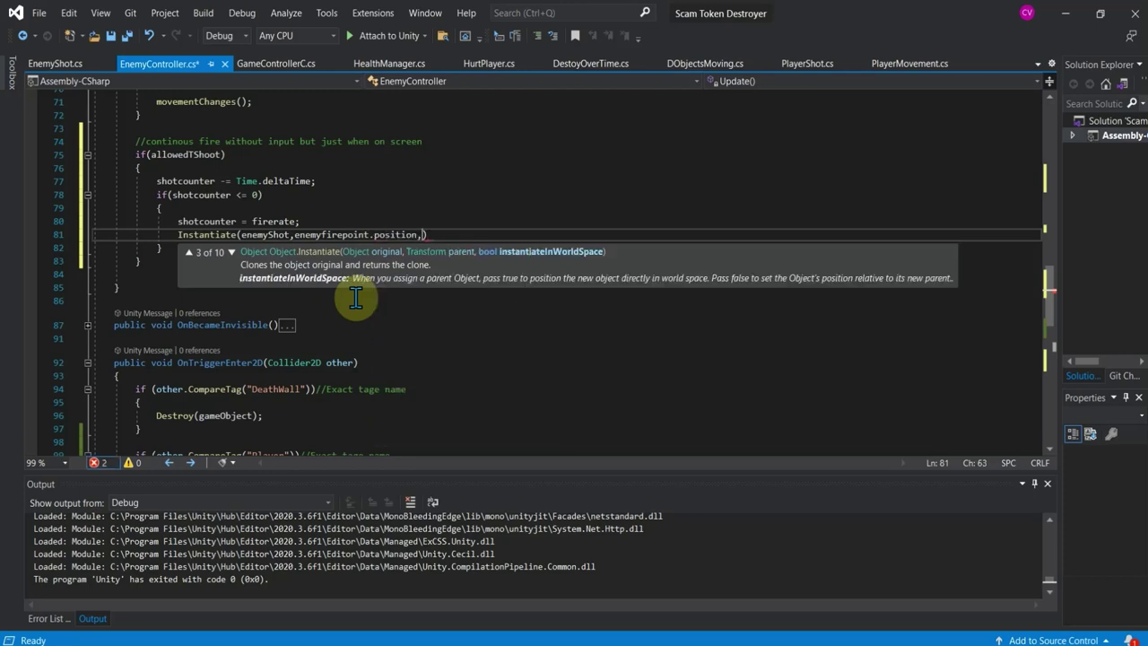
{"action": "type", "text": "ene"}
{"action": "key", "text": "Tab"}
{"action": "type", "text": ".ro"}
{"action": "key", "text": "Tab"}
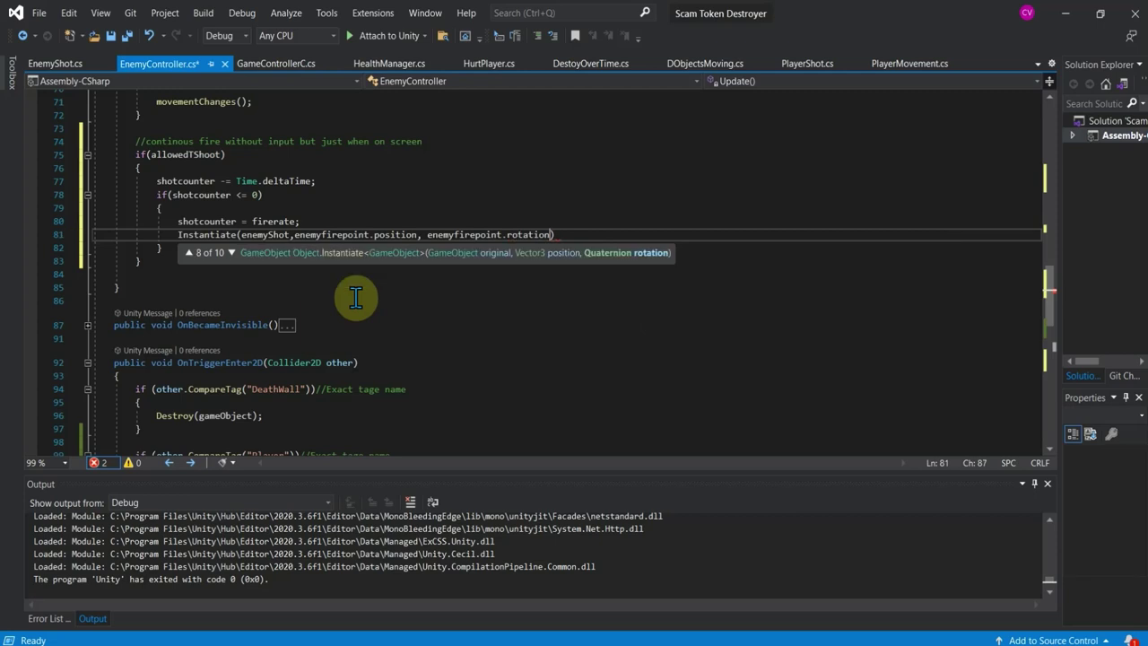
{"action": "type", "text": ");"}
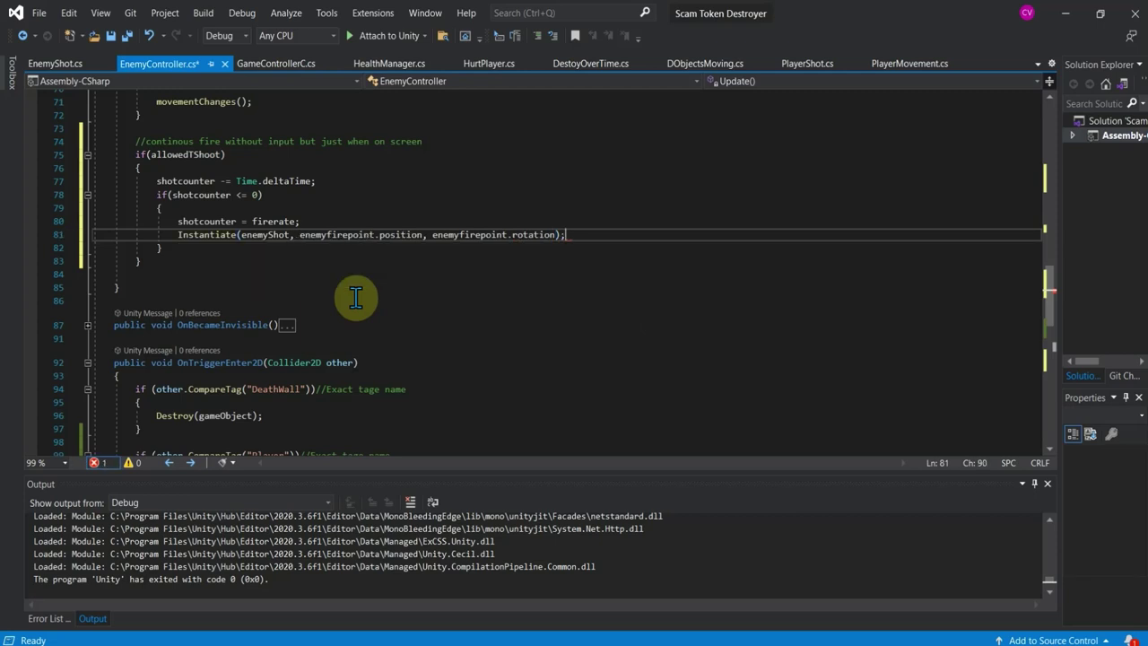
{"action": "key", "text": "ctrl+s"}
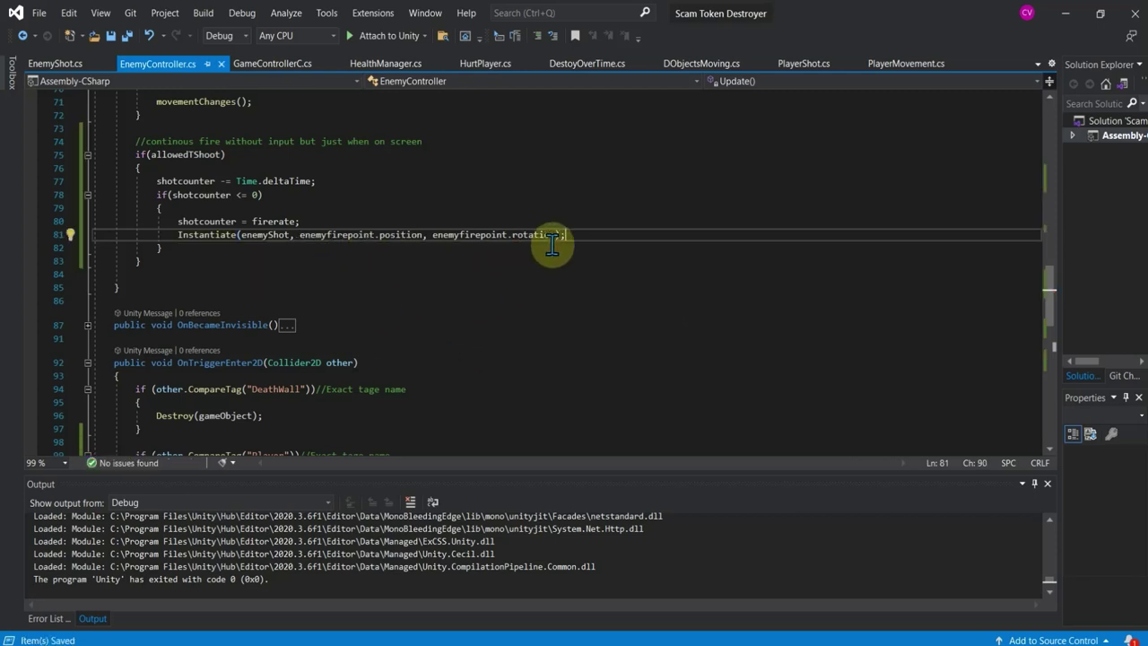
Add a saved comment below Instantiate about shooting the player only on screen, then return to Unity.
{"action": "key", "text": "Return"}
{"action": "type", "text": "//we should now be able to shoot the p"}
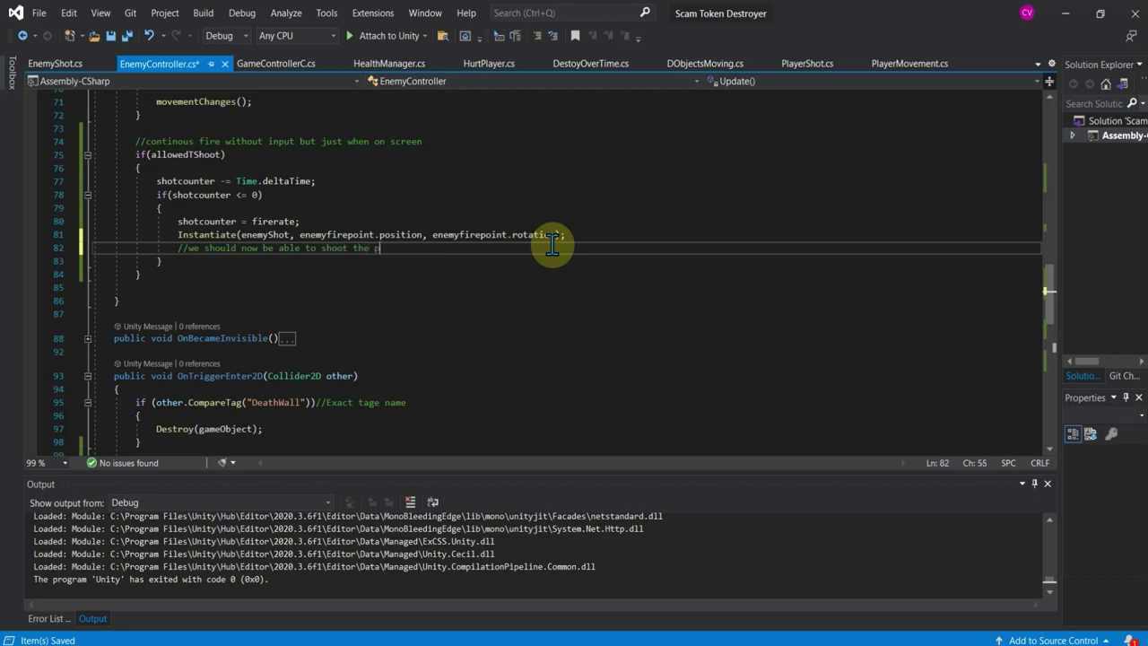
{"action": "type", "text": "layer but only when we are on screen."}
{"action": "left_click", "coordinate": [371, 36]}
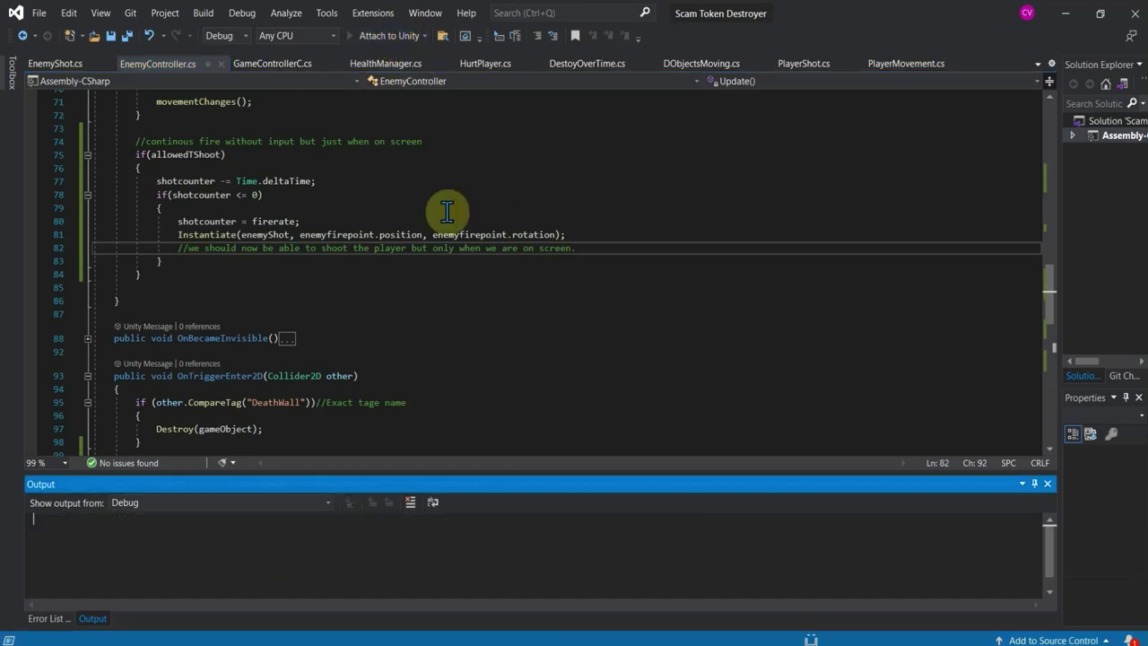
{"action": "left_click", "coordinate": [490, 36]}
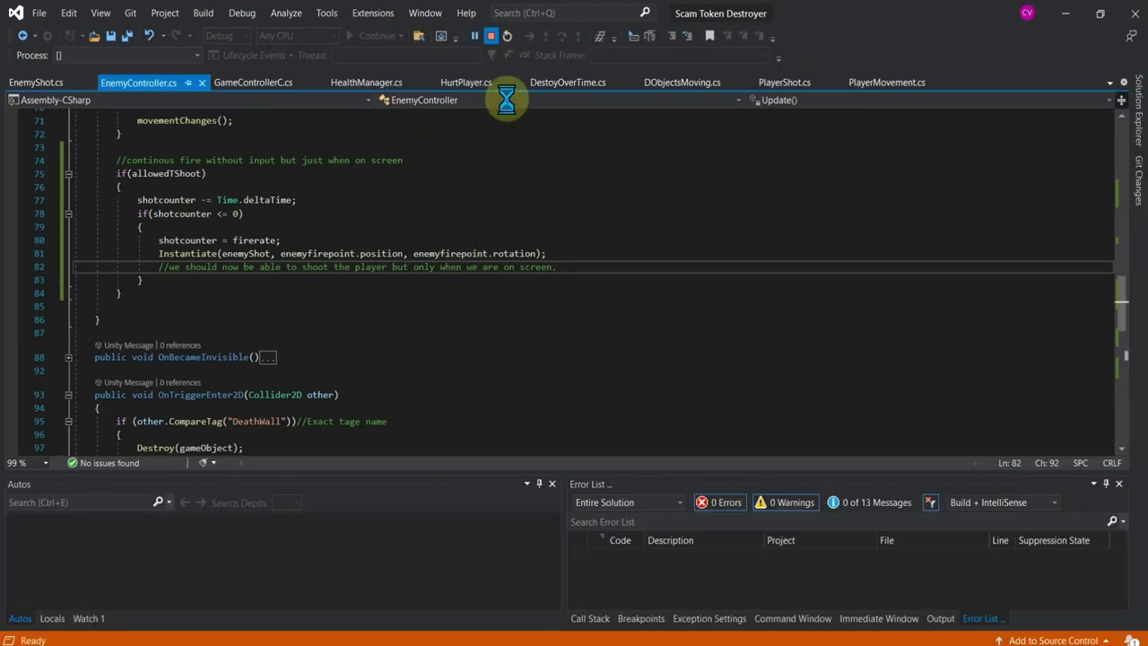
{"action": "scroll", "coordinate": [476, 354], "scroll_direction": "up", "scroll_amount": 2}
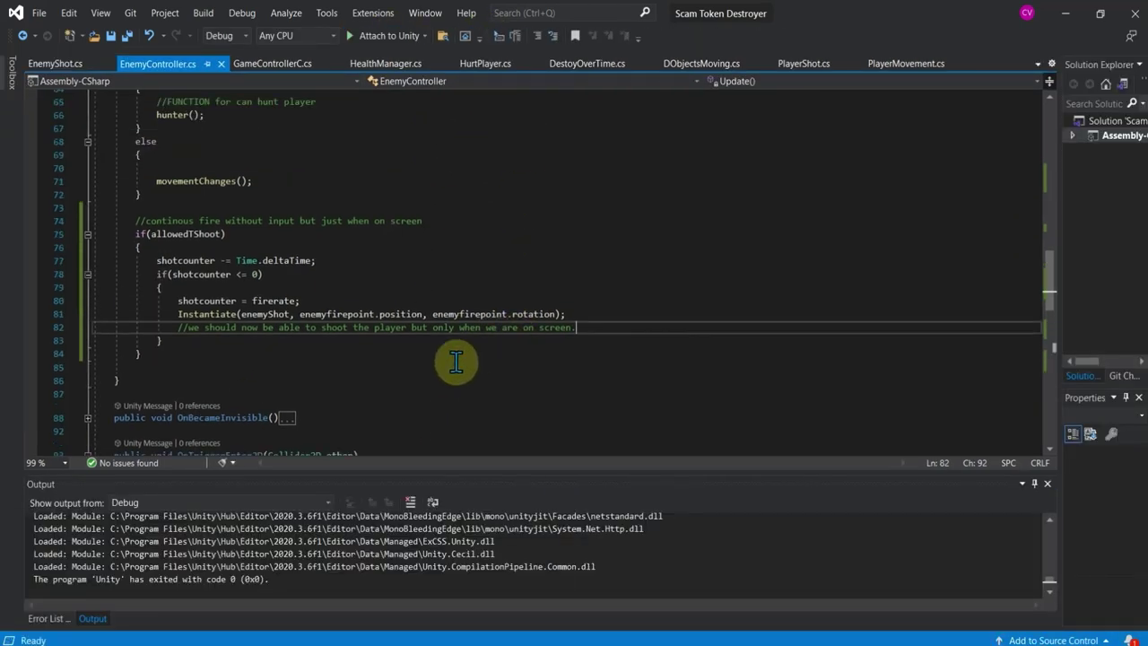
{"action": "left_click", "coordinate": [780, 645]}
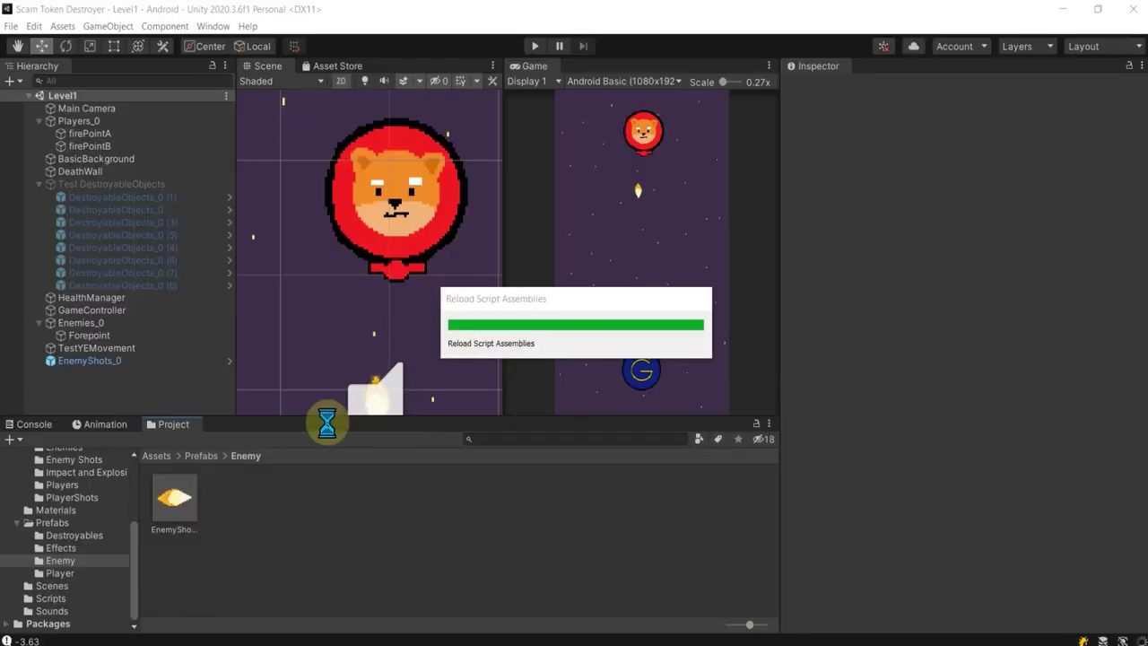
Delete EnemyShots_0 from the scene and drag Enemies_0 up above the play area.
{"action": "left_click", "coordinate": [93, 367]}
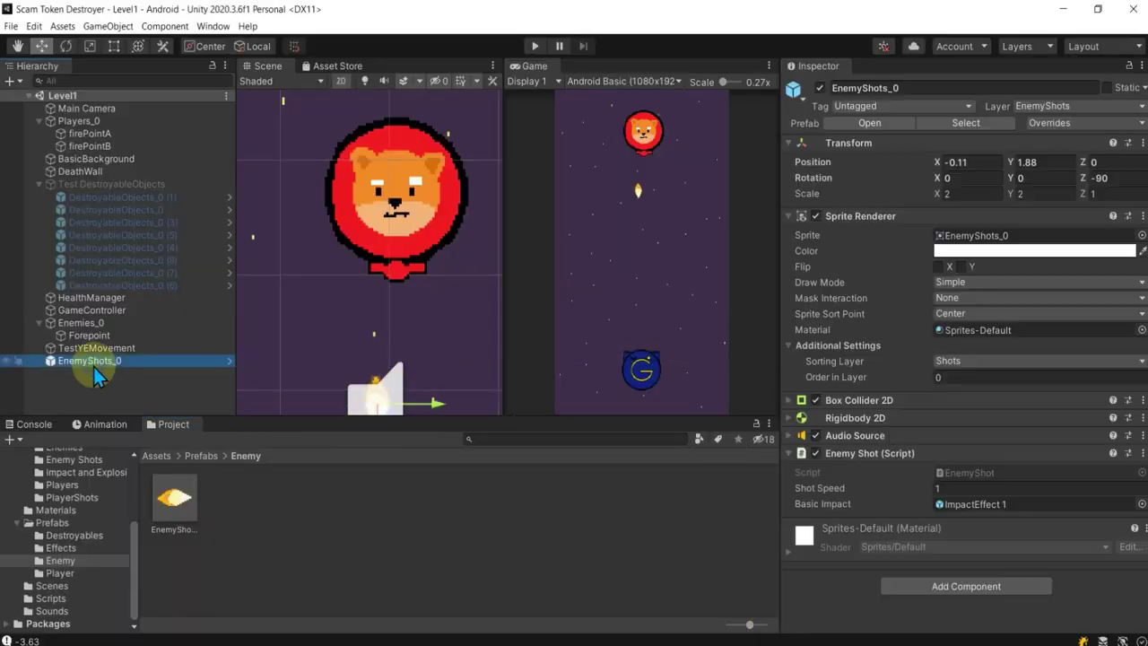
{"action": "key", "text": "Delete"}
{"action": "left_click", "coordinate": [94, 337]}
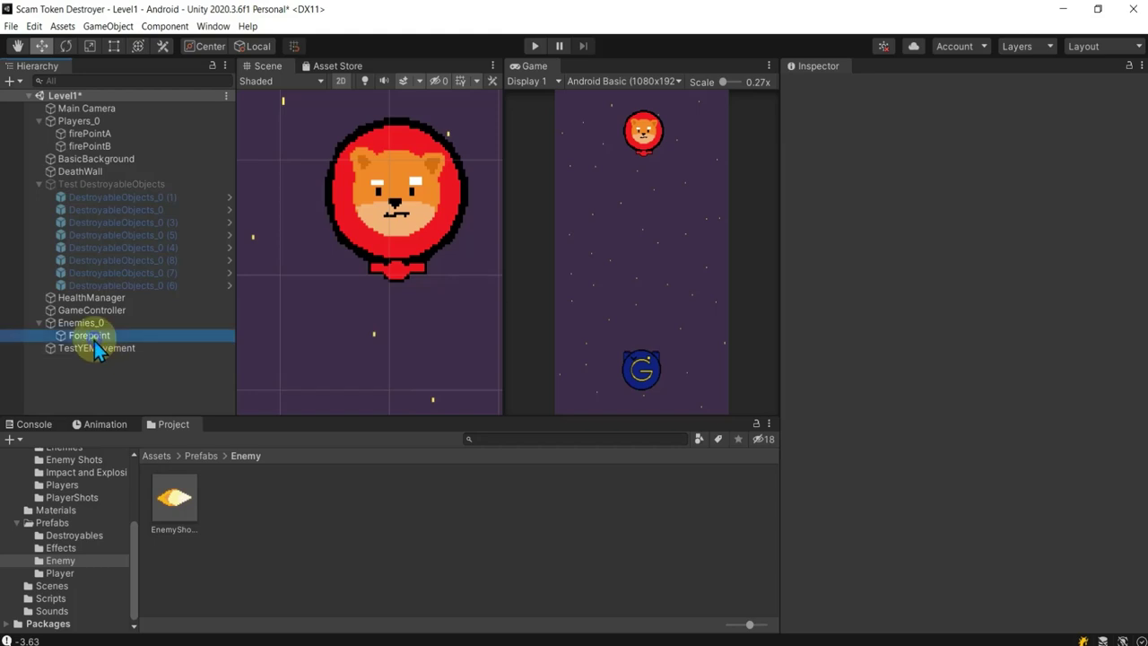
{"action": "left_click", "coordinate": [86, 323]}
{"action": "key", "text": "f"}
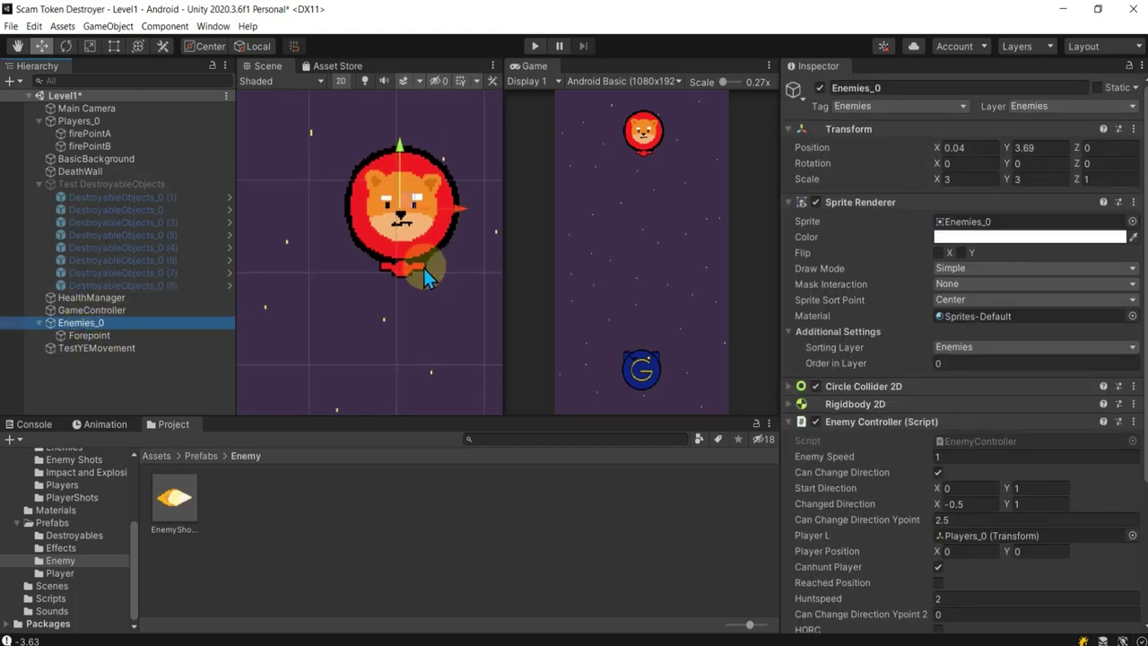
{"action": "left_click_drag", "start_coordinate": [411, 277], "coordinate": [411, 124]}
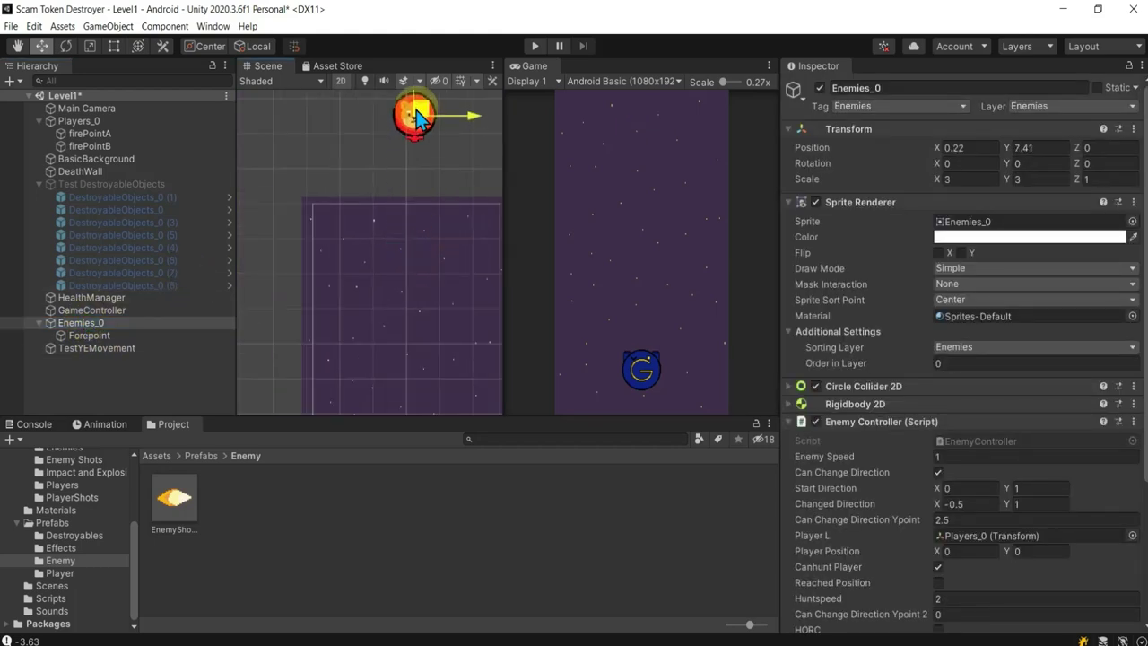
Check the DeathWall boundary, raise Enemies_0 further to Y 9.14, and review its Enemy Controller fields.
{"action": "scroll", "coordinate": [401, 179], "scroll_direction": "down", "scroll_amount": 2}
{"action": "scroll", "coordinate": [401, 179], "scroll_direction": "down", "scroll_amount": 2}
{"action": "scroll", "coordinate": [401, 179], "scroll_direction": "down", "scroll_amount": 1}
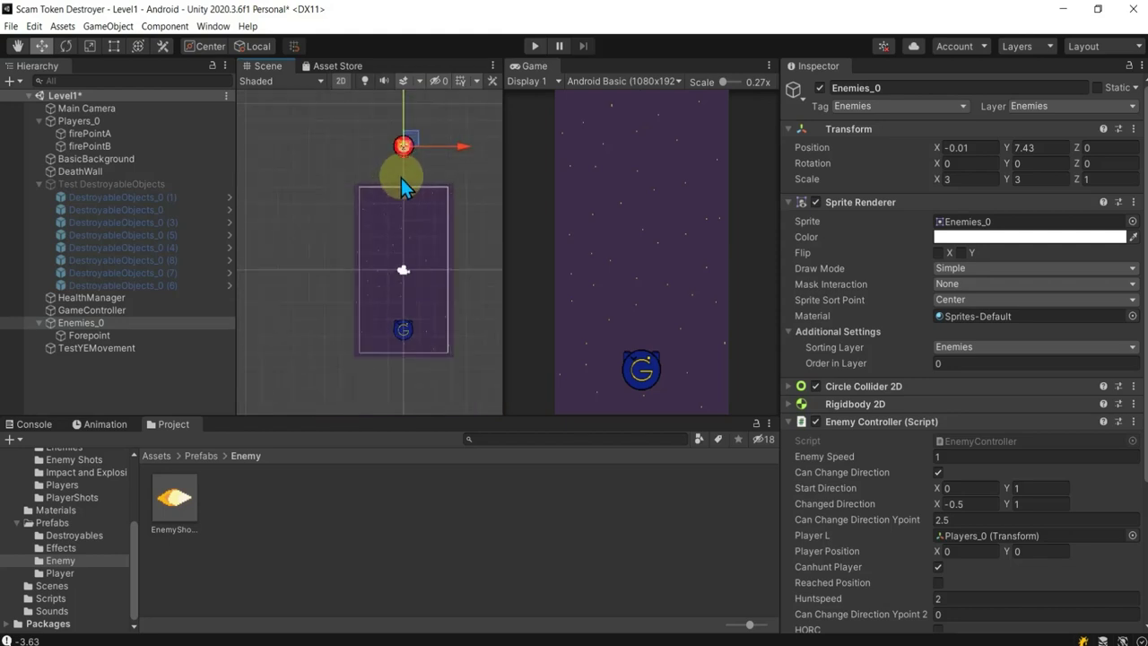
{"action": "left_click", "coordinate": [90, 170]}
{"action": "scroll", "coordinate": [321, 184], "scroll_direction": "down", "scroll_amount": 1}
{"action": "mouse_move", "coordinate": [320, 184]}
{"action": "middle_mouse_down"}
{"action": "mouse_move", "coordinate": [221, 244]}
{"action": "mouse_move", "coordinate": [372, 243]}
{"action": "middle_mouse_up"}
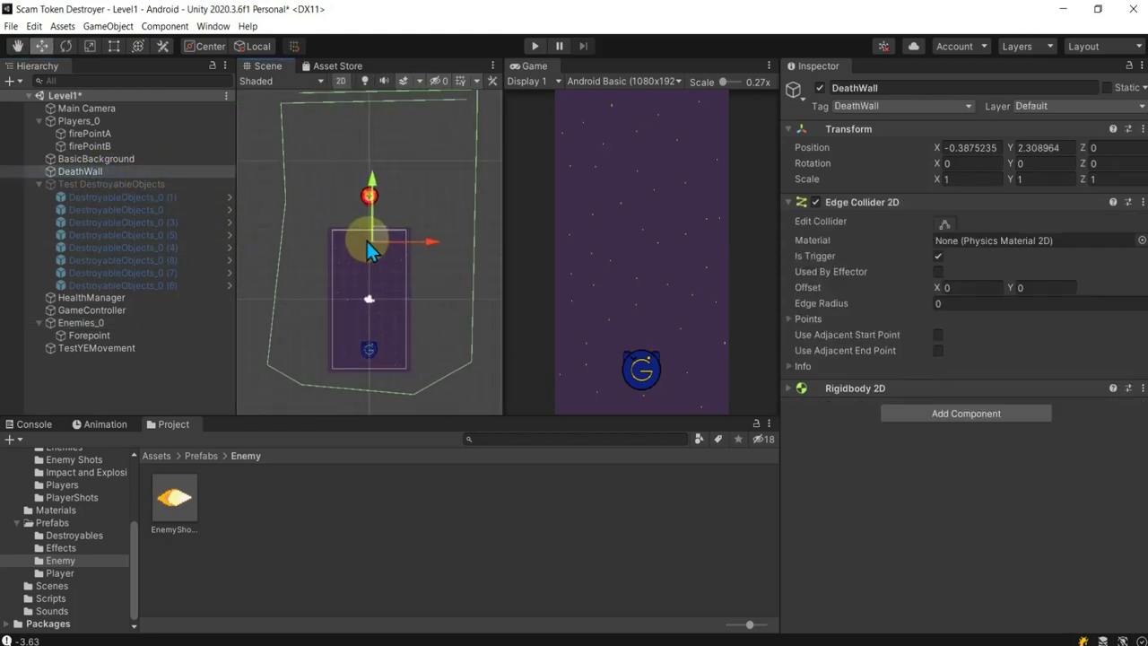
{"action": "left_click", "coordinate": [80, 322]}
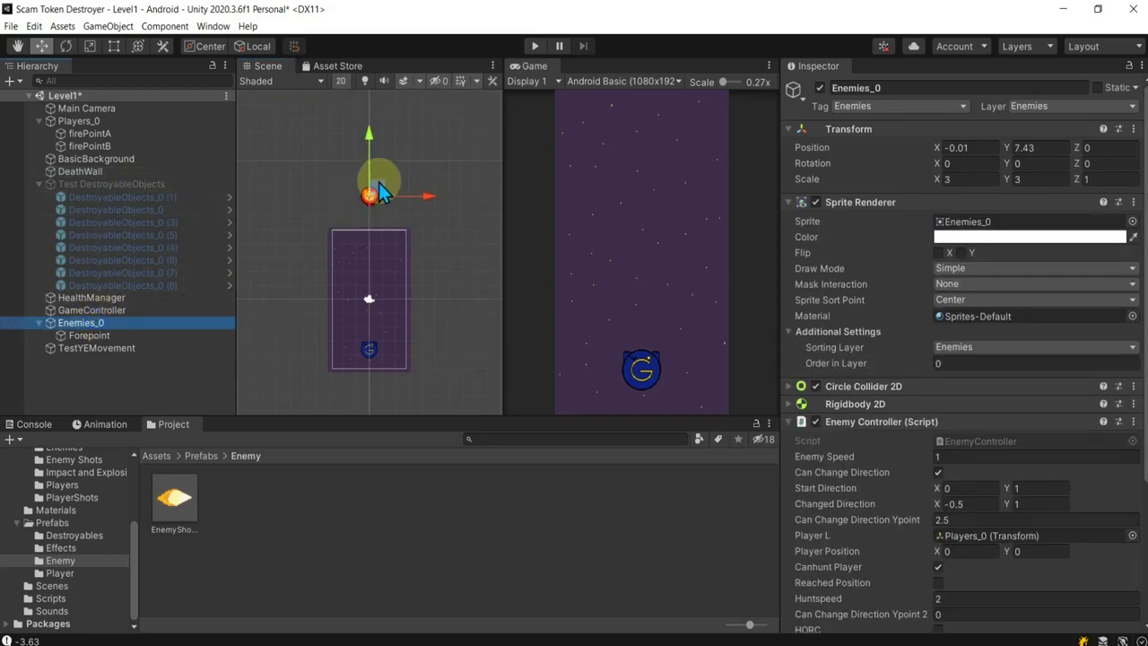
{"action": "mouse_move", "coordinate": [375, 188]}
{"action": "left_mouse_down"}
{"action": "mouse_move", "coordinate": [382, 160]}
{"action": "mouse_move", "coordinate": [383, 170]}
{"action": "left_mouse_up"}
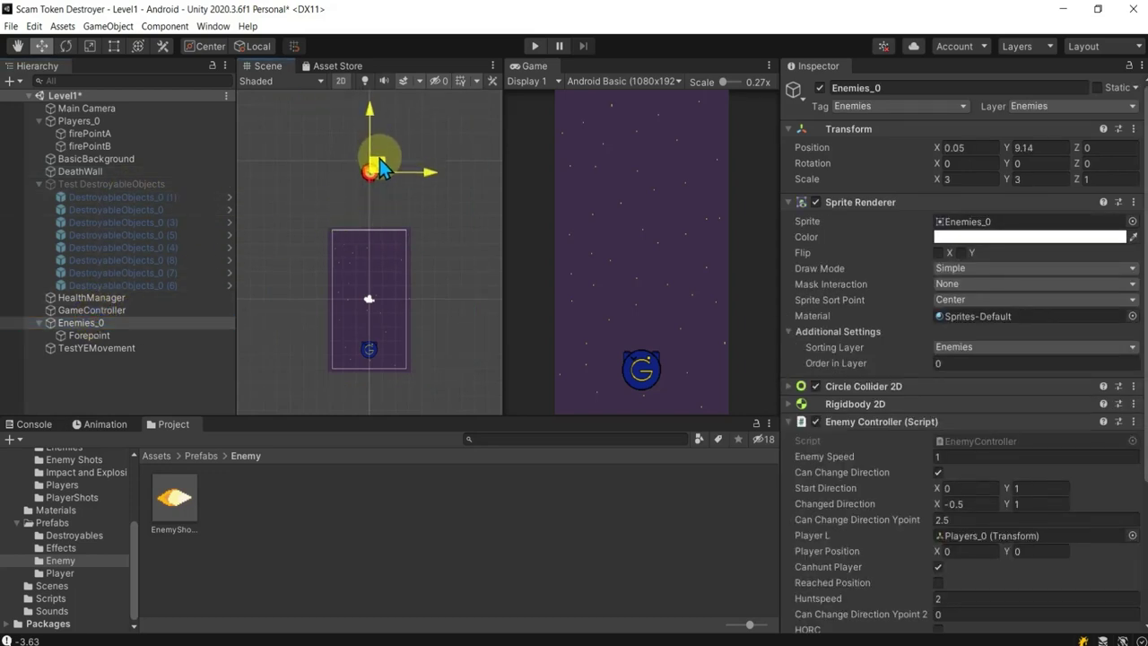
{"action": "scroll", "coordinate": [365, 356], "scroll_direction": "up", "scroll_amount": 1}
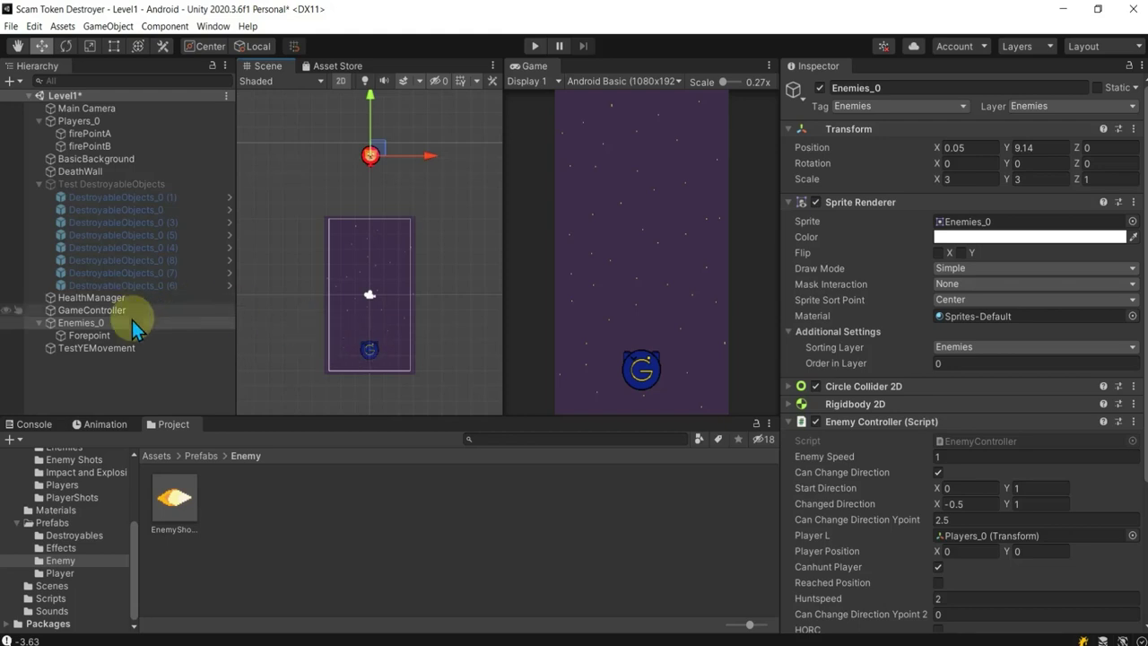
{"action": "left_click", "coordinate": [110, 337]}
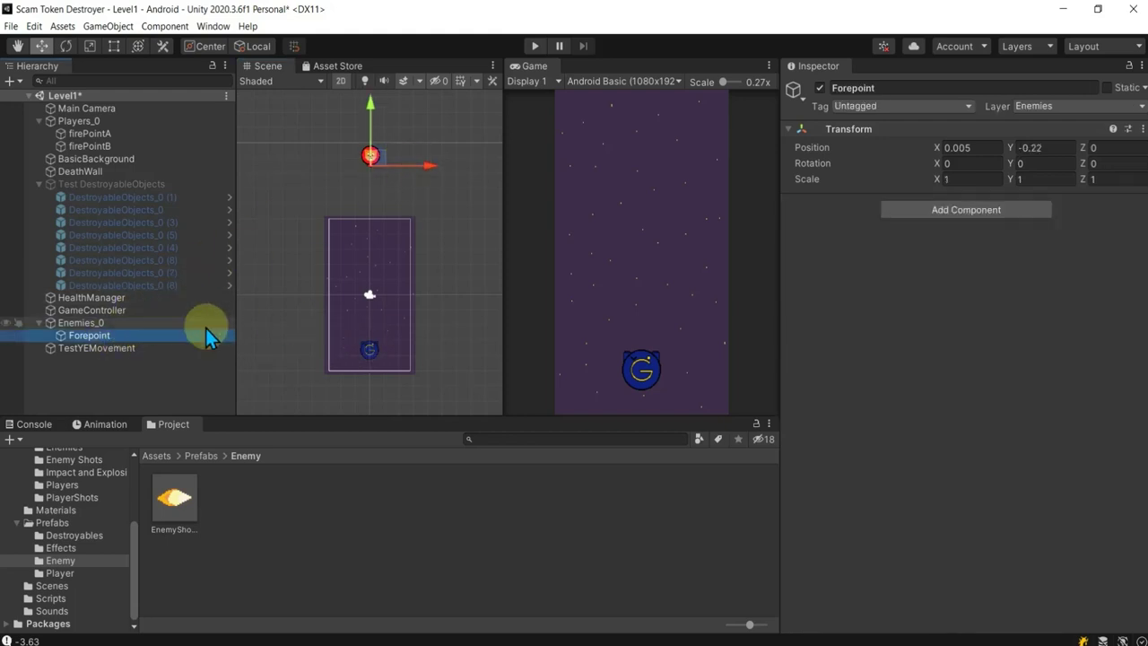
{"action": "left_click", "coordinate": [90, 322]}
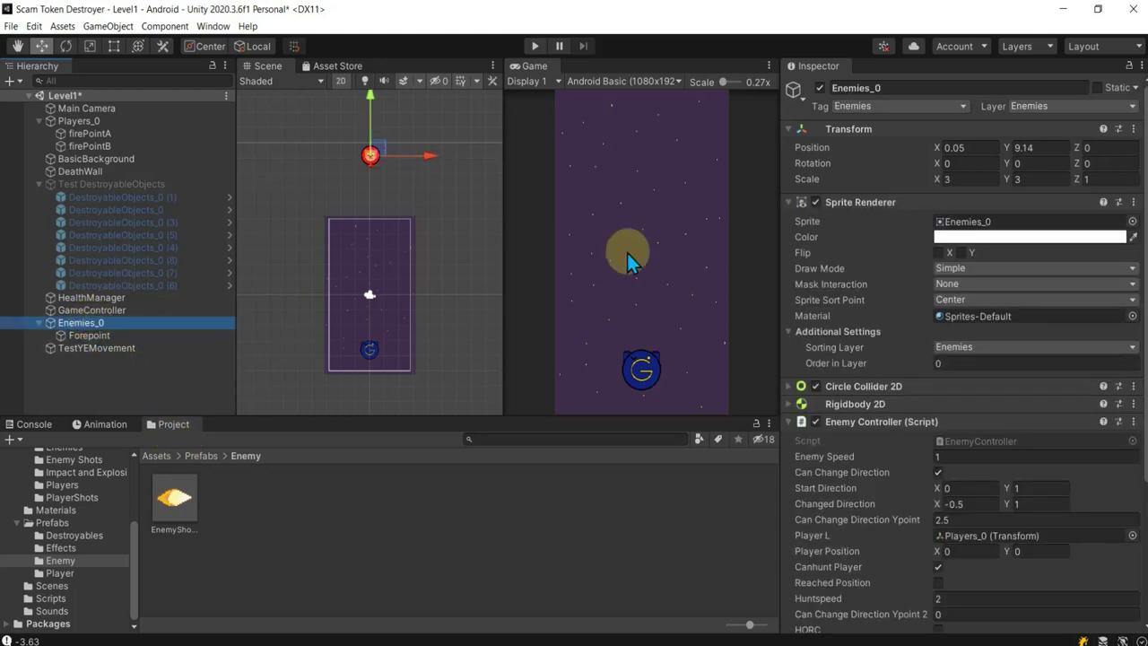
{"action": "scroll", "coordinate": [960, 516], "scroll_direction": "down", "scroll_amount": 3}
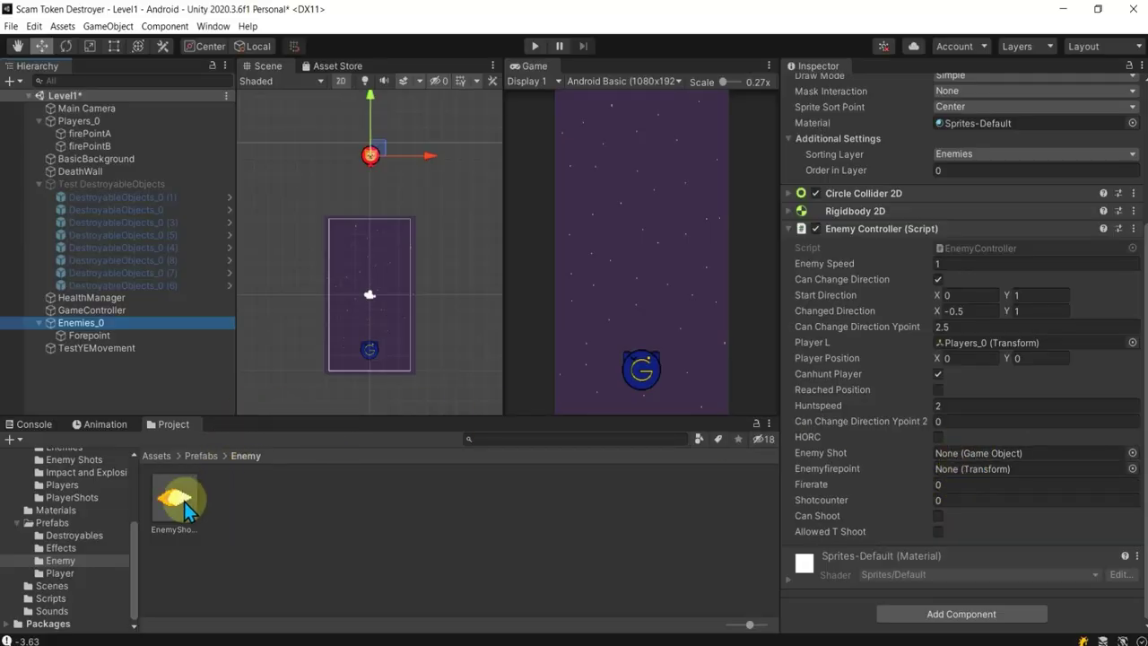
Assign EnemyShots_0 as Enemy Shot, Forepoint as Enemyfirepoint, set Firerate to 1, and start Play.
{"action": "left_click_drag", "start_coordinate": [186, 511], "coordinate": [981, 462]}
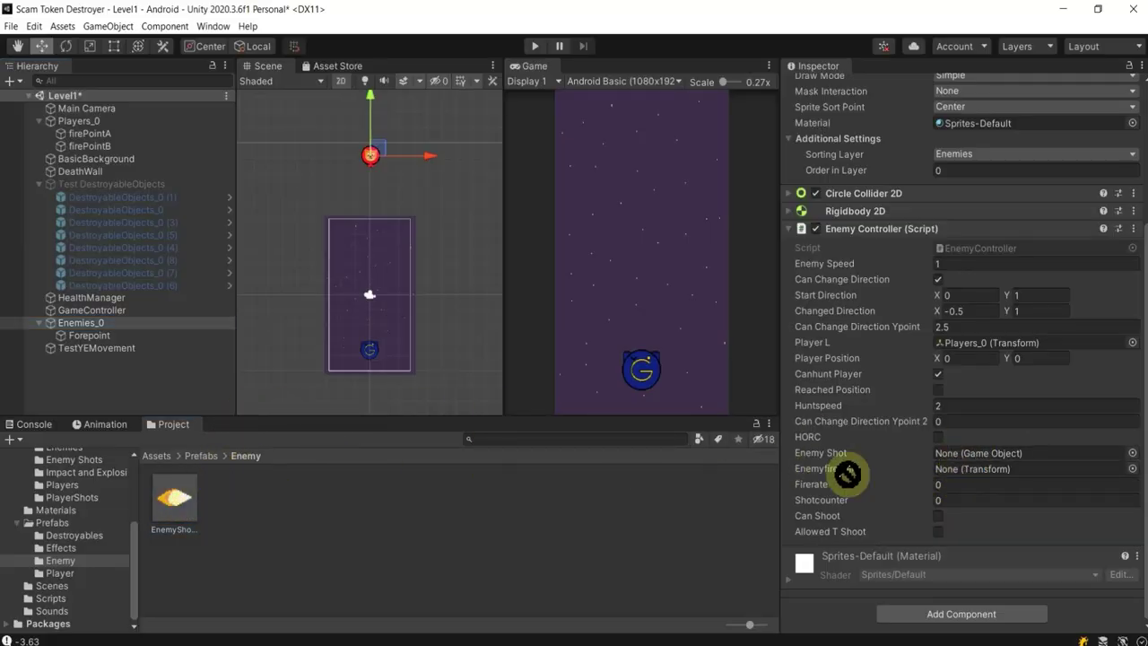
{"action": "left_click_drag", "start_coordinate": [90, 336], "coordinate": [980, 470]}
{"action": "left_click", "coordinate": [995, 485]}
{"action": "type", "text": ".5"}
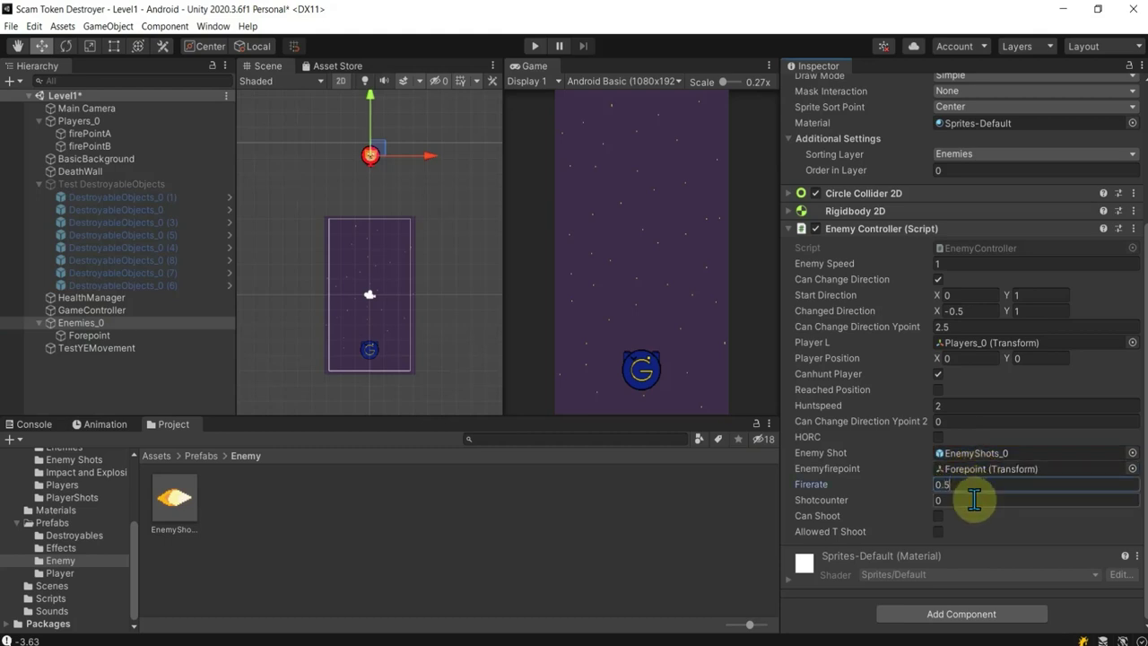
{"action": "left_click", "coordinate": [974, 500]}
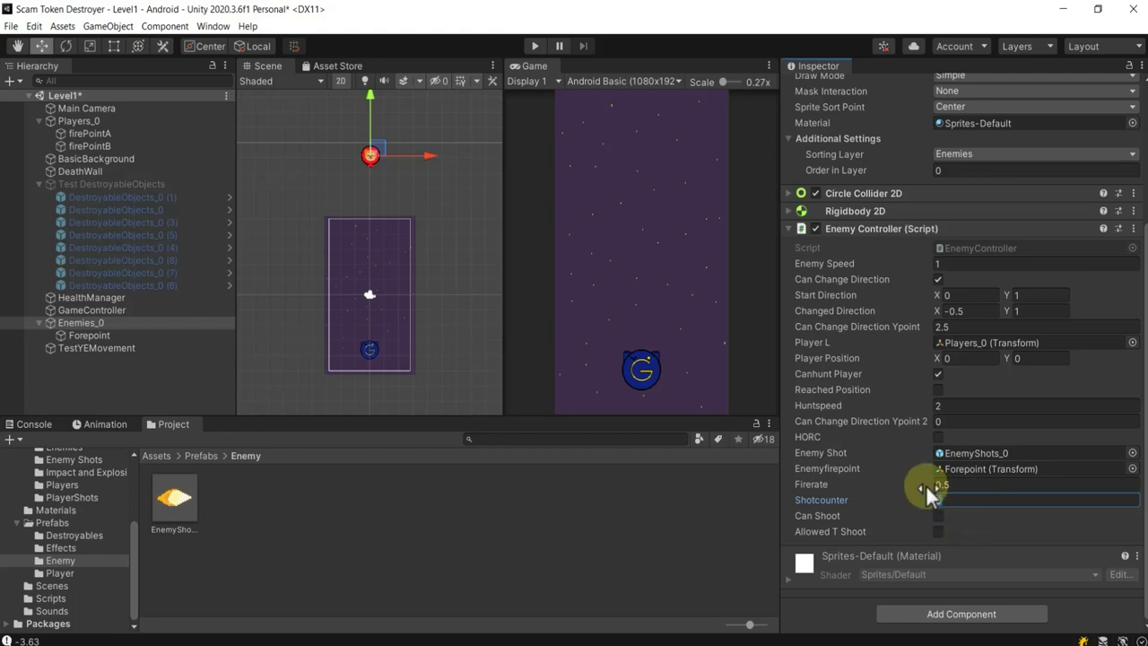
{"action": "left_click", "coordinate": [942, 484]}
{"action": "type", "text": "1"}
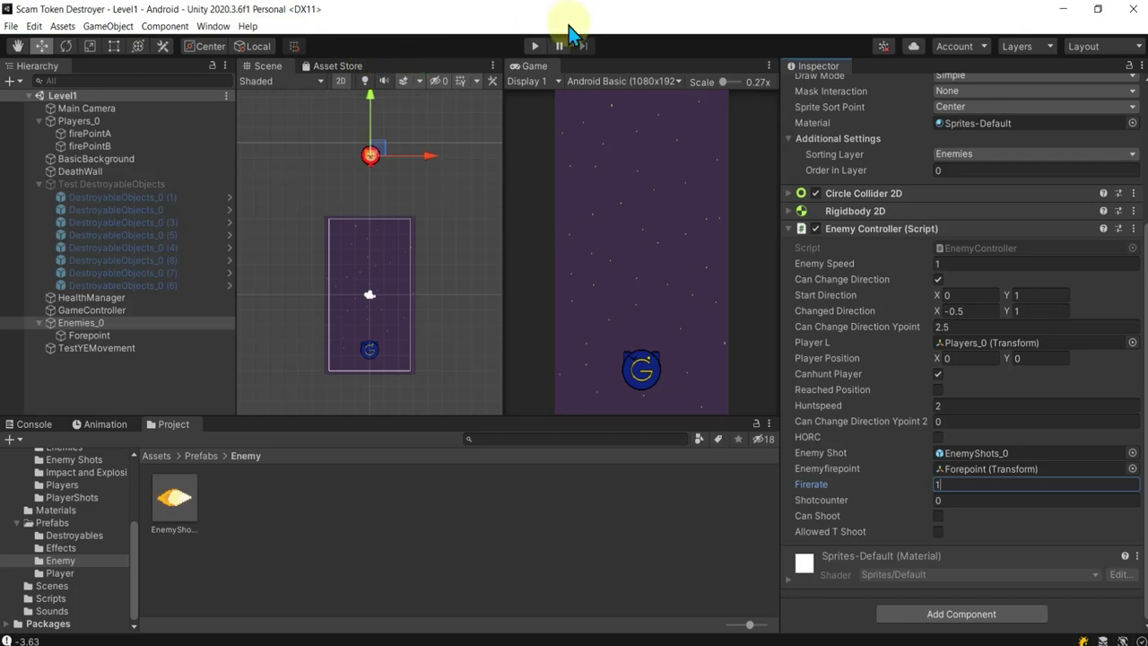
{"action": "left_click", "coordinate": [534, 46]}
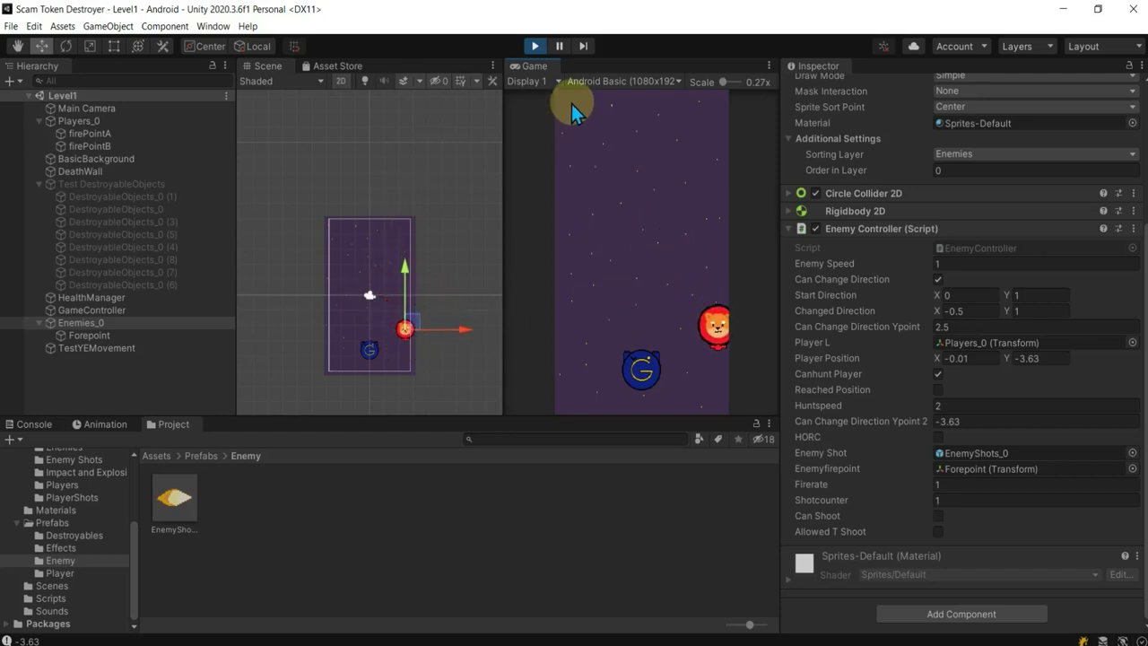
Stop the play test and ping the assigned EnemyShots_0 prefab in the Project window.
{"action": "left_click", "coordinate": [535, 47]}
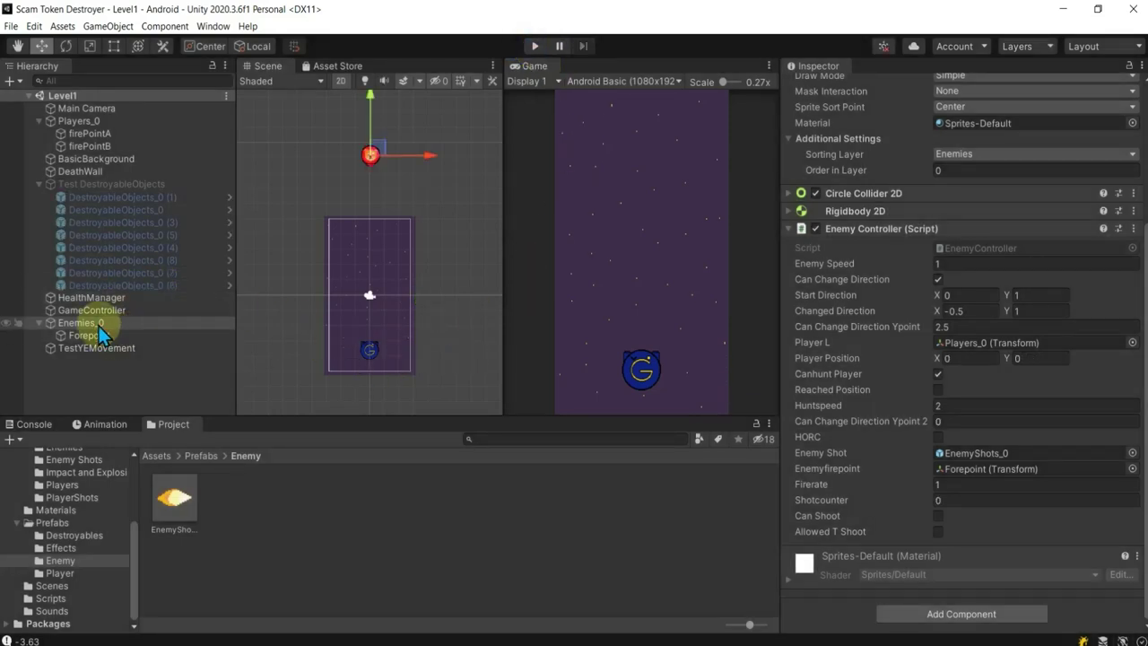
{"action": "left_click_drag", "start_coordinate": [99, 336], "coordinate": [999, 477]}
{"action": "left_click", "coordinate": [987, 454]}
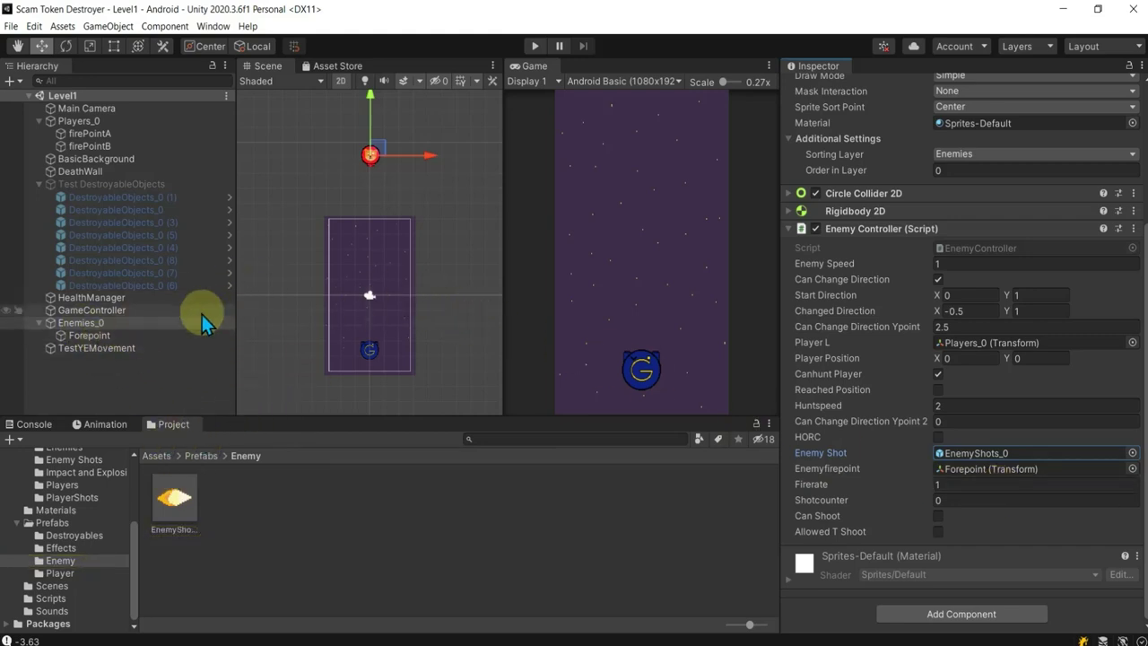
In EnemyController, add a new line after allowedTShoot = true in OnBecameVisible.
{"action": "key", "text": "alt+Tab"}
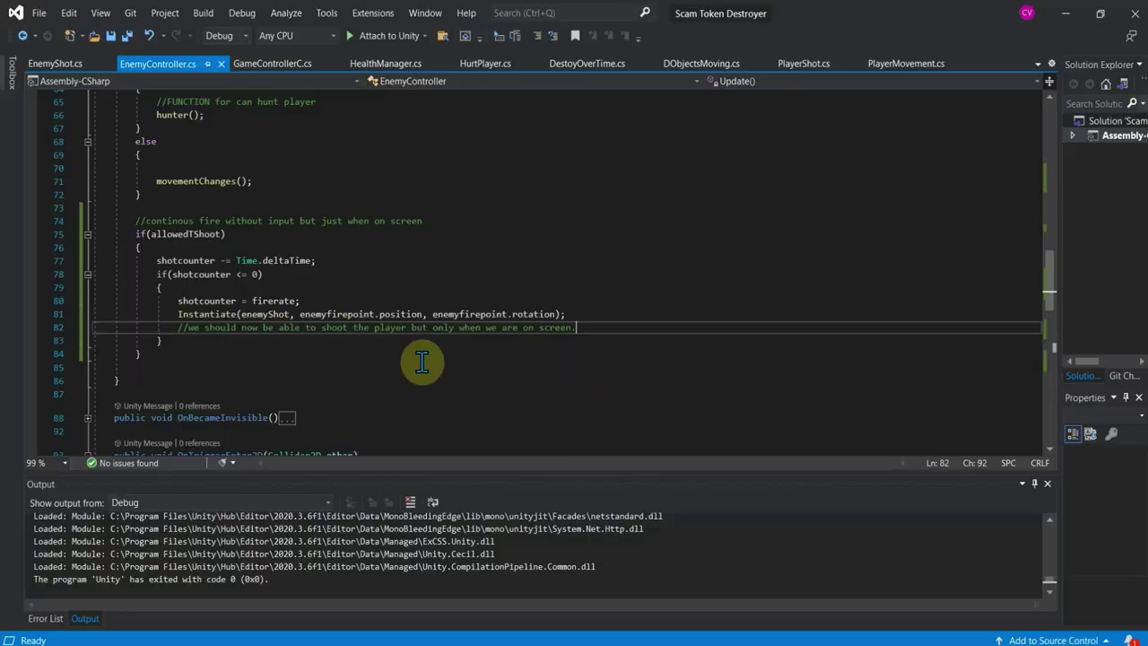
{"action": "left_click", "coordinate": [311, 300]}
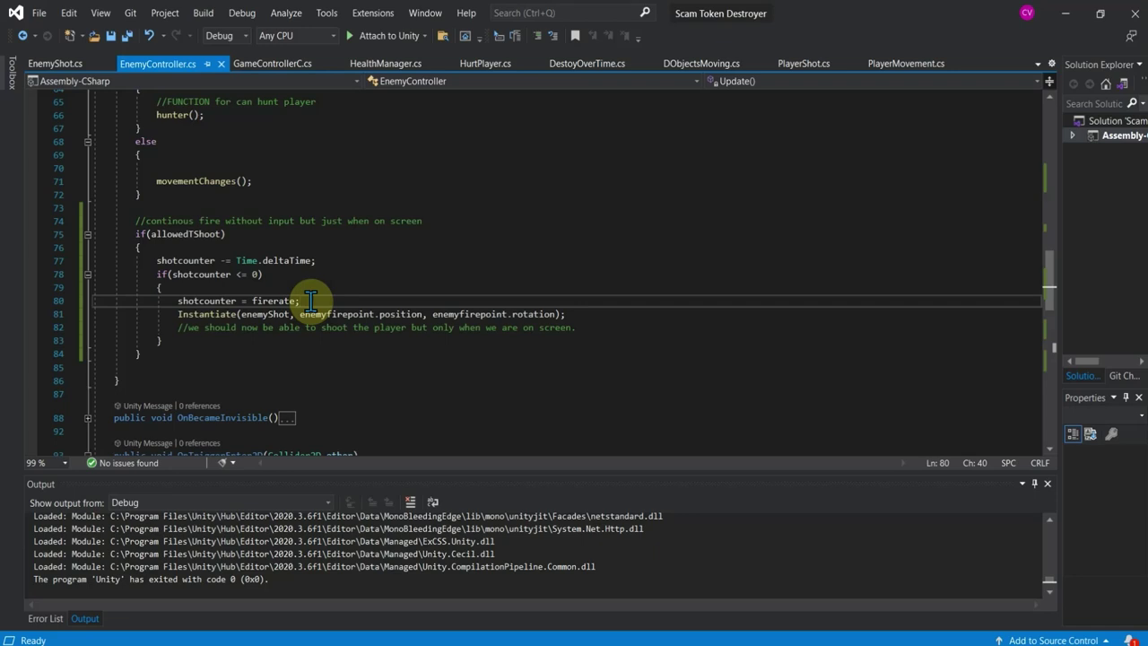
{"action": "scroll", "coordinate": [308, 317], "scroll_direction": "down", "scroll_amount": 5}
{"action": "scroll", "coordinate": [302, 328], "scroll_direction": "down", "scroll_amount": 20}
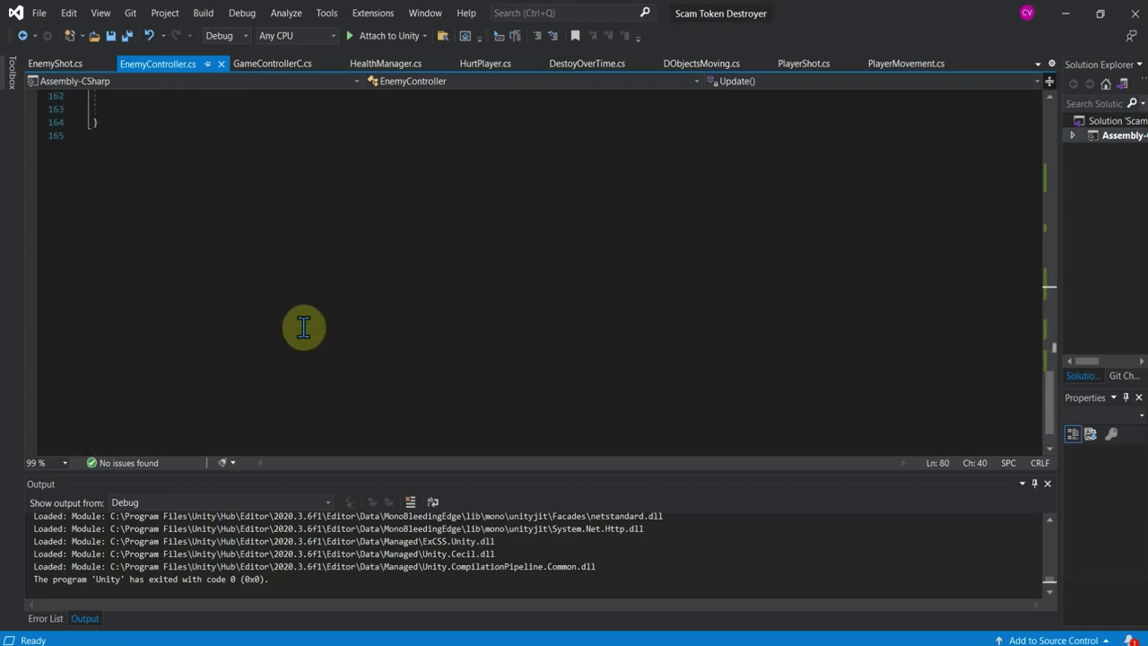
{"action": "scroll", "coordinate": [295, 336], "scroll_direction": "up", "scroll_amount": 20}
{"action": "left_click", "coordinate": [284, 374]}
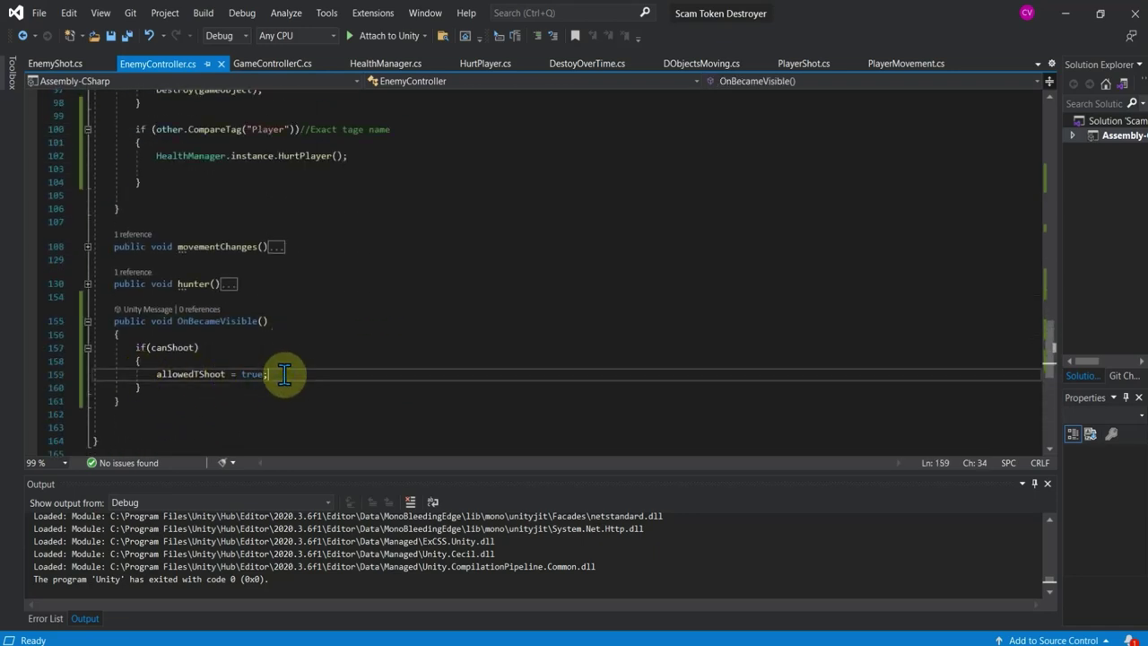
{"action": "key", "text": "Return"}
{"action": "left_click", "coordinate": [286, 373]}
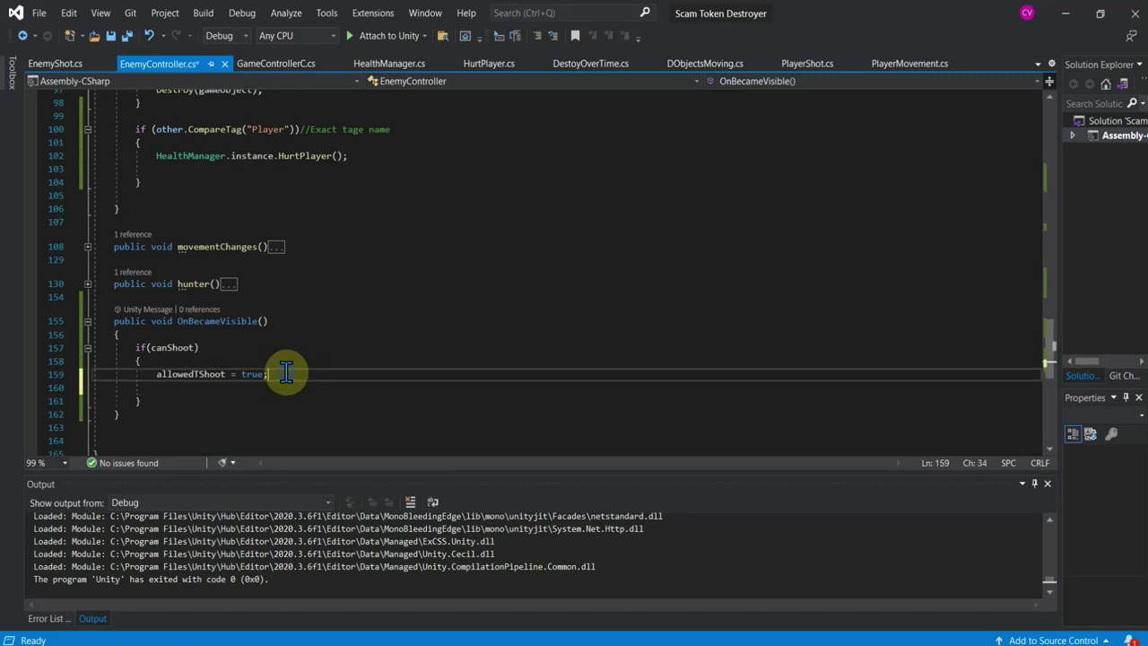
{"action": "key", "text": "Return"}
Write Debug.Log("Canshoot"); on that line.
{"action": "type", "text": "Deb"}
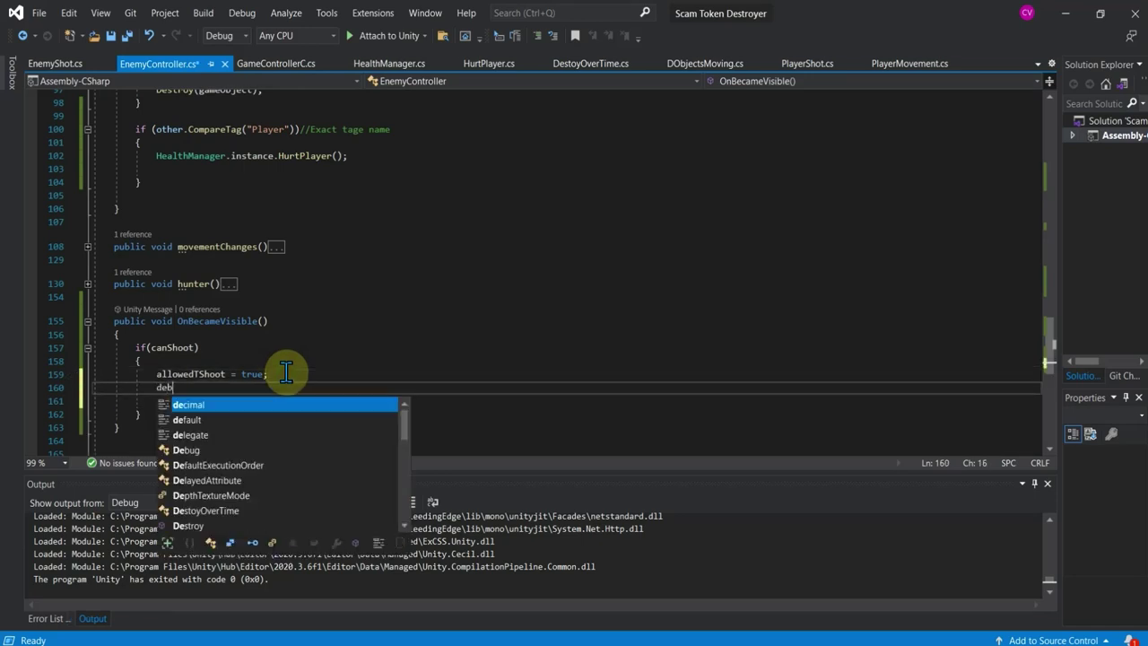
{"action": "type", "text": "ug.loh"}
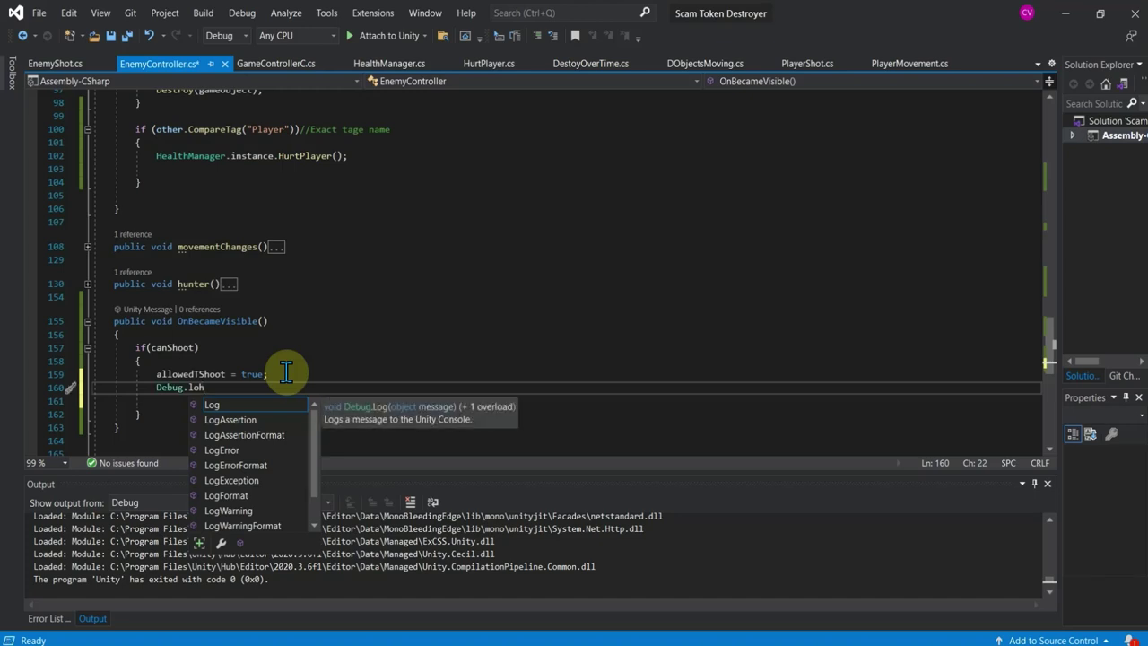
{"action": "key", "text": "BackSpace"}
{"action": "key", "text": "Tab"}
{"action": "type", "text": "("}
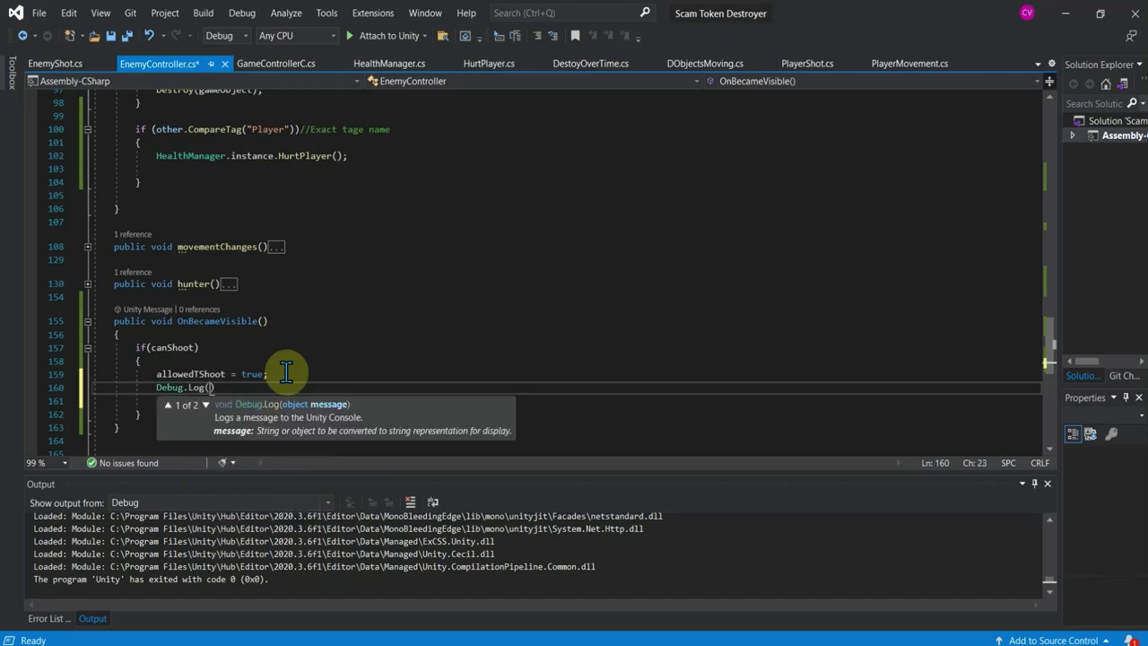
{"action": "type", "text": "\"Canshoot"}
{"action": "type", "text": "\")"}
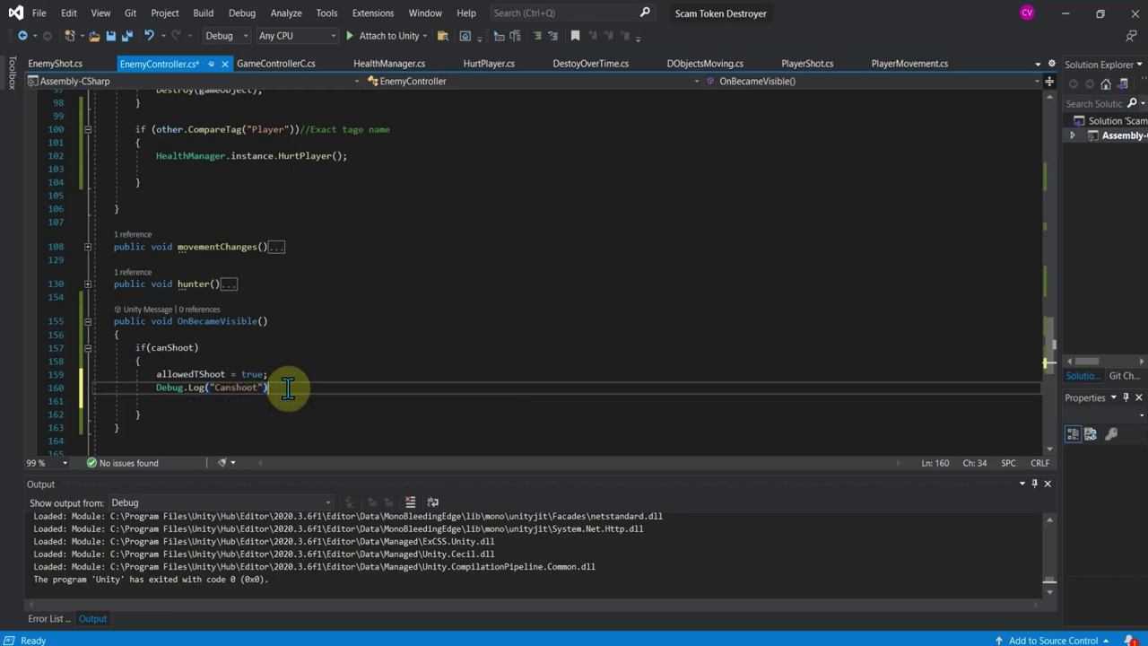
{"action": "type", "text": ";"}
{"action": "scroll", "coordinate": [278, 238], "scroll_direction": "up", "scroll_amount": 4}
{"action": "scroll", "coordinate": [296, 243], "scroll_direction": "up", "scroll_amount": 3}
Add Debug.Log("Enemy Fired"); after the Instantiate line and save the script.
{"action": "scroll", "coordinate": [304, 249], "scroll_direction": "up", "scroll_amount": 1}
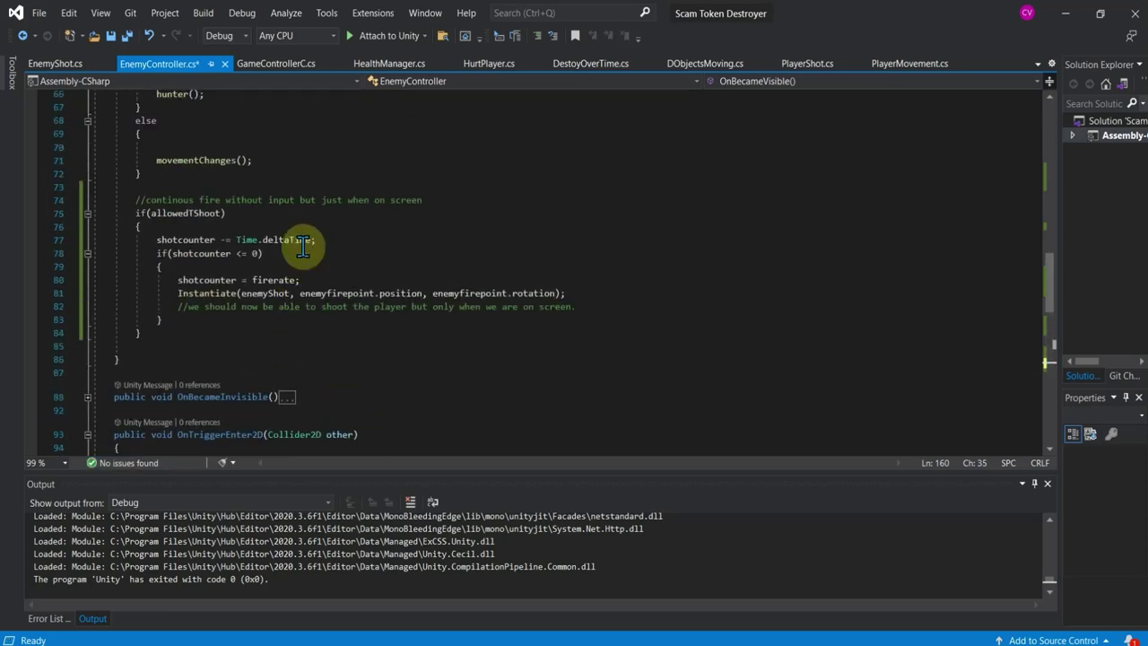
{"action": "left_click", "coordinate": [302, 281]}
{"action": "key", "text": "Return"}
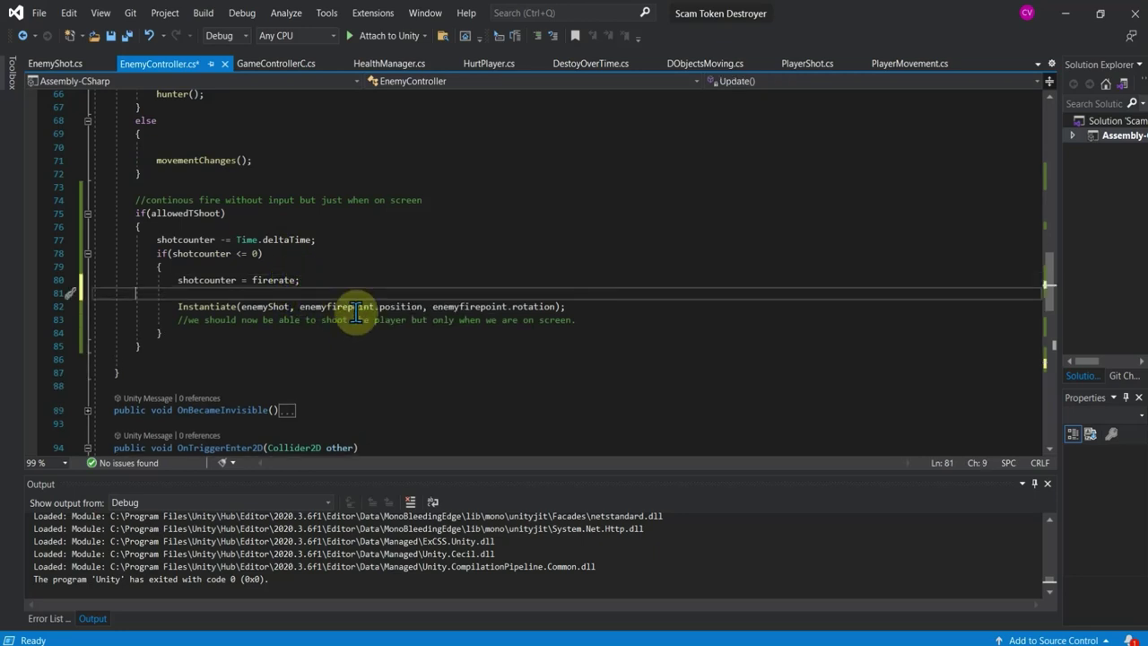
{"action": "key", "text": "BackSpace"}
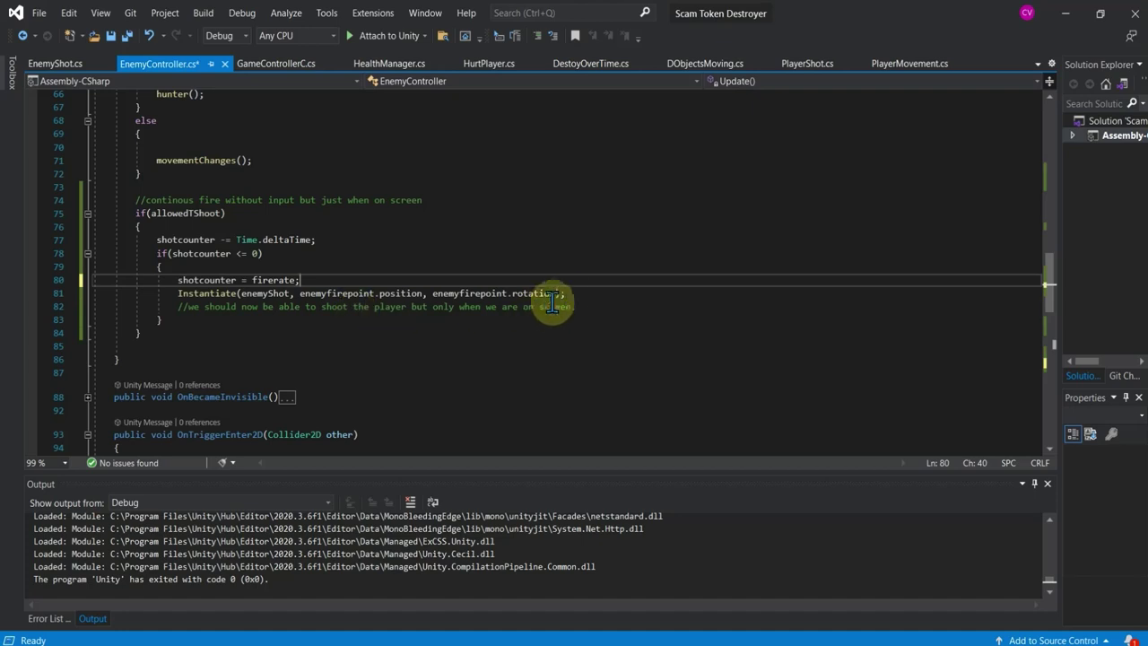
{"action": "left_click", "coordinate": [575, 293]}
{"action": "key", "text": "Return"}
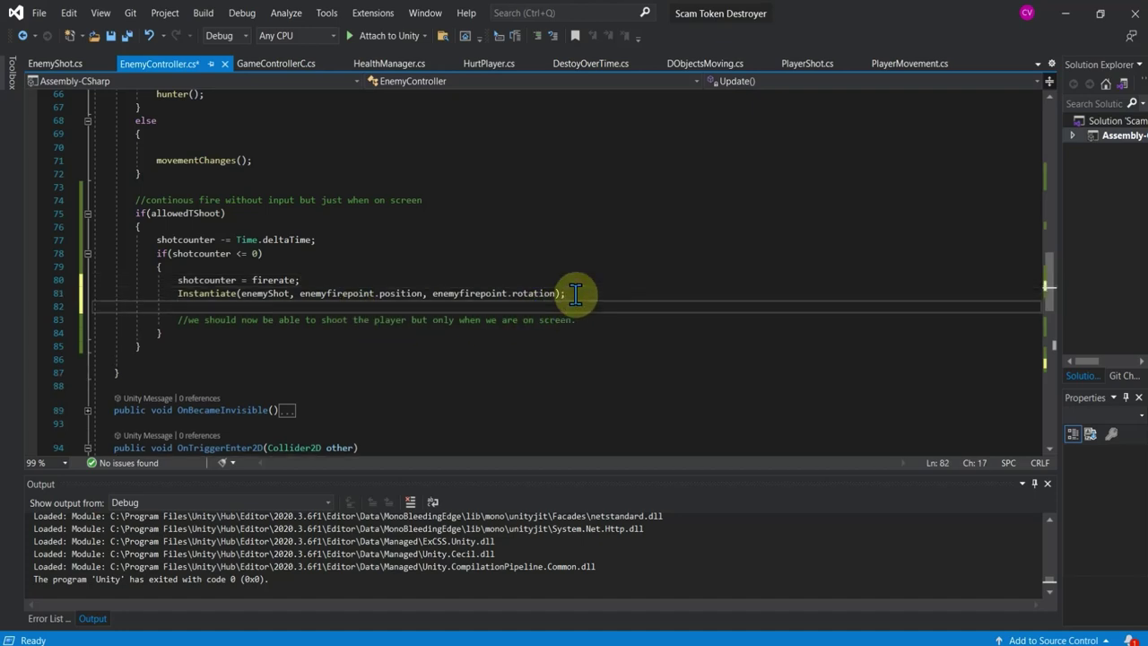
{"action": "type", "text": "D"}
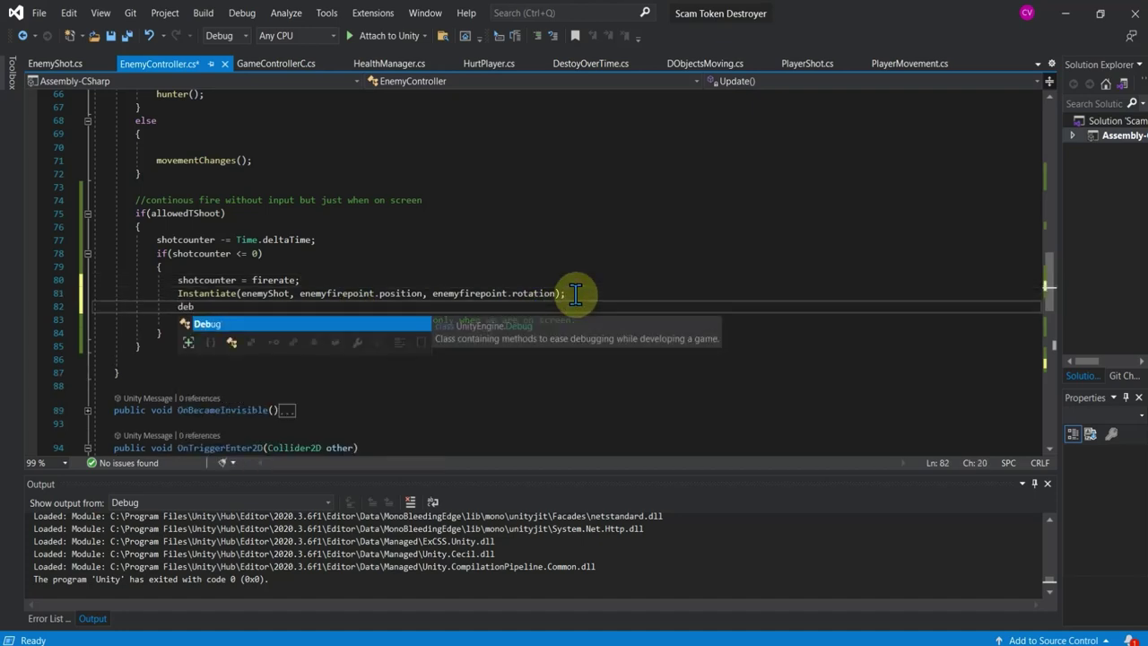
{"action": "type", "text": "ebug.Lo"}
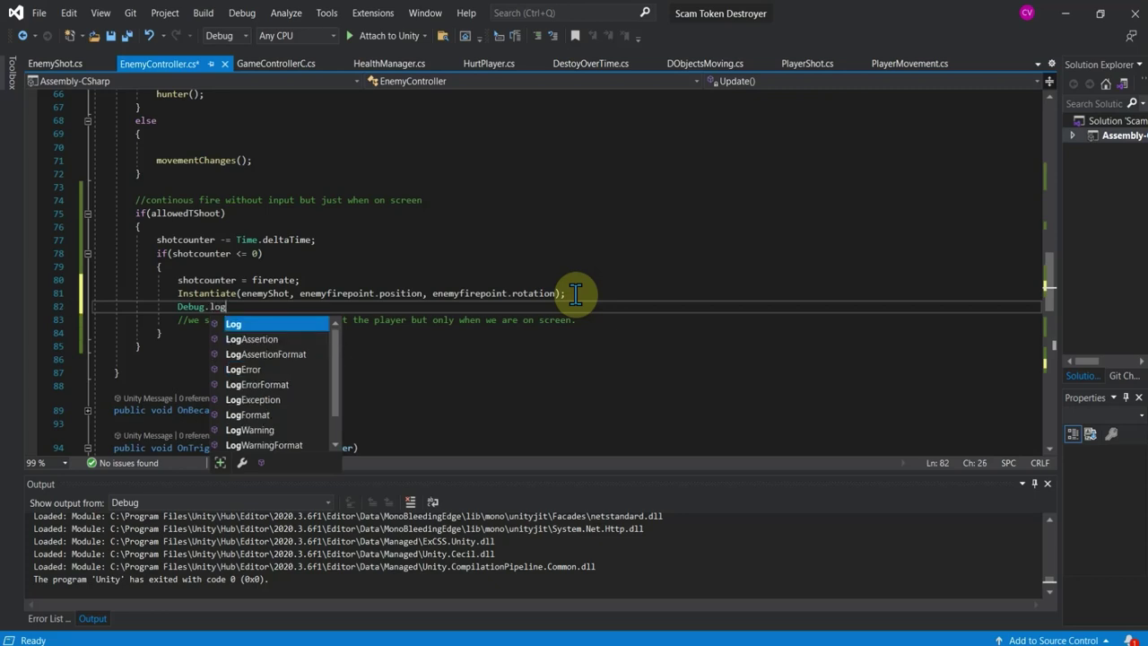
{"action": "type", "text": "g("}
{"action": "type", "text": "\"Enemy Fired"}
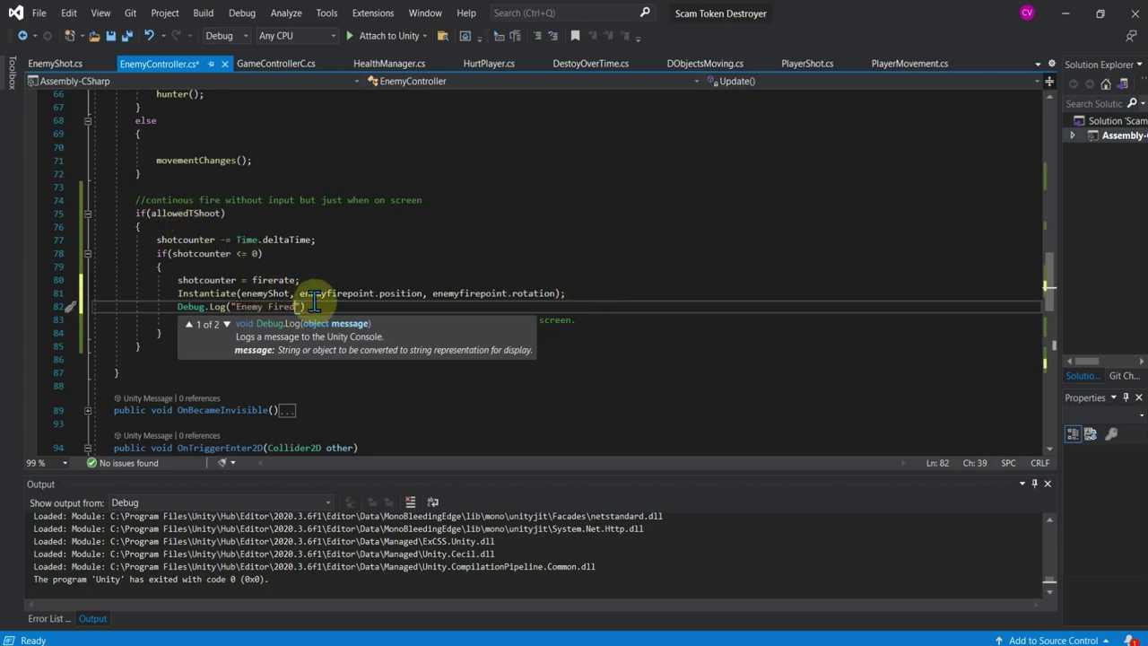
{"action": "left_click", "coordinate": [311, 305]}
{"action": "key", "text": "ctrl+s"}
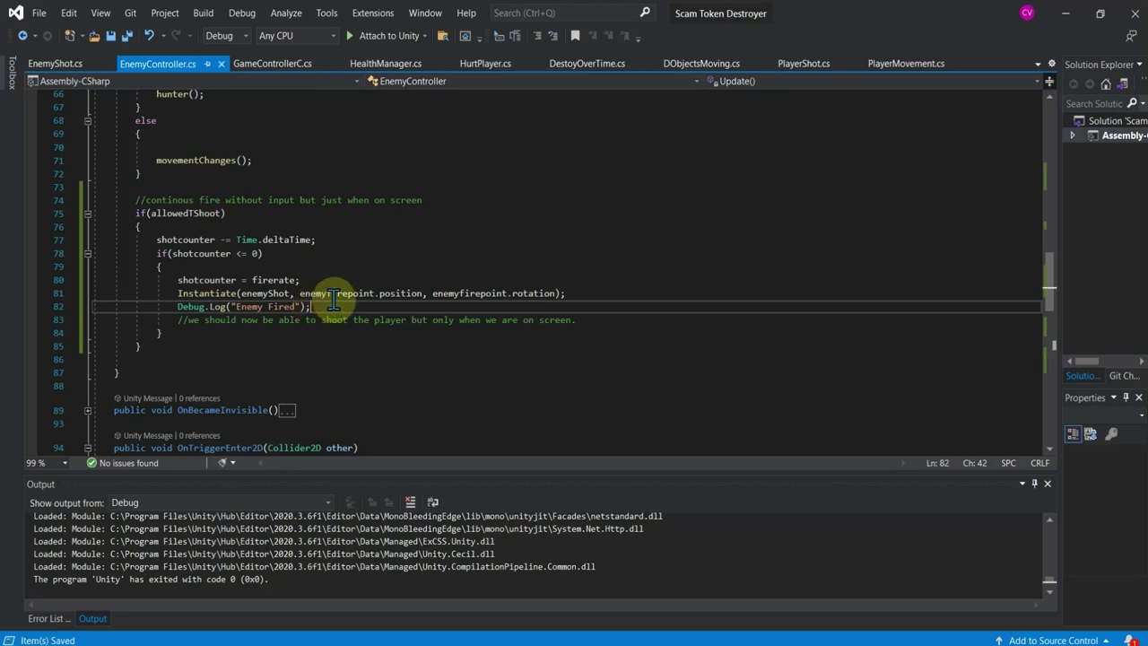
Attach and stop the Unity debugger, then return to the Unity editor.
{"action": "scroll", "coordinate": [388, 158], "scroll_direction": "up", "scroll_amount": 3}
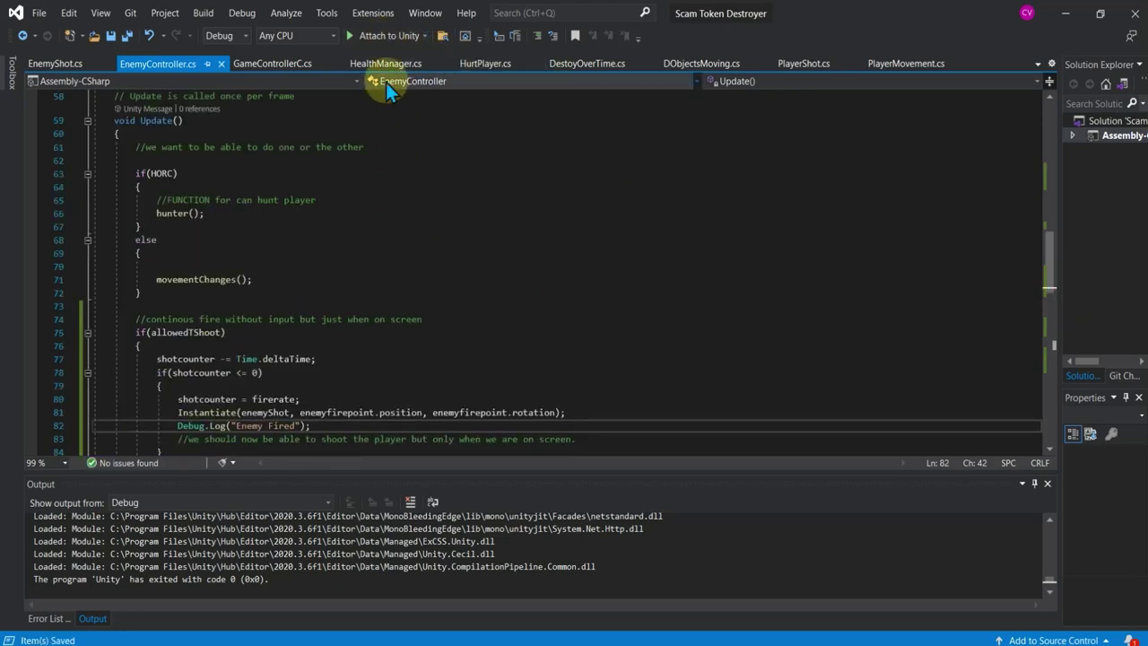
{"action": "left_click", "coordinate": [370, 36]}
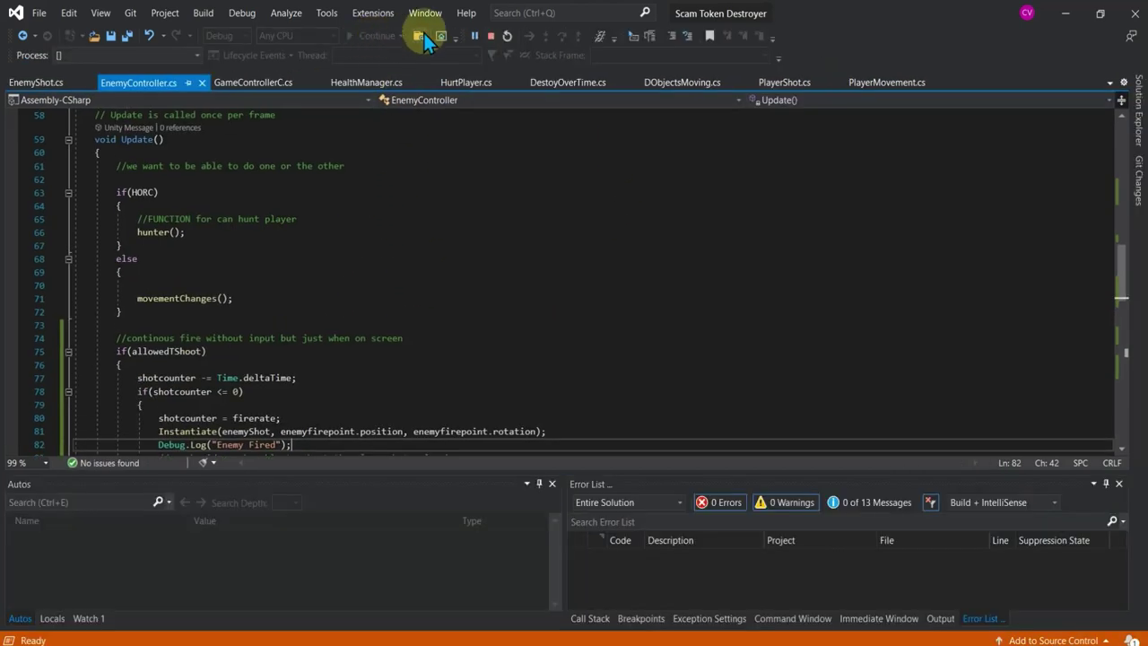
{"action": "left_click", "coordinate": [498, 36]}
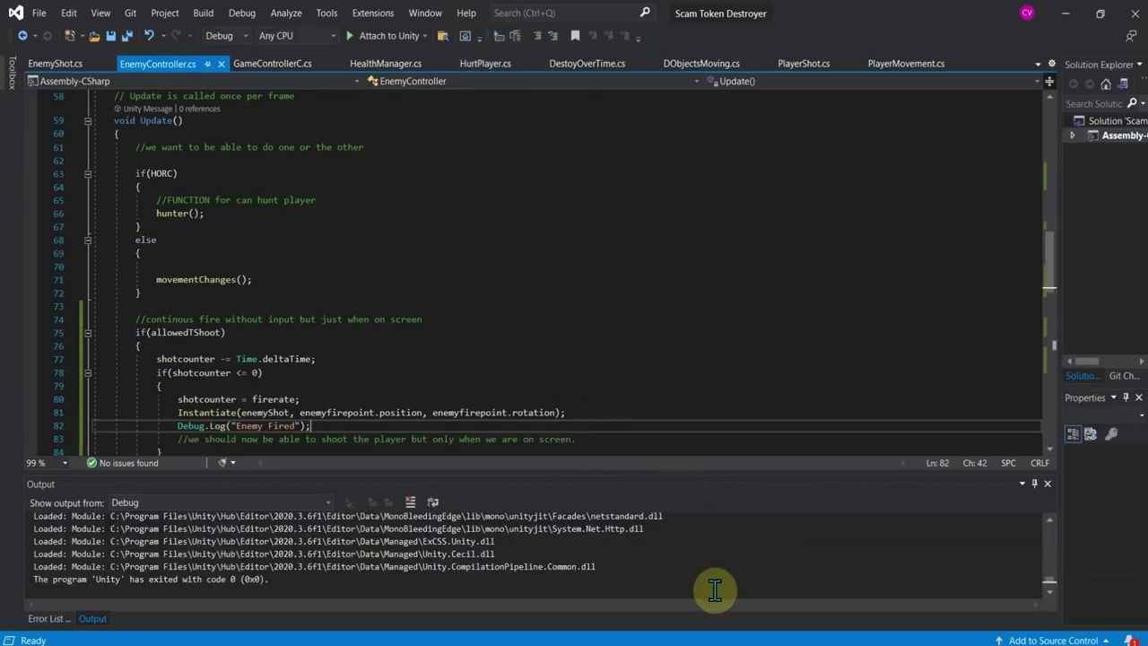
{"action": "left_click", "coordinate": [776, 639]}
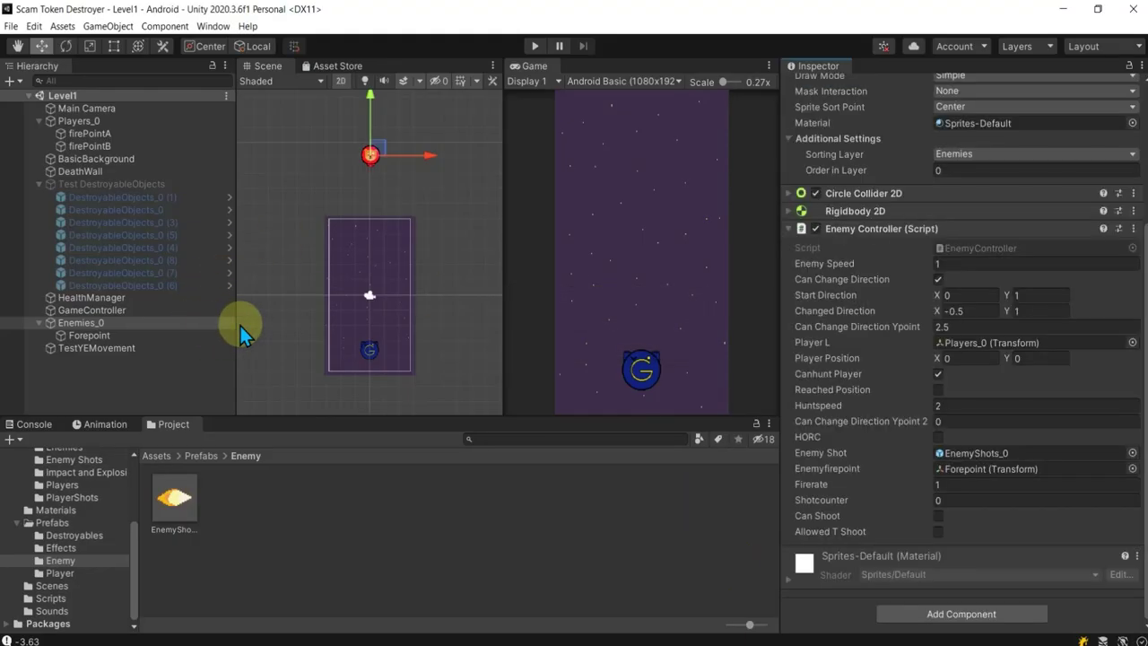
Run and pause the game, then check the Console's -3.63 log and repeated 'Enemy Fired' messages.
{"action": "left_click", "coordinate": [453, 193]}
{"action": "left_click", "coordinate": [535, 45]}
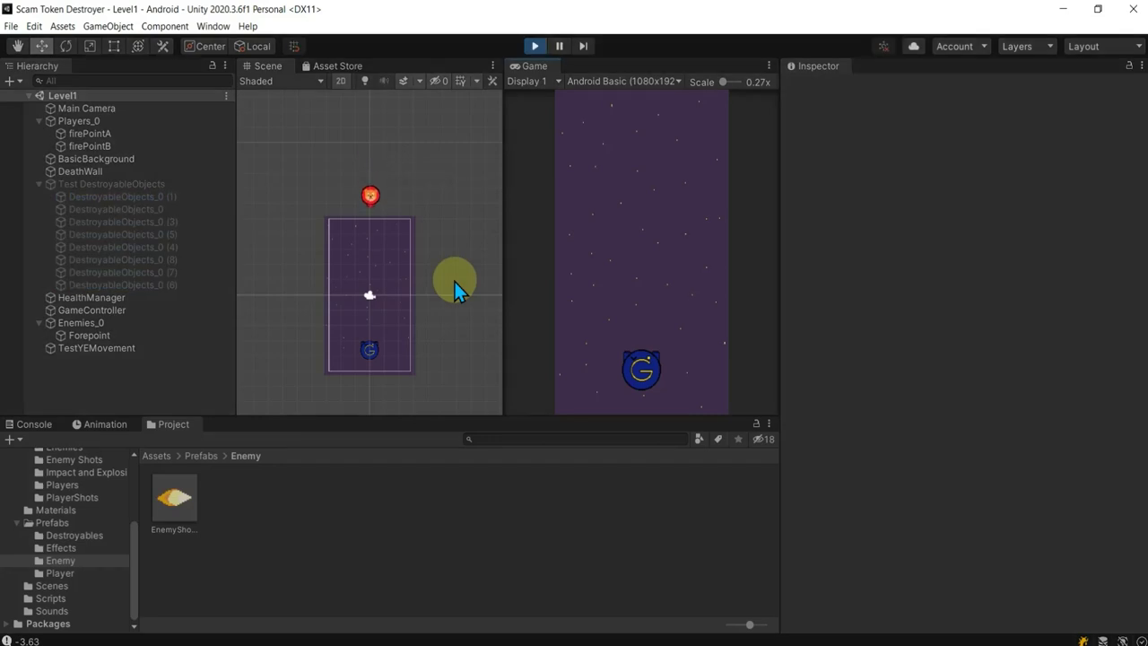
{"action": "left_click", "coordinate": [559, 46]}
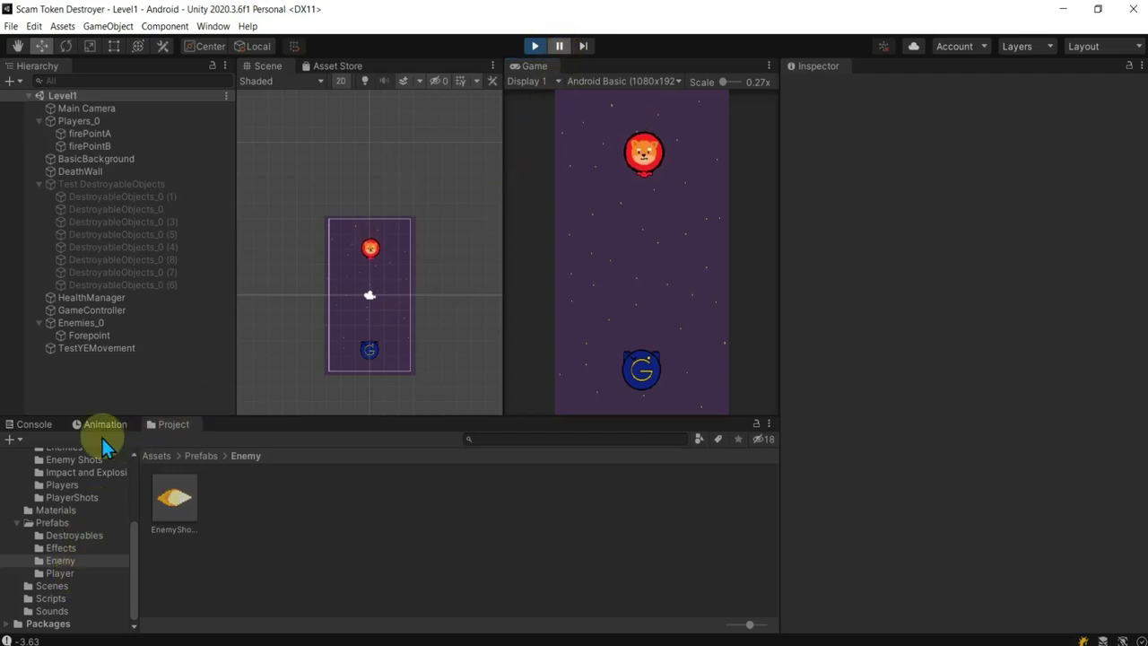
{"action": "left_click", "coordinate": [27, 427]}
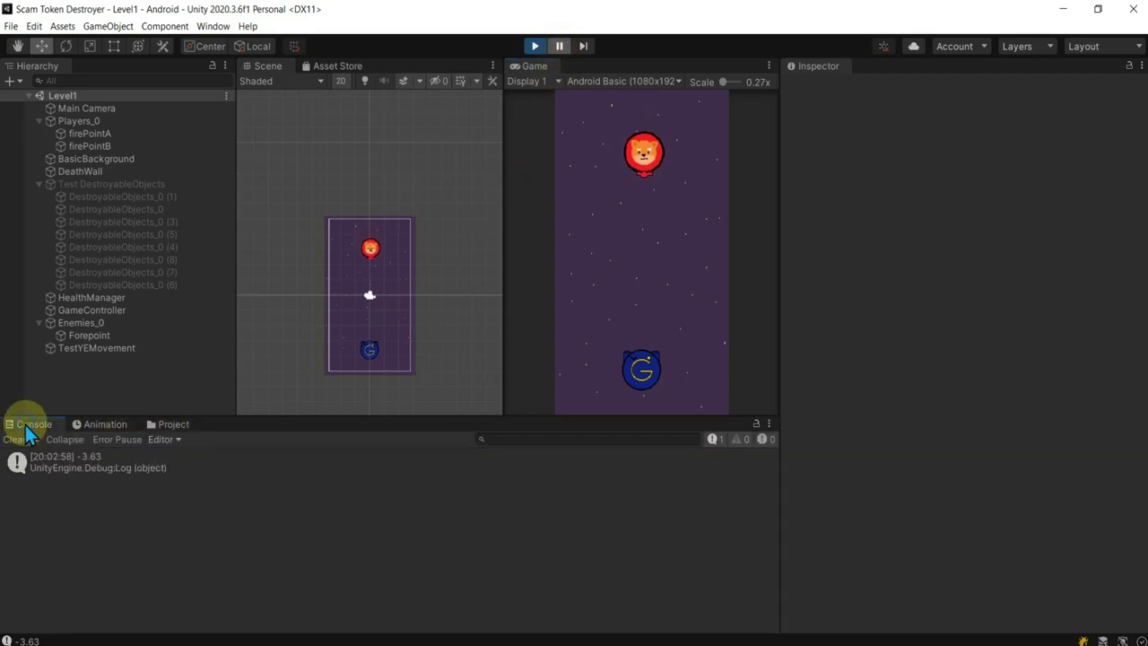
{"action": "left_click", "coordinate": [93, 467]}
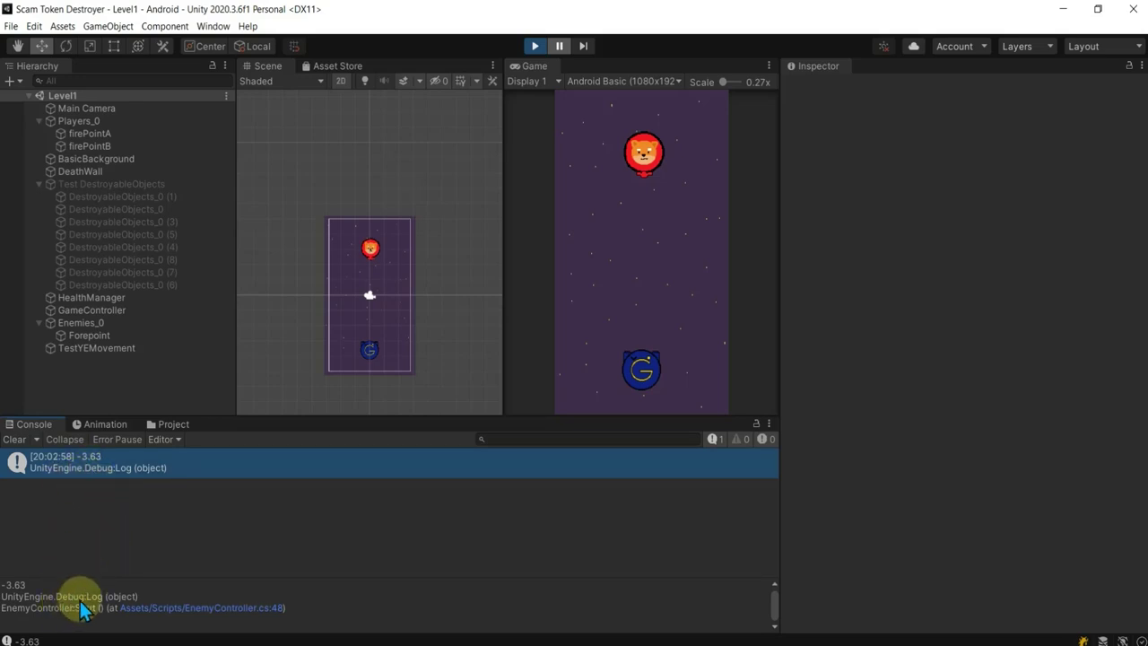
{"action": "scroll", "coordinate": [354, 358], "scroll_direction": "up", "scroll_amount": 4}
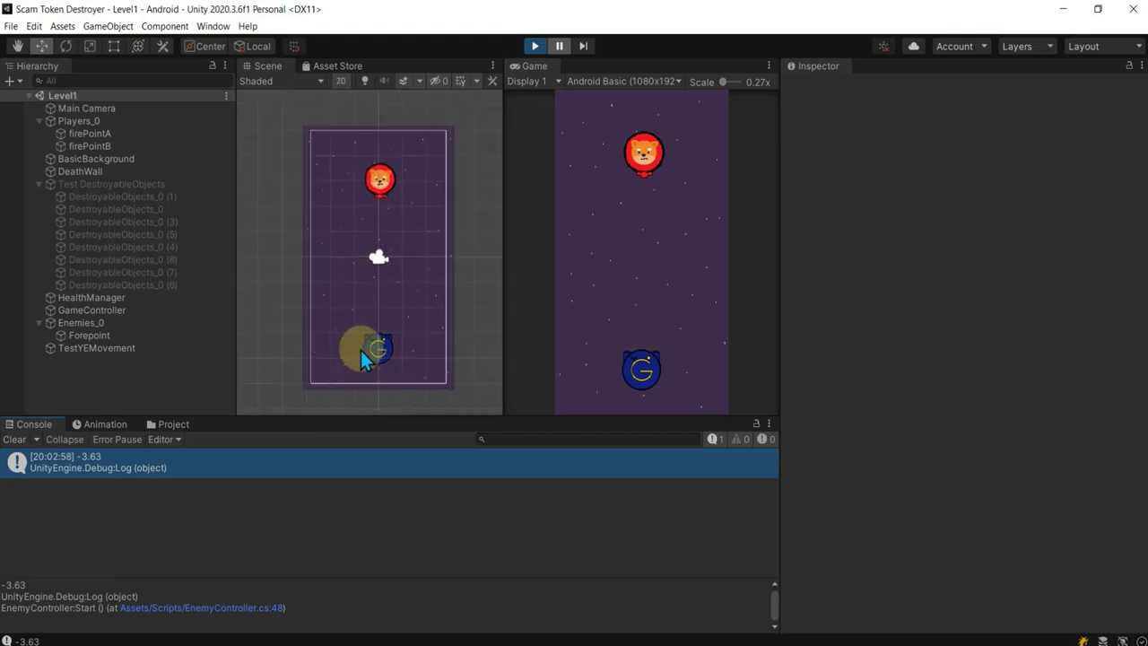
{"action": "middle_click_drag", "start_coordinate": [383, 320], "coordinate": [375, 326]}
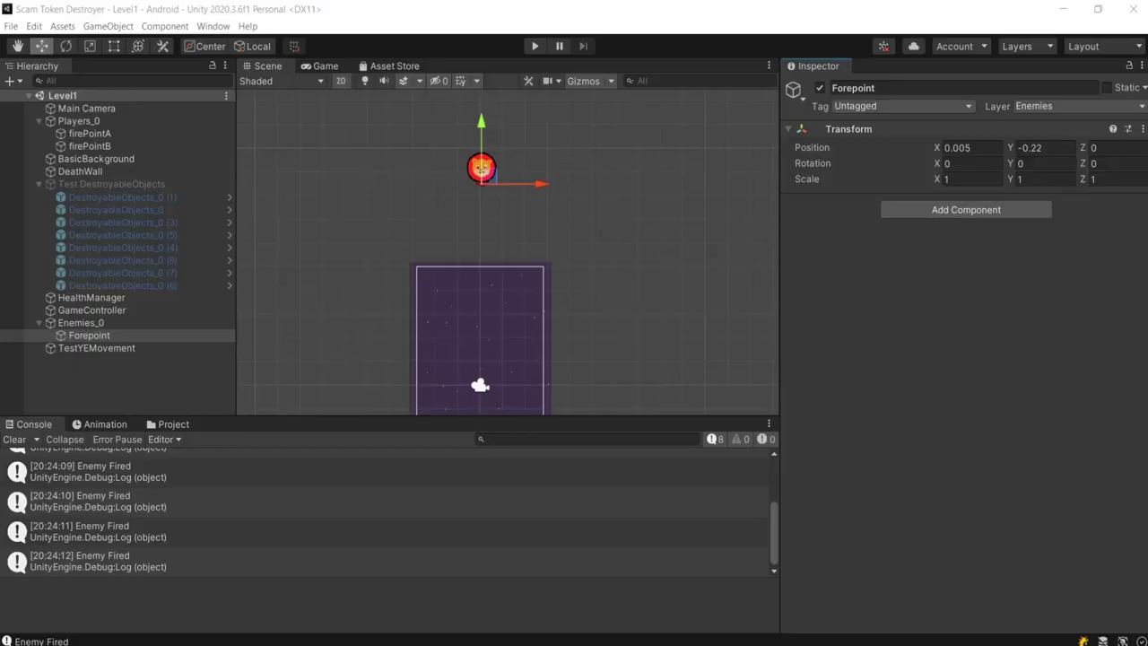
Set the Forepoint's Transform Rotation Z to -90, then select Enemies_0 in the Hierarchy.
{"action": "left_click", "coordinate": [82, 334]}
{"action": "left_click", "coordinate": [1120, 165]}
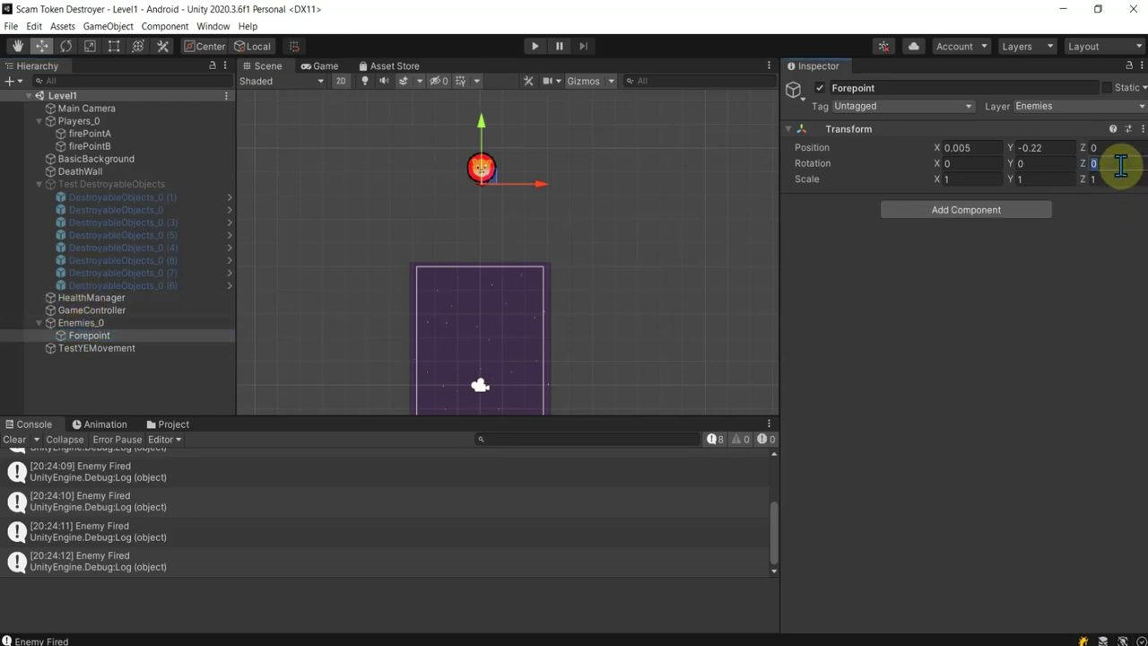
{"action": "type", "text": "-90"}
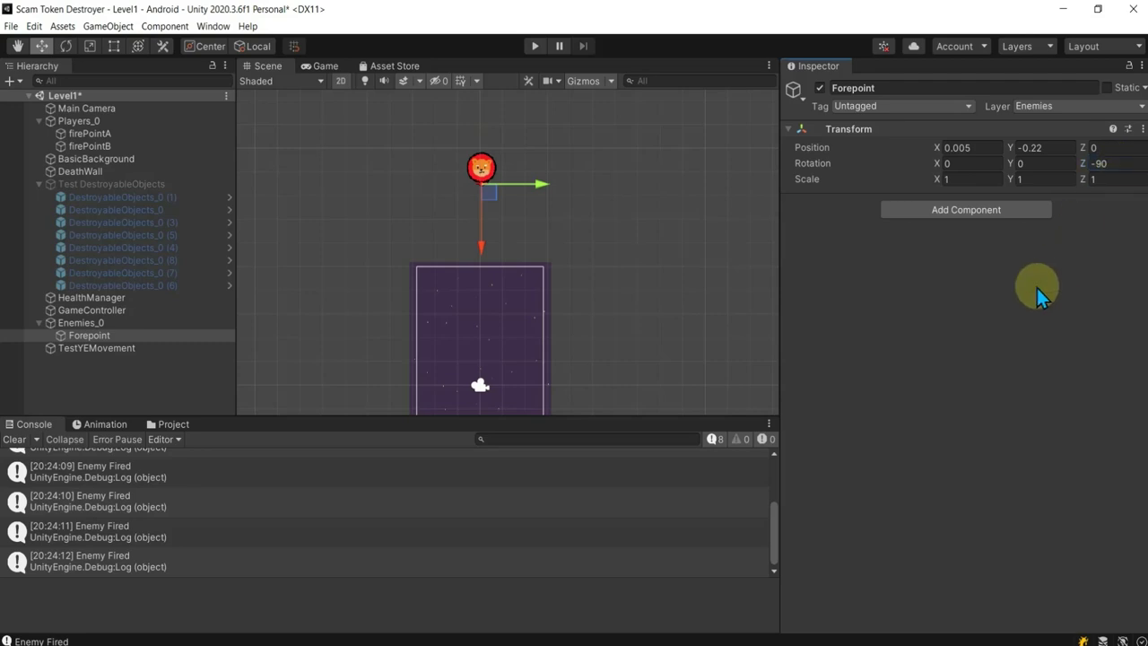
{"action": "left_click", "coordinate": [81, 322]}
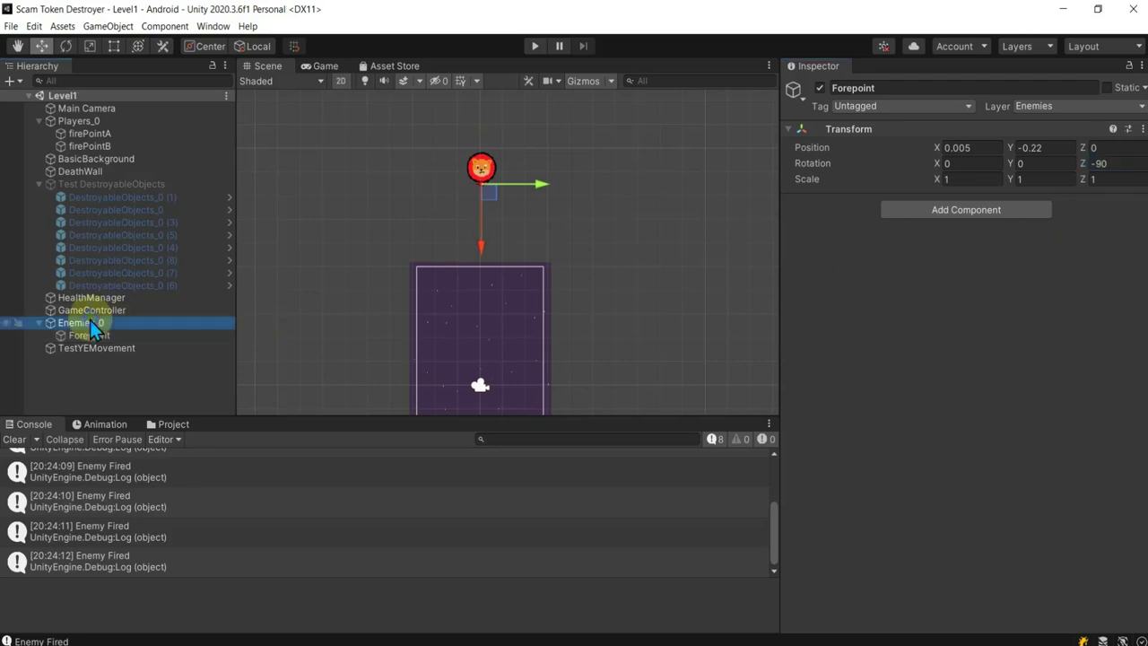
{"action": "scroll", "coordinate": [1028, 528], "scroll_direction": "down", "scroll_amount": 5}
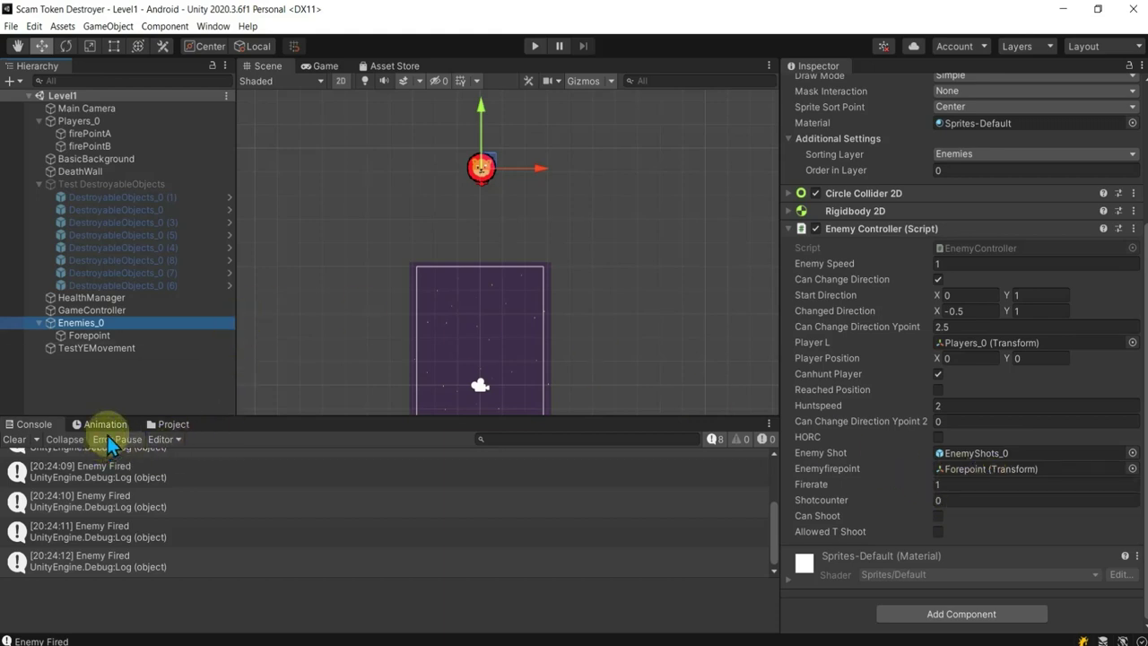
Inspect the EnemyShots_0 prefab in the Enemy folder and start a play test.
{"action": "left_click", "coordinate": [166, 425]}
{"action": "left_click", "coordinate": [158, 514]}
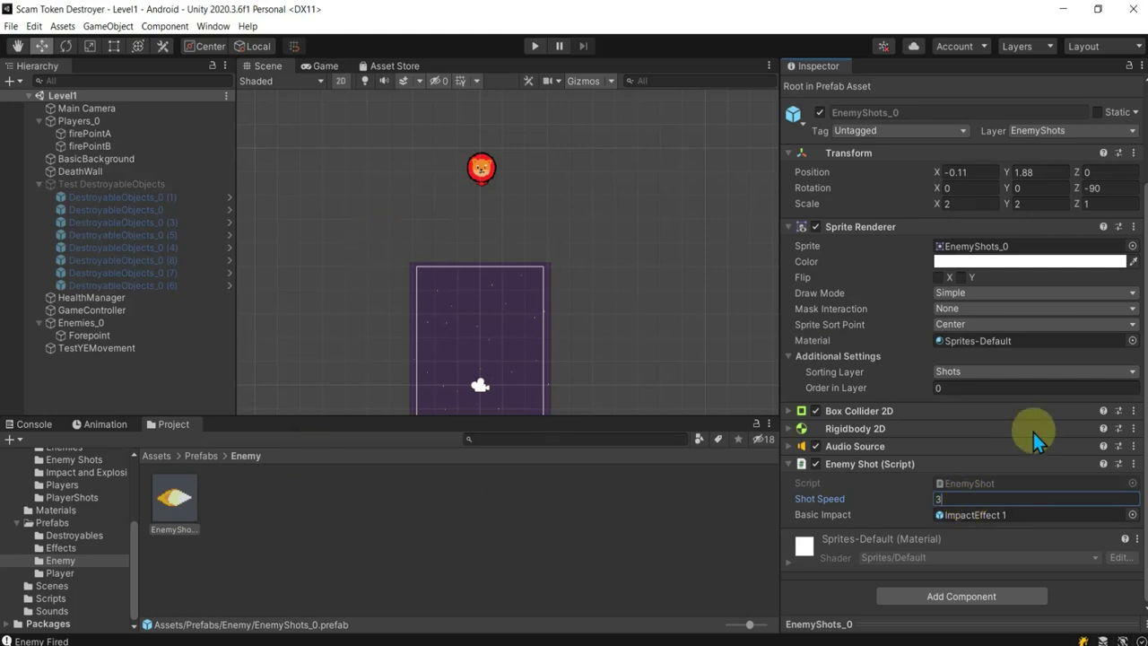
{"action": "left_click", "coordinate": [534, 45]}
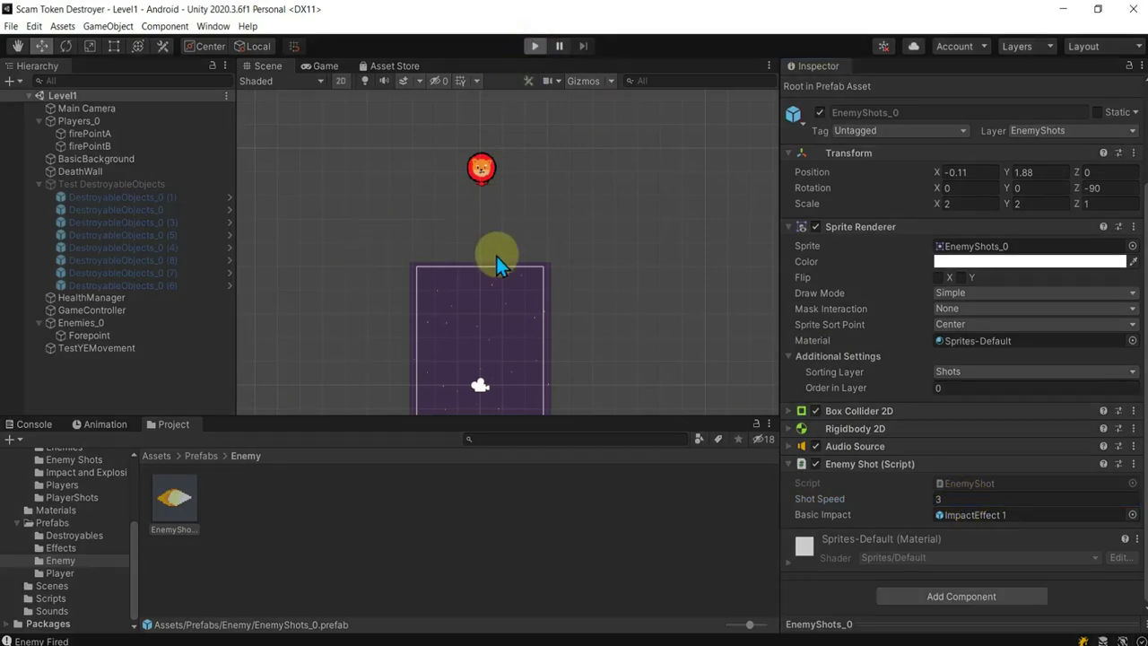
Tick Allowed T Shoot on Enemies_0, watch shots travel down, then stop Play.
{"action": "left_click", "coordinate": [83, 323]}
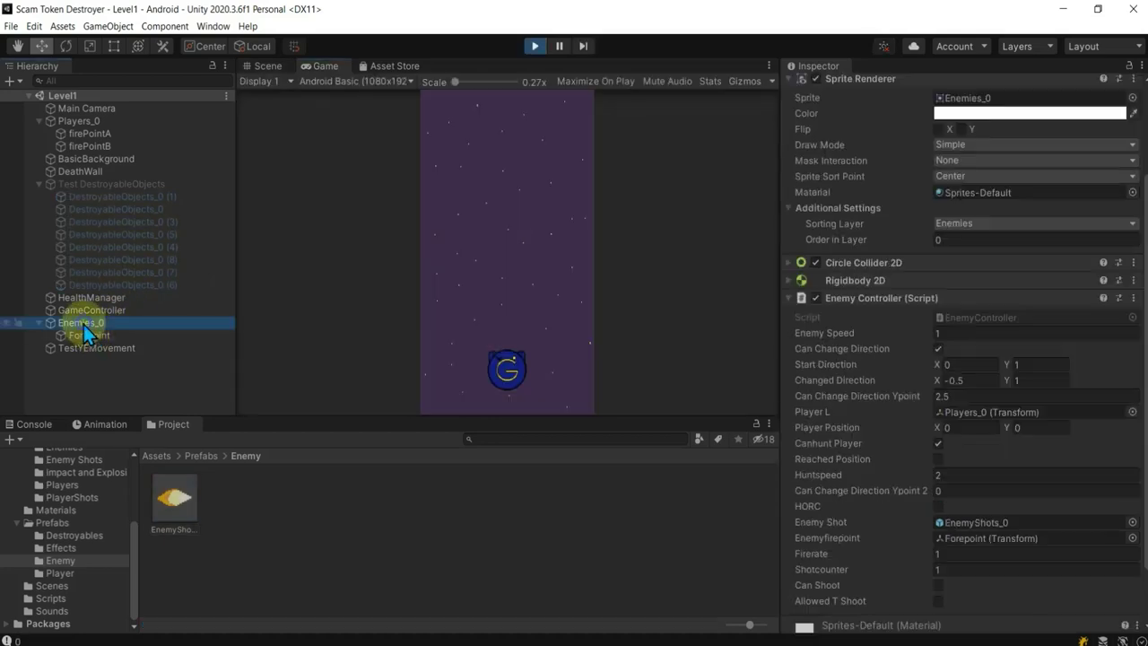
{"action": "scroll", "coordinate": [965, 485], "scroll_direction": "down", "scroll_amount": 2}
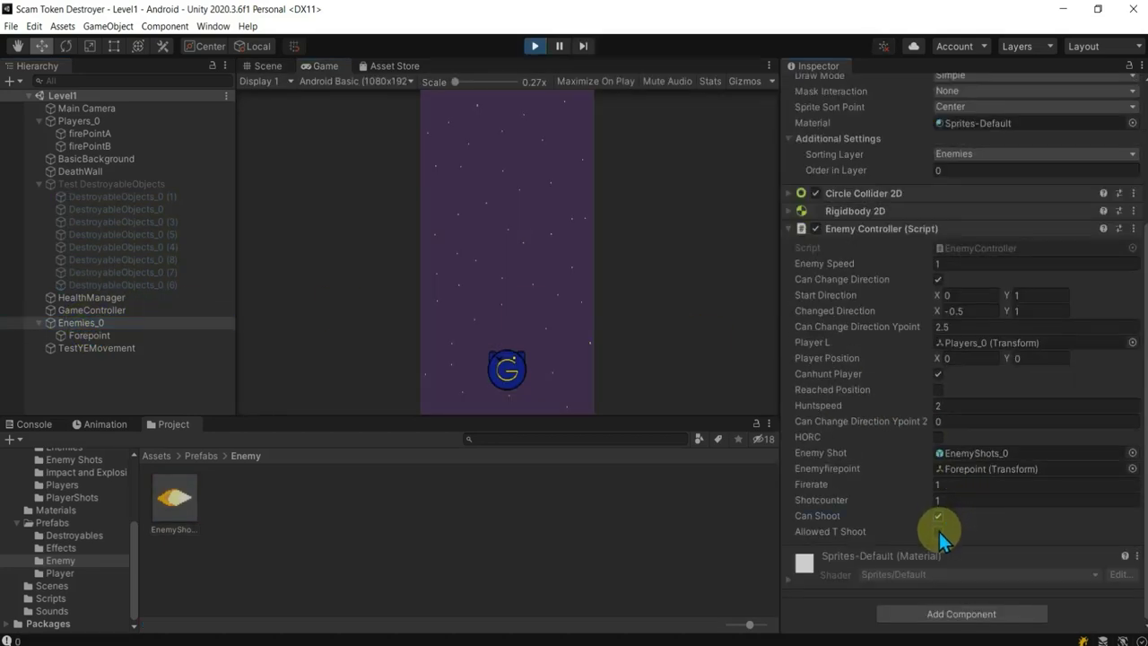
{"action": "left_click", "coordinate": [938, 532]}
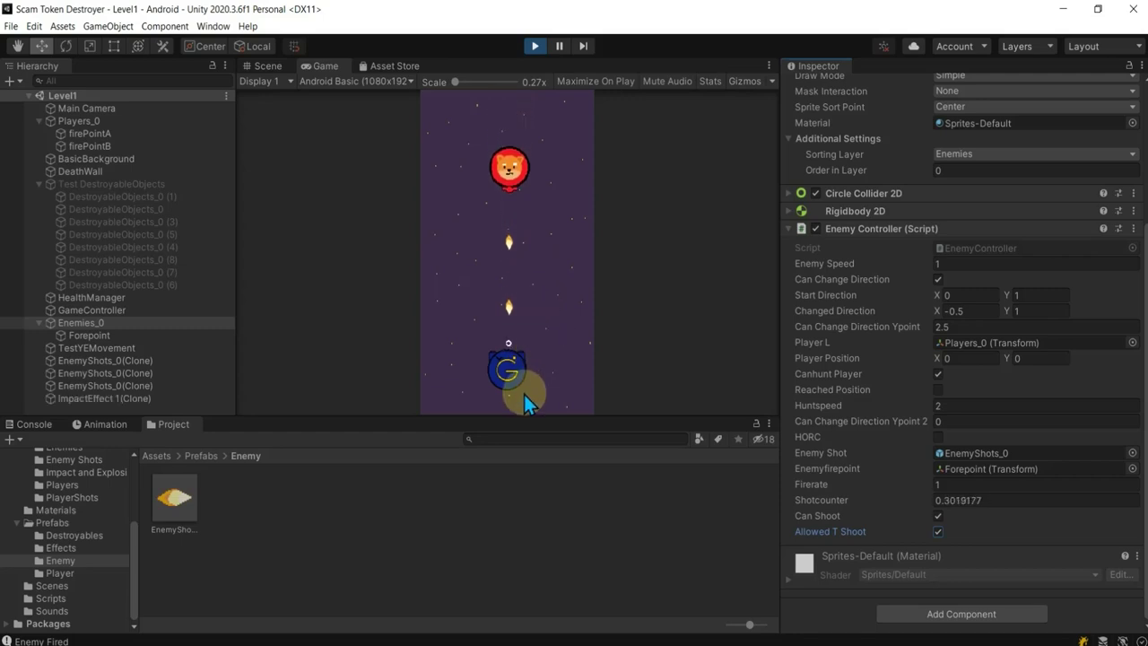
{"action": "left_click", "coordinate": [533, 46]}
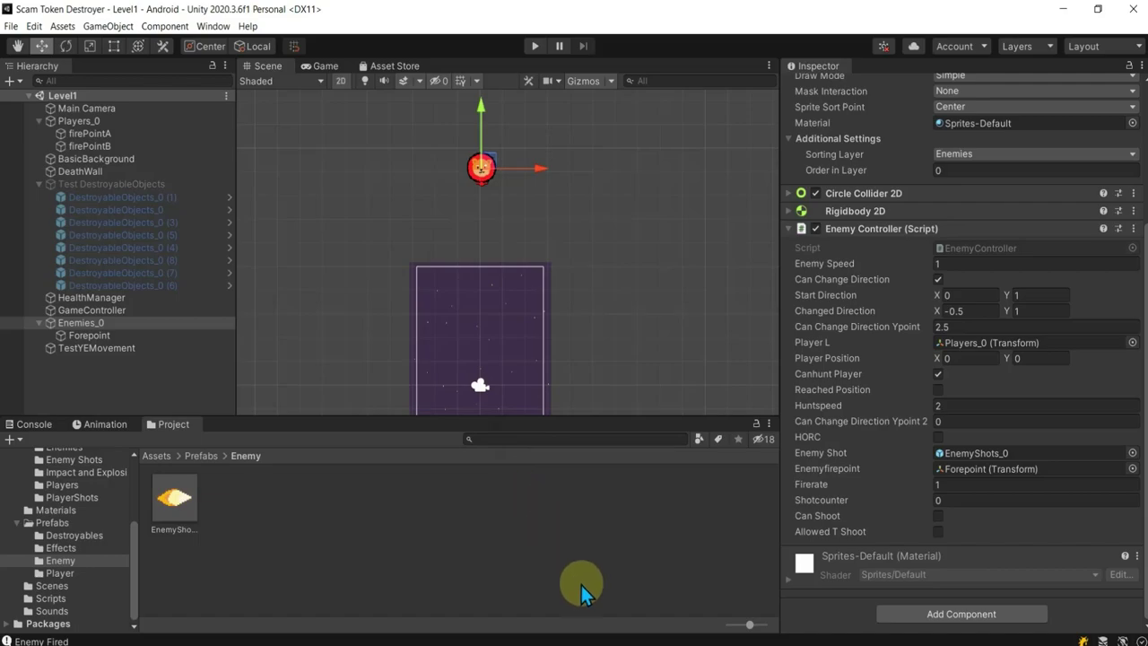
{"action": "left_click", "coordinate": [560, 634]}
In EnemyShot.cs, add a new line after HealthManager.instance.HurtPlayer();.
{"action": "left_click", "coordinate": [74, 65]}
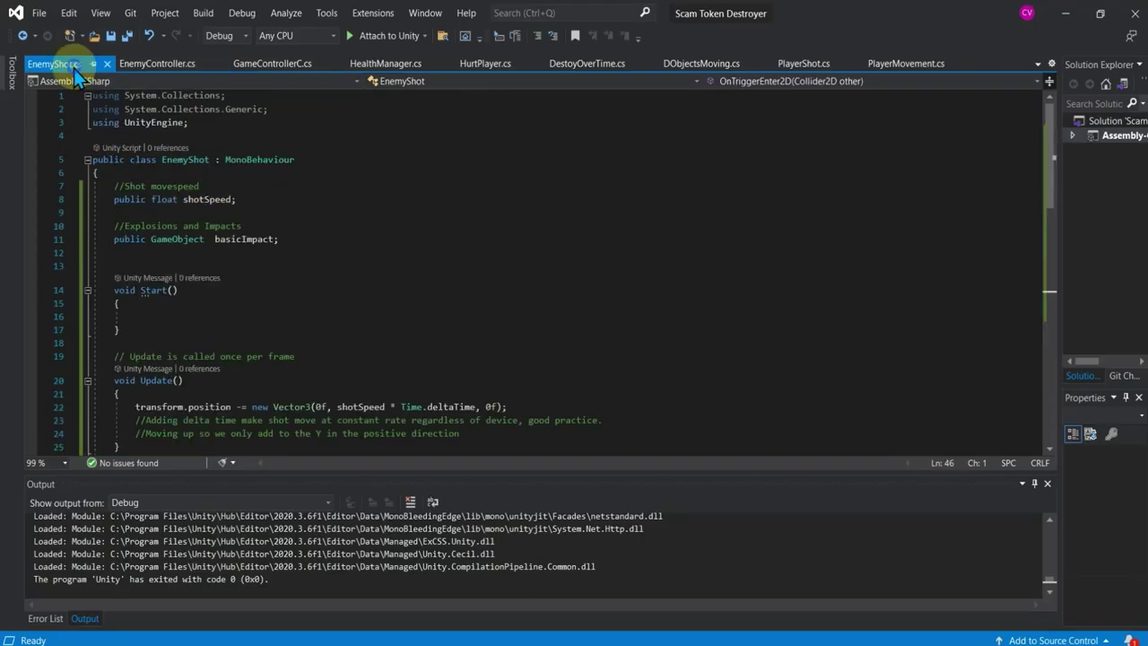
{"action": "scroll", "coordinate": [279, 338], "scroll_direction": "down", "scroll_amount": 3}
{"action": "scroll", "coordinate": [278, 339], "scroll_direction": "down", "scroll_amount": 4}
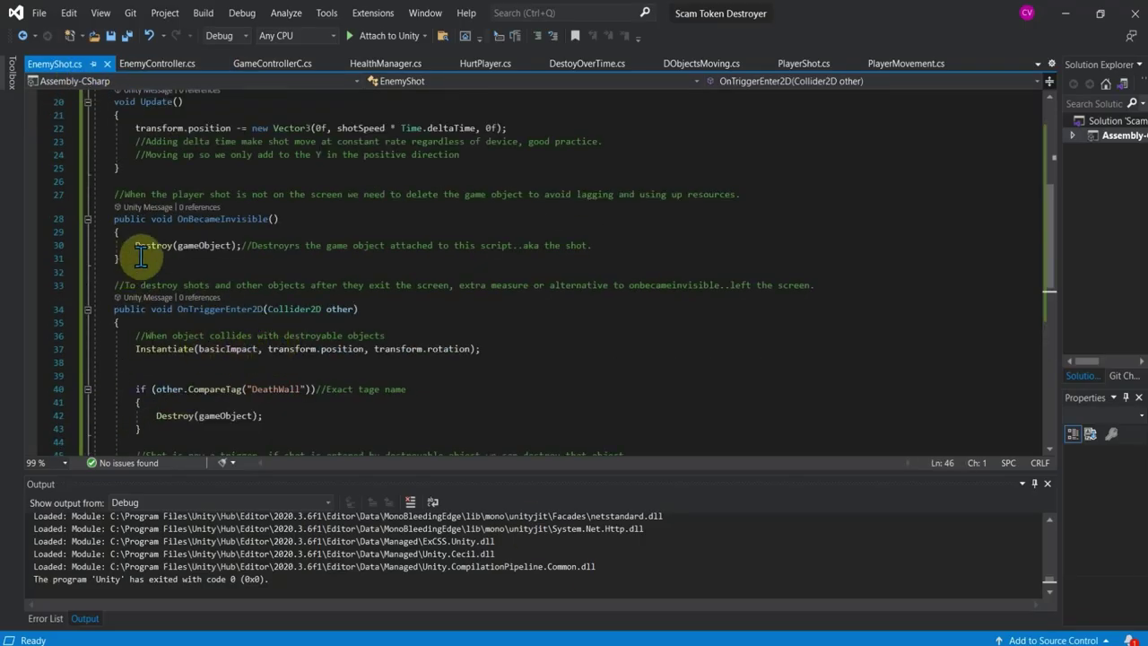
{"action": "scroll", "coordinate": [319, 395], "scroll_direction": "down", "scroll_amount": 2}
{"action": "scroll", "coordinate": [319, 403], "scroll_direction": "down", "scroll_amount": 2}
{"action": "left_click", "coordinate": [357, 336]}
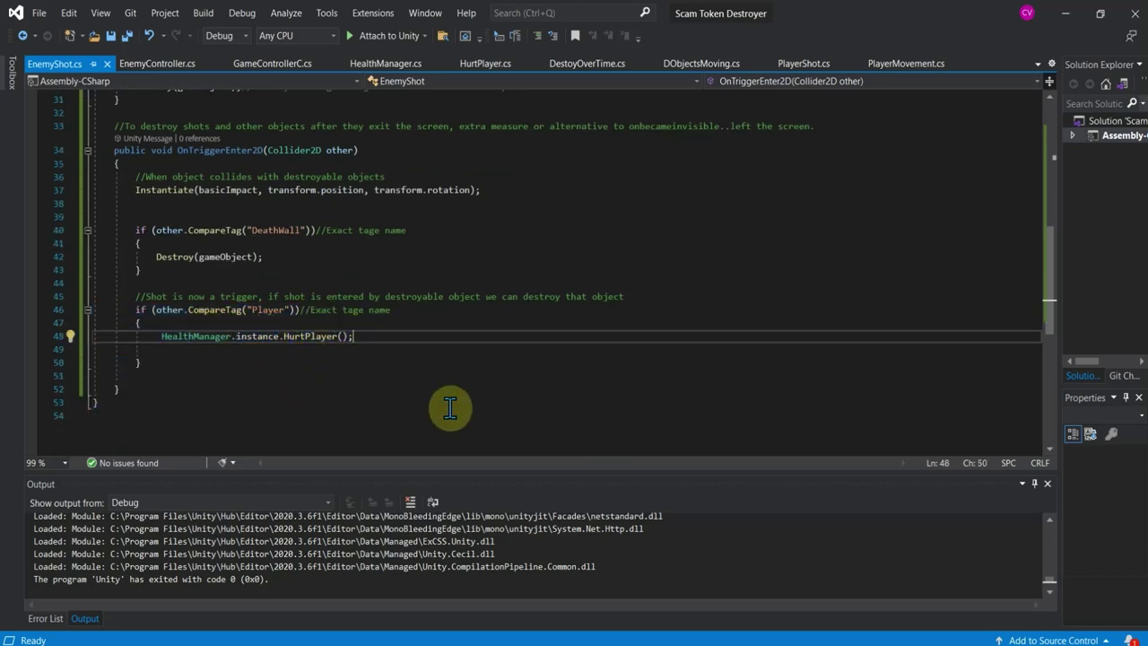
{"action": "key", "text": "Return"}
Write Destroy(gameObject); on that line, save the script and attach the debugger to Unity.
{"action": "type", "text": "this"}
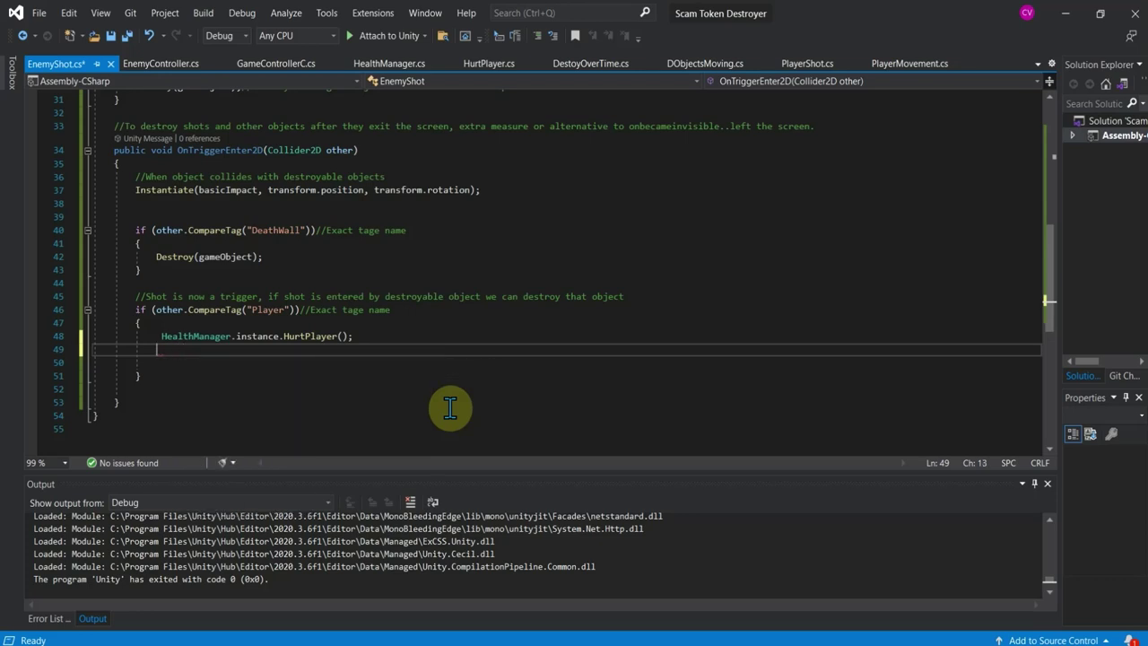
{"action": "type", "text": "gameObject.d"}
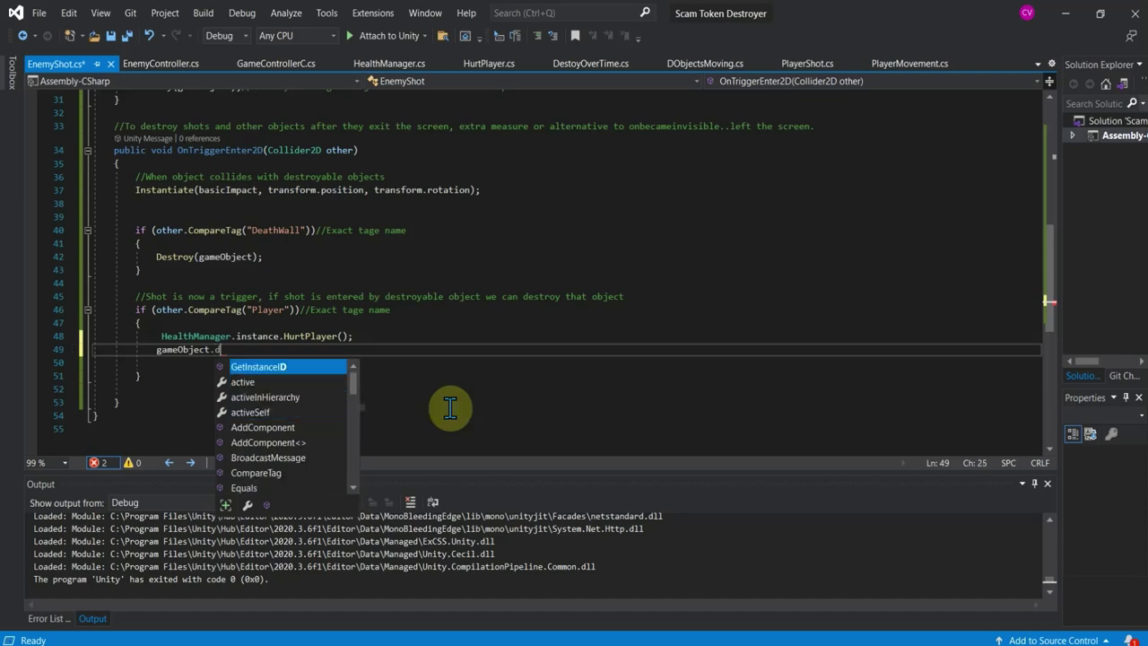
{"action": "key", "text": "BackSpace"}
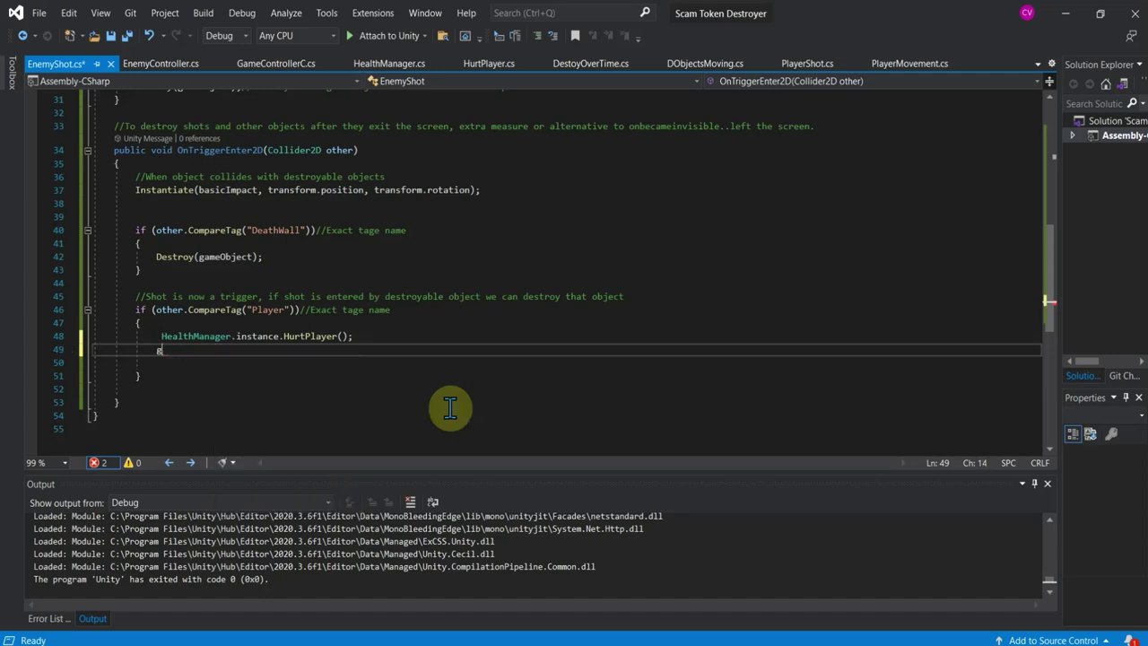
{"action": "type", "text": "Destroy"}
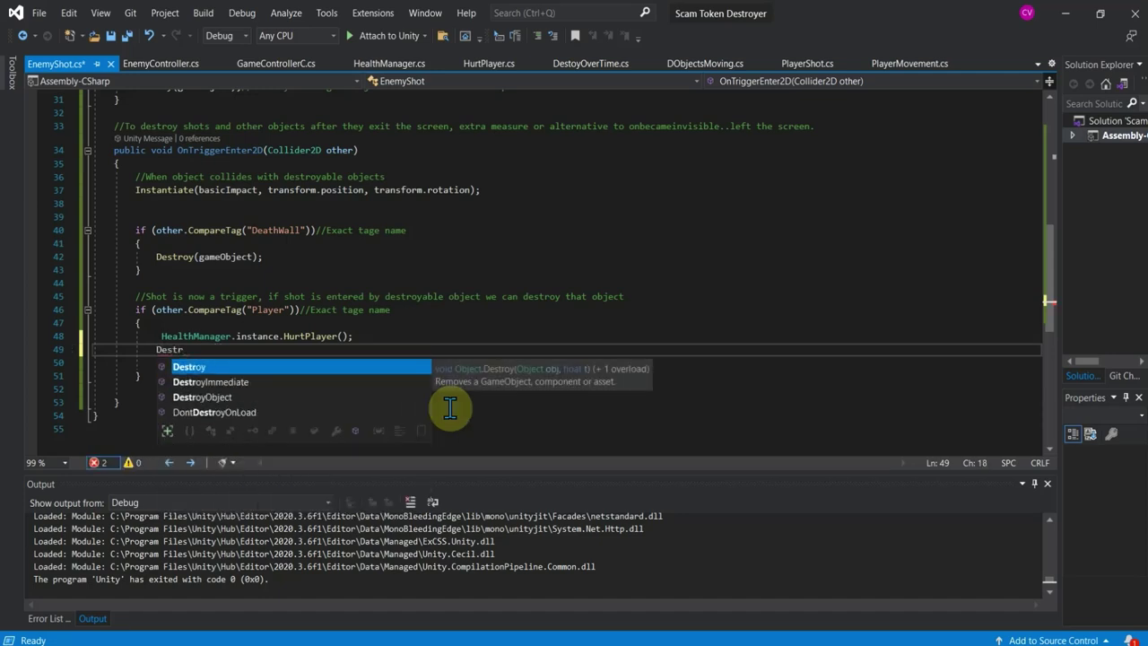
{"action": "key", "text": "Escape"}
{"action": "type", "text": "(g"}
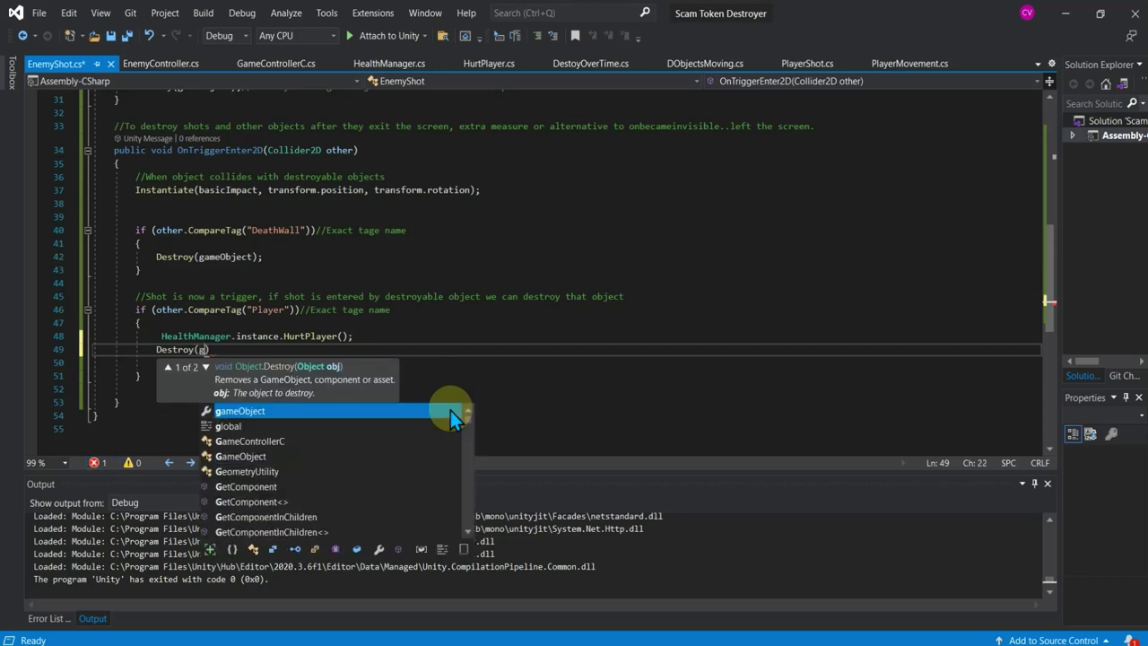
{"action": "type", "text": "am"}
{"action": "key", "text": "Tab"}
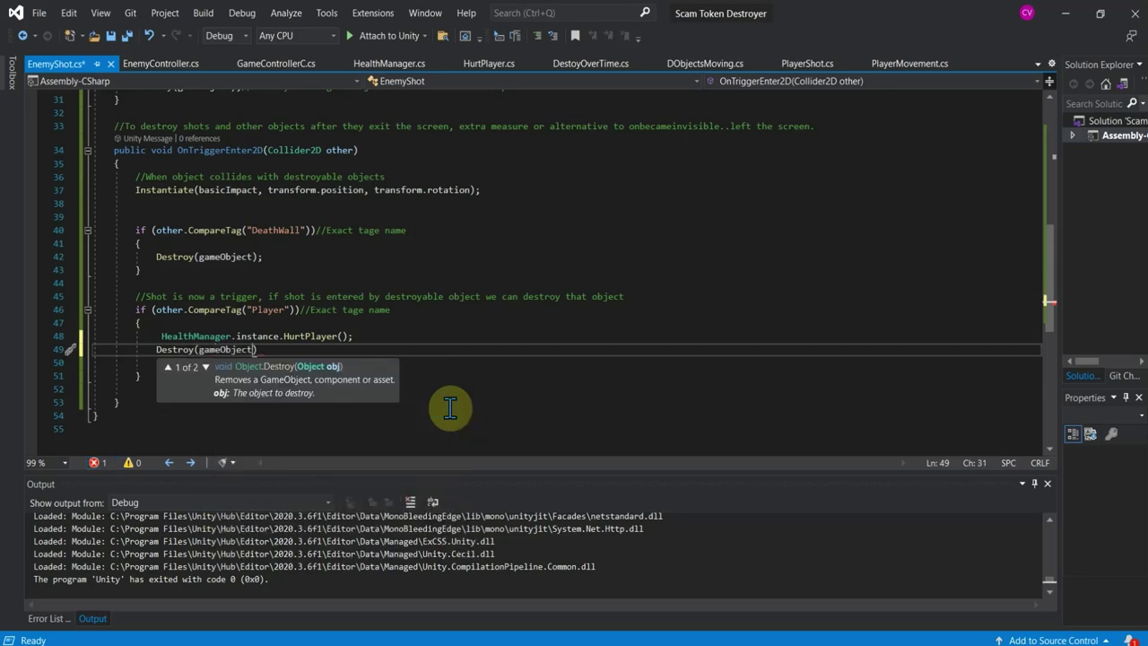
{"action": "type", "text": ")"}
{"action": "key", "text": "ctrl+s"}
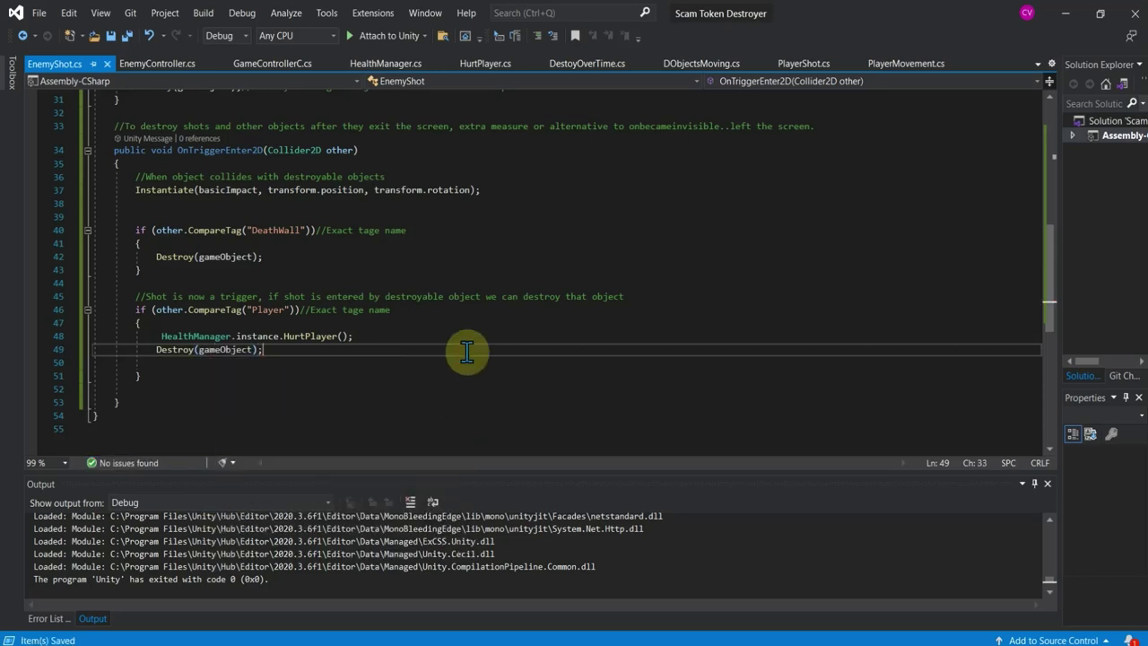
{"action": "left_click", "coordinate": [360, 36]}
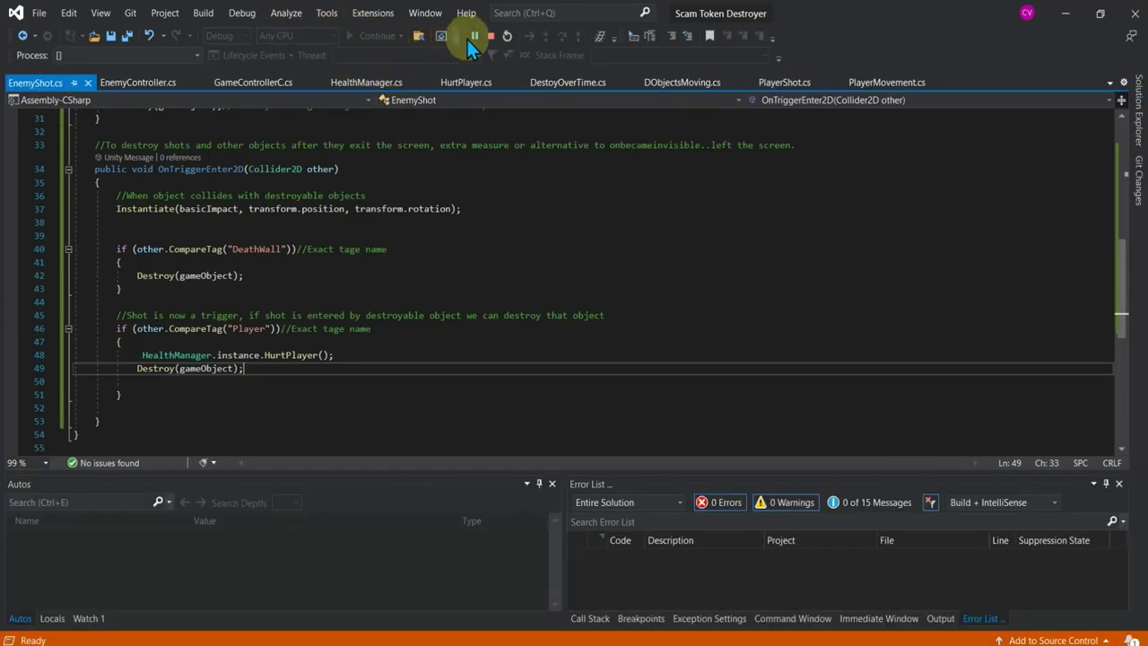
Back in Unity, start a play test of the enemy.
{"action": "left_click", "coordinate": [491, 43]}
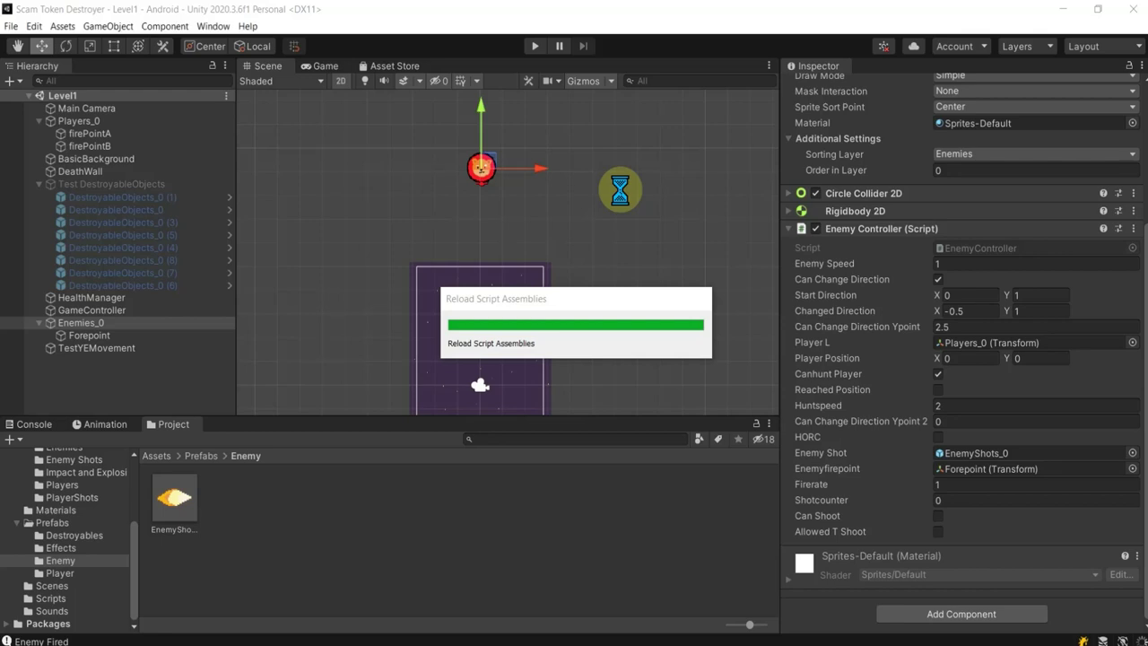
{"action": "left_click", "coordinate": [535, 48]}
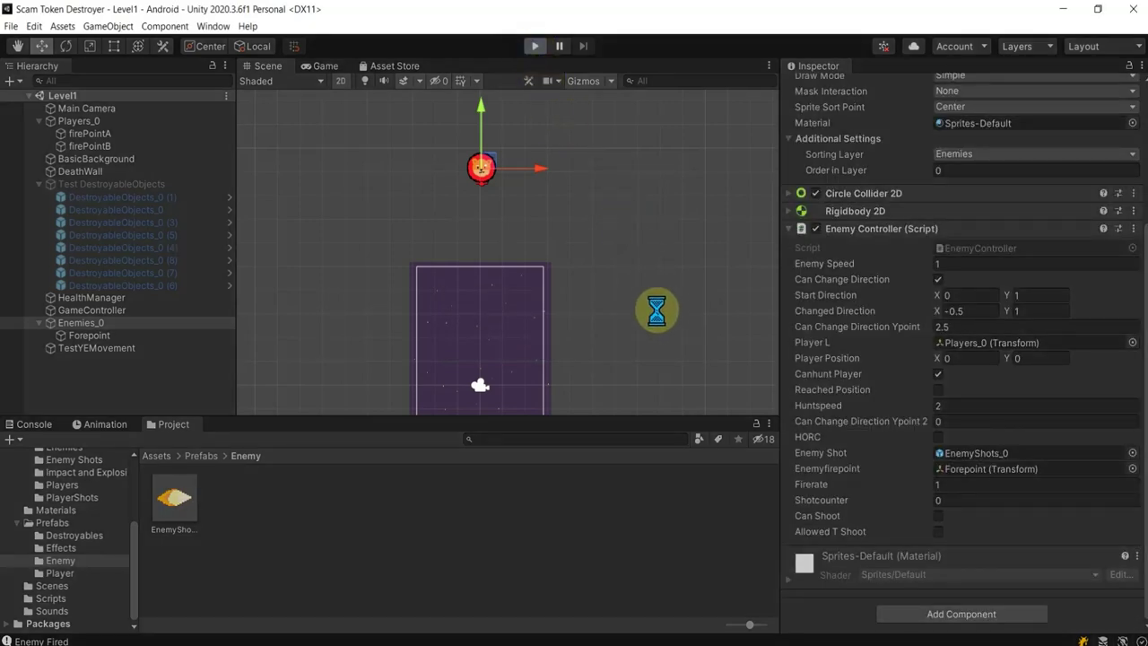
{"action": "left_click", "coordinate": [87, 338]}
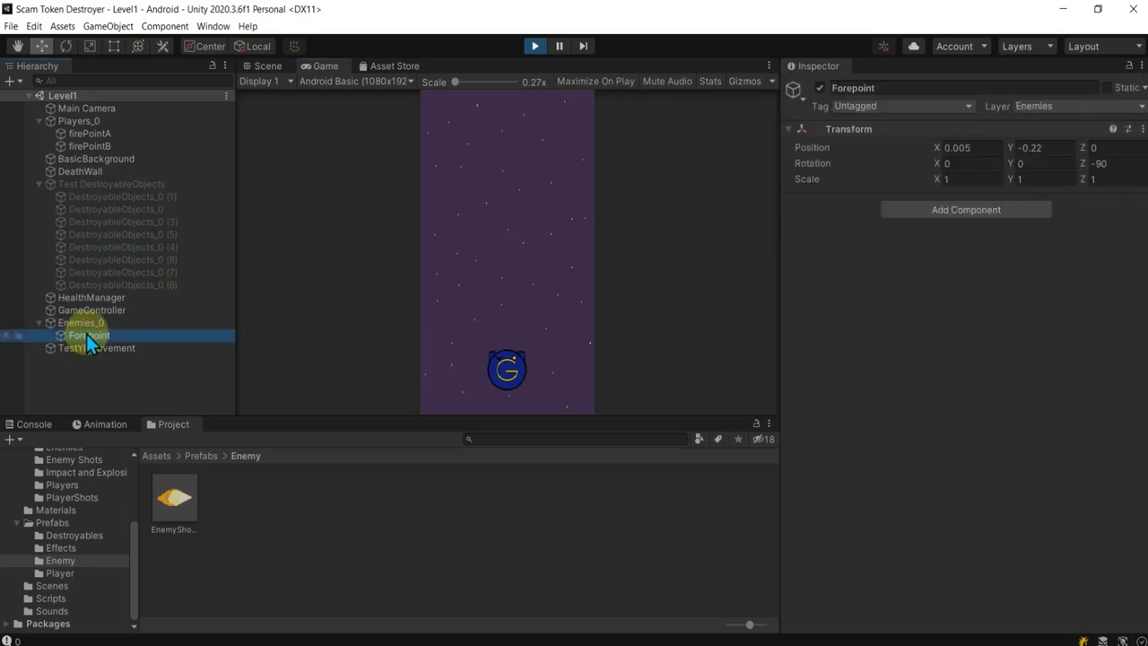
Tick Allowed T Shoot on Enemies_0, watch a shot destroy the player, then stop Play.
{"action": "left_click", "coordinate": [86, 326]}
{"action": "scroll", "coordinate": [1019, 545], "scroll_direction": "down", "scroll_amount": 3}
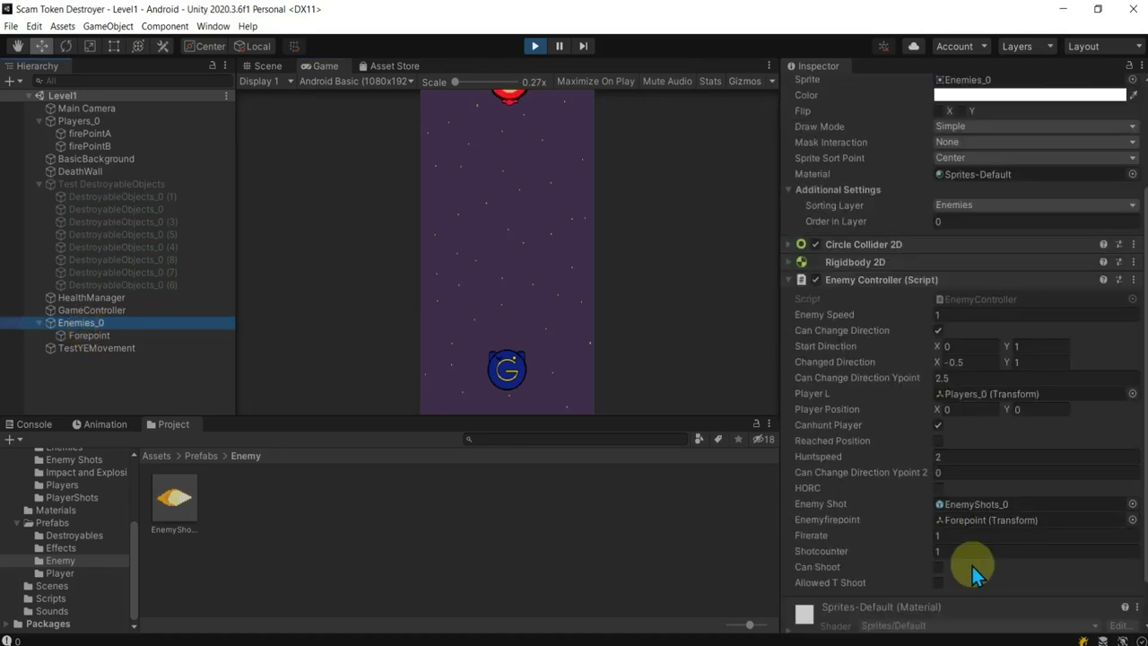
{"action": "left_click", "coordinate": [938, 583]}
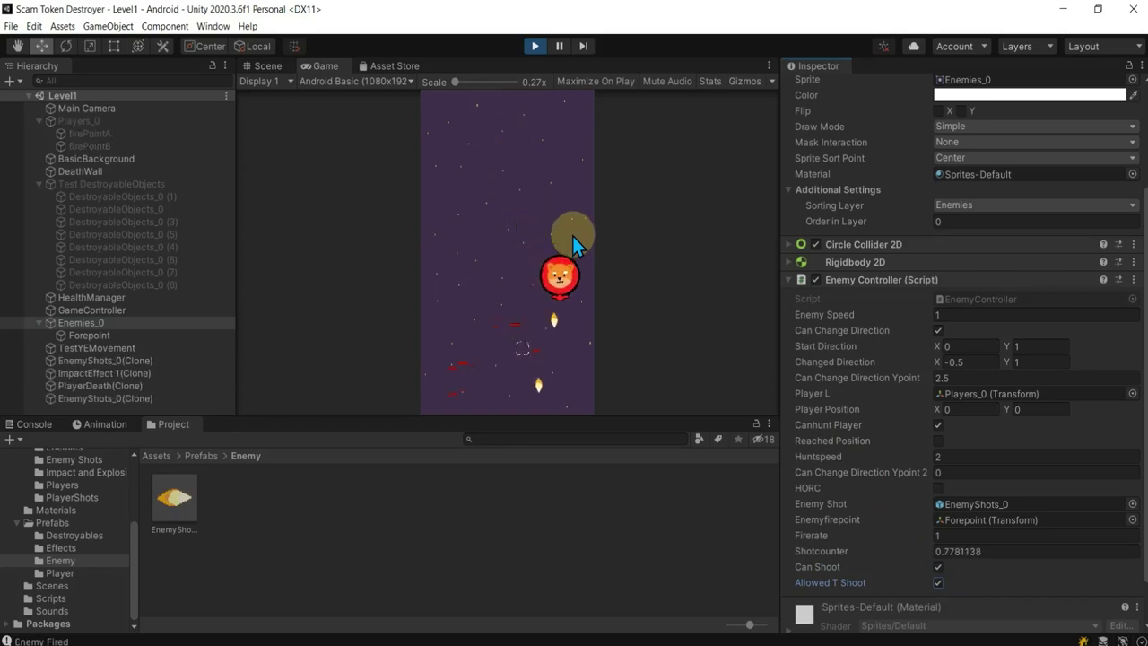
{"action": "left_click", "coordinate": [535, 46]}
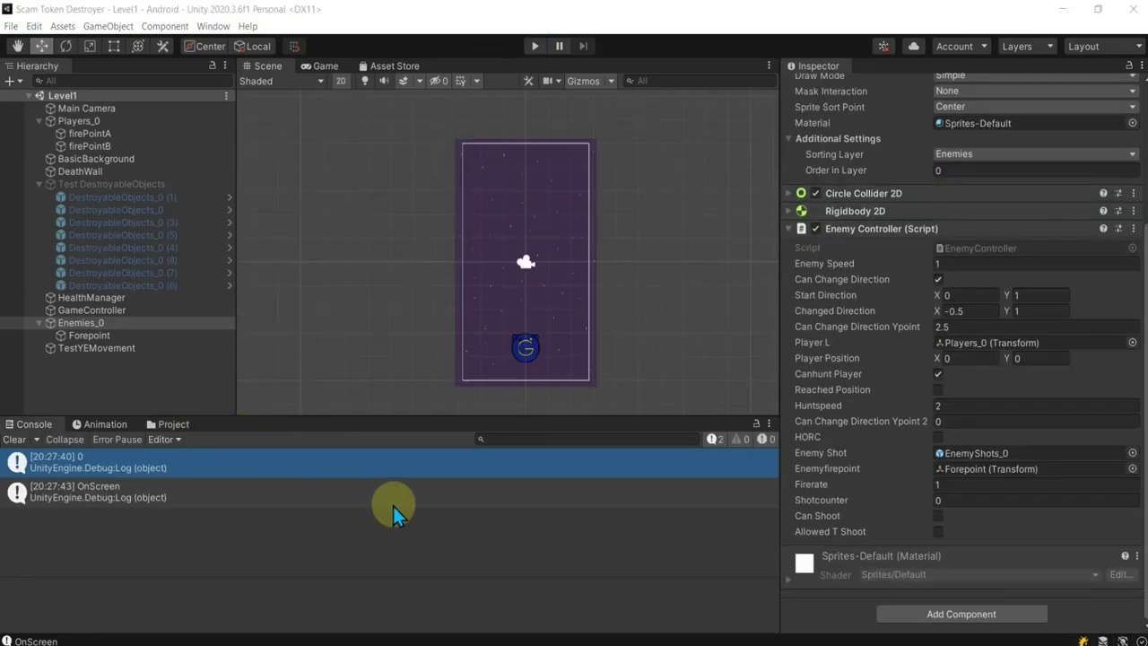
{"action": "left_click", "coordinate": [567, 642]}
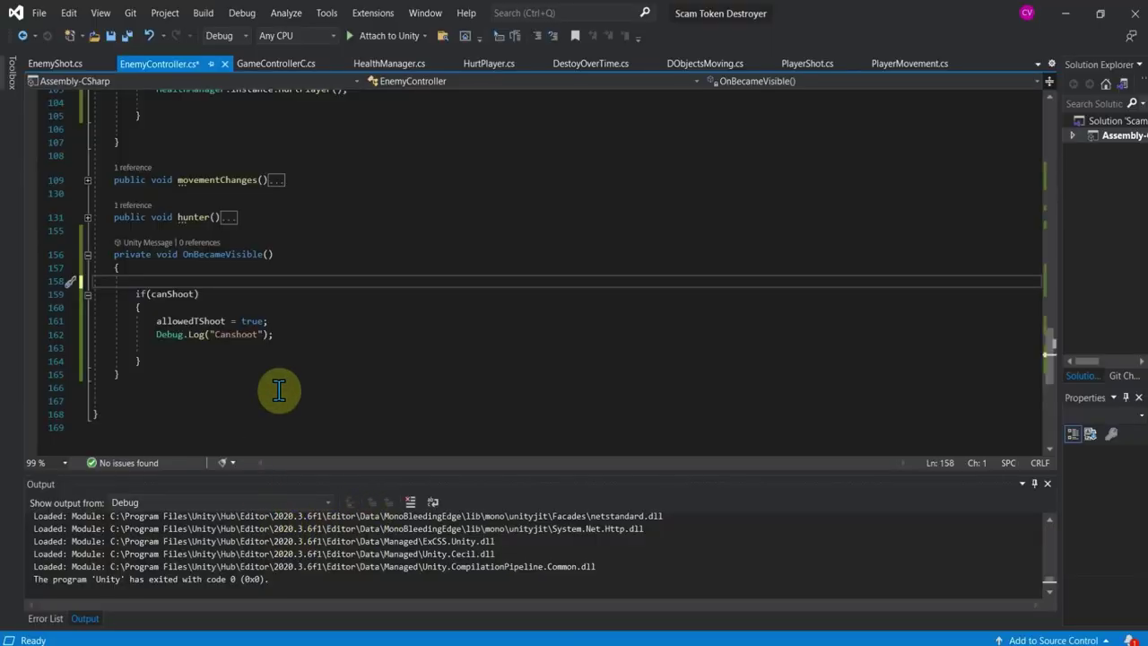
Add Debug.Log("can shoot"); to OnBecameVisible and compile via Attach to Unity and Stop.
{"action": "left_click", "coordinate": [173, 279]}
{"action": "type", "text": "De"}
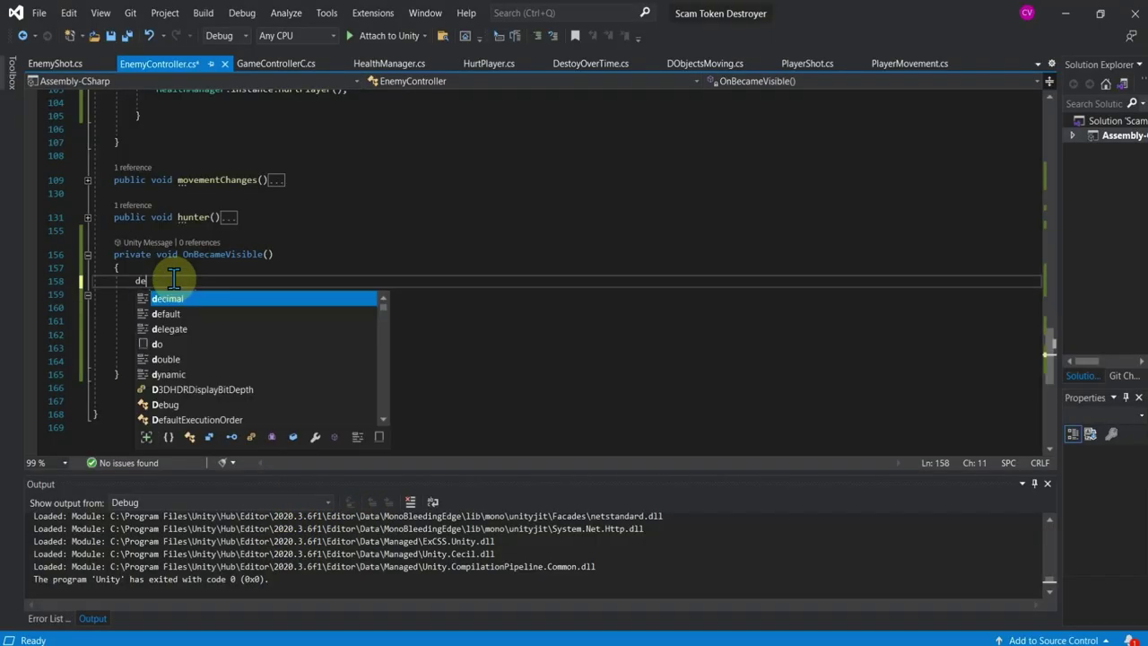
{"action": "type", "text": "bug."}
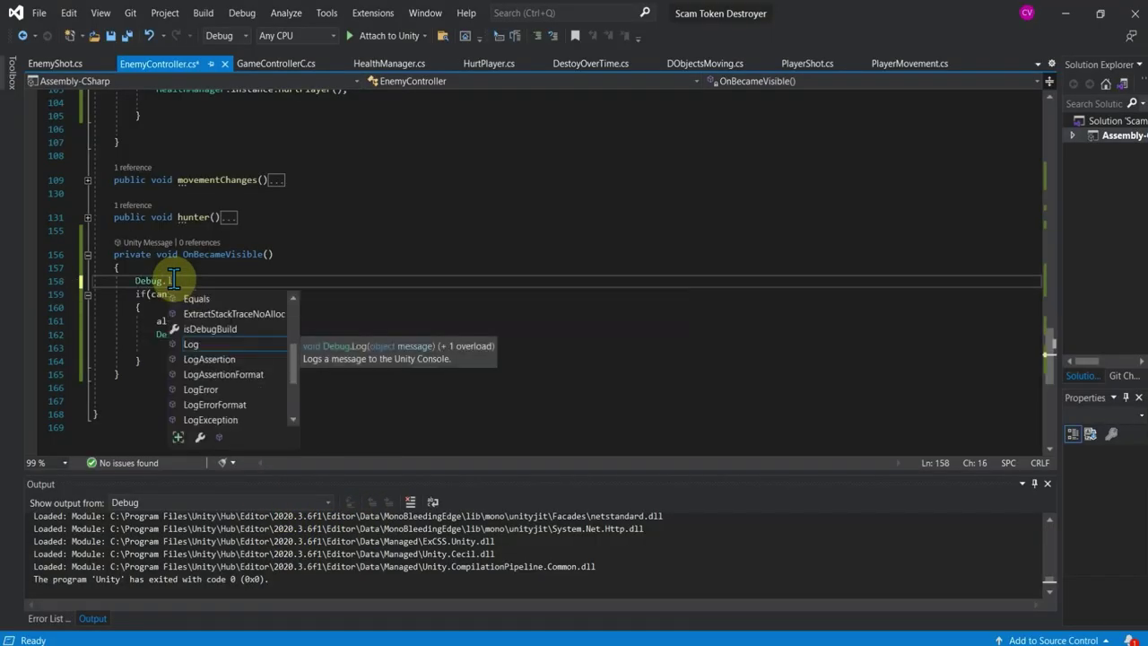
{"action": "type", "text": "log"}
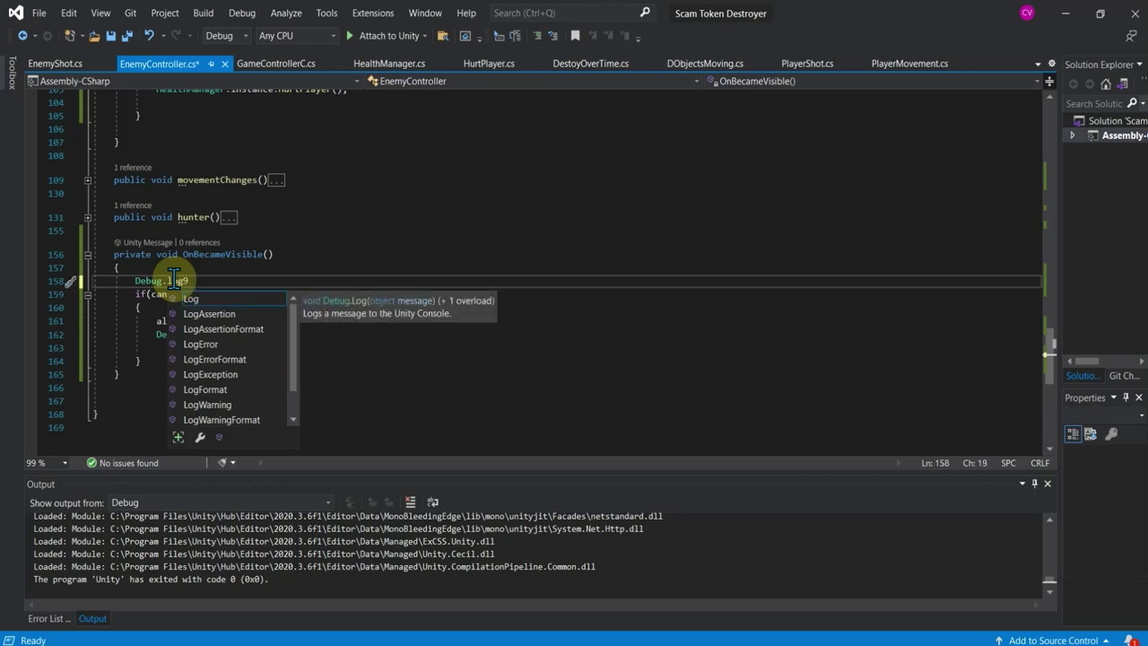
{"action": "type", "text": "g(\"can shoot"}
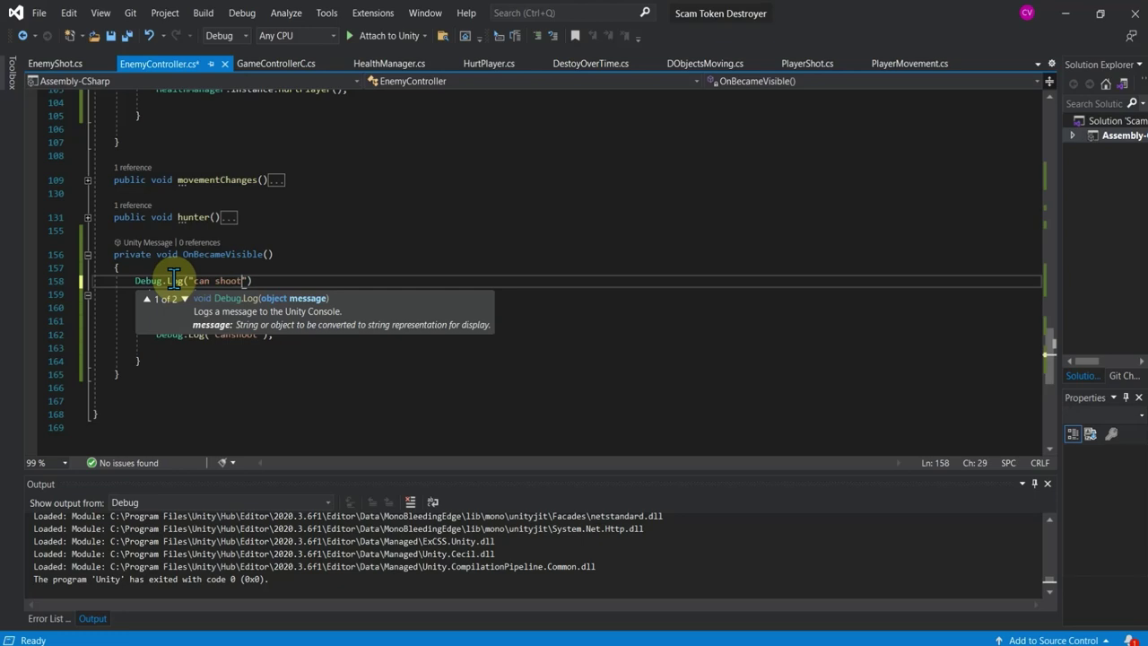
{"action": "type", "text": ")"}
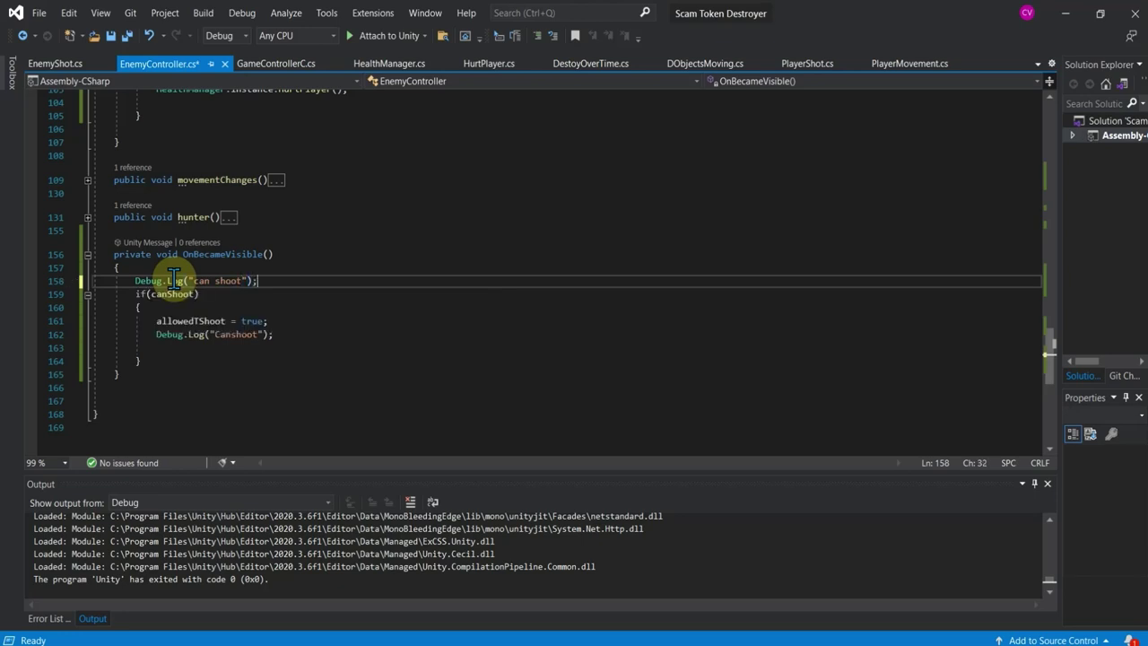
{"action": "left_click", "coordinate": [338, 334]}
{"action": "left_click", "coordinate": [377, 35]}
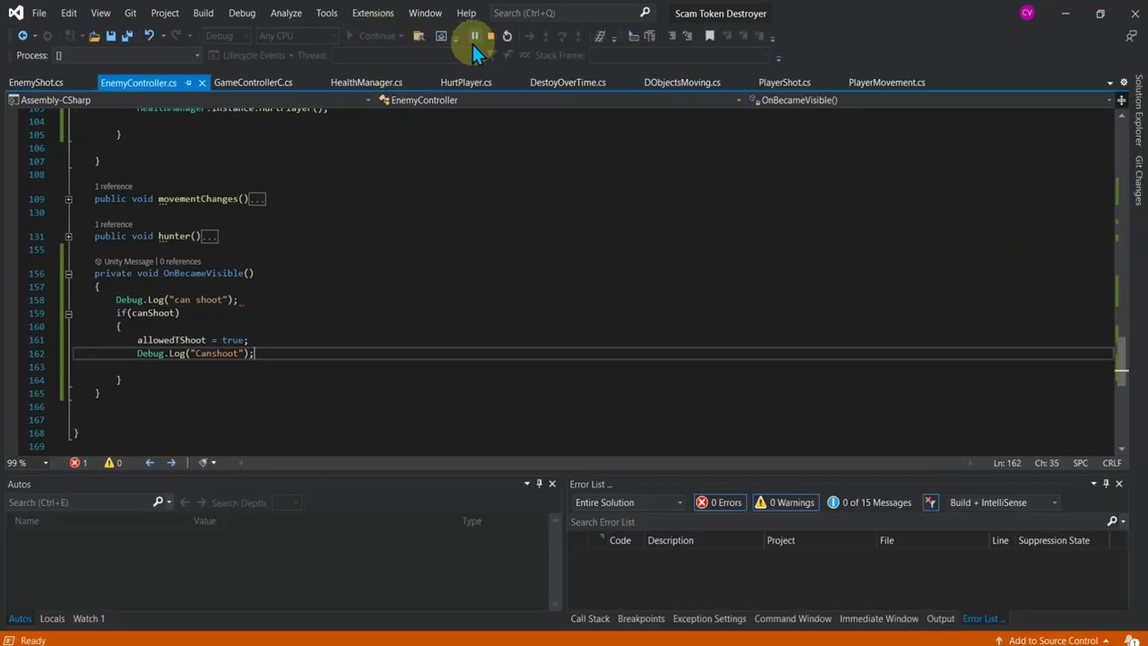
{"action": "left_click", "coordinate": [491, 35]}
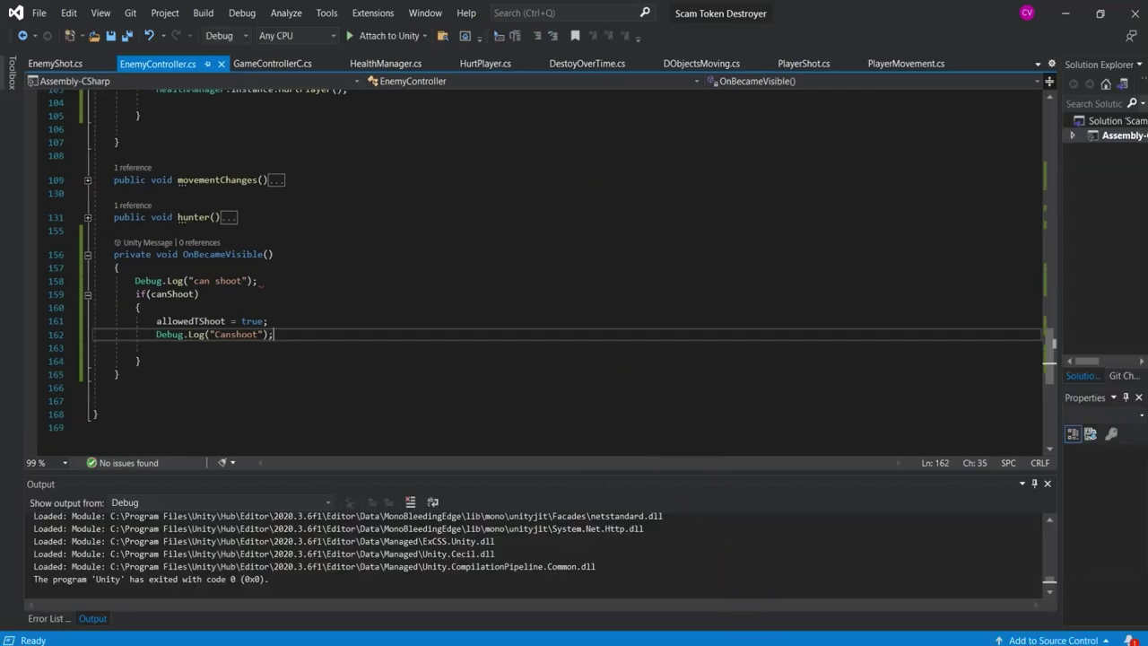
{"action": "key", "text": "alt+Tab"}
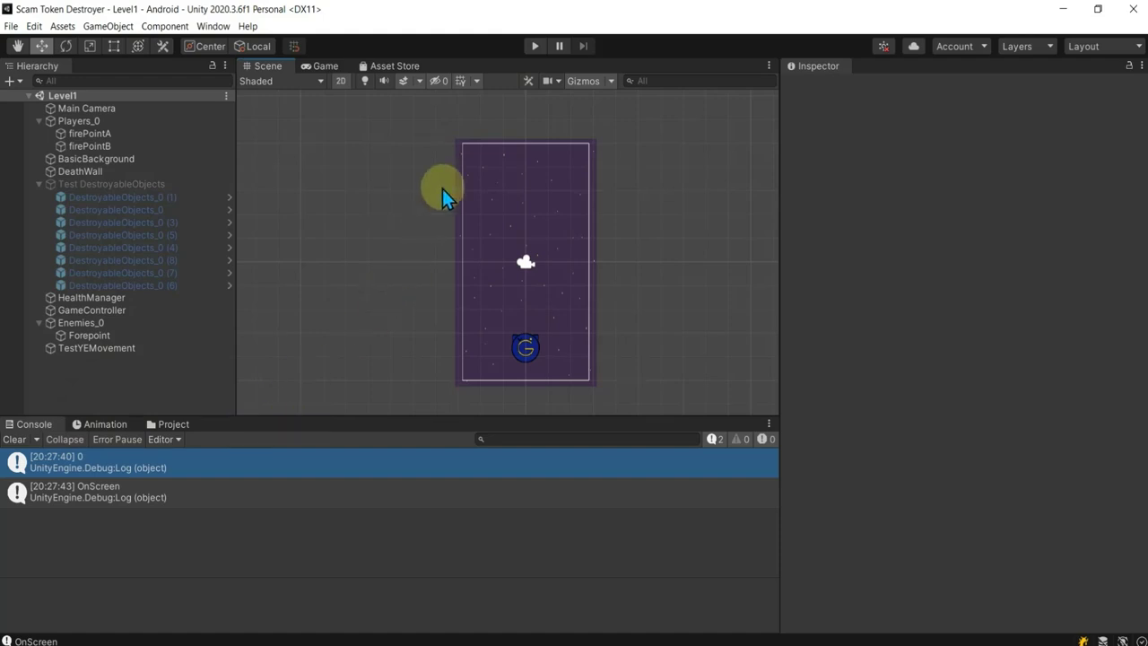
Run the game, check the 'can shoot' Console entry's stack trace, then stop Play.
{"action": "left_click", "coordinate": [531, 47]}
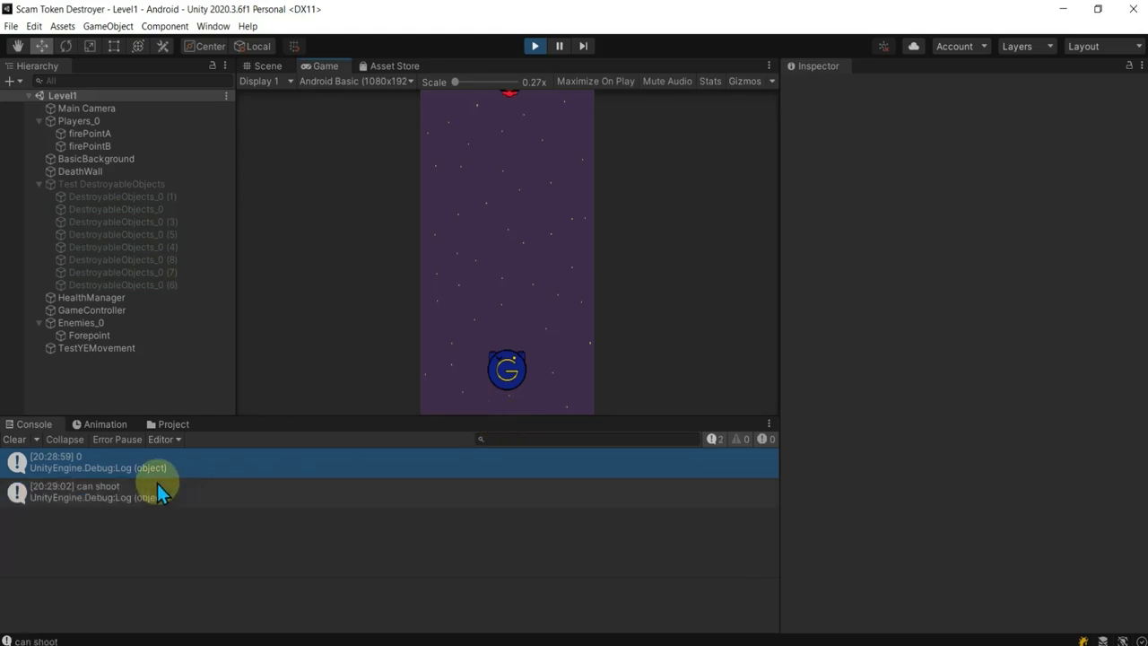
{"action": "left_click", "coordinate": [134, 492]}
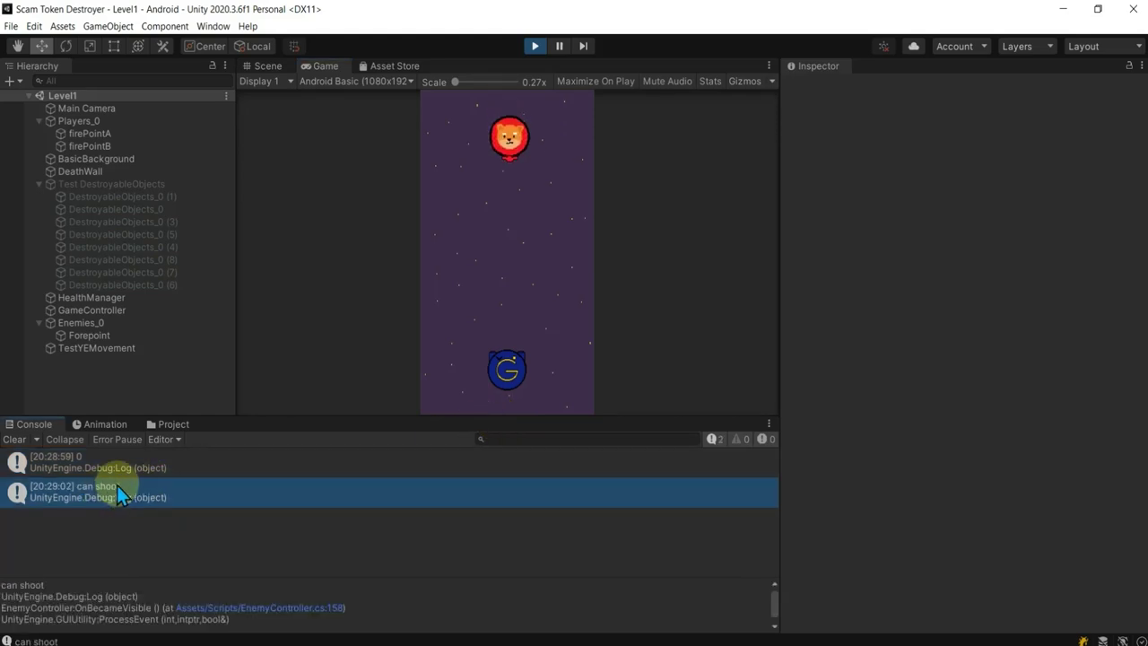
{"action": "left_click", "coordinate": [533, 47]}
Replace the Debug.Log line in OnBecameVisible with canShoot = true;.
{"action": "left_click", "coordinate": [583, 638]}
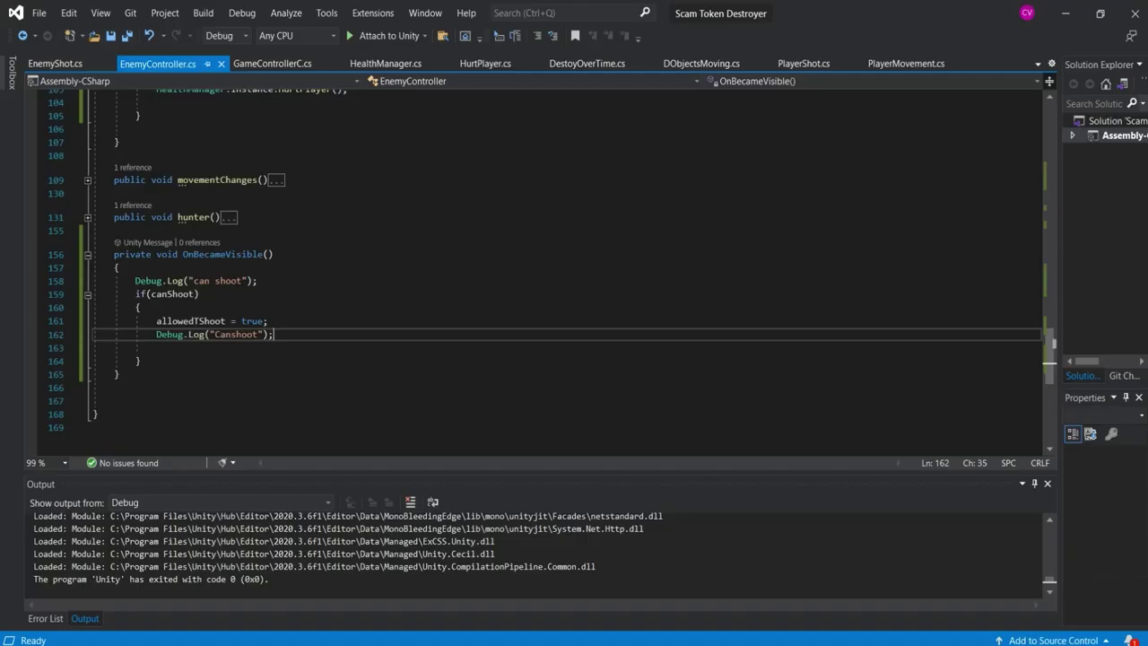
{"action": "left_click_drag", "start_coordinate": [258, 280], "coordinate": [131, 281]}
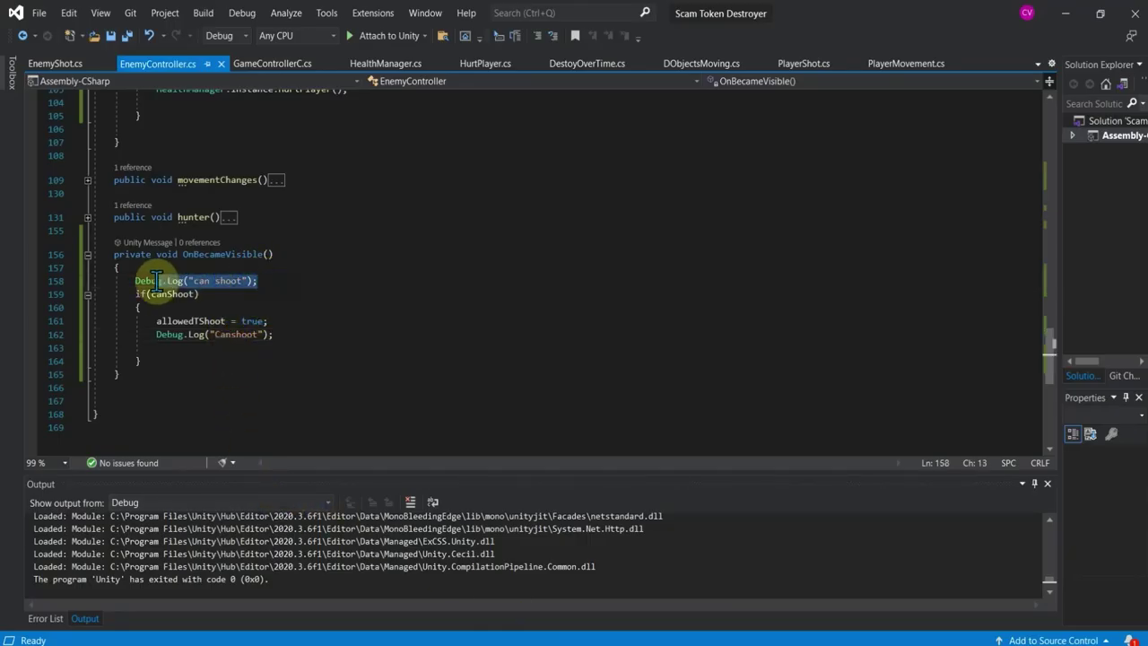
{"action": "key", "text": "Delete"}
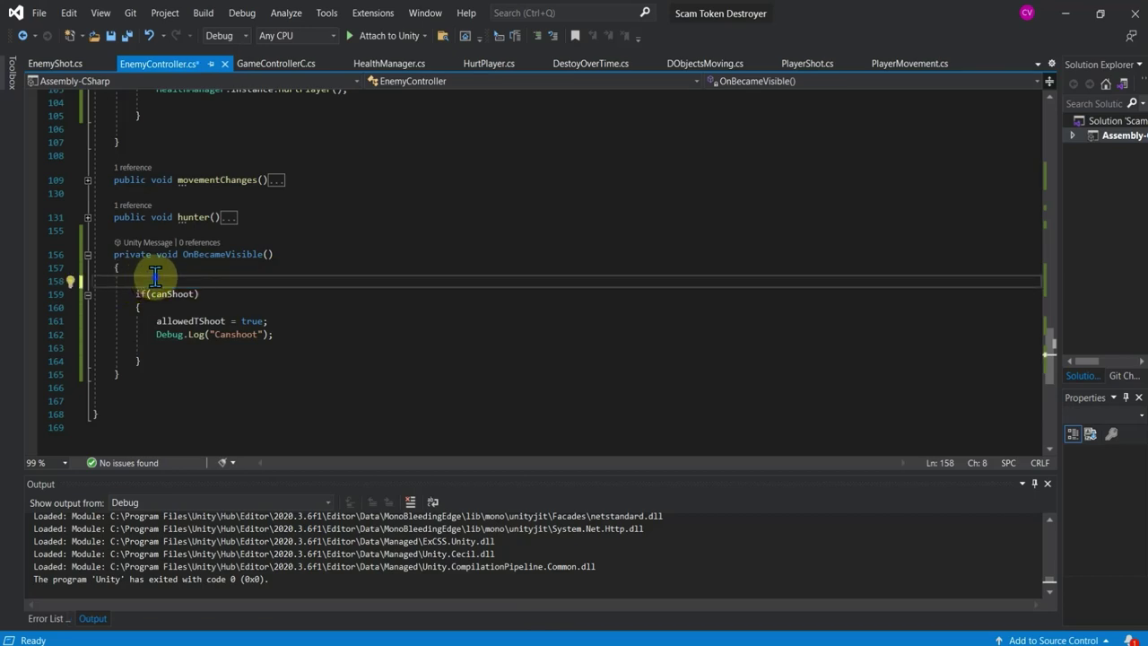
{"action": "type", "text": "can"}
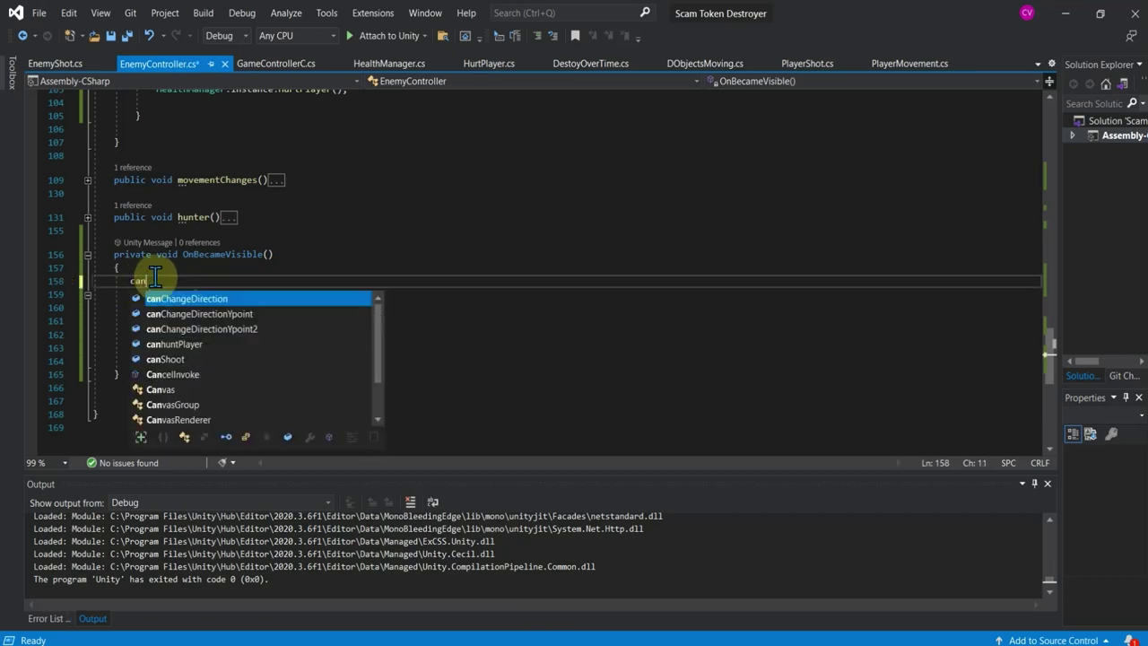
{"action": "type", "text": "s"}
{"action": "key", "text": "Tab"}
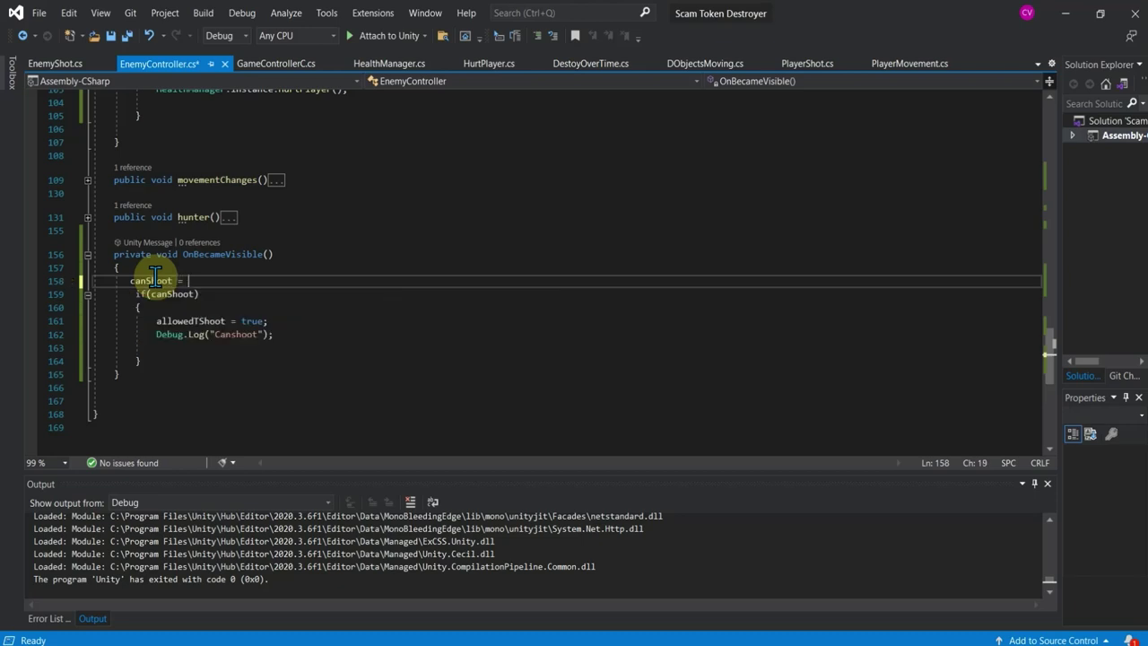
{"action": "type", "text": "true;"}
Review the allowedTShoot check, then compile via Attach to Unity and Stop.
{"action": "left_click", "coordinate": [171, 295]}
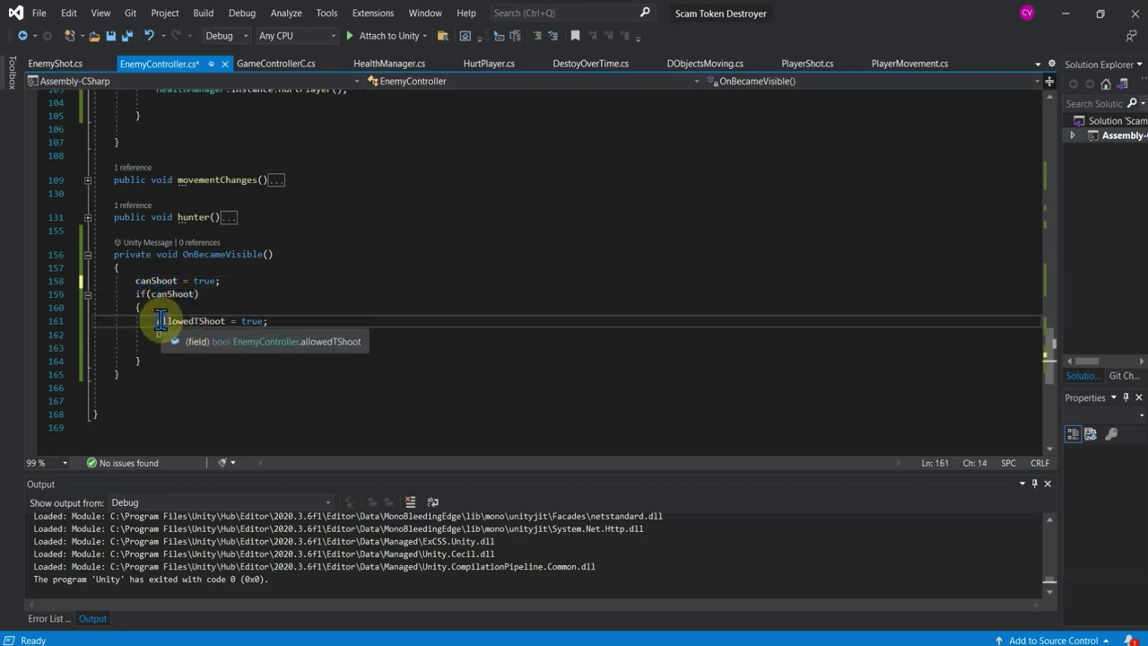
{"action": "left_click_drag", "start_coordinate": [155, 321], "coordinate": [223, 323]}
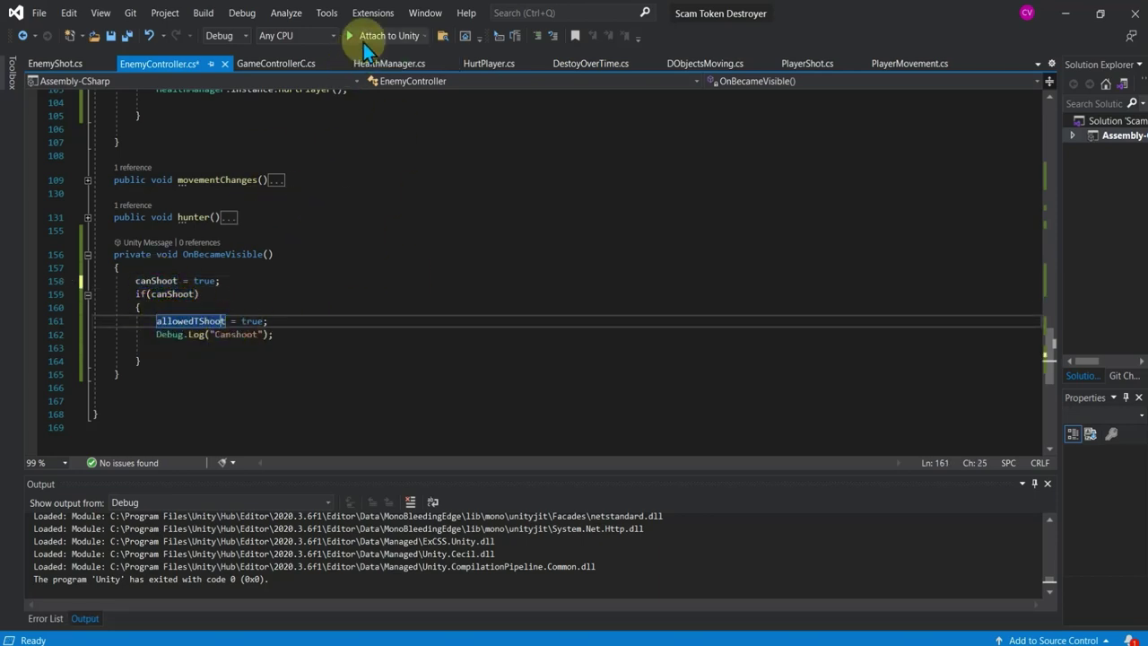
{"action": "left_click", "coordinate": [377, 36]}
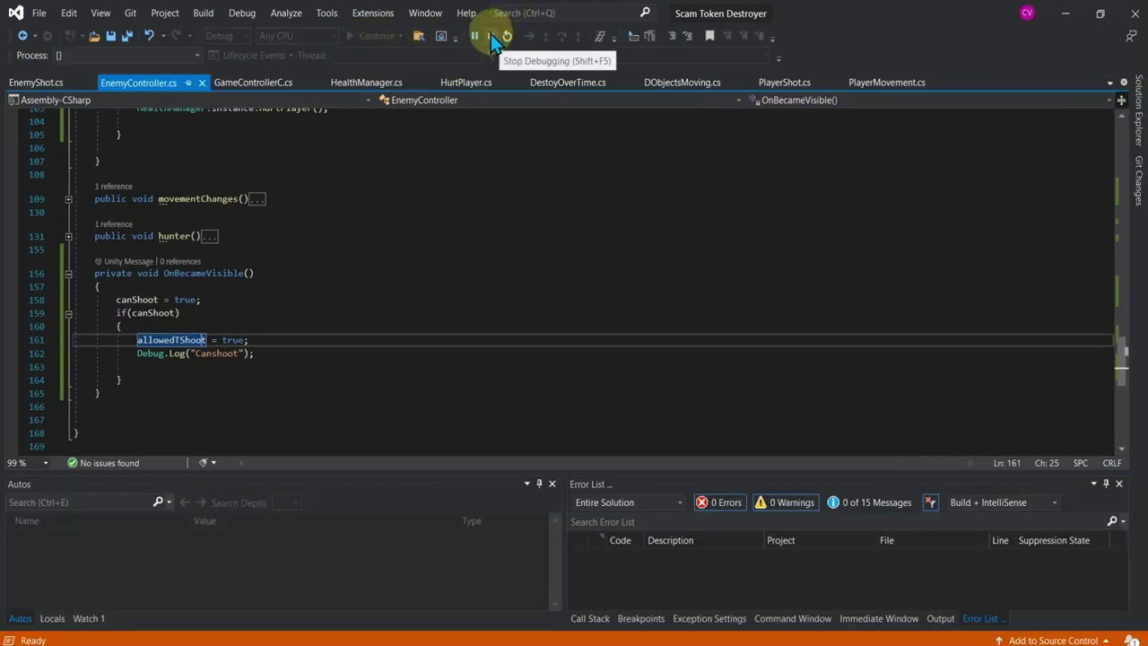
{"action": "left_click", "coordinate": [490, 36]}
{"action": "key", "text": "alt+Tab"}
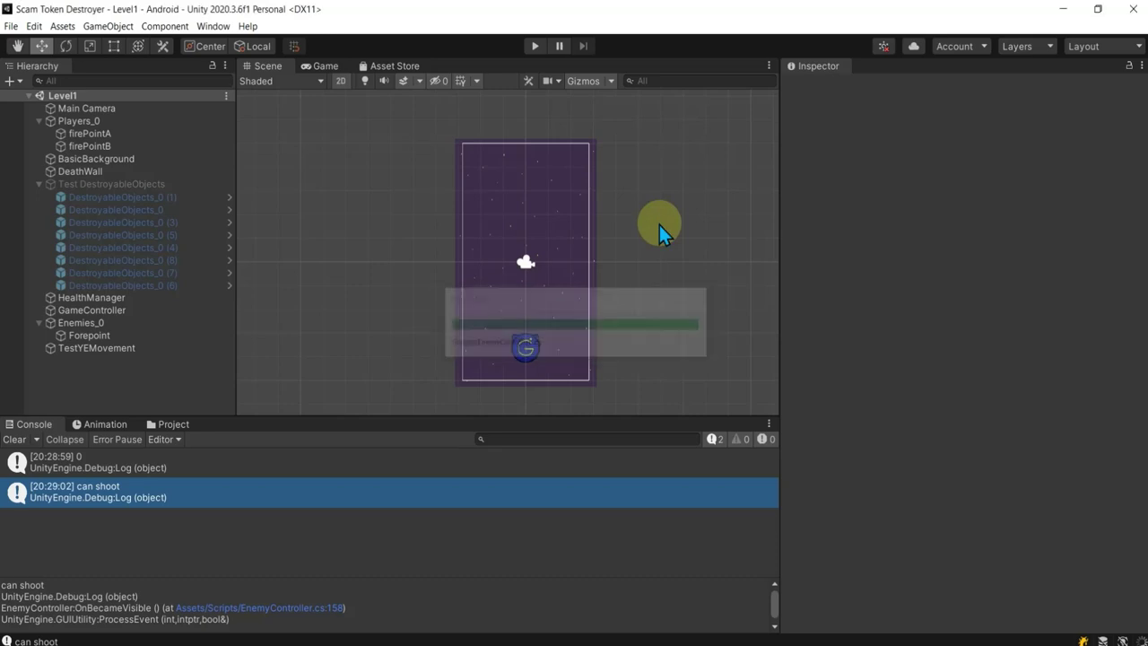
Run the game, watch Canshoot and repeated Enemy Fired messages in the Console, then stop.
{"action": "left_click", "coordinate": [534, 46]}
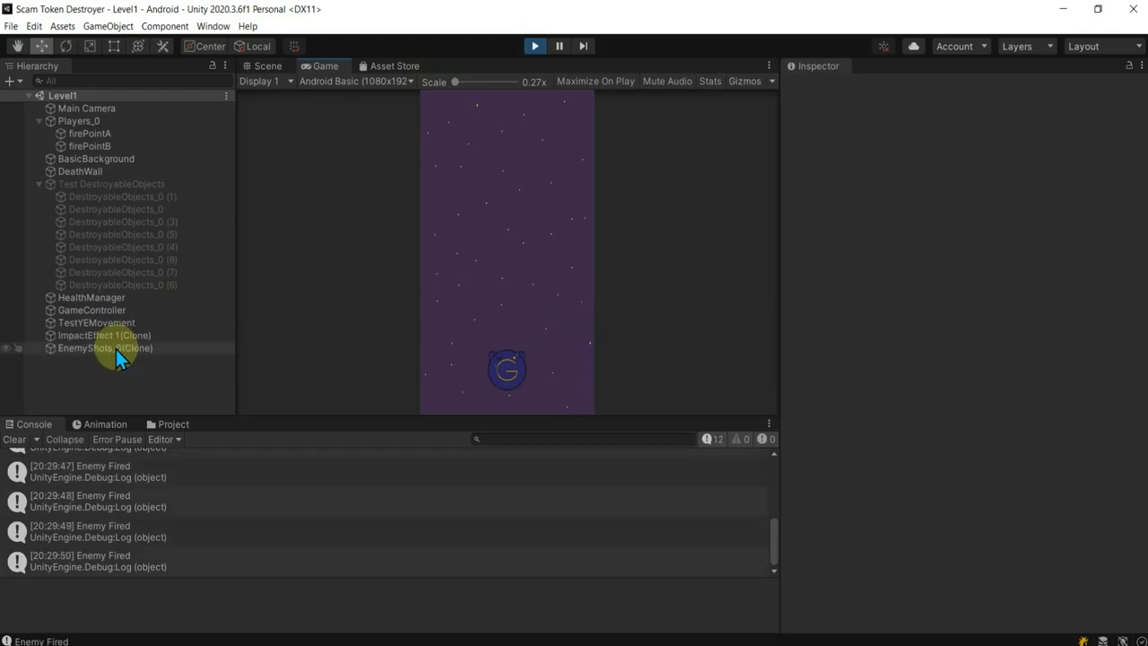
{"action": "left_click", "coordinate": [536, 46]}
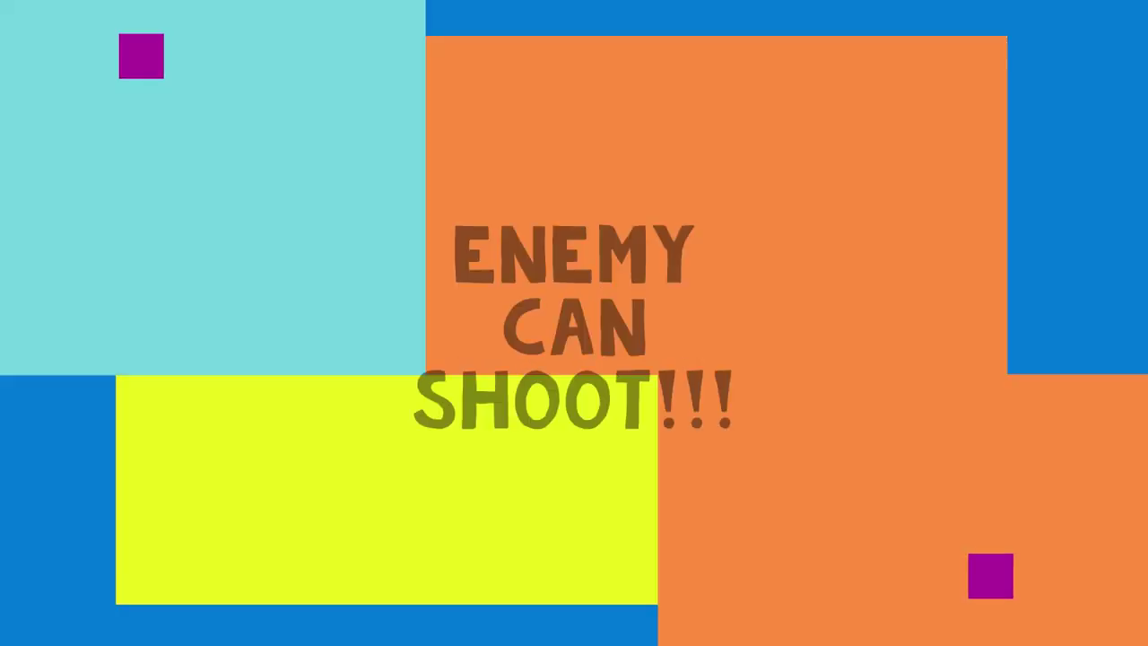